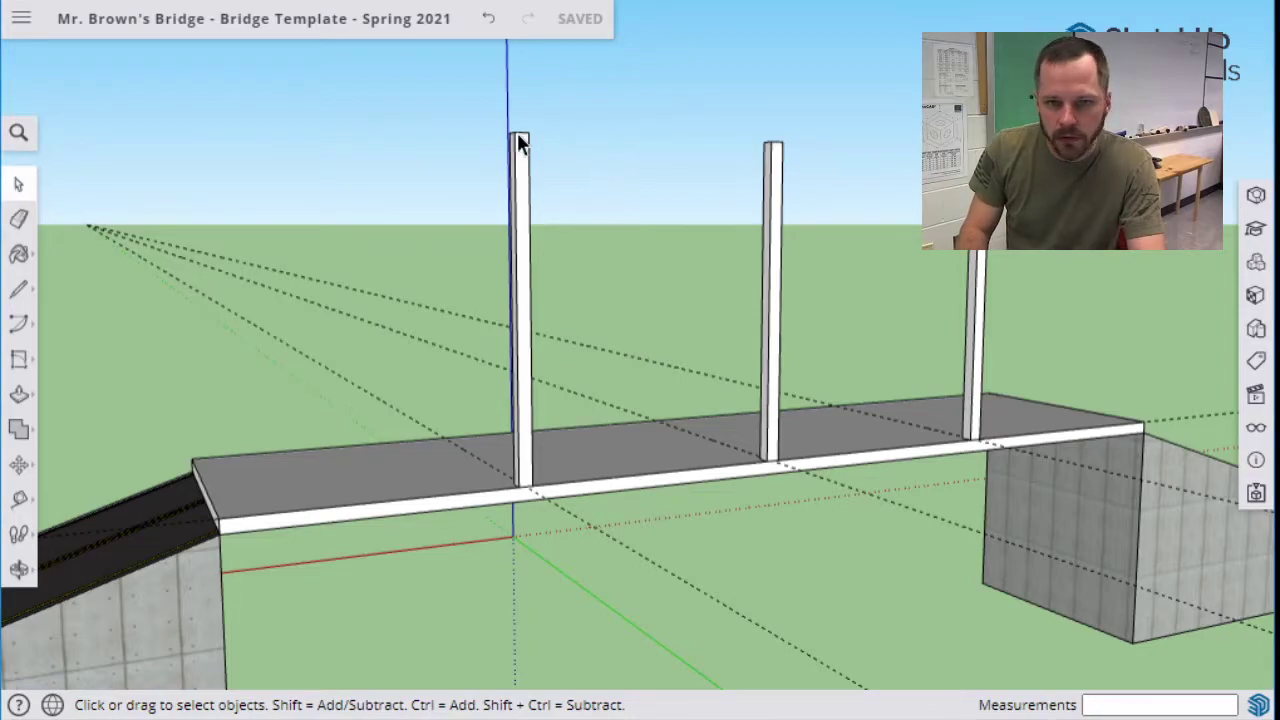
# Inspect the post nearest the black ramp by opening its group for editing and closing it again.
pyautogui.moveTo(523, 140); pyautogui.dragTo(487, 170, button='middle')
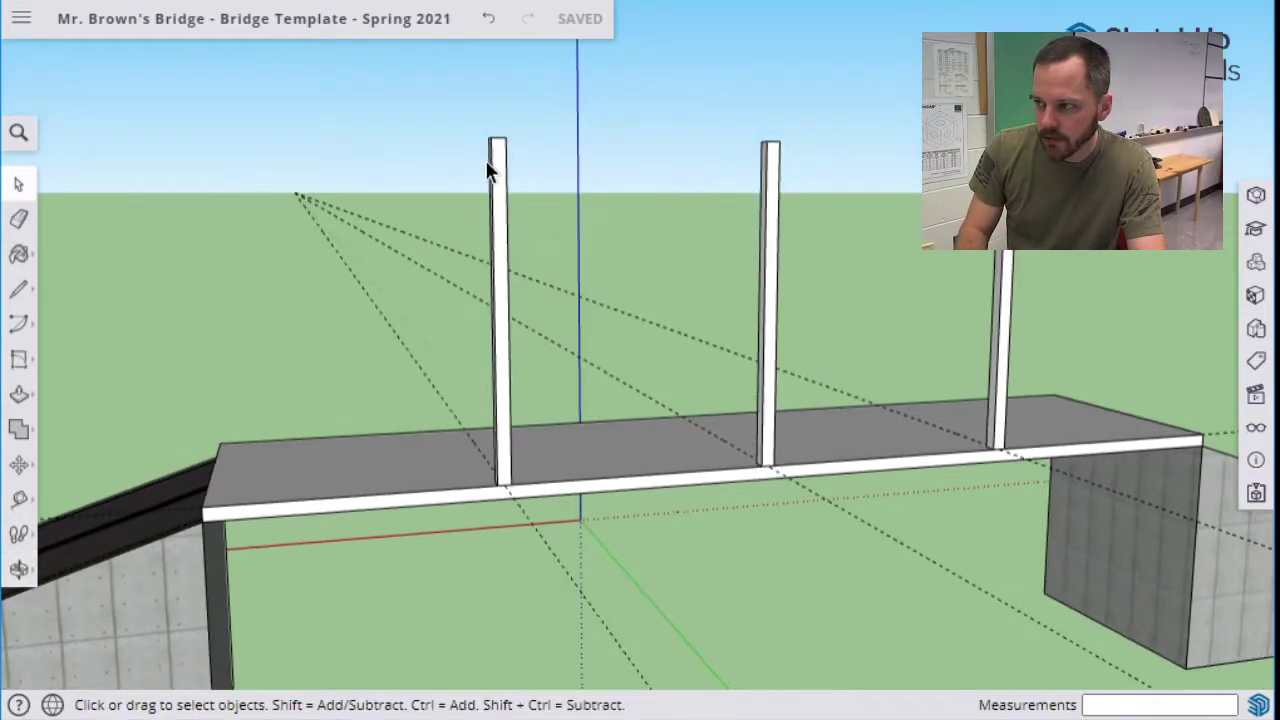
pyautogui.scroll(4, 487, 150)
pyautogui.scroll(-3, 488, 141)
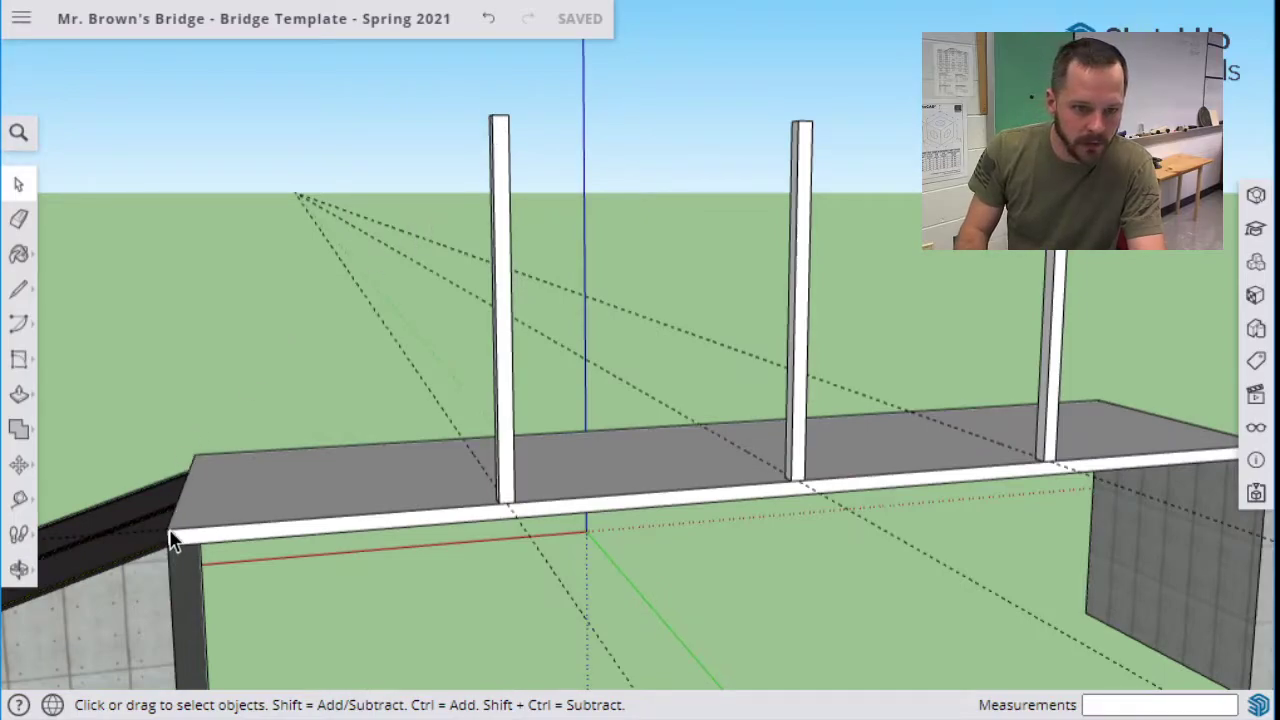
pyautogui.moveTo(392, 574); pyautogui.dragTo(543, 423, button='middle')
pyautogui.click(533, 384)
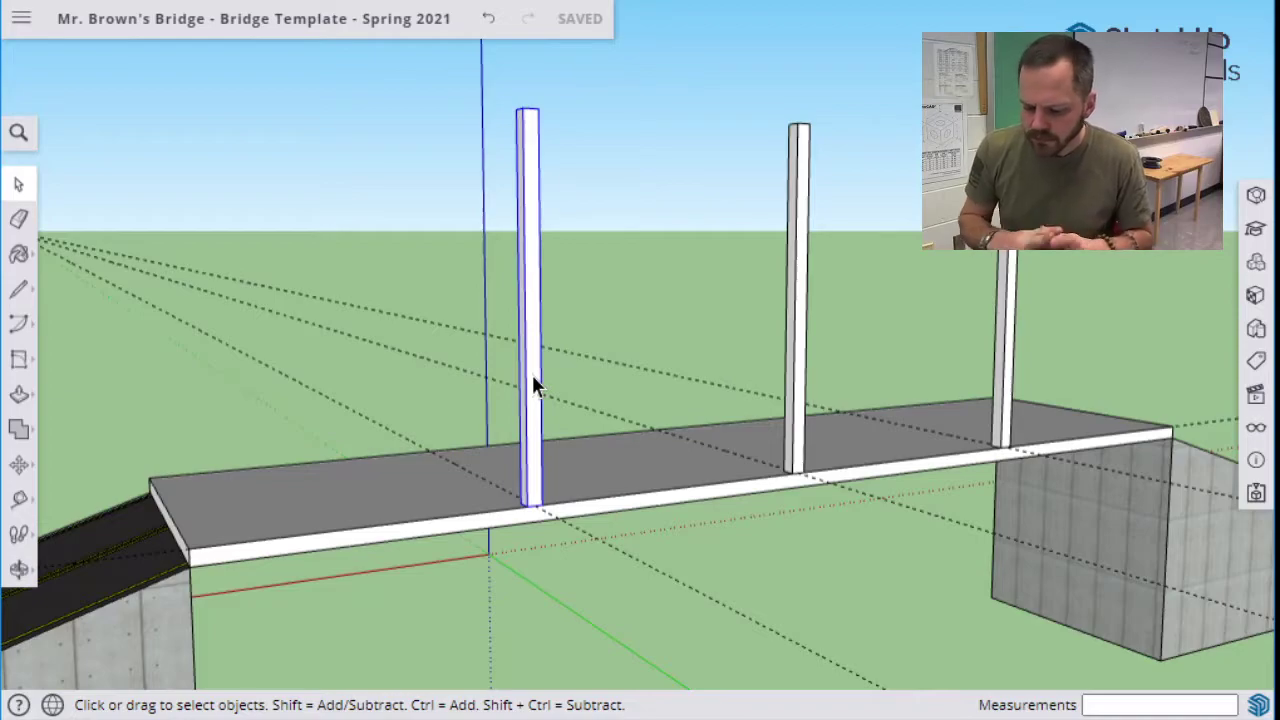
pyautogui.doubleClick(533, 274)
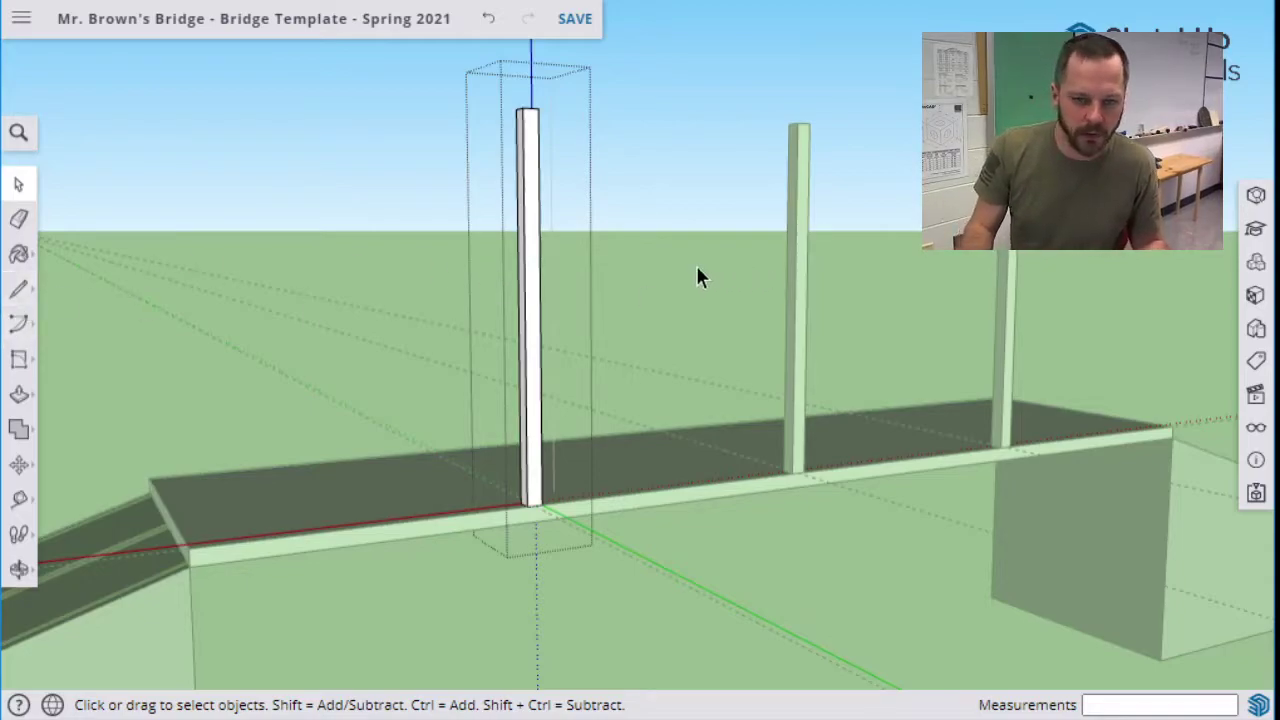
pyautogui.click(493, 313)
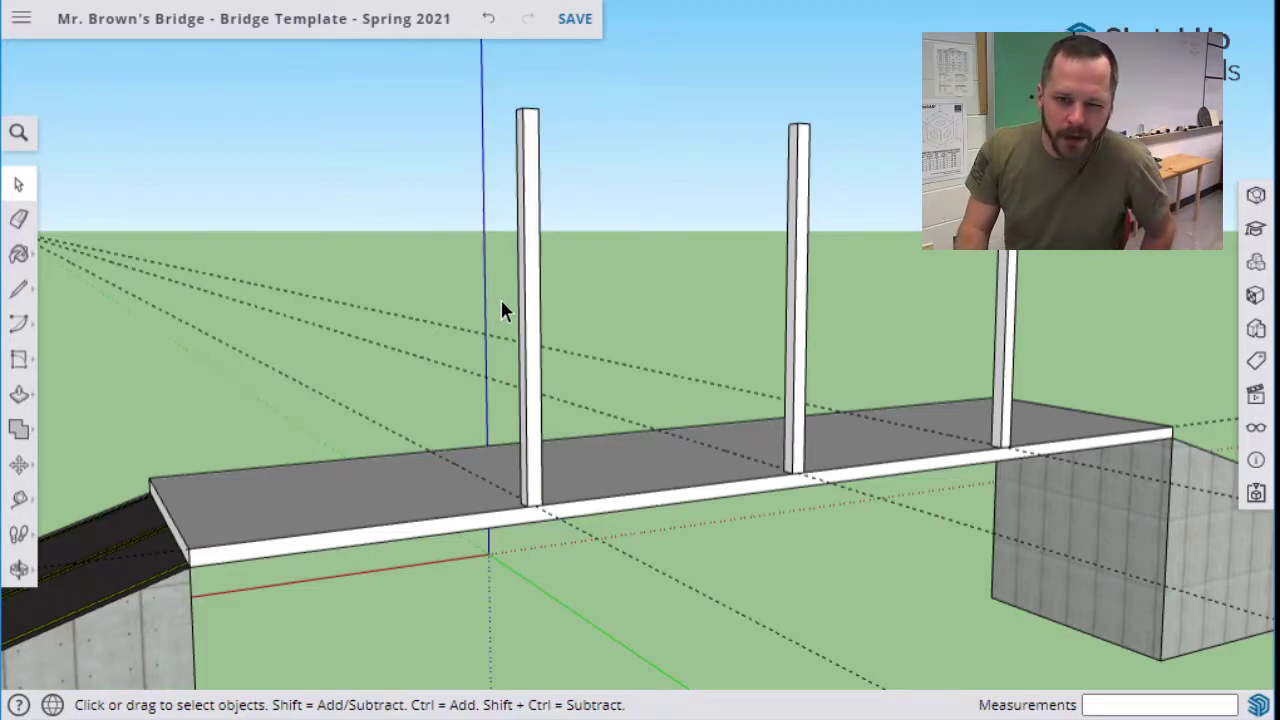
# Explode the group of the post nearest the ramp and make its geometry a group again.
pyautogui.rightClick(528, 243)
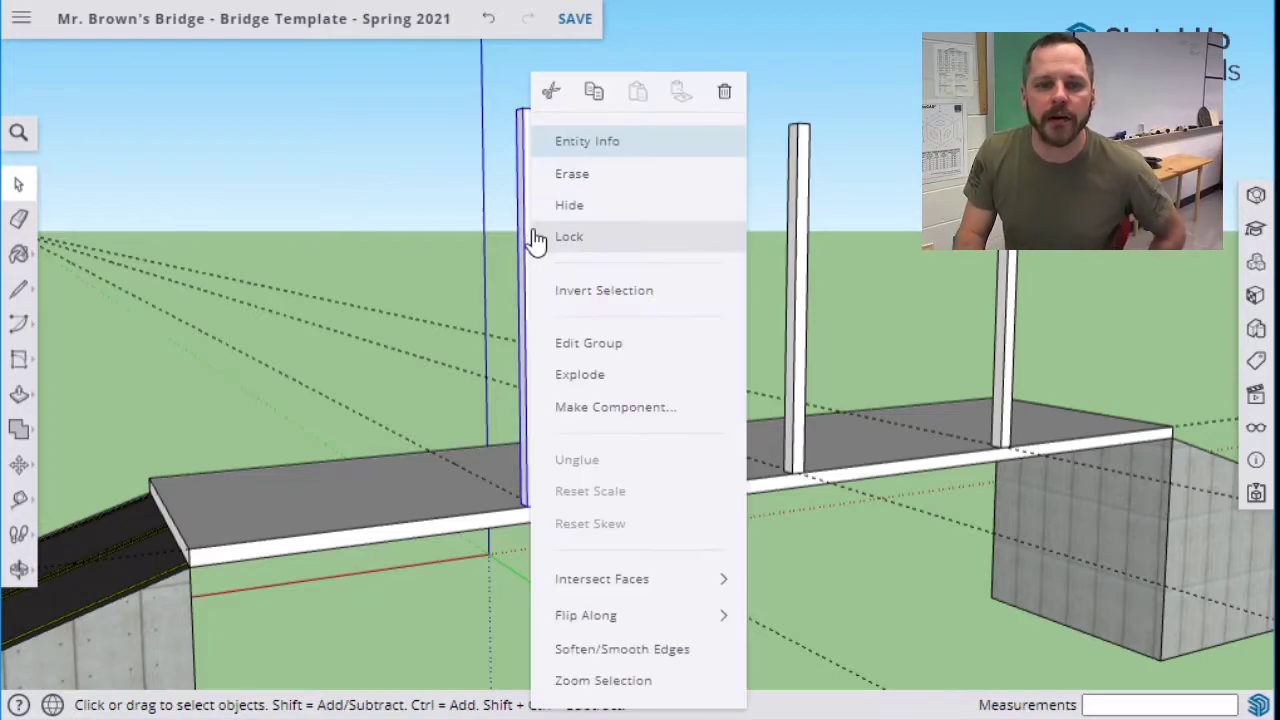
pyautogui.click(620, 388)
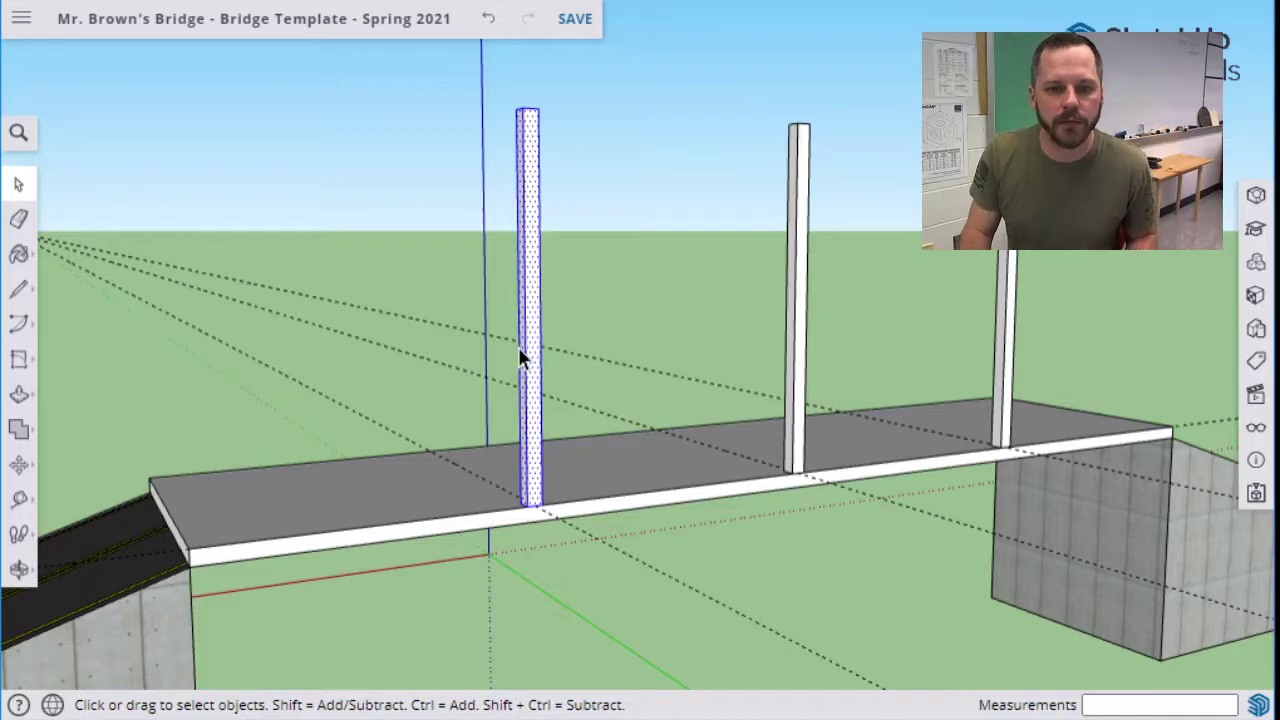
pyautogui.rightClick(530, 350)
pyautogui.click(615, 484)
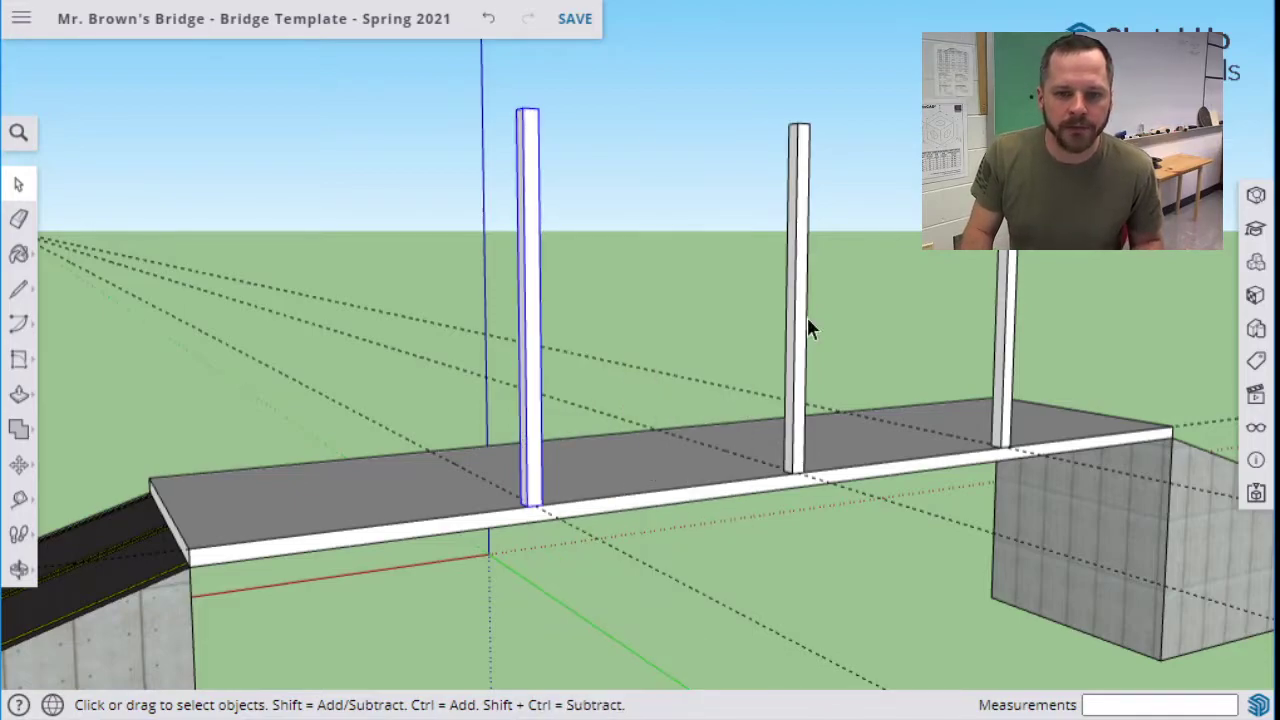
# Save the bridge model.
pyautogui.click(579, 33)
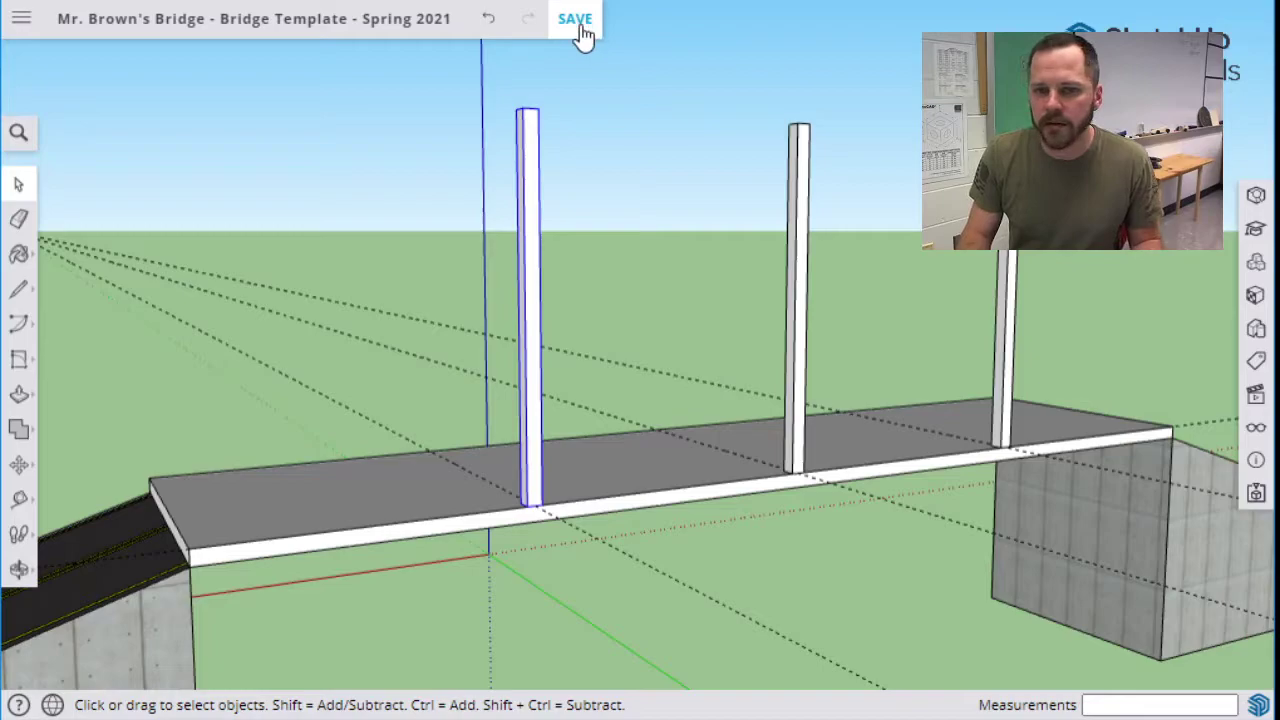
pyautogui.click(580, 26)
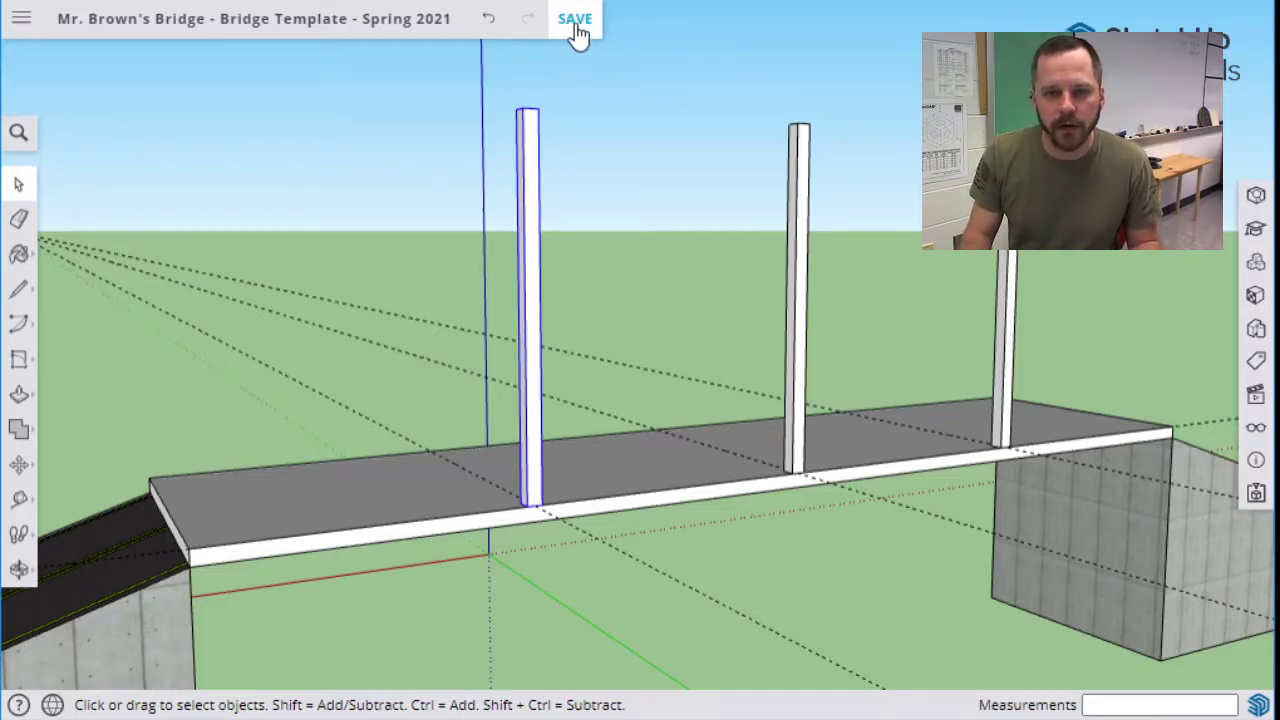
pyautogui.click(577, 27)
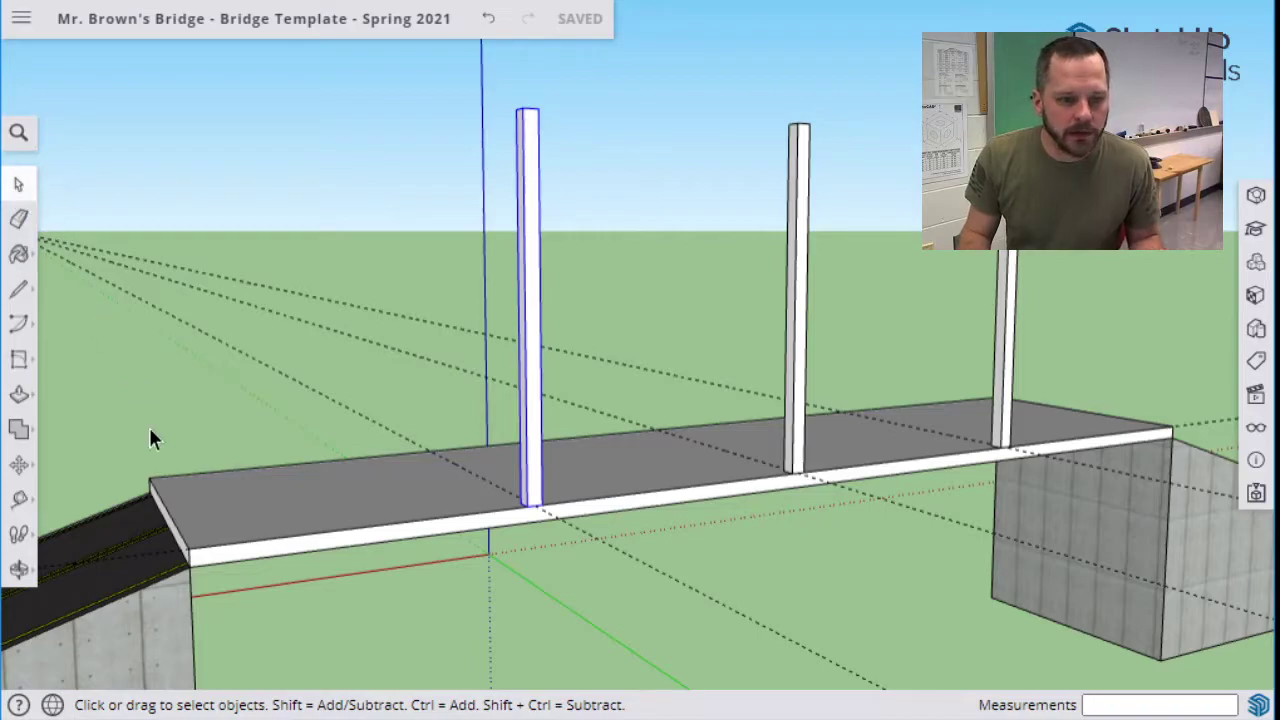
# Try to move the deck alone down by its near upper corner so its surface meets the ramp's upper edge.
pyautogui.scroll(4, 196, 560)
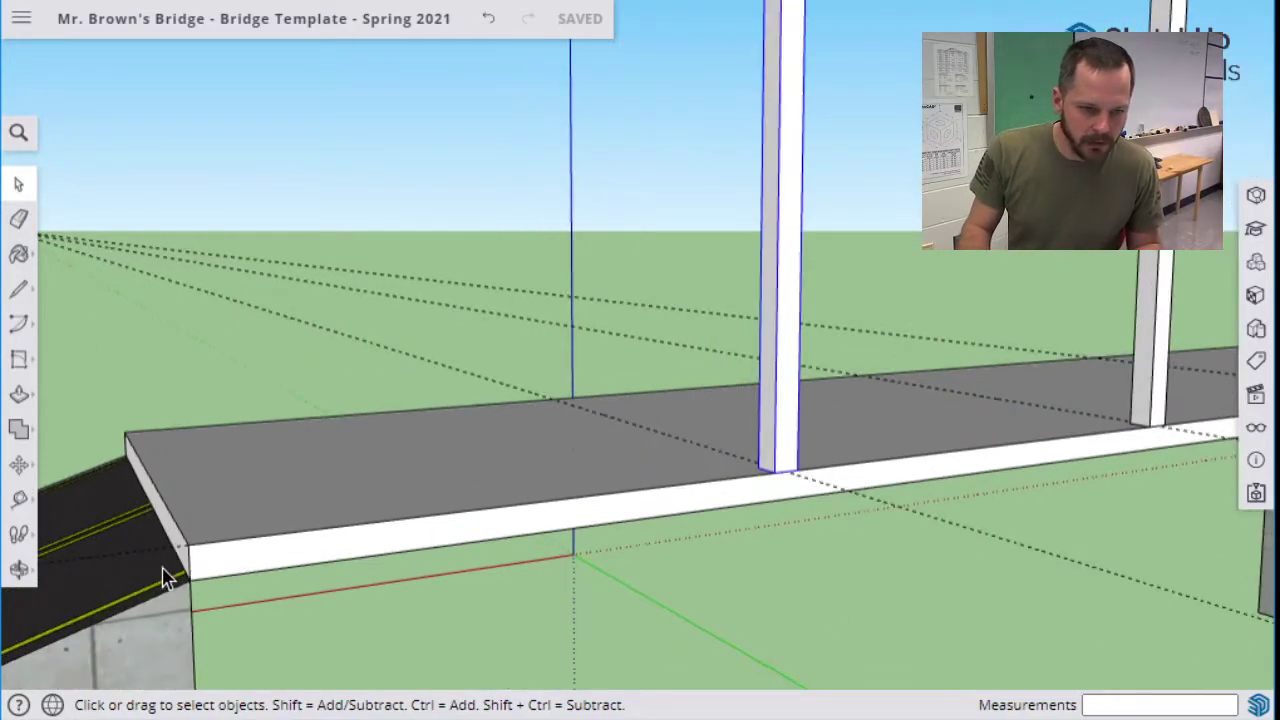
pyautogui.scroll(2, 215, 560)
pyautogui.scroll(-4, 226, 600)
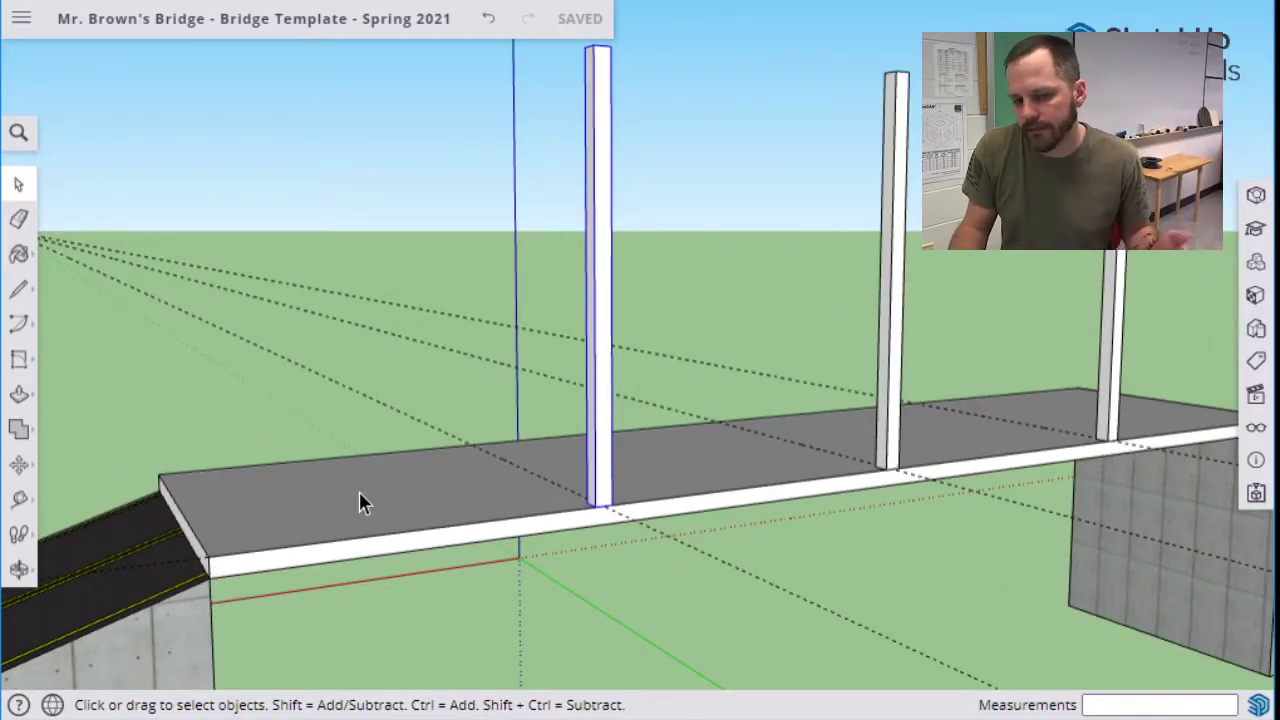
pyautogui.moveTo(359, 514)
pyautogui.mouseDown(button='middle')
pyautogui.moveTo(336, 509)
pyautogui.moveTo(365, 506)
pyautogui.mouseUp(button='middle')
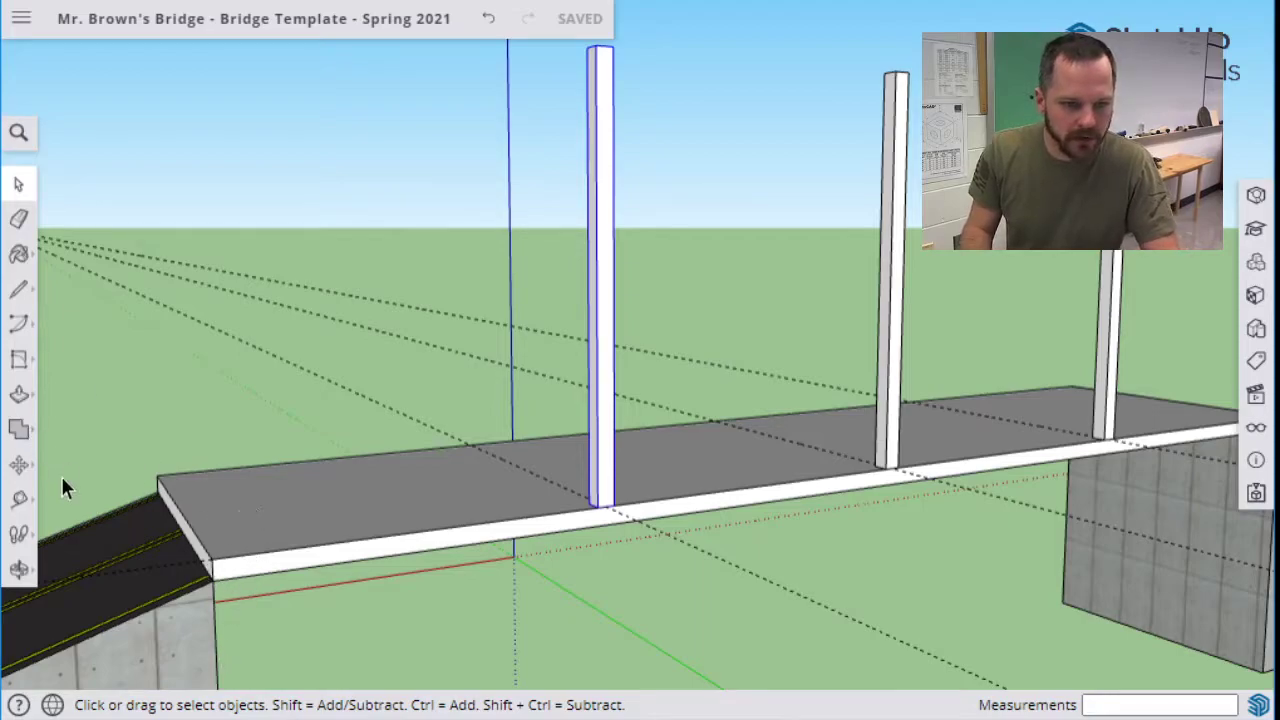
pyautogui.click(19, 464)
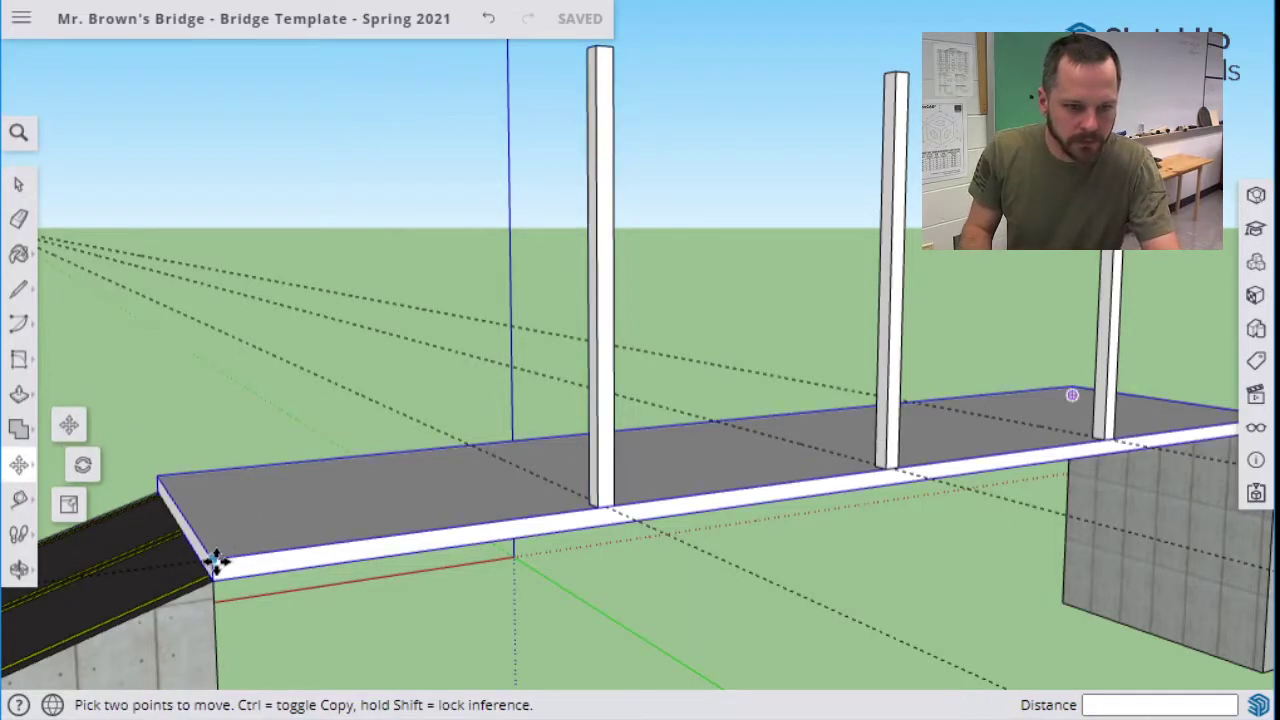
pyautogui.scroll(5, 212, 558)
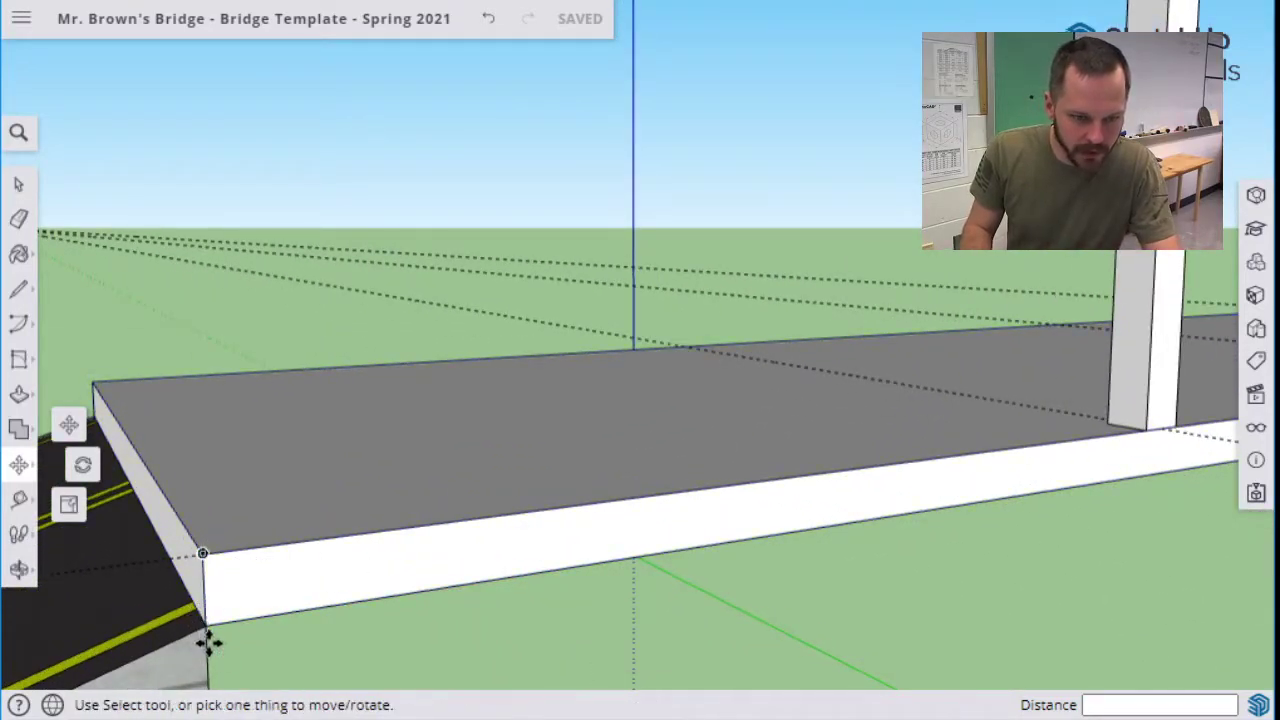
pyautogui.click(203, 556)
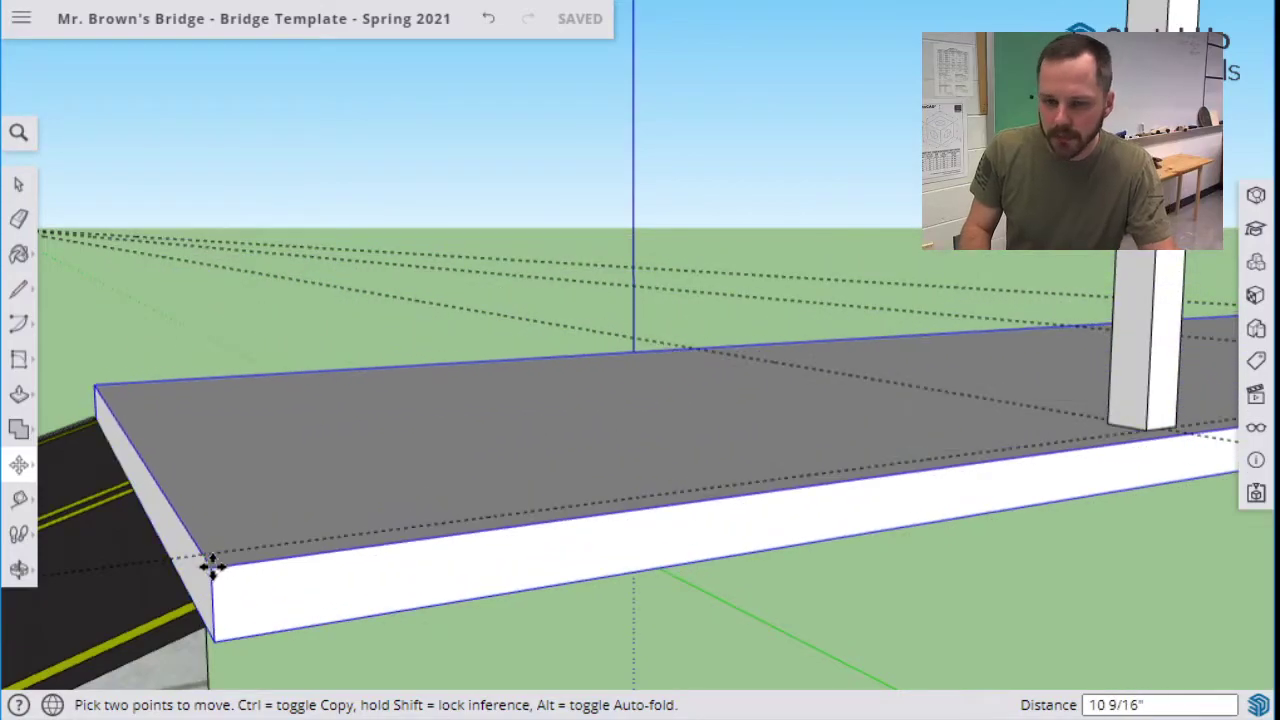
pyautogui.click(200, 618)
pyautogui.moveTo(971, 600); pyautogui.dragTo(1203, 451, button='middle')
pyautogui.moveTo(817, 506); pyautogui.dragTo(617, 614, button='middle')
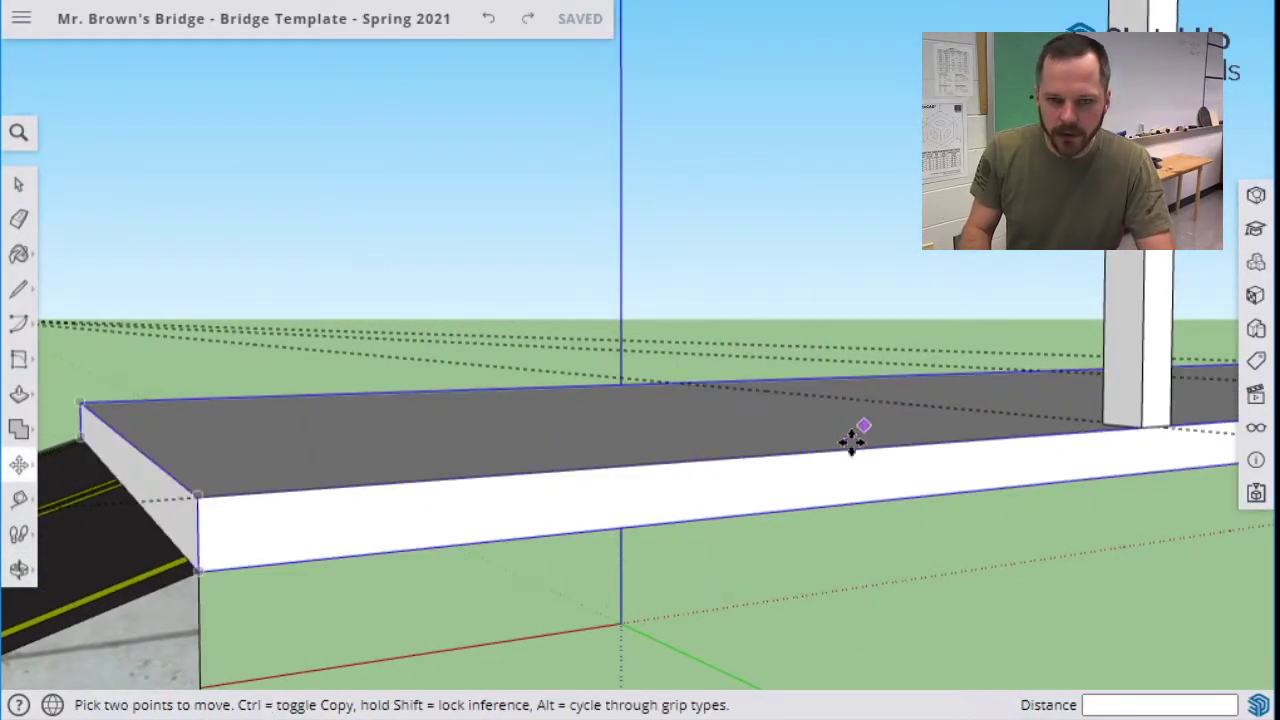
# Move the deck, posts and guide lines together straight down until the deck's near upper corner meets the ramp's upper corner.
pyautogui.scroll(-5, 657, 515)
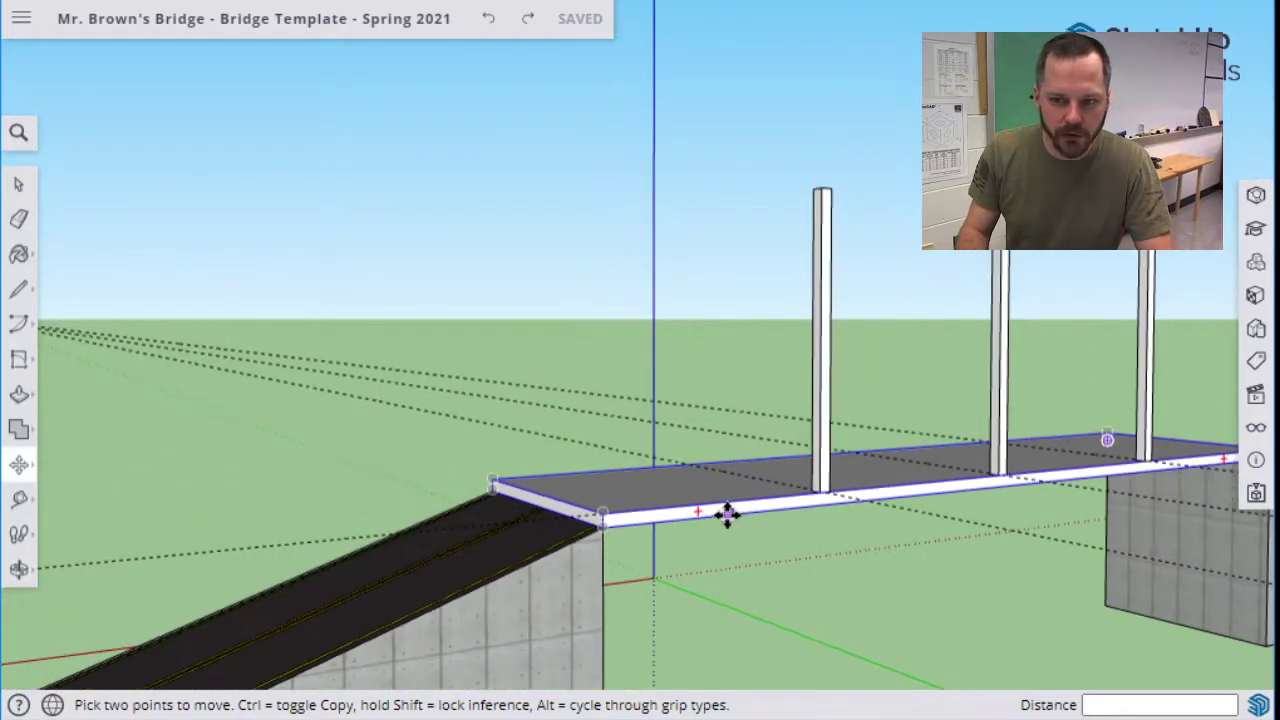
pyautogui.moveTo(729, 549); pyautogui.dragTo(666, 497, button='middle')
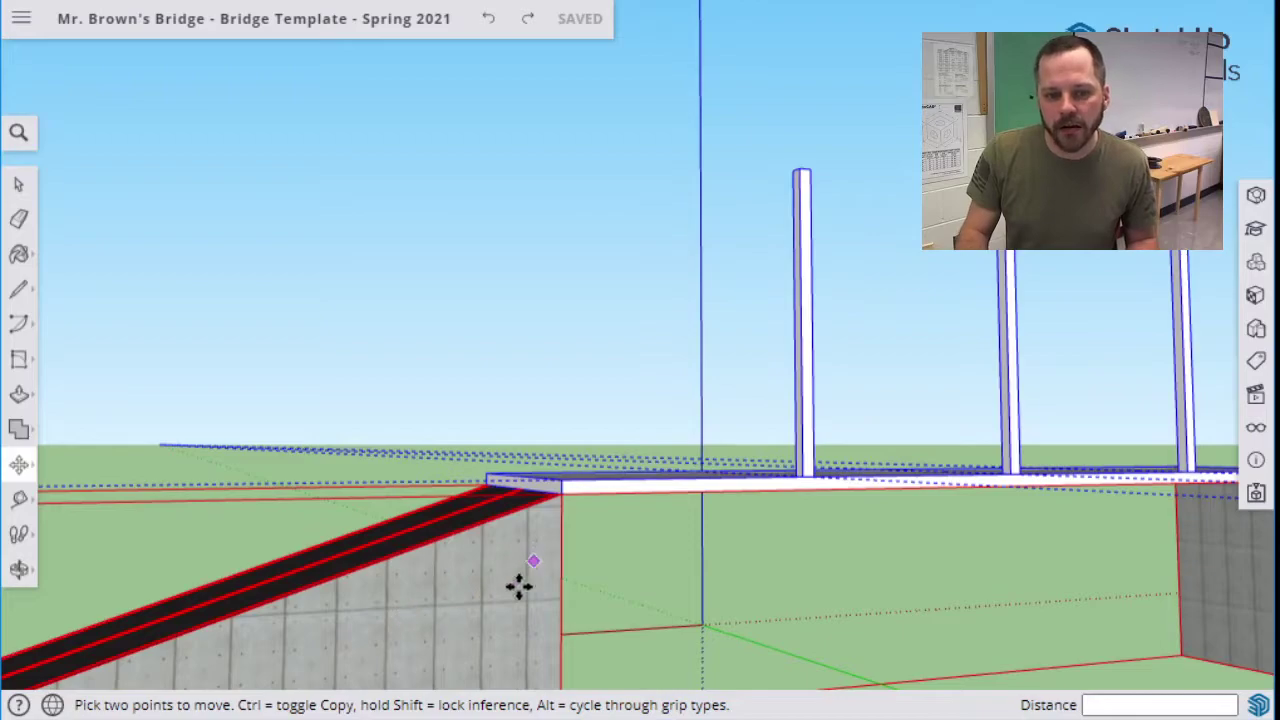
pyautogui.click(563, 485)
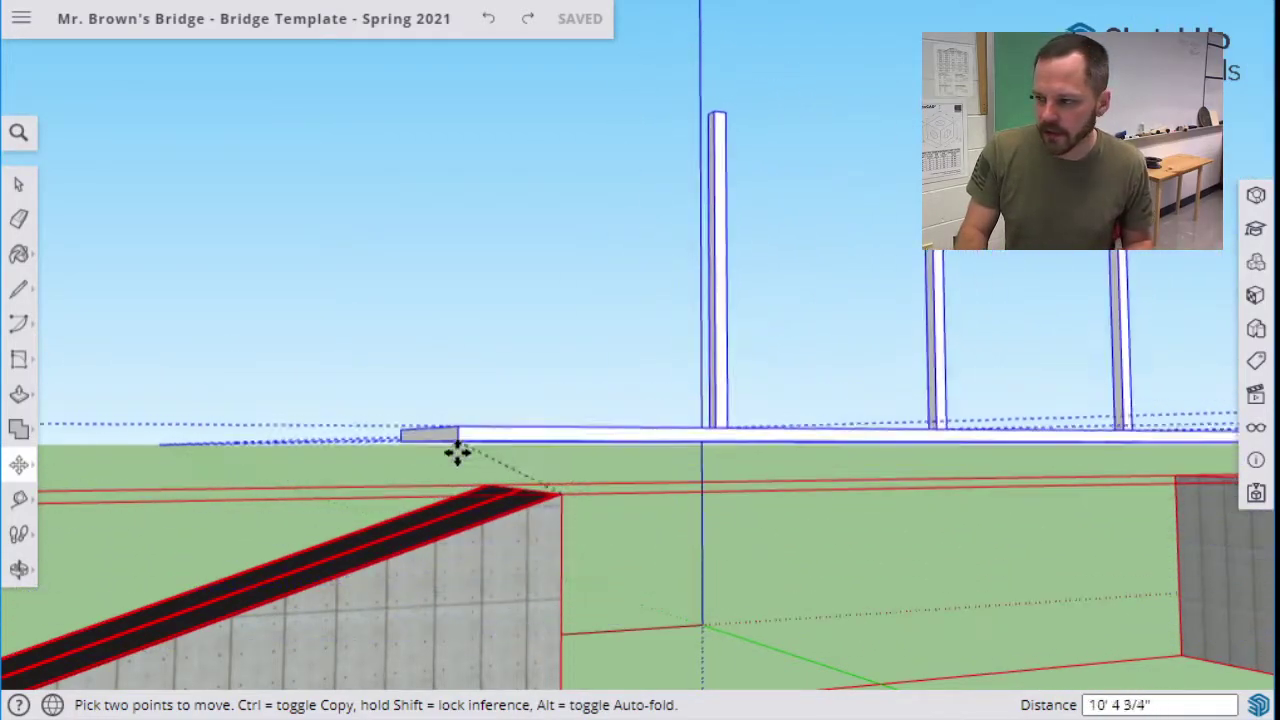
pyautogui.click(560, 486)
pyautogui.scroll(3, 569, 511)
pyautogui.moveTo(569, 511); pyautogui.dragTo(518, 563, button='middle')
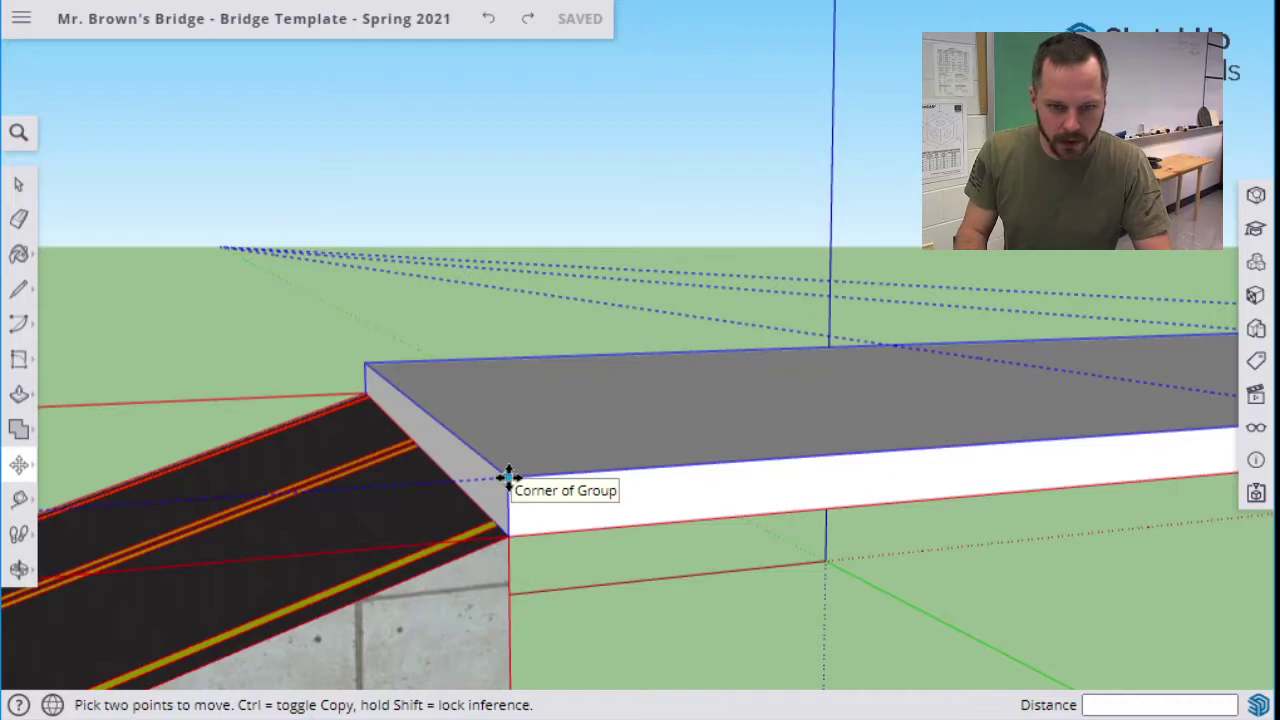
pyautogui.click(507, 478)
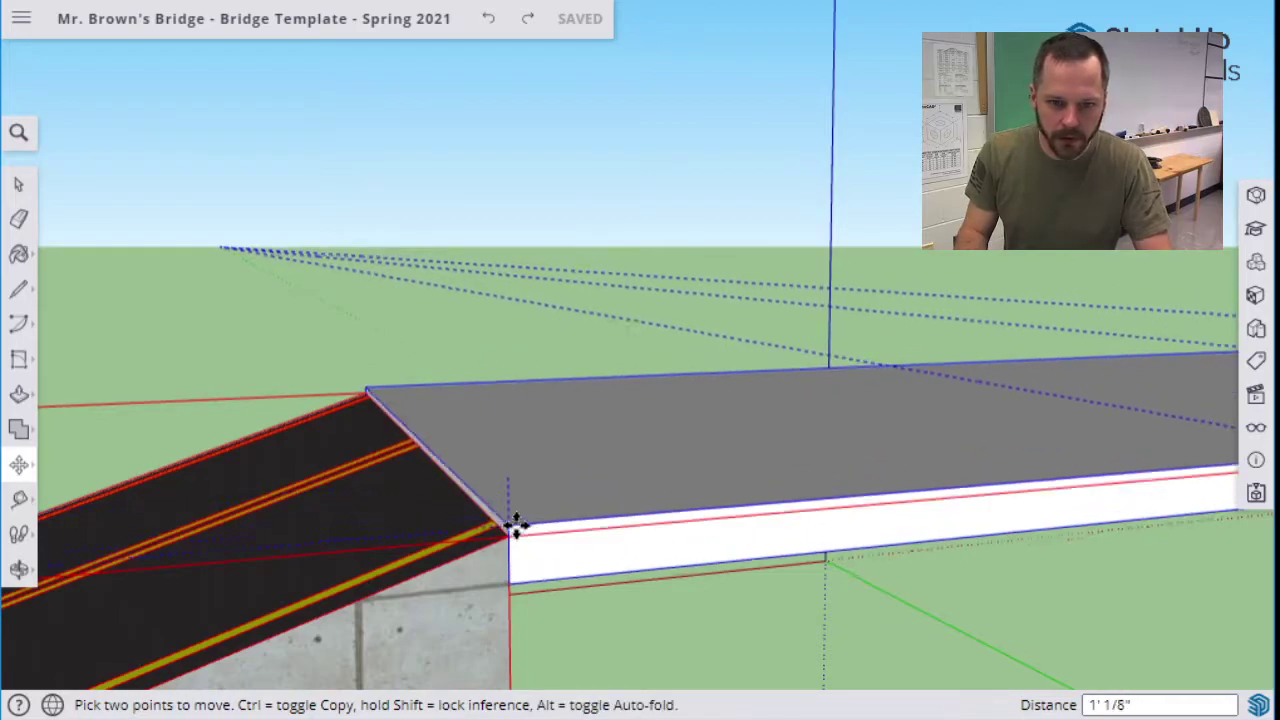
pyautogui.click(508, 536)
# Outline a diagonal brace face from the deck corner at the ramp to the first post's top, with a base about 1' 8 7/8" wide.
pyautogui.moveTo(777, 566); pyautogui.dragTo(894, 586, button='middle')
pyautogui.moveTo(1030, 608); pyautogui.dragTo(643, 526, button='middle')
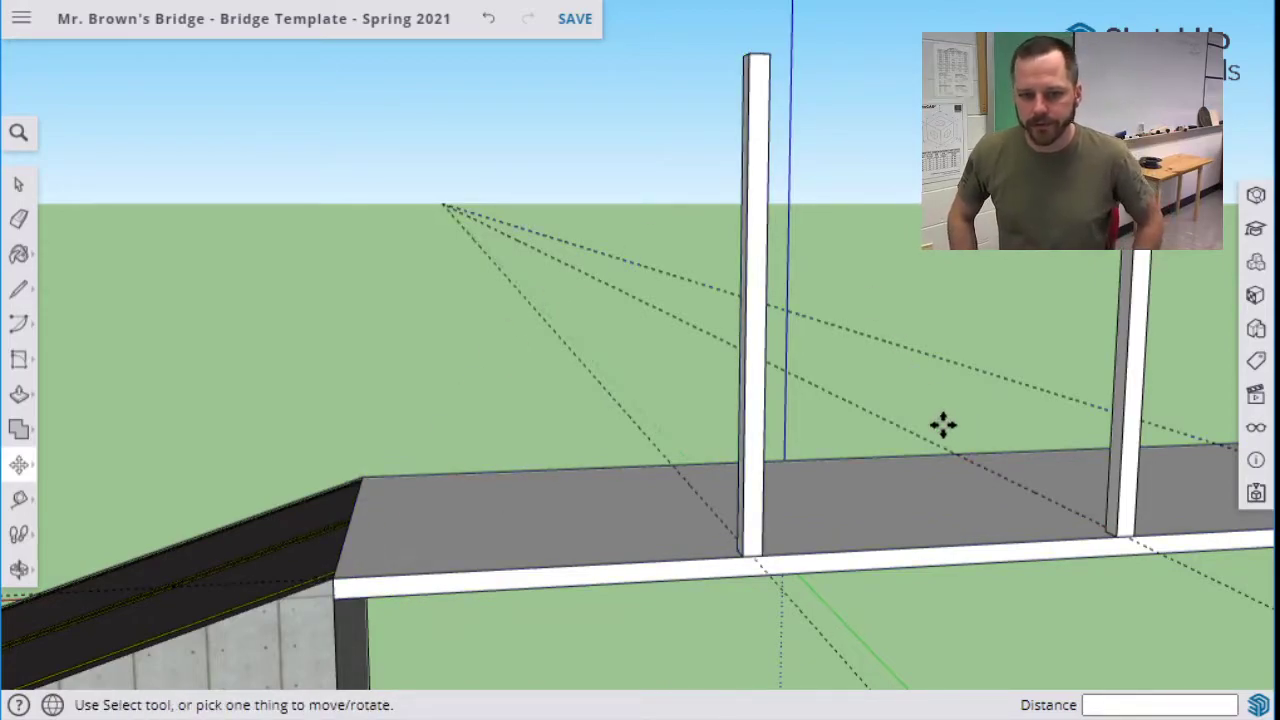
pyautogui.click(24, 291)
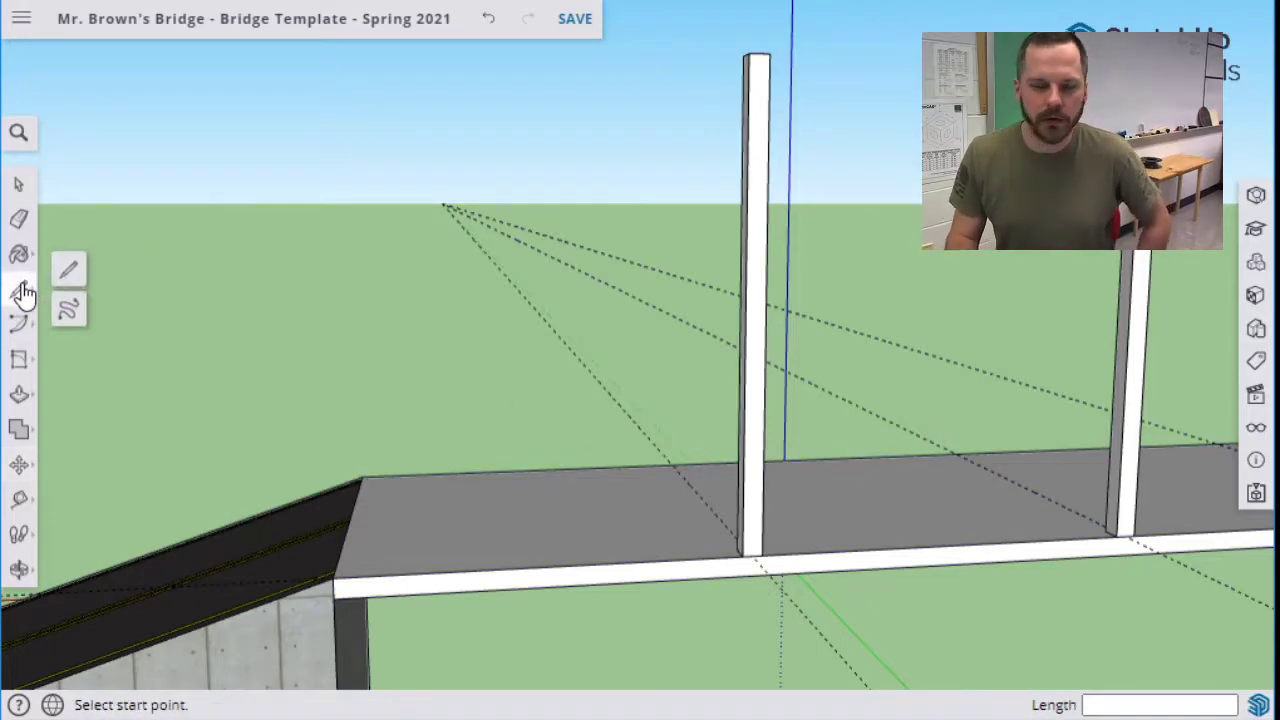
pyautogui.click(70, 270)
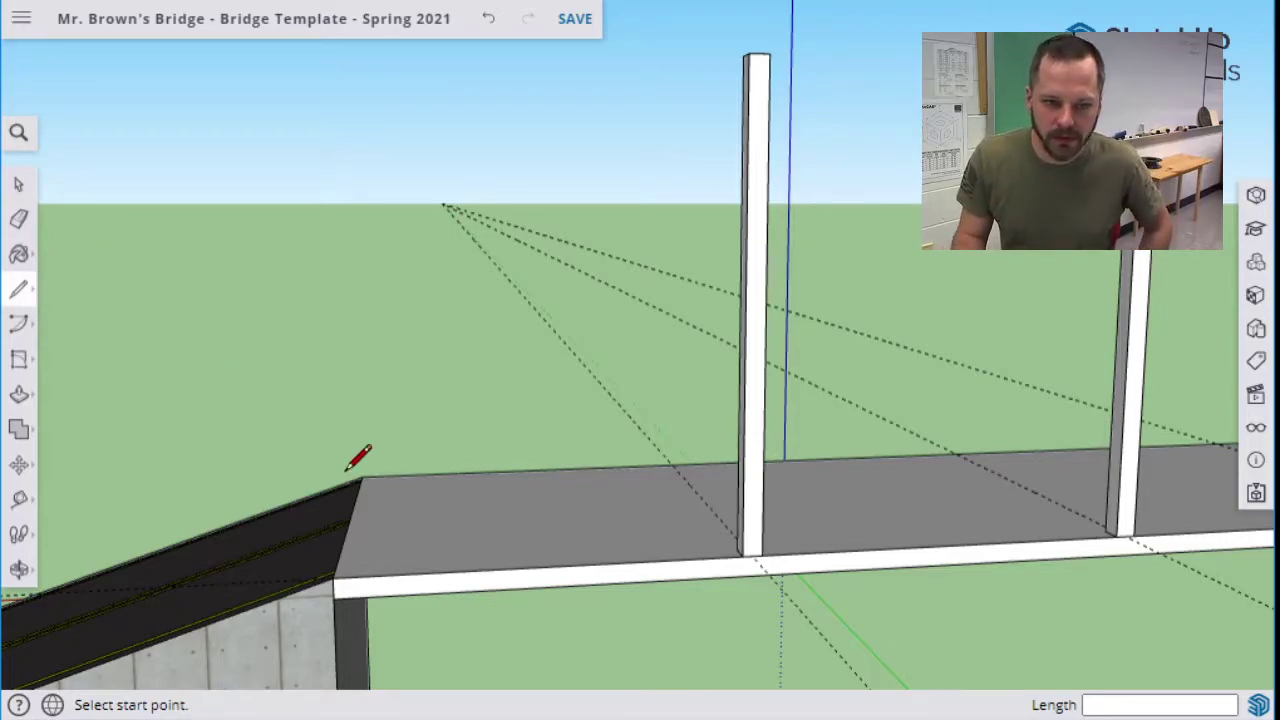
pyautogui.click(333, 578)
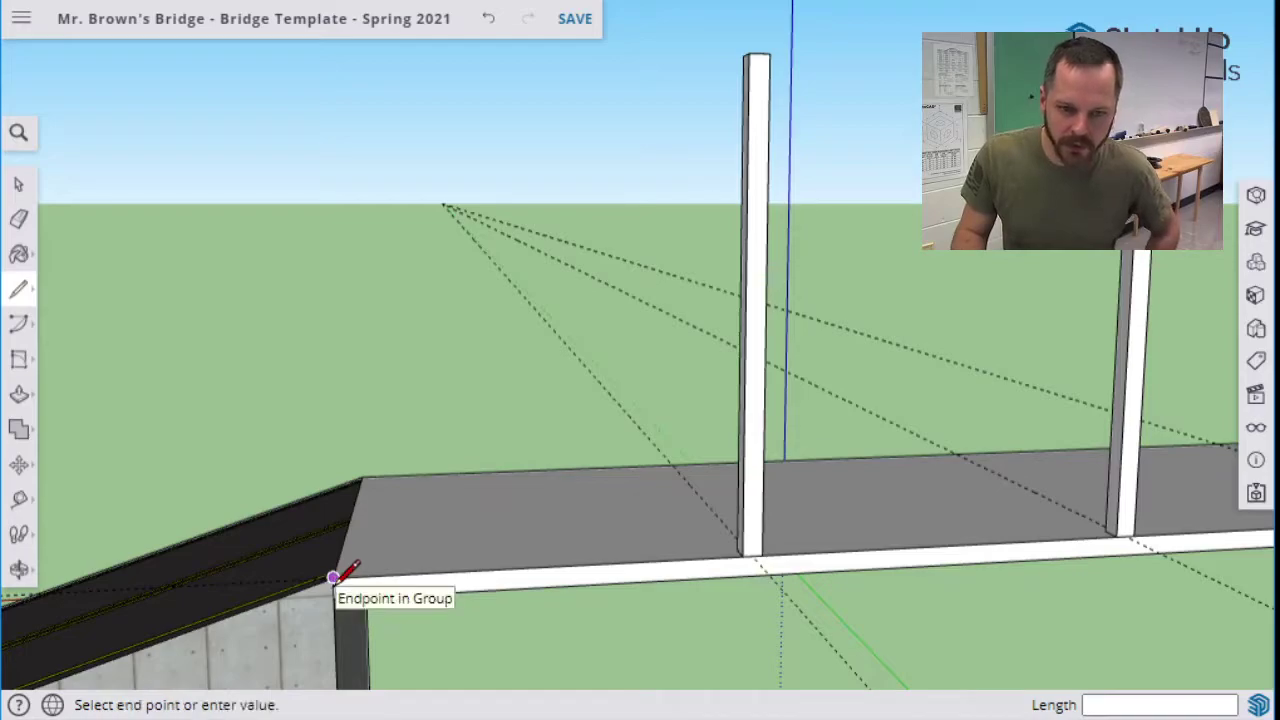
pyautogui.click(750, 52)
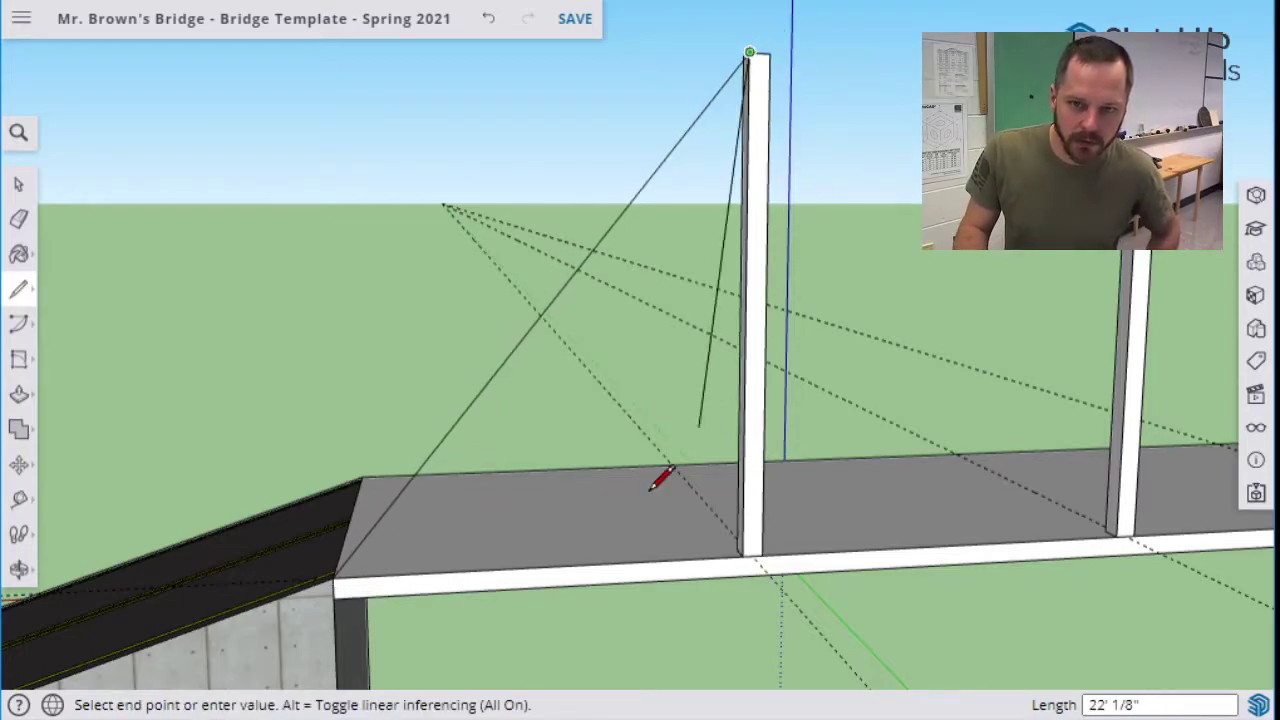
pyautogui.click(748, 108)
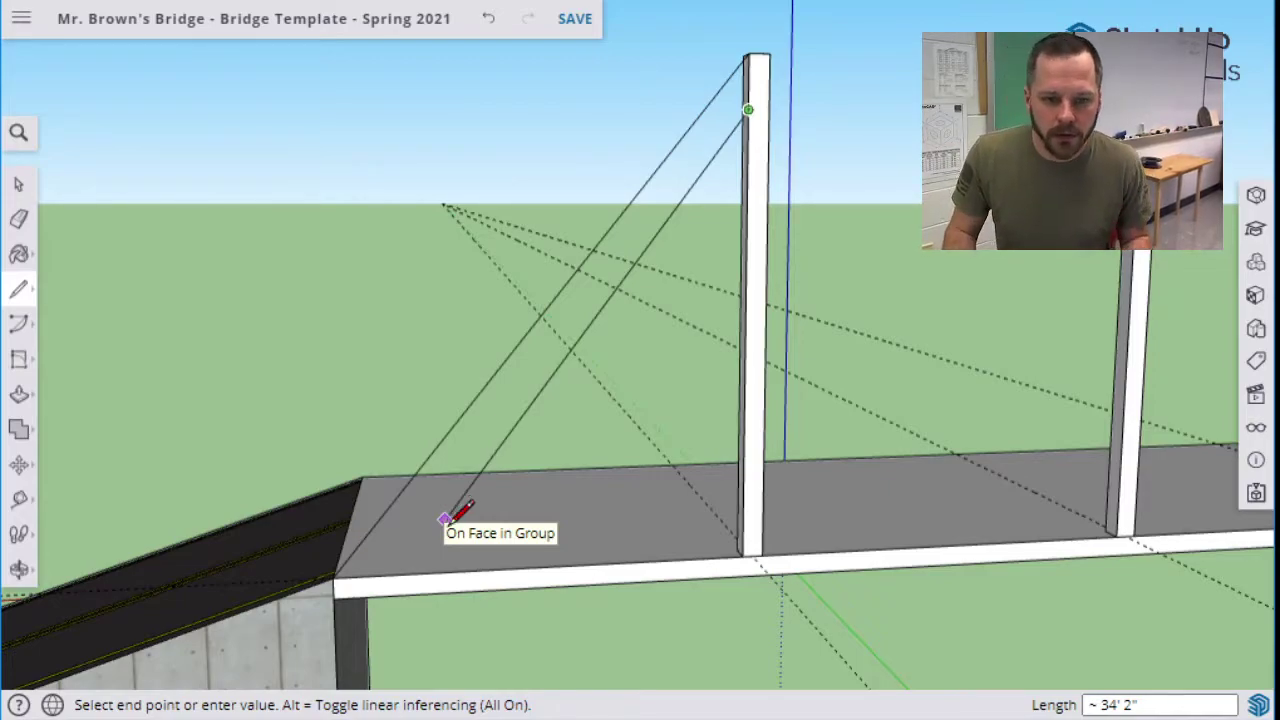
pyautogui.click(363, 577)
pyautogui.click(334, 577)
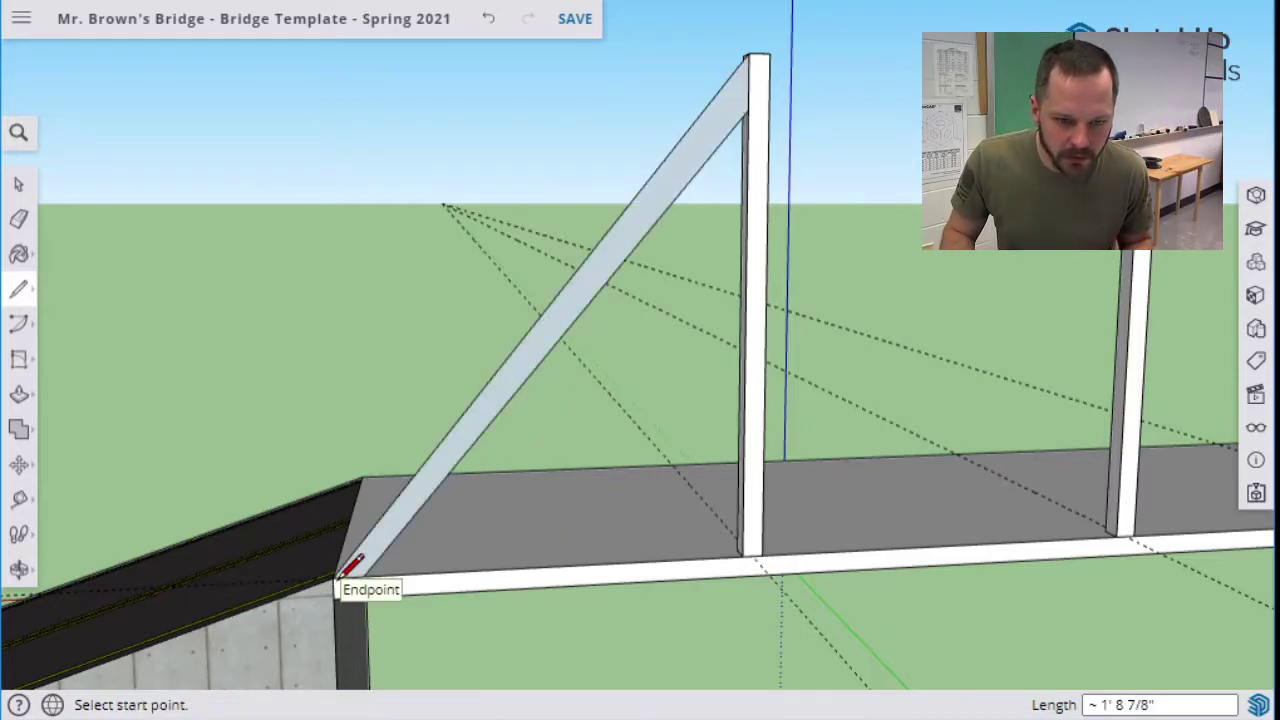
pyautogui.moveTo(286, 549); pyautogui.dragTo(835, 120, button='middle')
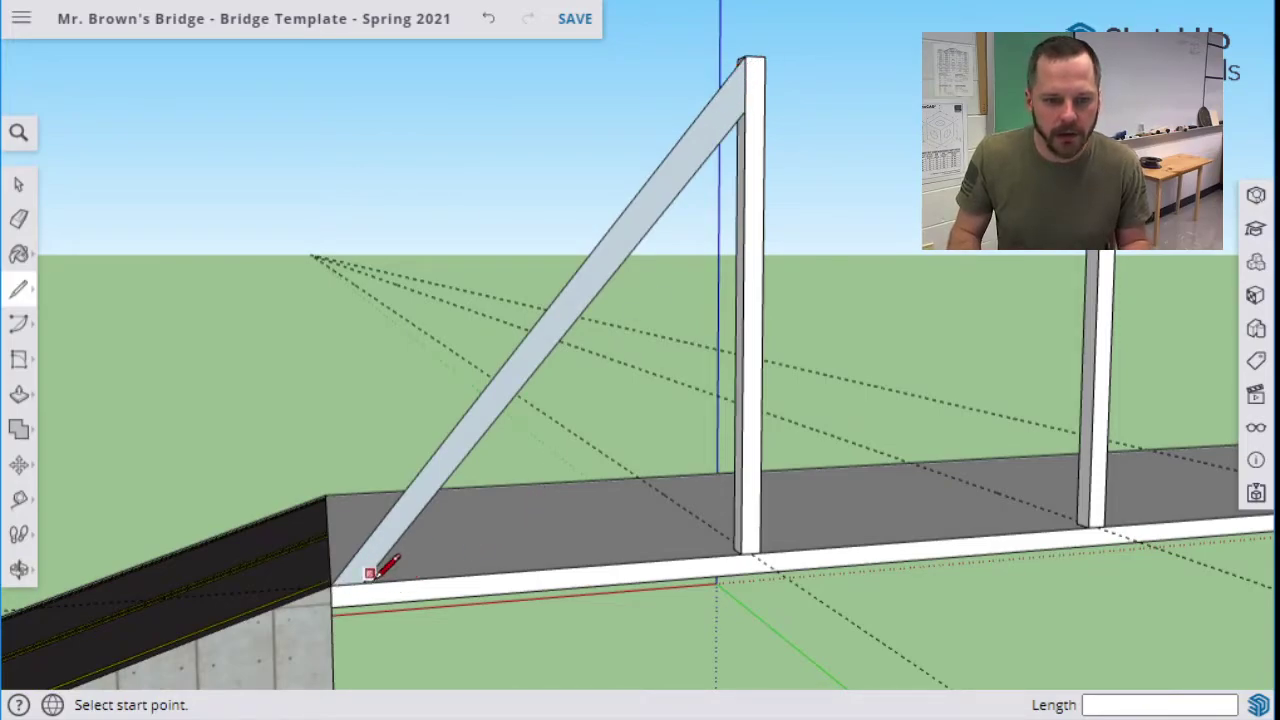
# Try to move the brace's lower corner along the deck edge, and undo the drawn brace.
pyautogui.click(18, 464)
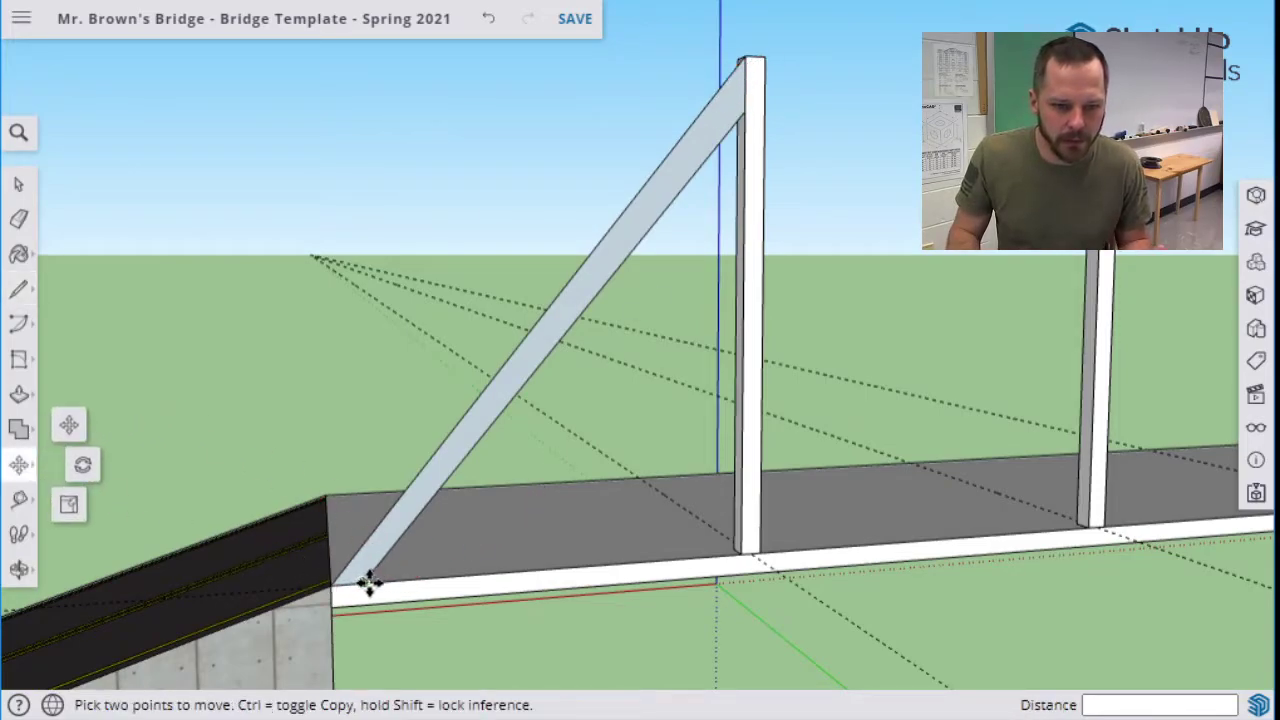
pyautogui.click(366, 583)
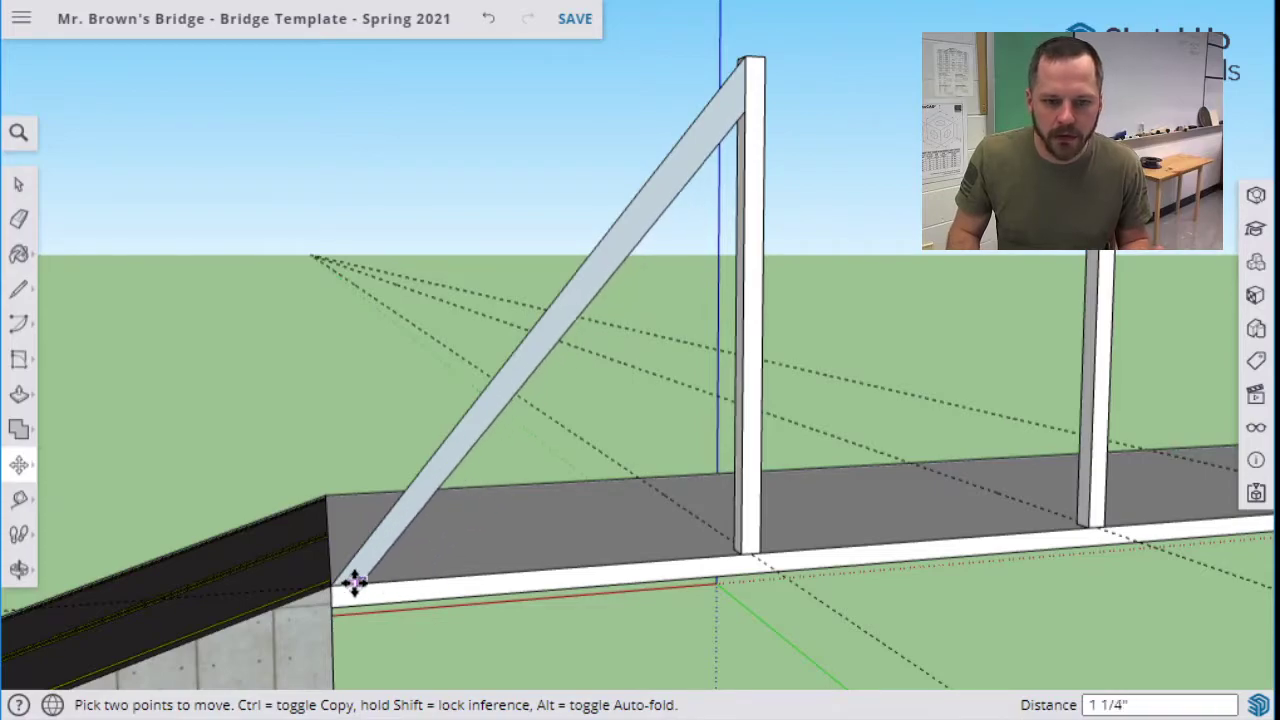
pyautogui.moveTo(379, 587); pyautogui.dragTo(648, 563, button='middle')
pyautogui.moveTo(573, 527)
pyautogui.mouseDown(button='middle')
pyautogui.moveTo(569, 557)
pyautogui.moveTo(520, 557)
pyautogui.moveTo(580, 551)
pyautogui.mouseUp(button='middle')
pyautogui.hotkey('ctrl', 'z')
pyautogui.hotkey('ctrl', 'z')
pyautogui.hotkey('ctrl', 'z')
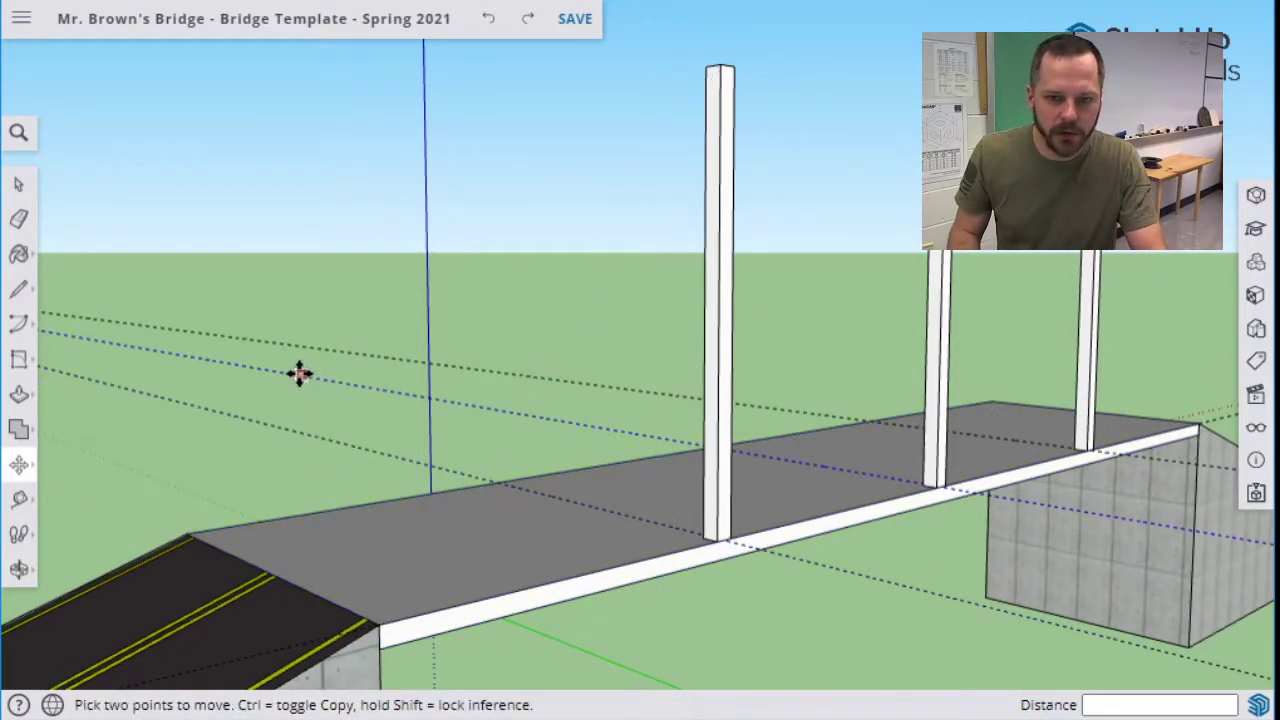
# Outline a diagonal brace with lines from the deck corner at the ramp to the first post's top, across the post edge and back.
pyautogui.click(19, 289)
pyautogui.moveTo(380, 624)
pyautogui.mouseDown(button='middle')
pyautogui.moveTo(463, 611)
pyautogui.moveTo(390, 655)
pyautogui.mouseUp(button='middle')
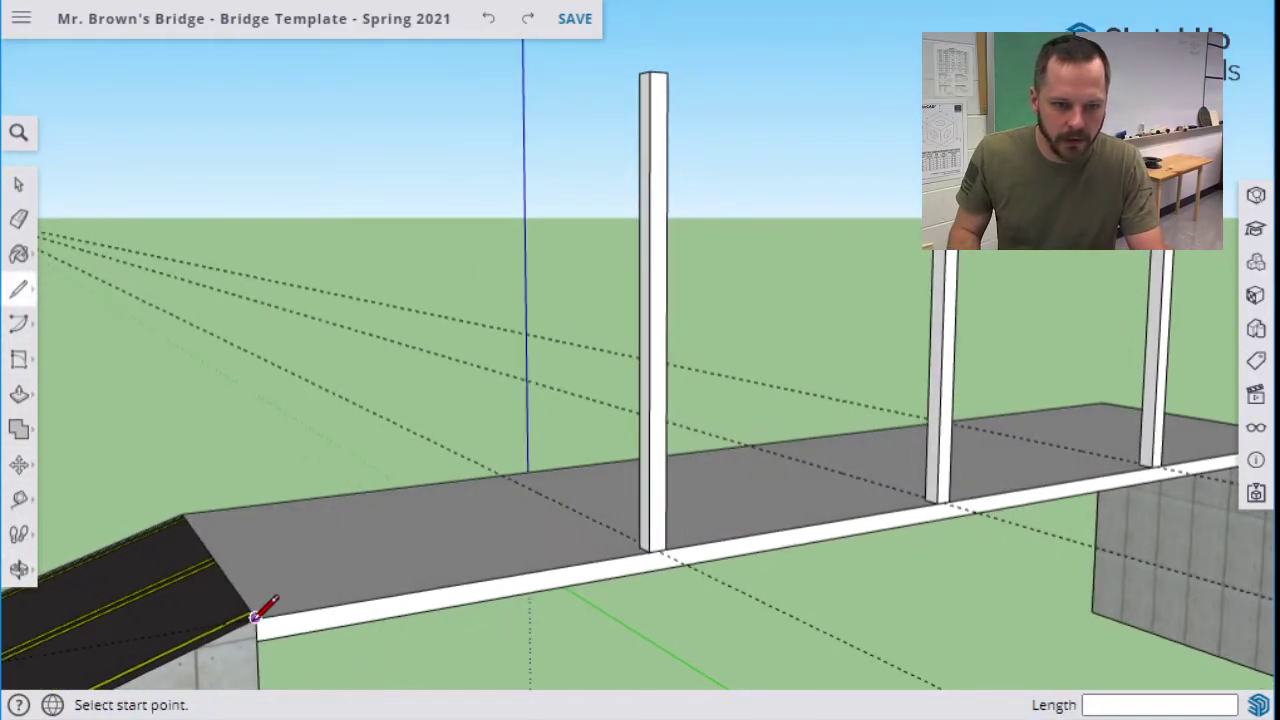
pyautogui.click(255, 617)
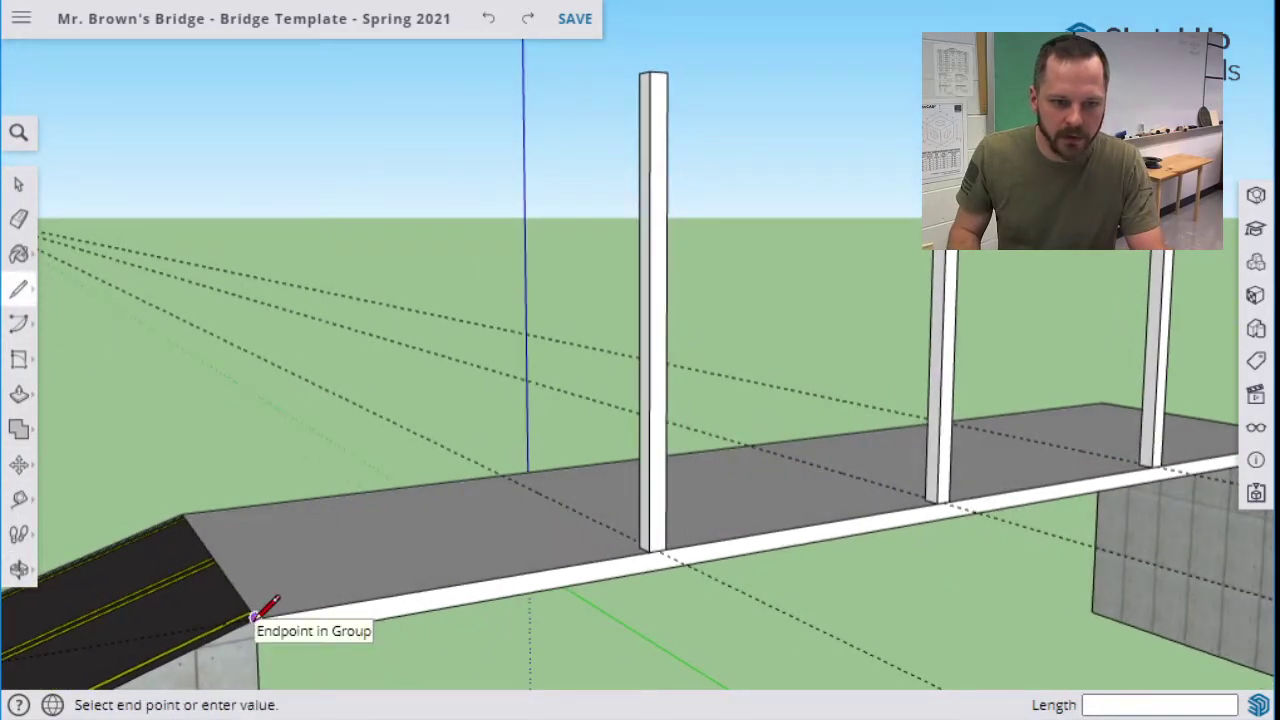
pyautogui.click(640, 72)
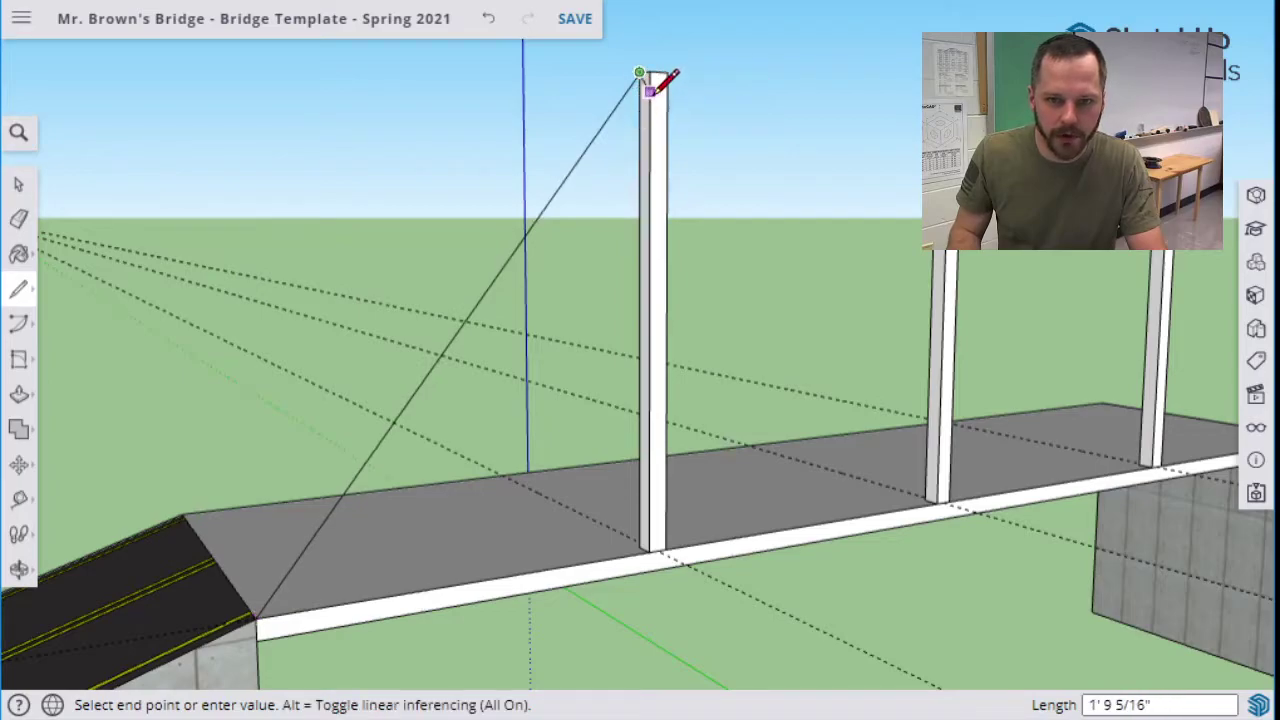
pyautogui.click(649, 90)
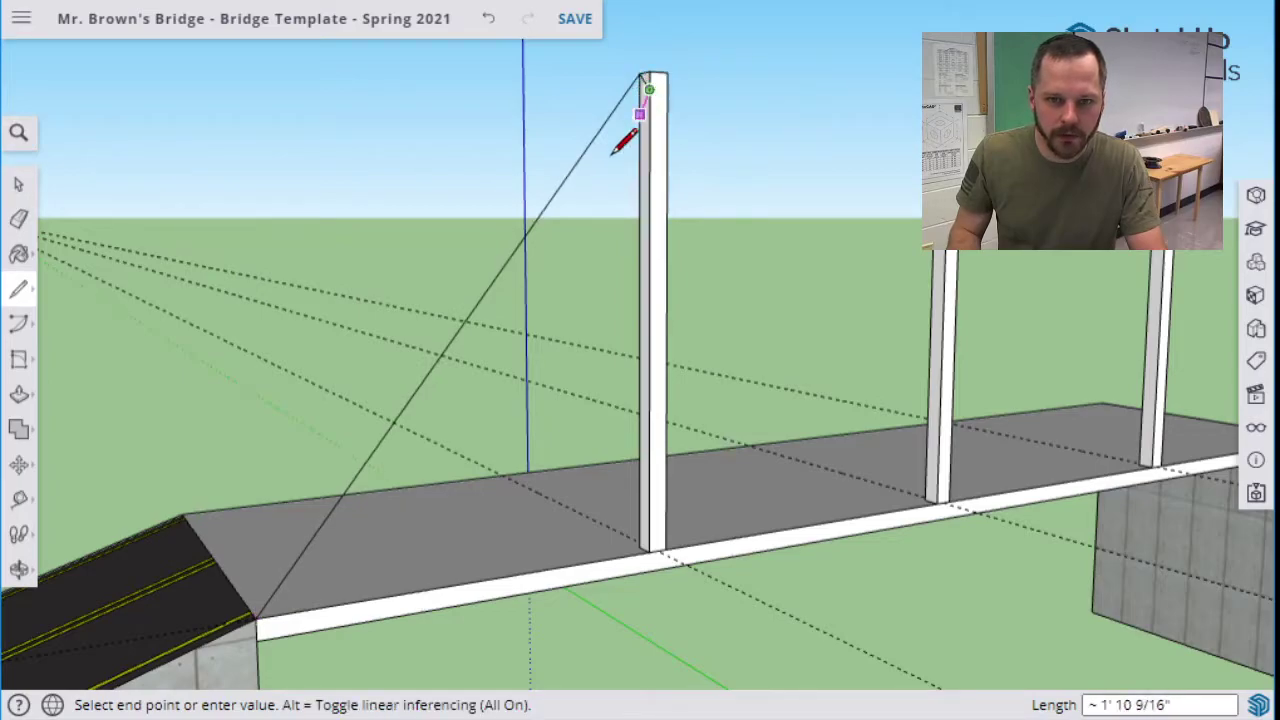
pyautogui.click(256, 617)
# Examine how the line-drawn brace meets the top of the first post, and undo it.
pyautogui.moveTo(434, 563)
pyautogui.mouseDown(button='middle')
pyautogui.moveTo(540, 540)
pyautogui.moveTo(809, 189)
pyautogui.mouseUp(button='middle')
pyautogui.scroll(5, 700, 75)
pyautogui.scroll(-5, 829, 54)
pyautogui.moveTo(898, 88); pyautogui.dragTo(776, 170, button='middle')
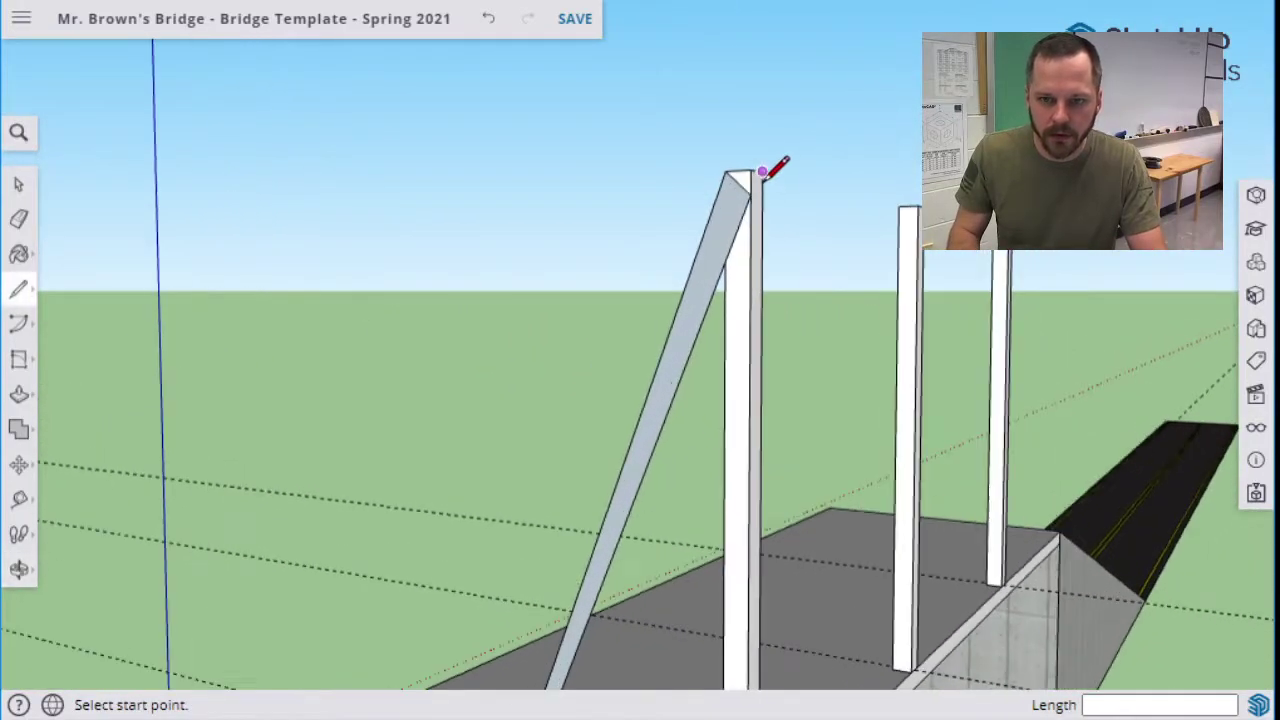
pyautogui.scroll(4, 764, 174)
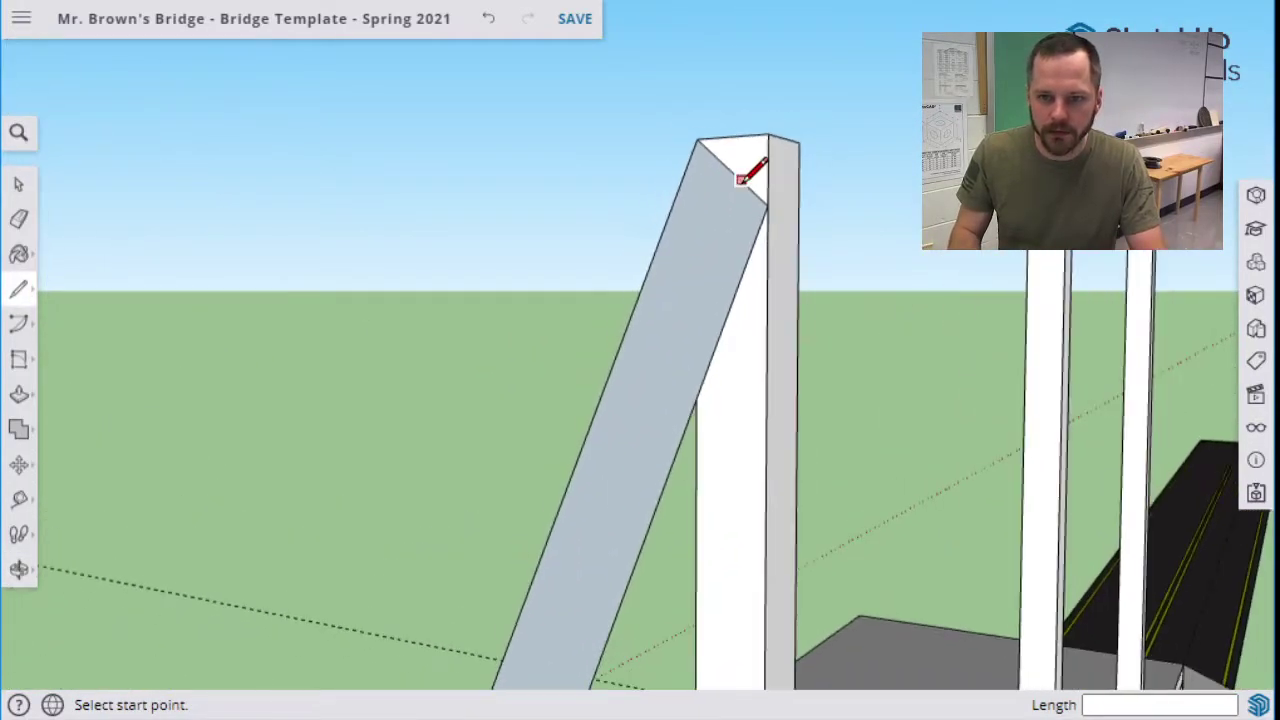
pyautogui.scroll(-5, 741, 178)
pyautogui.scroll(-2, 709, 290)
pyautogui.moveTo(715, 312); pyautogui.dragTo(551, 426, button='middle')
pyautogui.hotkey('ctrl', 'z')
pyautogui.press('l')
pyautogui.scroll(1, 620, 423)
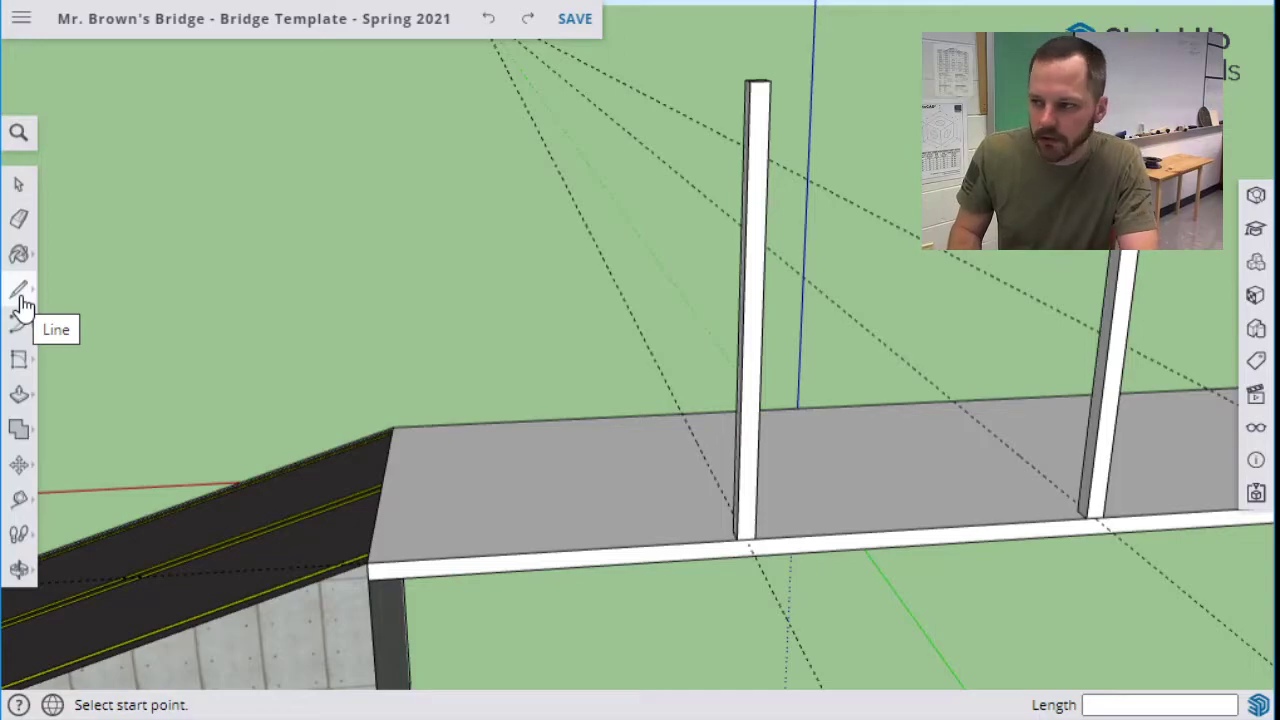
pyautogui.write('8776')
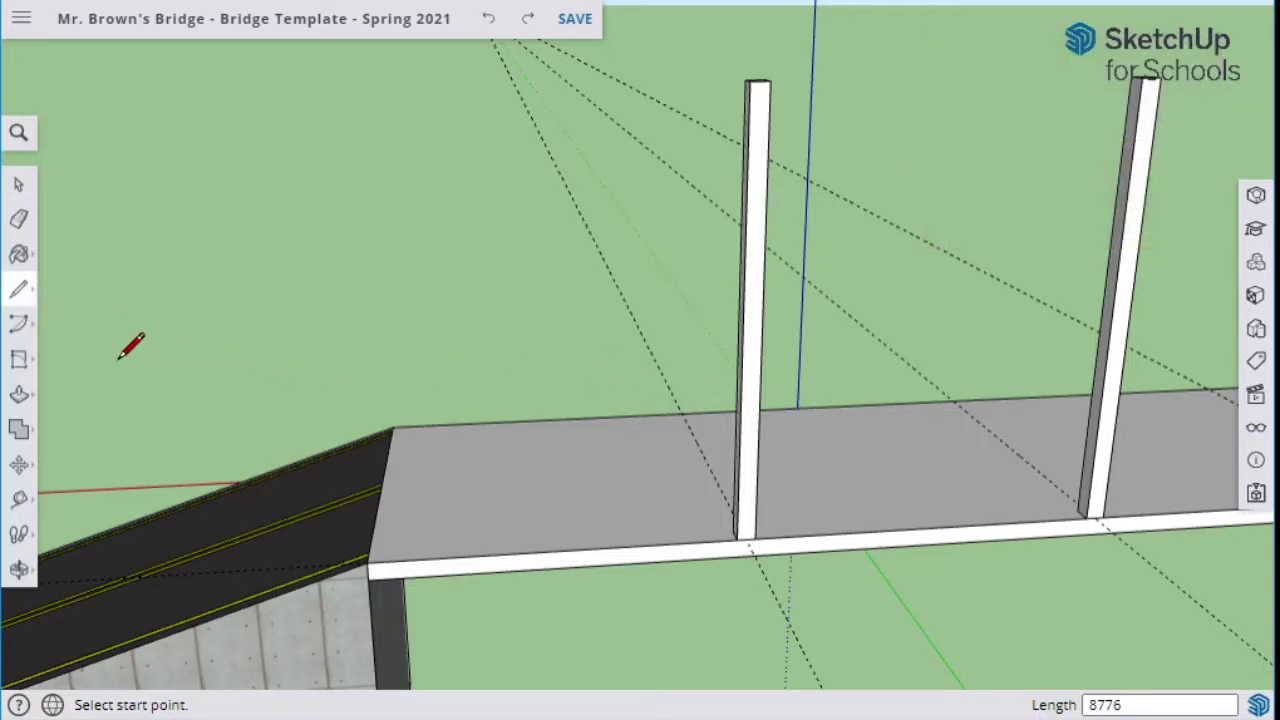
pyautogui.write('8')
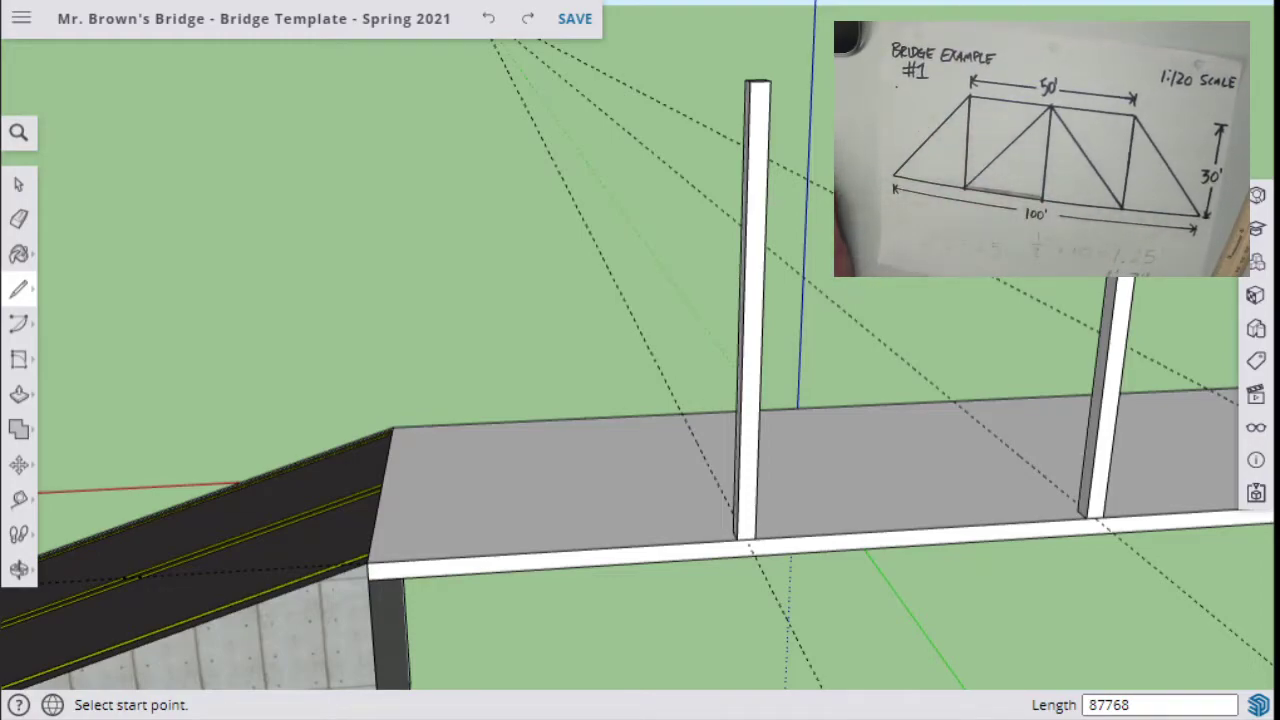
pyautogui.click(18, 362)
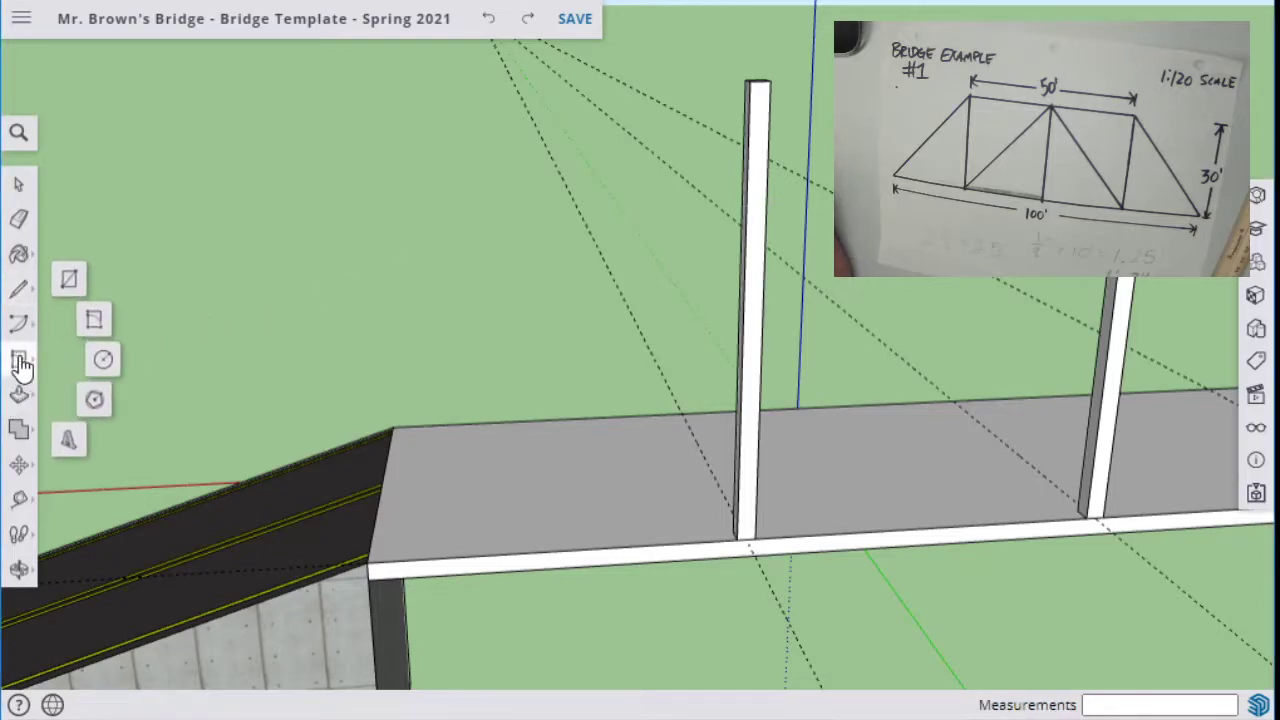
pyautogui.click(68, 283)
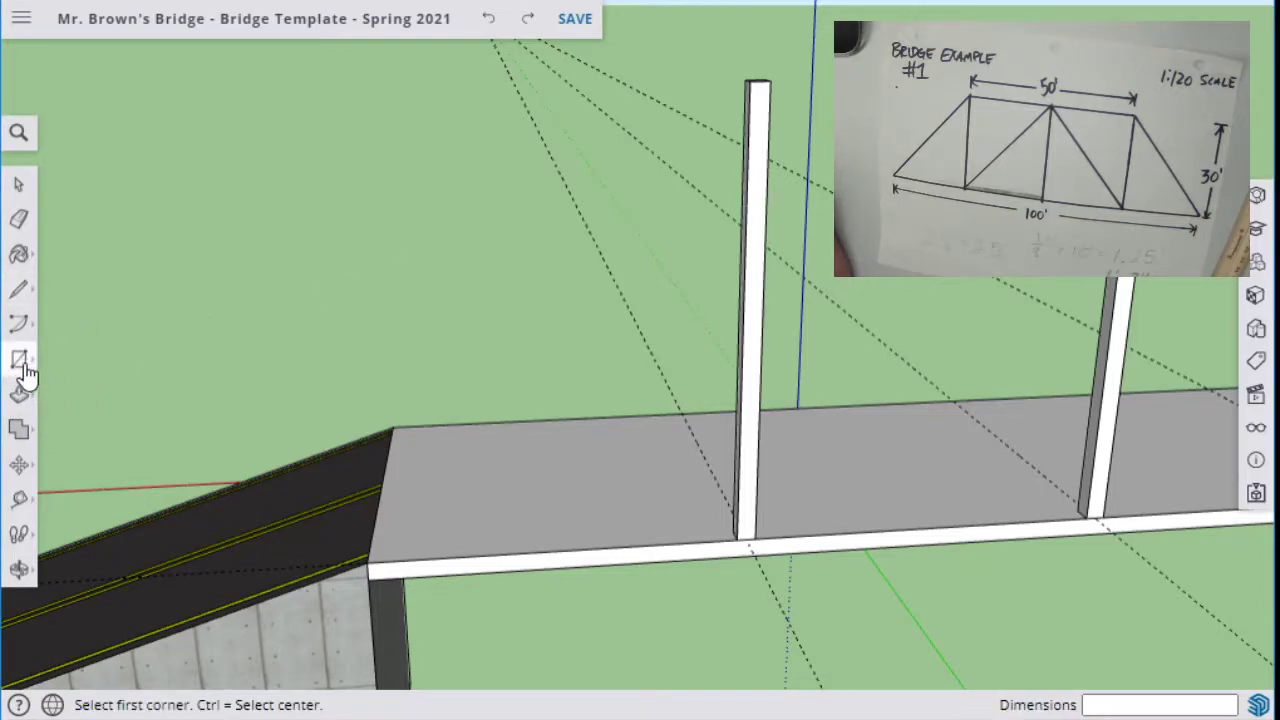
pyautogui.click(19, 366)
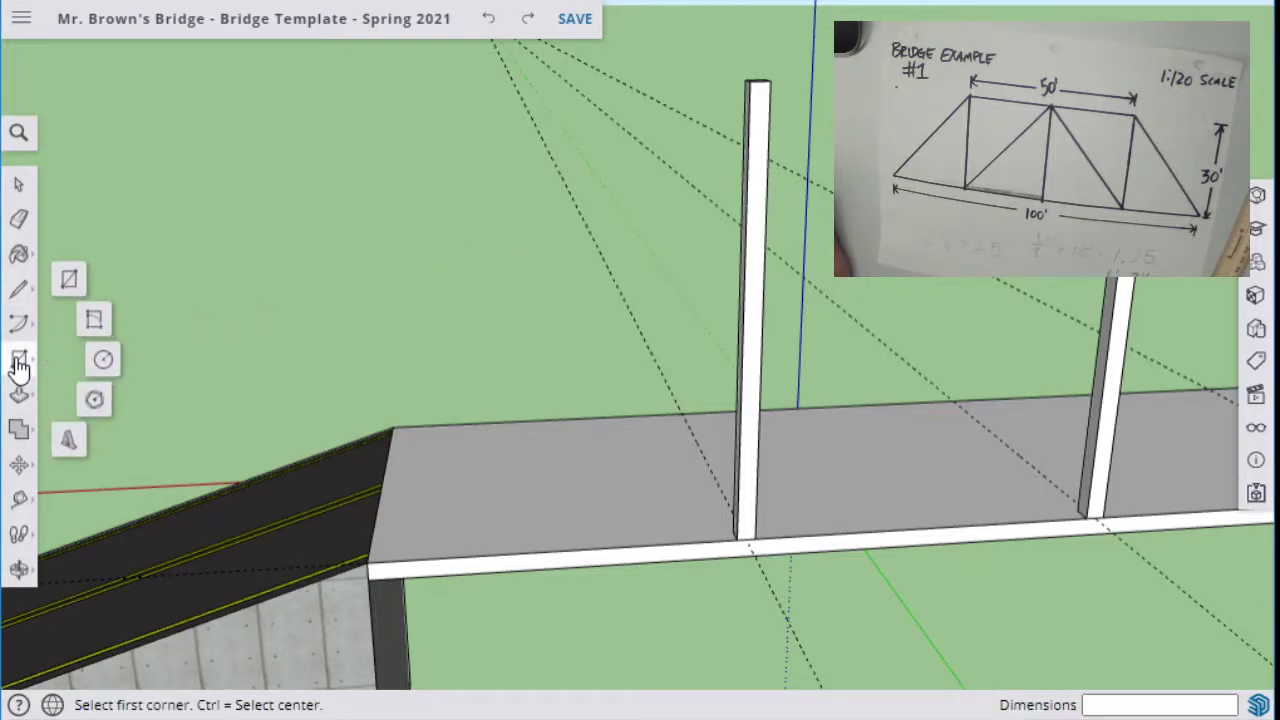
pyautogui.click(96, 327)
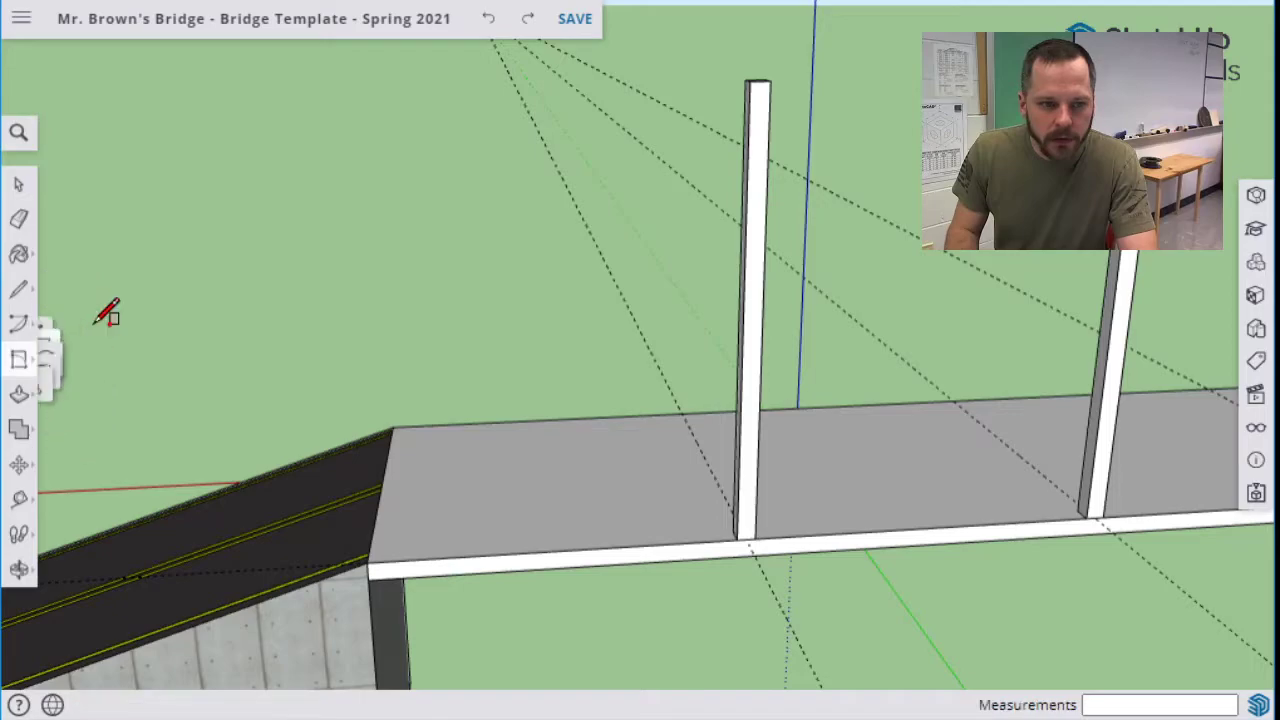
pyautogui.moveTo(20, 363)
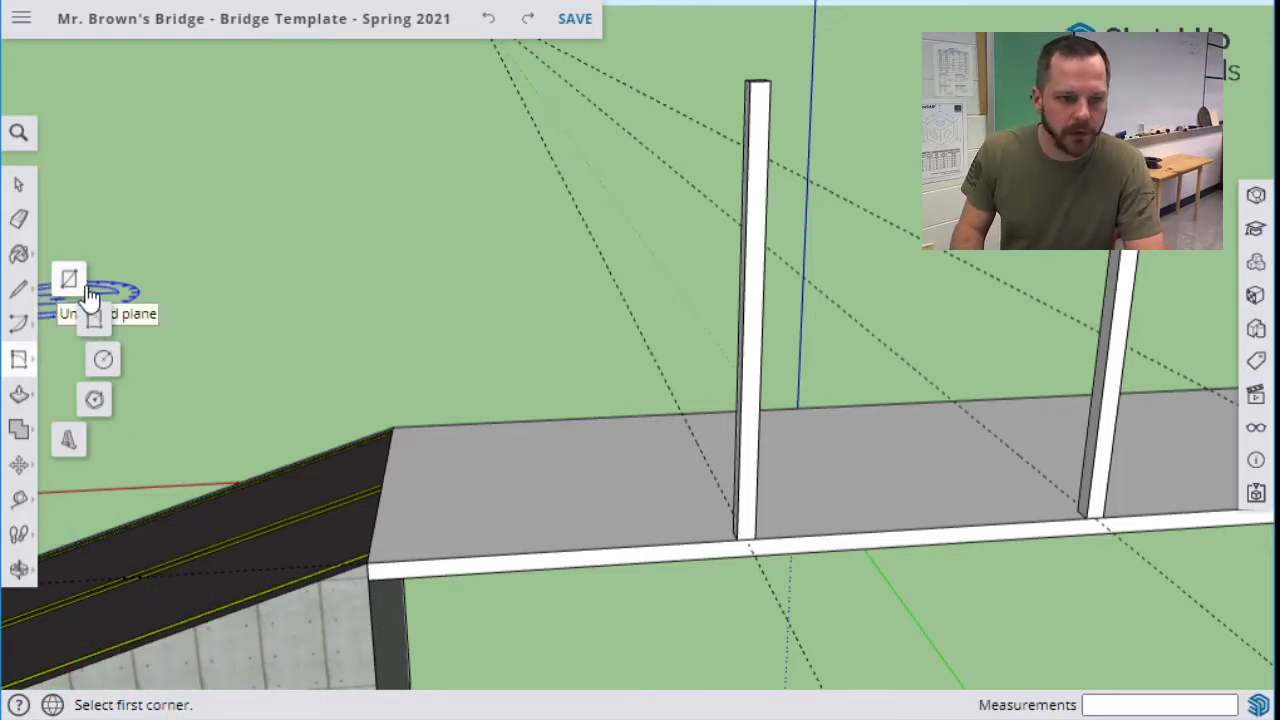
# Draw a circle with a radius of about 4' 2" on the deck near the ramp, and undo it.
pyautogui.click(103, 361)
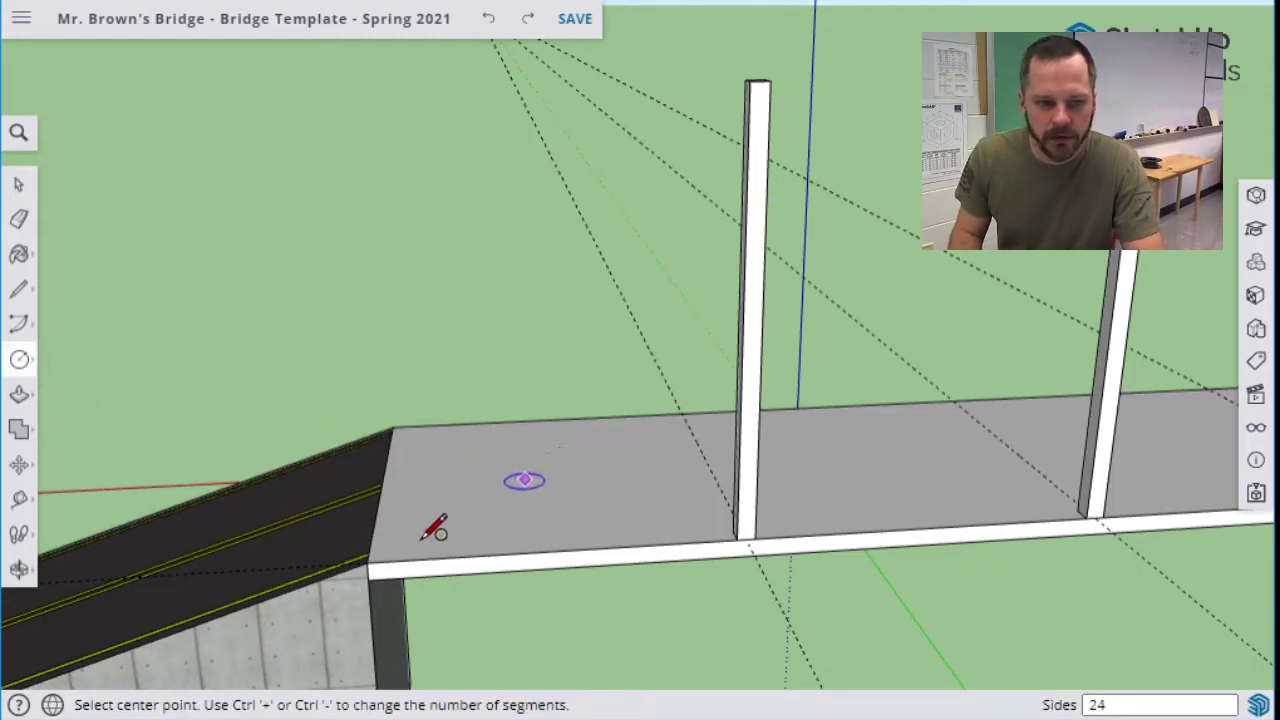
pyautogui.click(541, 474)
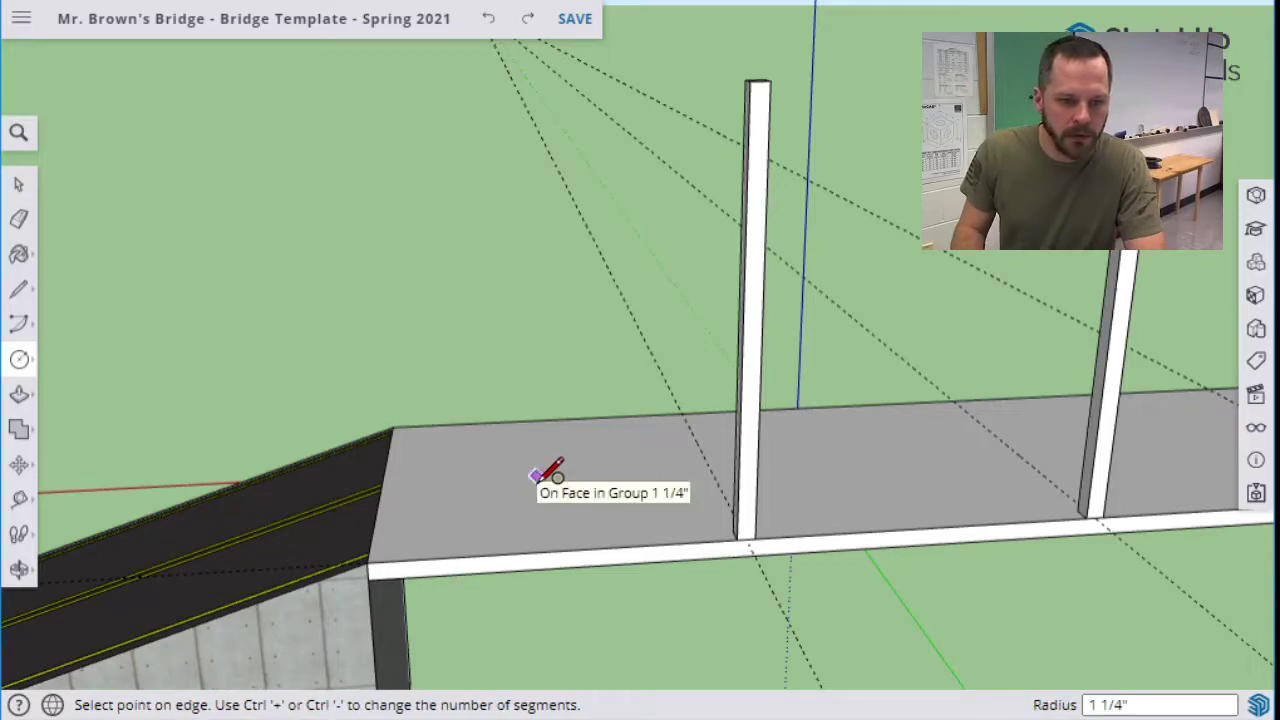
pyautogui.click(580, 490)
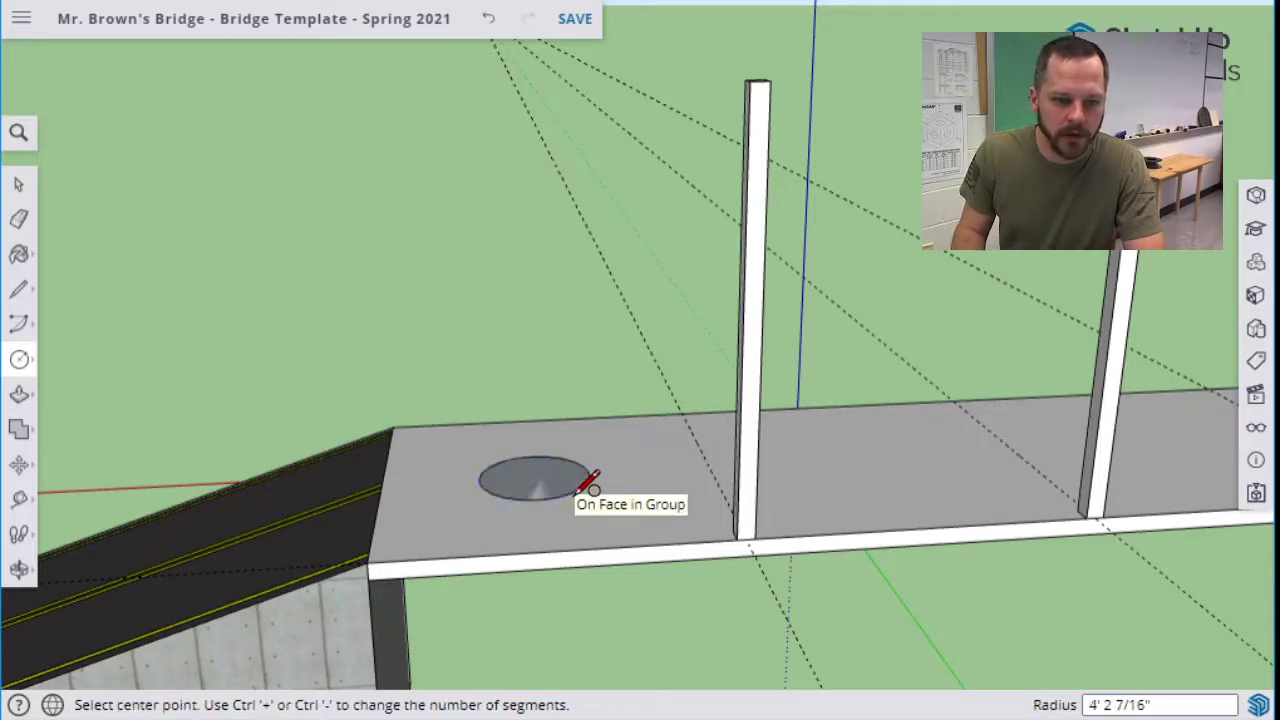
pyautogui.hotkey('ctrl', 'z')
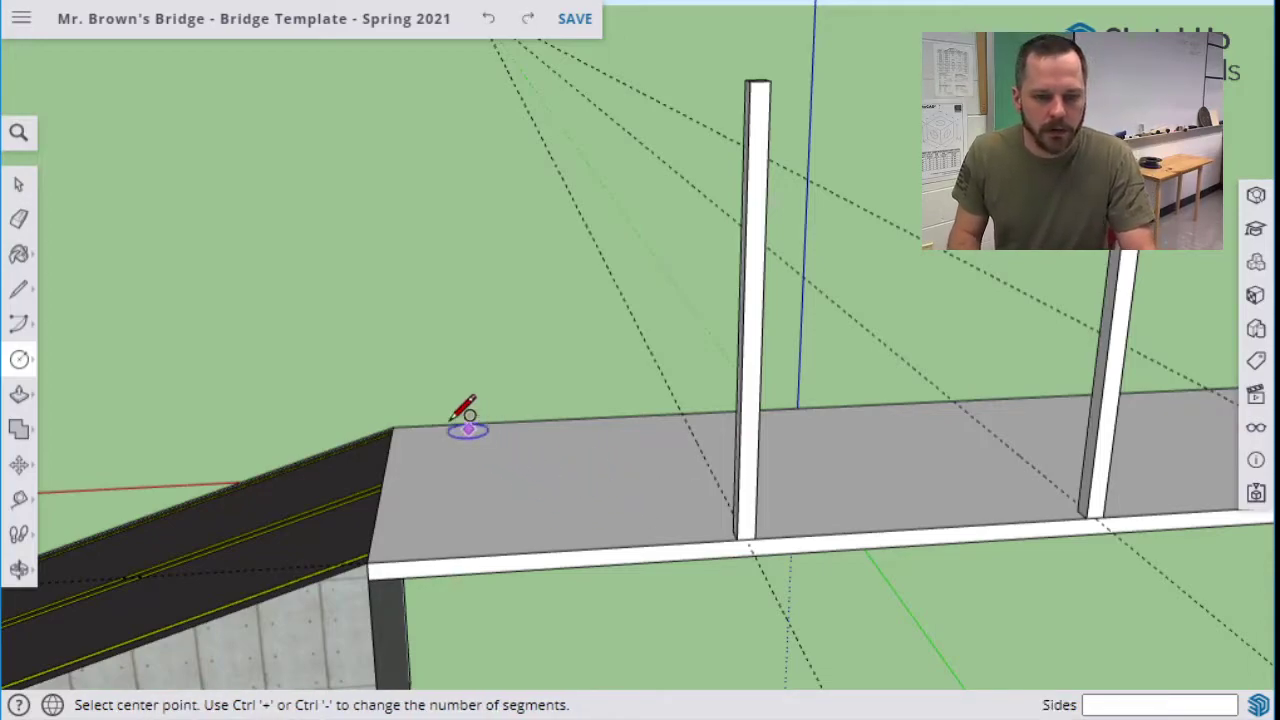
# Draw a rotated rectangle from the deck corner at the ramp to the first post's top corner, 1' 3" wide, as a diagonal brace.
pyautogui.click(22, 364)
pyautogui.click(93, 321)
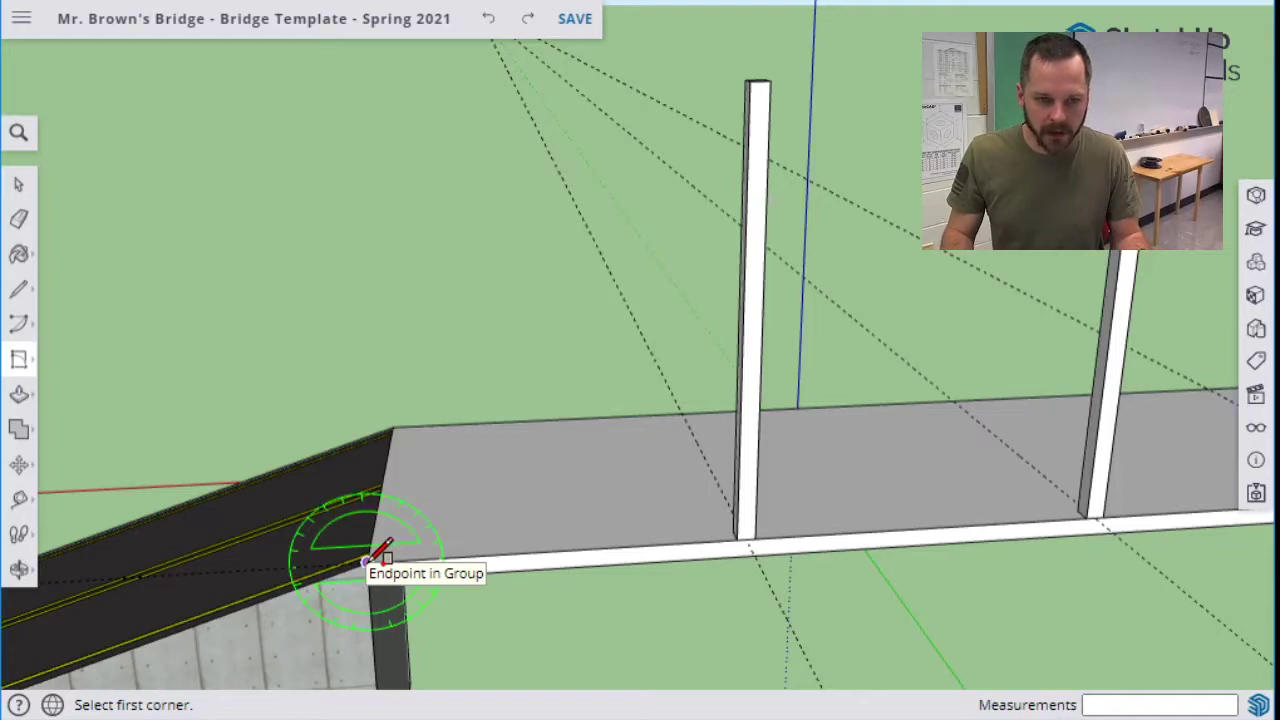
pyautogui.click(378, 553)
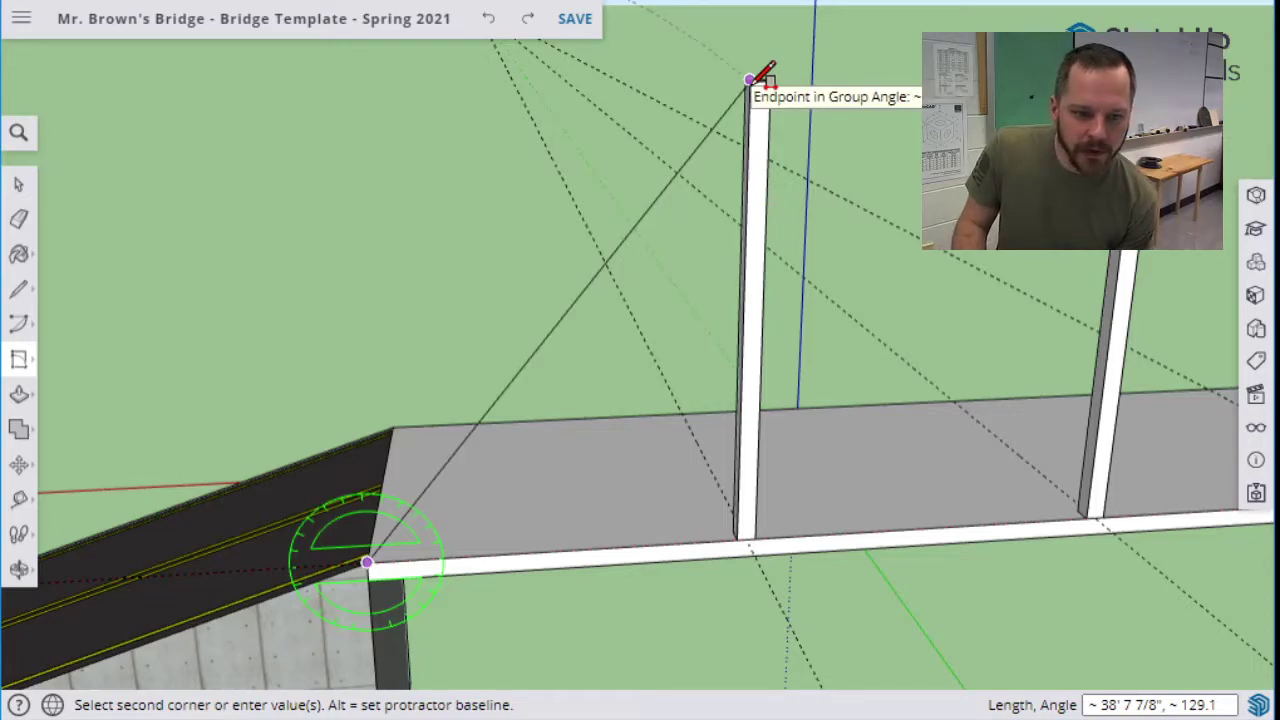
pyautogui.click(750, 79)
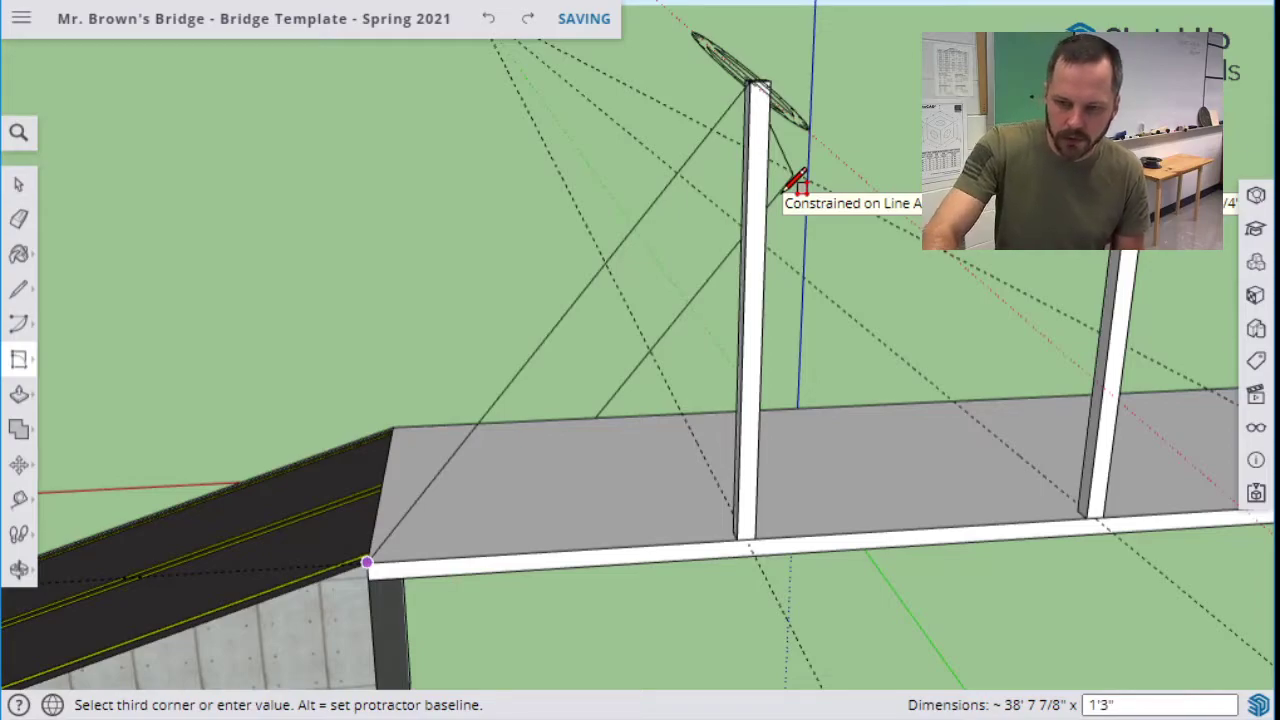
pyautogui.click(797, 183)
# Inspect how the rectangular brace meets the first post's top and the deck, and undo the brace rectangle.
pyautogui.scroll(2, 781, 76)
pyautogui.moveTo(786, 126); pyautogui.dragTo(823, 123, button='middle')
pyautogui.rightClick(716, 158)
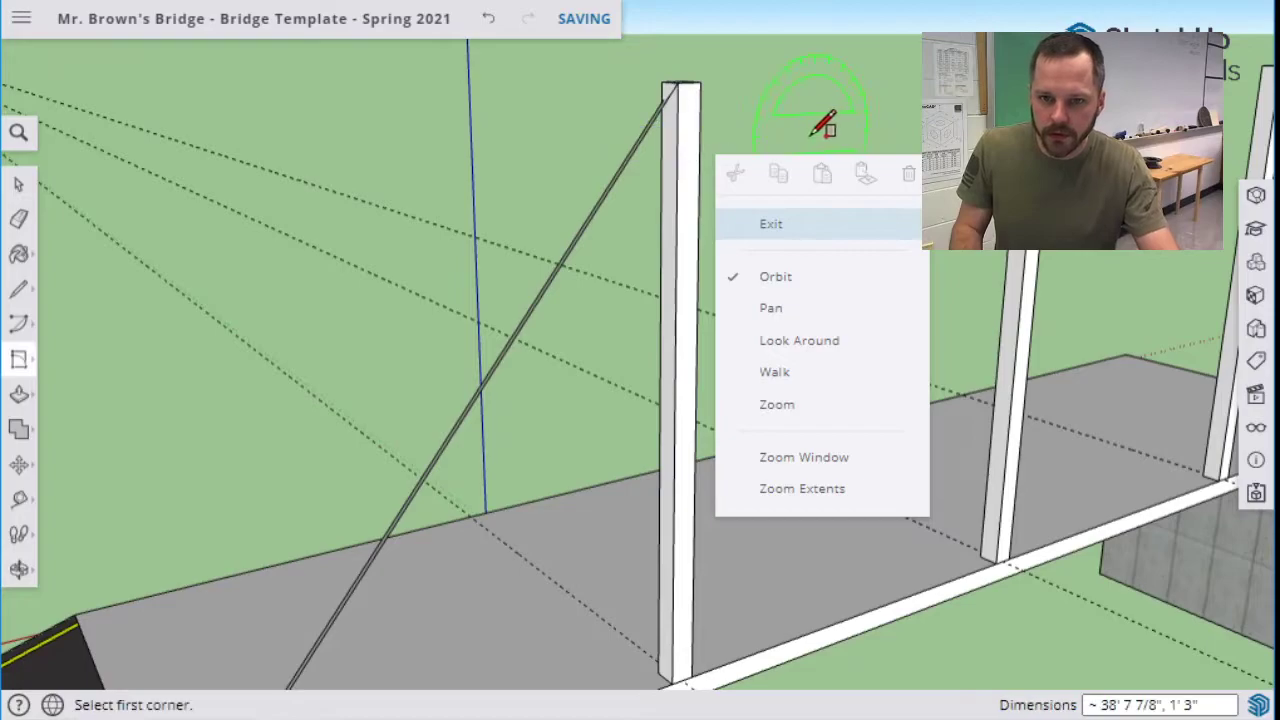
pyautogui.rightClick(784, 116)
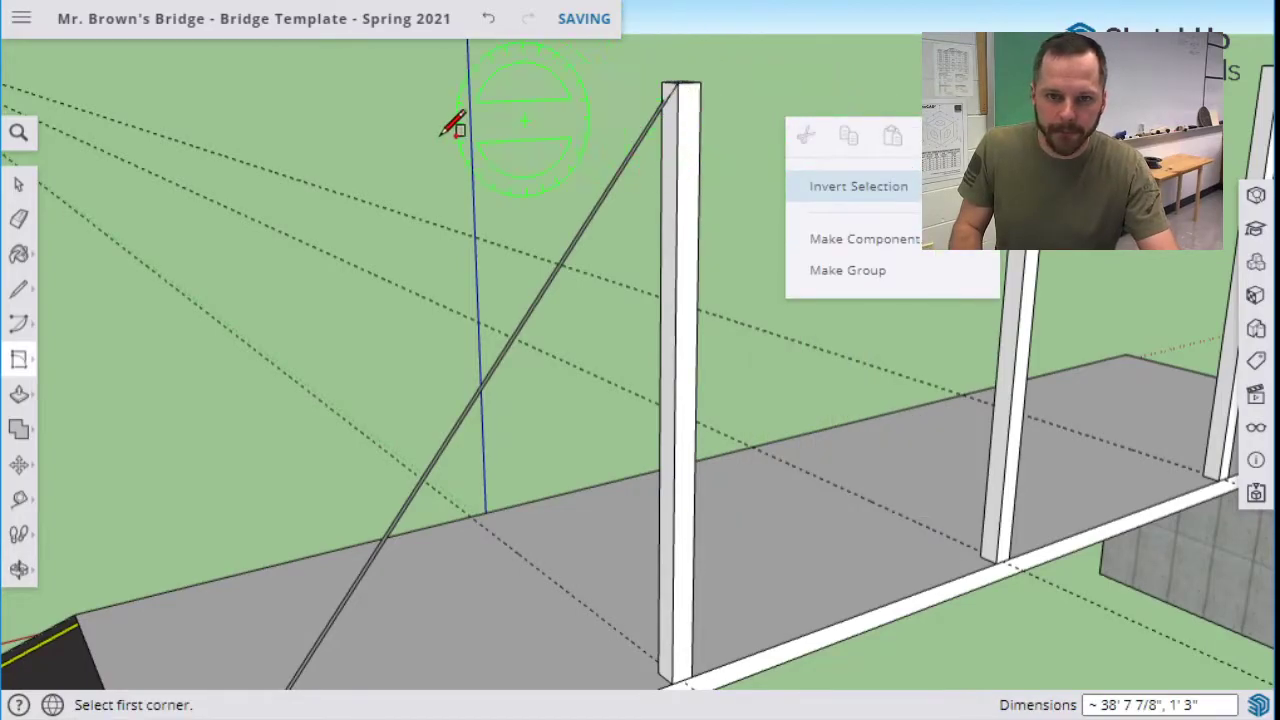
pyautogui.click(20, 184)
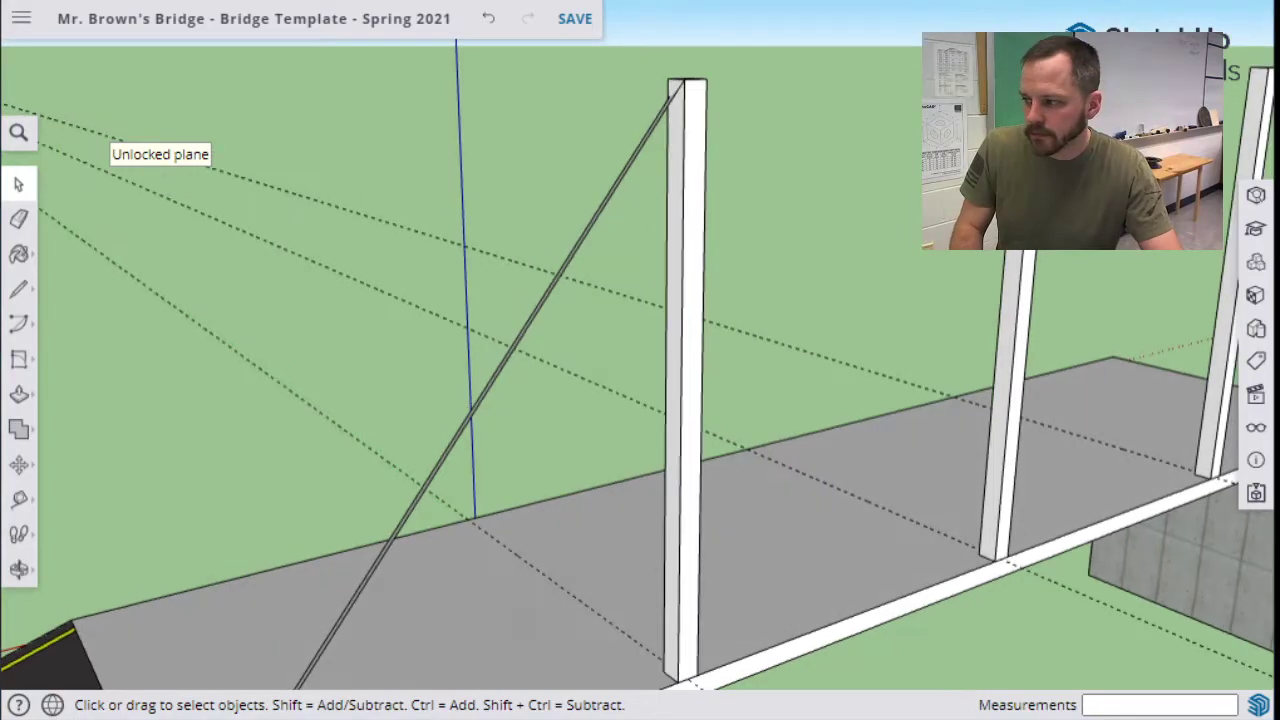
pyautogui.moveTo(508, 246); pyautogui.dragTo(704, 240, button='middle')
pyautogui.scroll(5, 823, 113)
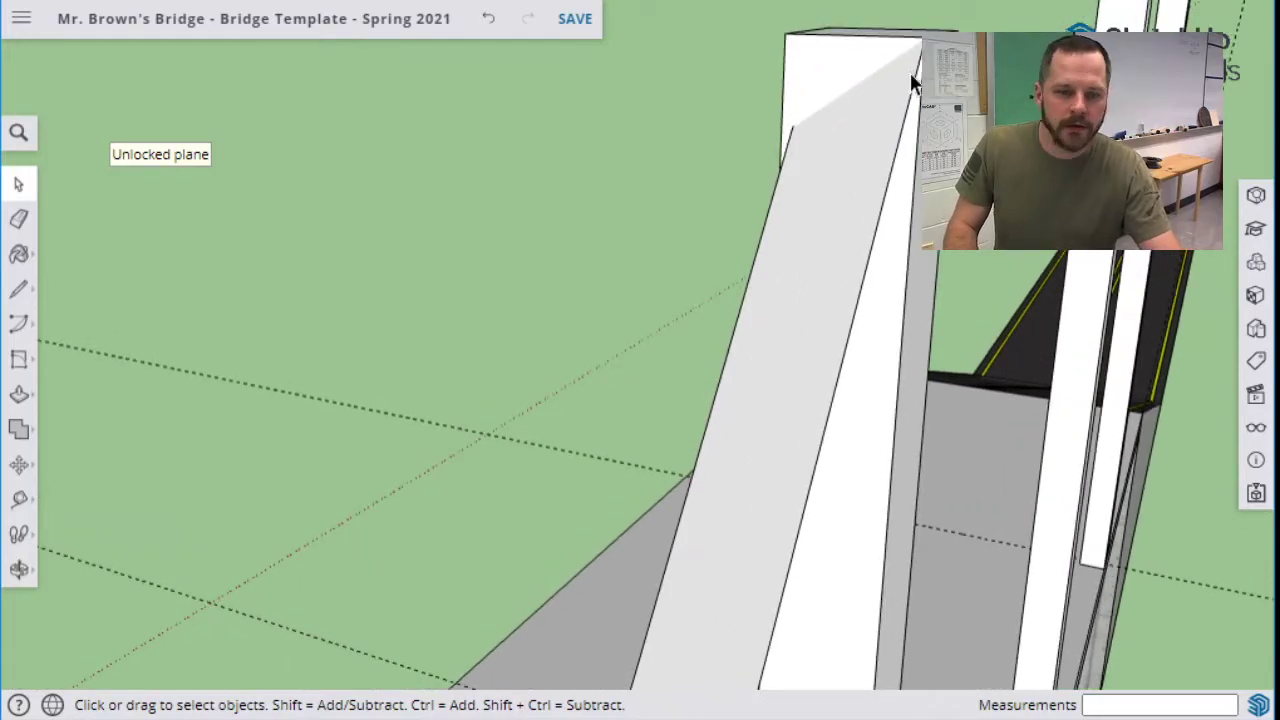
pyautogui.scroll(-10, 872, 203)
pyautogui.moveTo(892, 292); pyautogui.dragTo(848, 299, button='middle')
pyautogui.scroll(3, 850, 330)
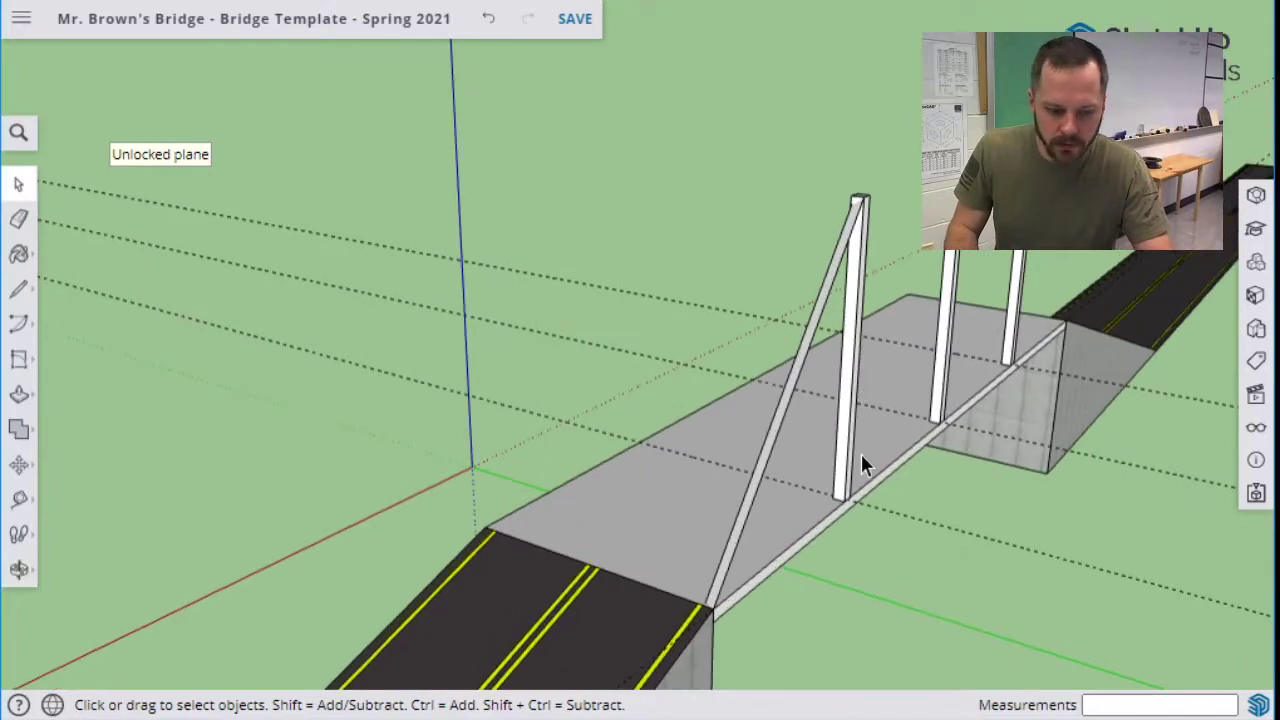
pyautogui.hotkey('ctrl', 'z')
pyautogui.moveTo(755, 577); pyautogui.dragTo(780, 520, button='middle')
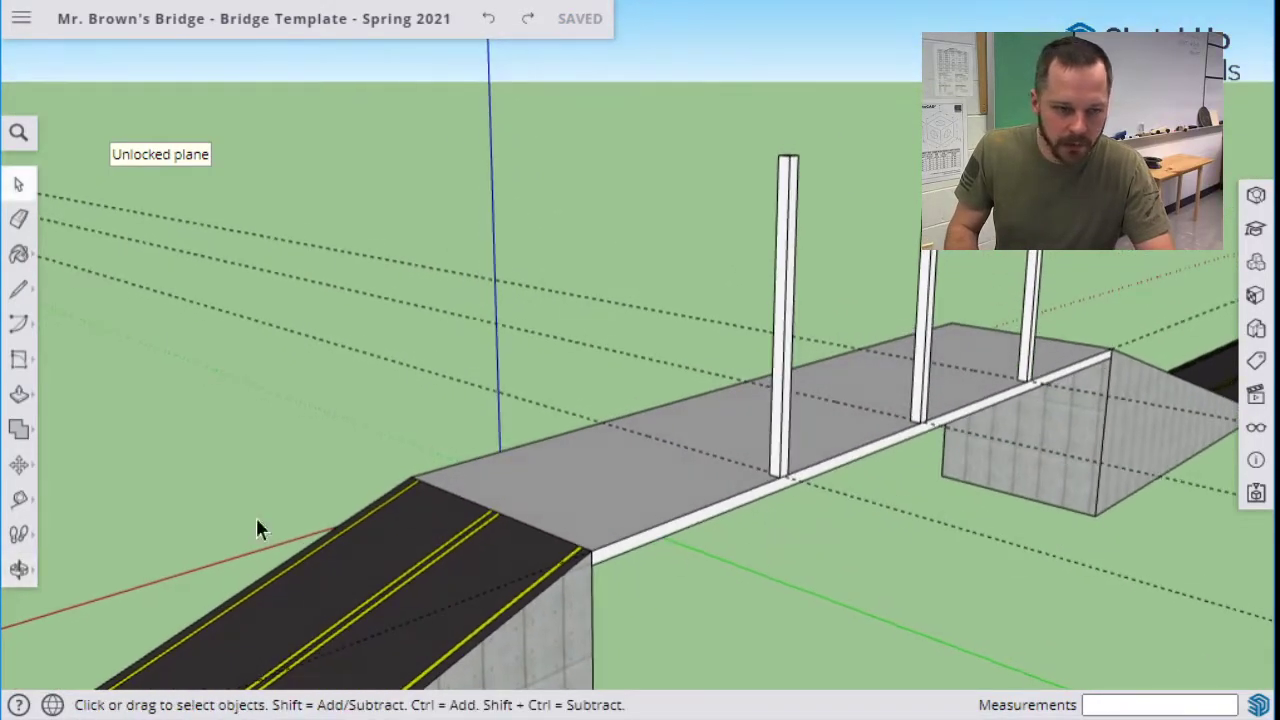
pyautogui.click(18, 360)
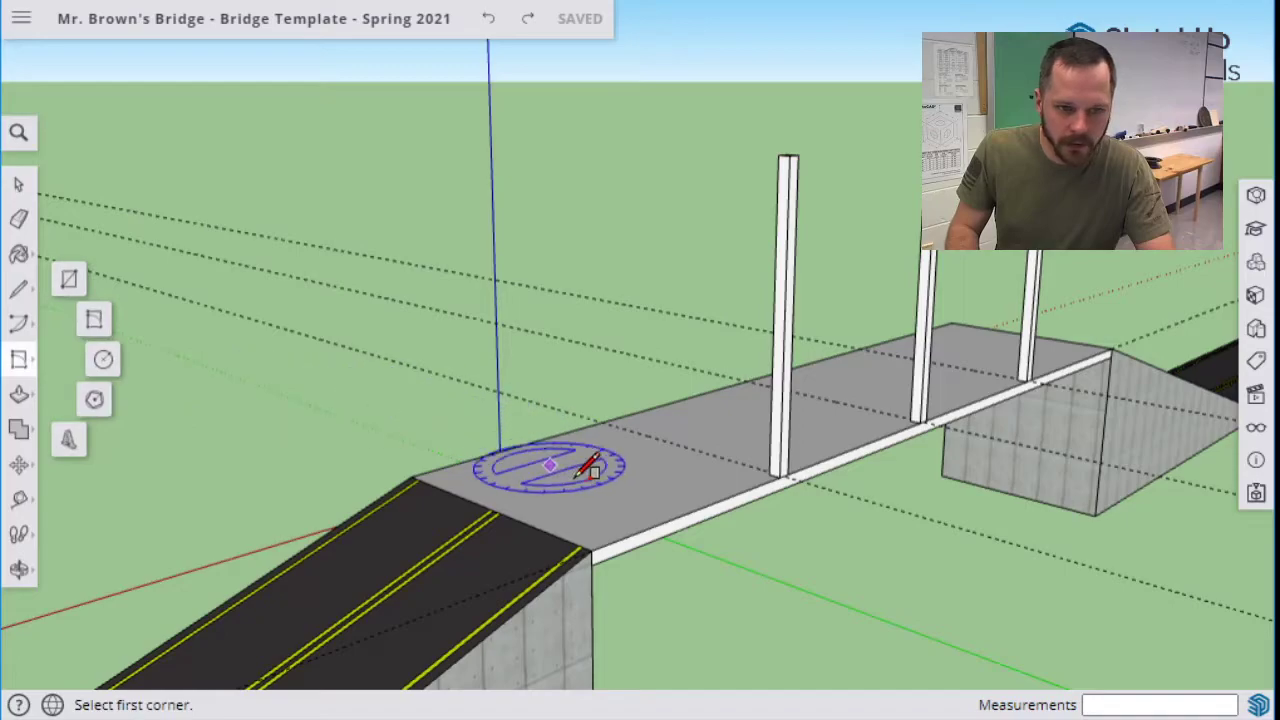
pyautogui.click(591, 549)
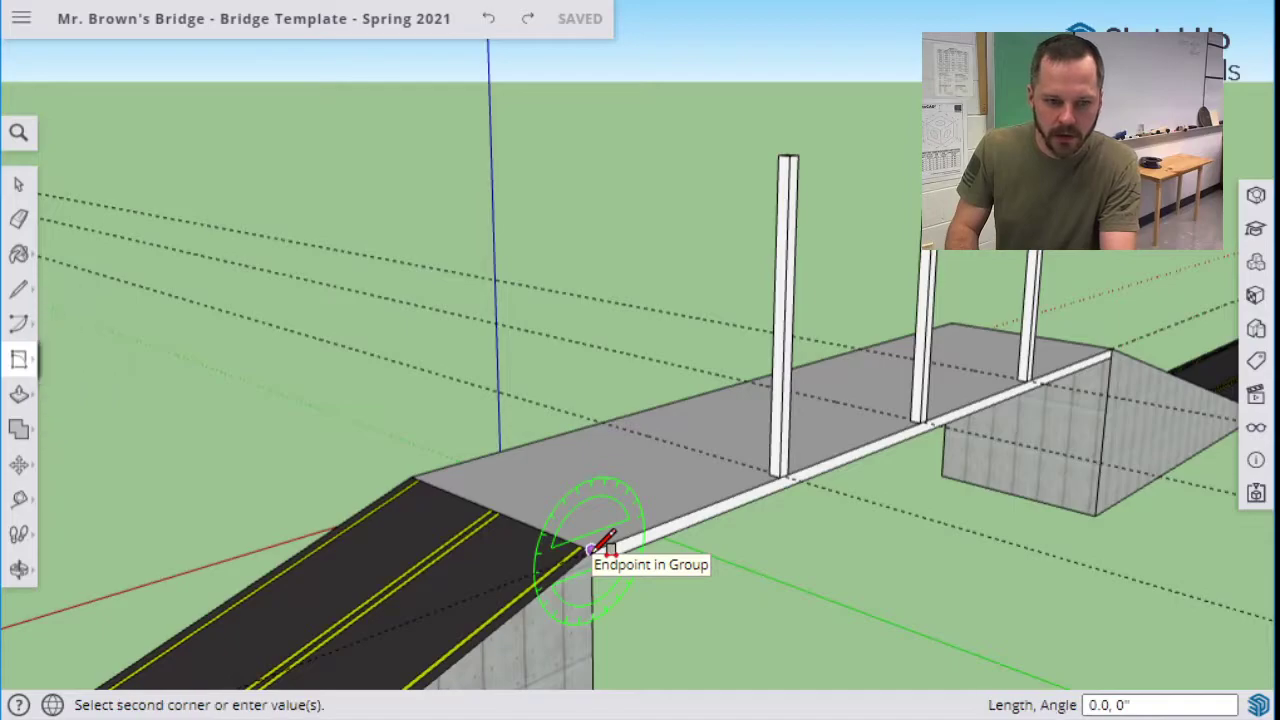
pyautogui.click(790, 155)
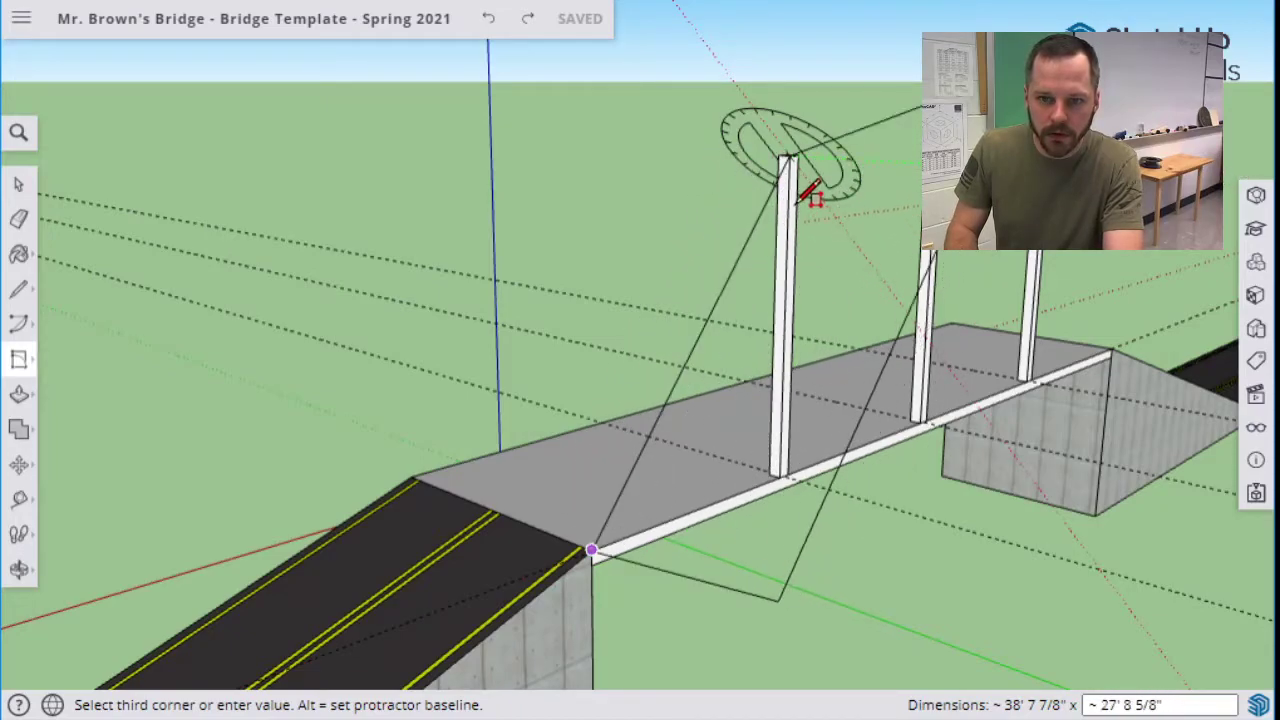
pyautogui.scroll(2, 785, 165)
pyautogui.scroll(3, 790, 170)
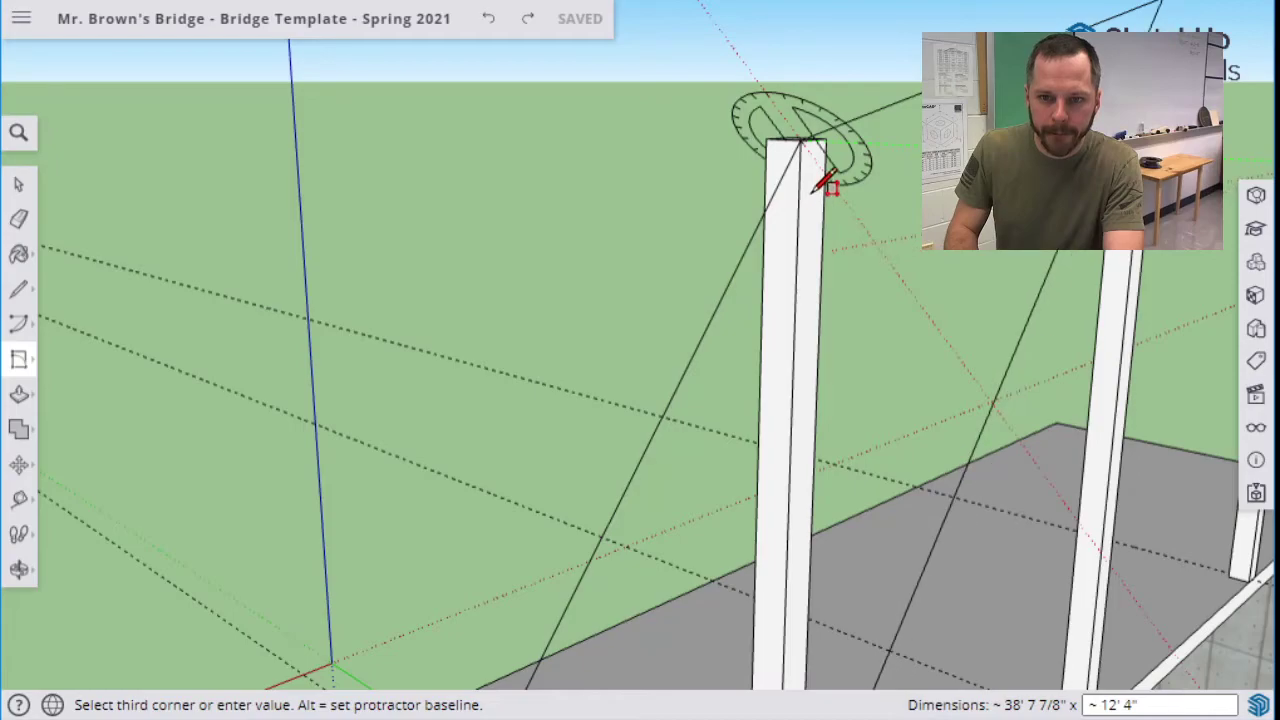
pyautogui.scroll(-3, 766, 266)
pyautogui.scroll(-3, 766, 266)
pyautogui.moveTo(743, 271); pyautogui.dragTo(749, 323, button='middle')
pyautogui.scroll(2, 749, 323)
pyautogui.scroll(3, 738, 330)
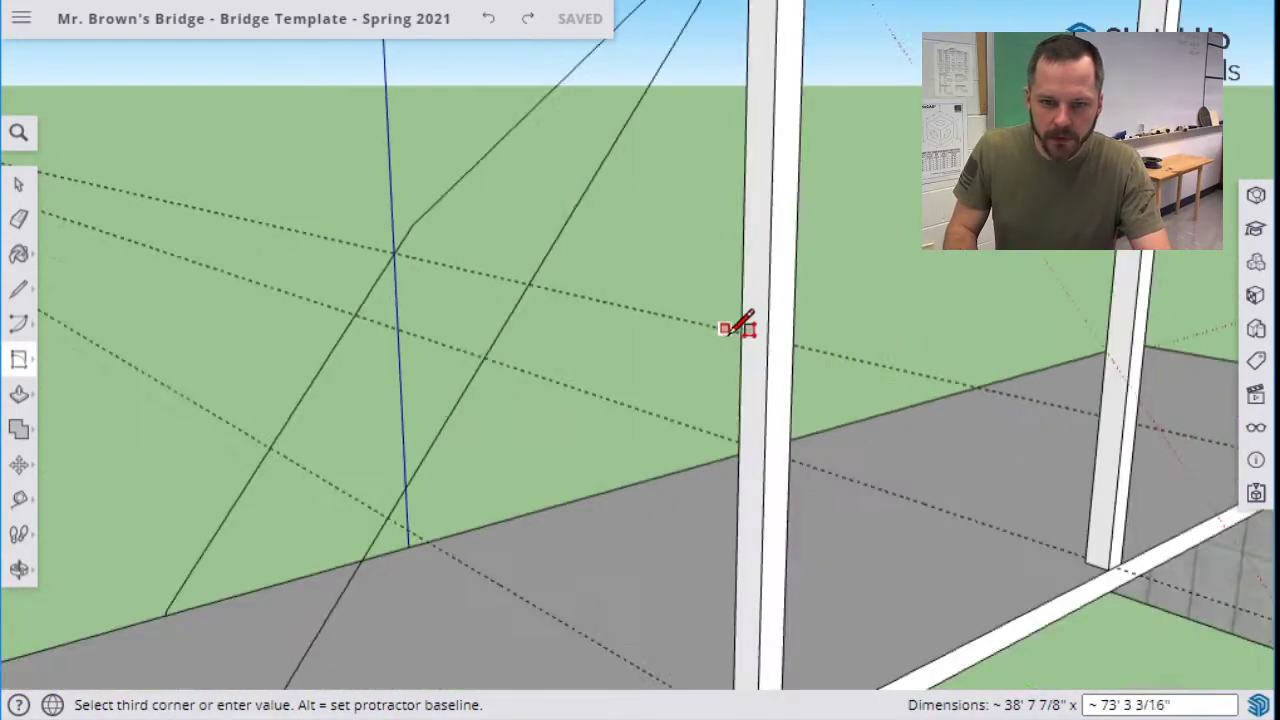
pyautogui.scroll(-3, 734, 310)
pyautogui.press('Escape')
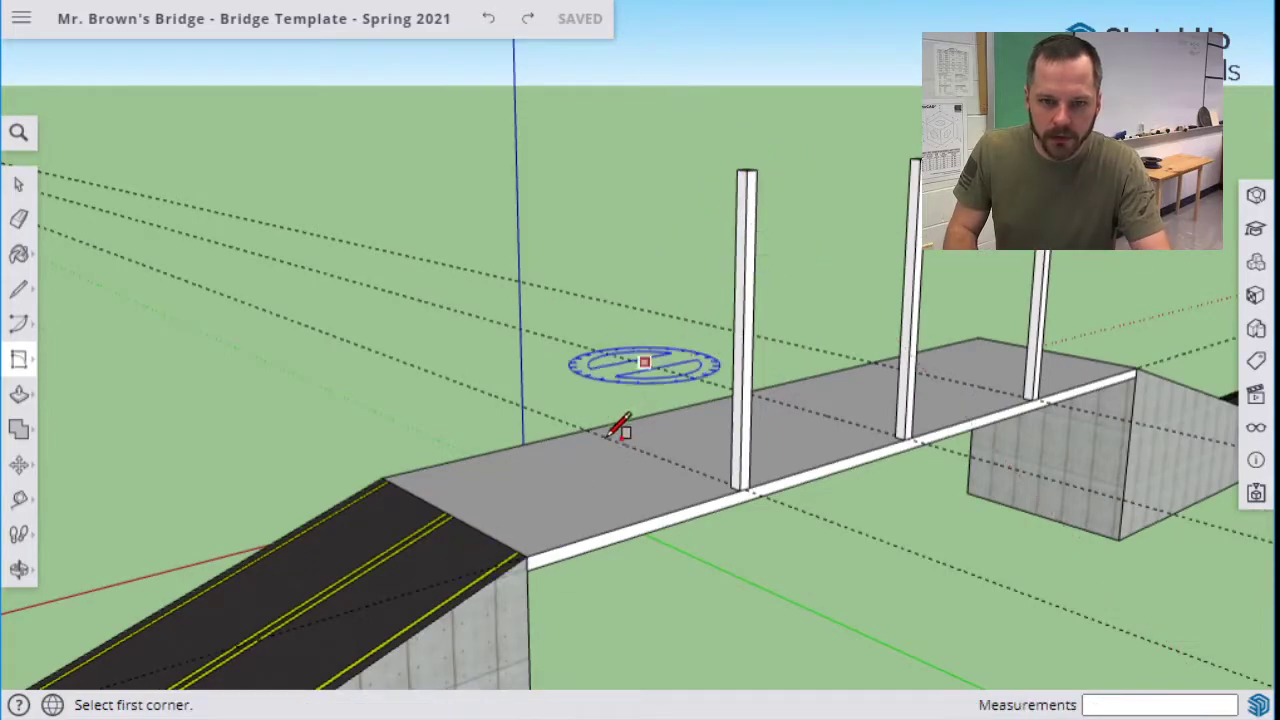
pyautogui.click(20, 362)
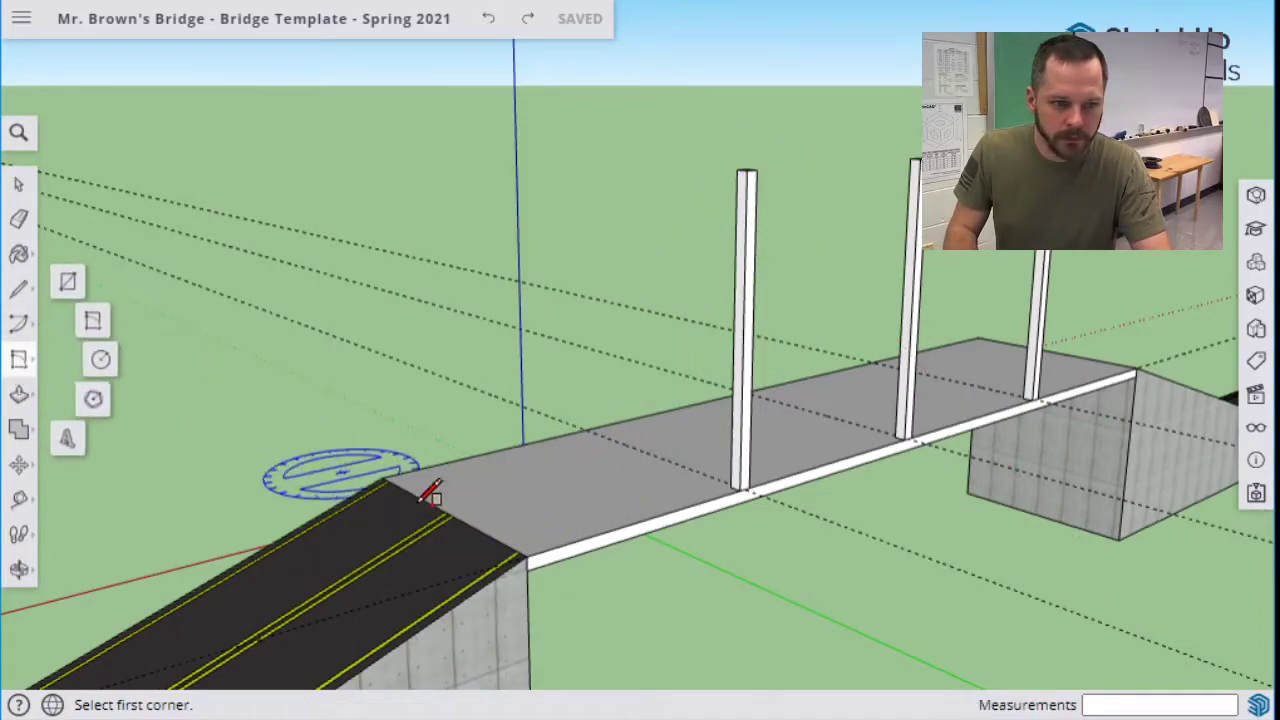
pyautogui.click(526, 556)
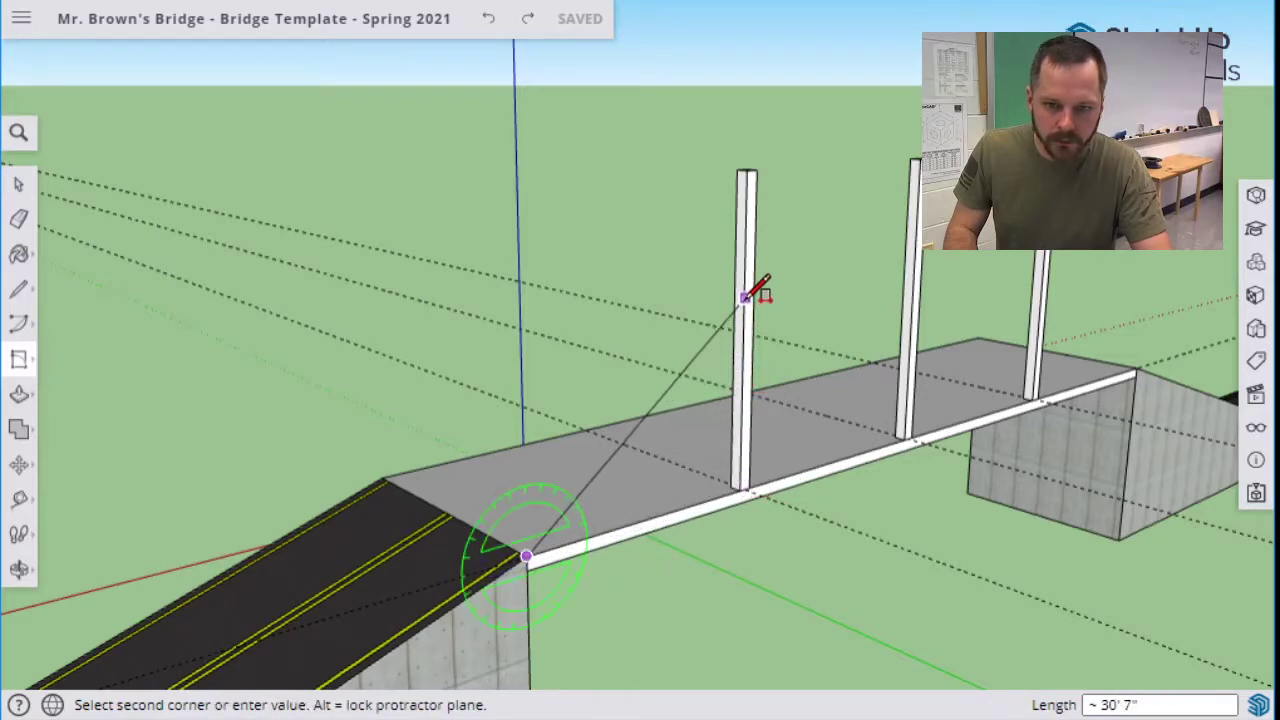
pyautogui.click(748, 172)
pyautogui.scroll(5, 757, 206)
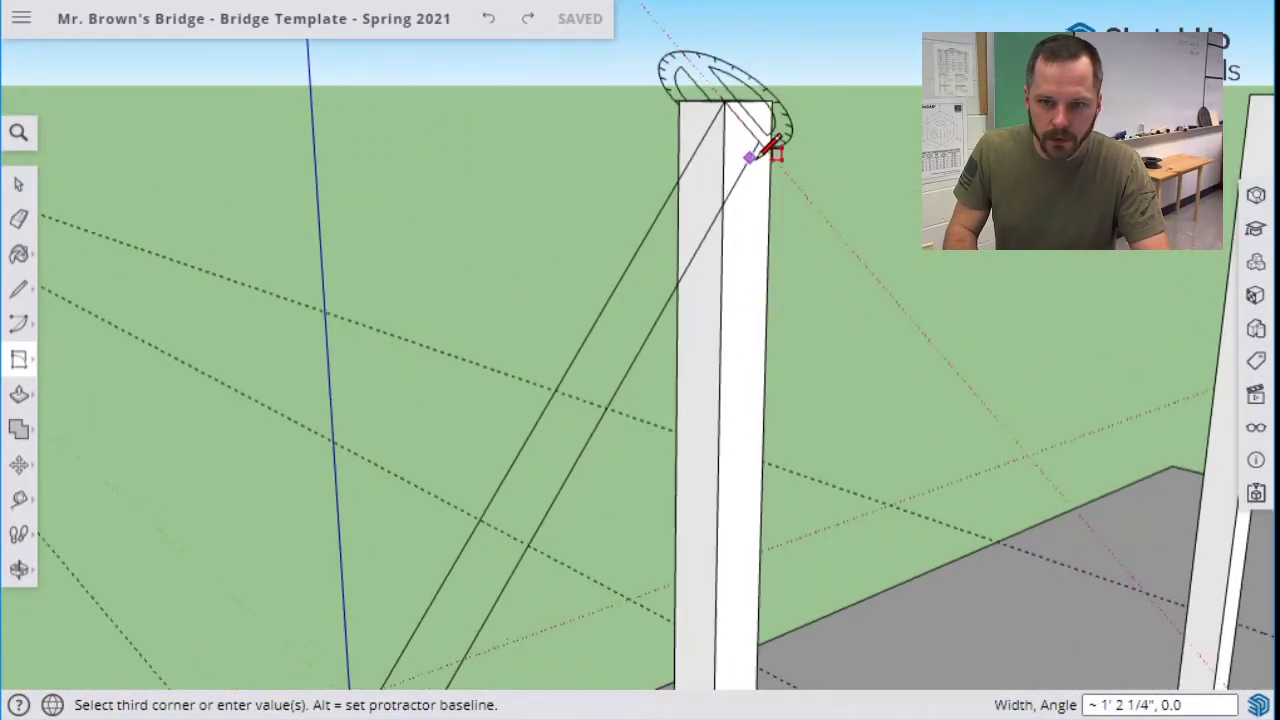
pyautogui.scroll(-2, 772, 197)
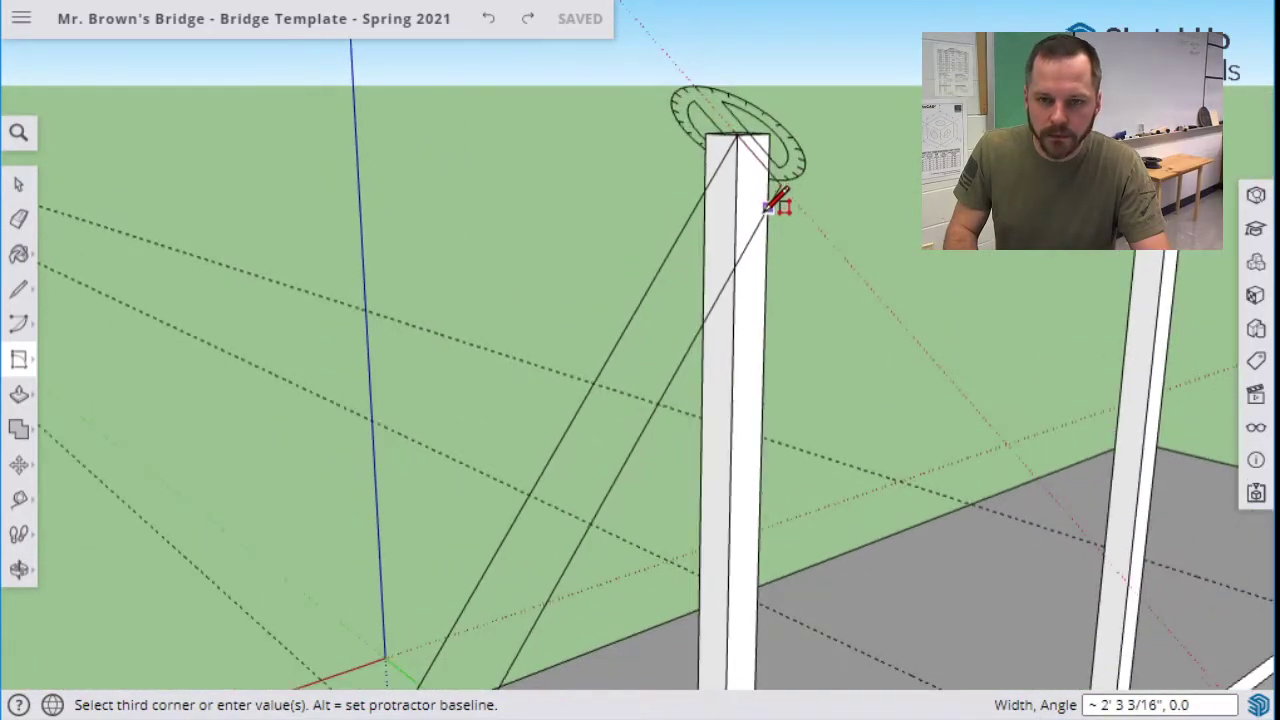
pyautogui.scroll(-4, 767, 206)
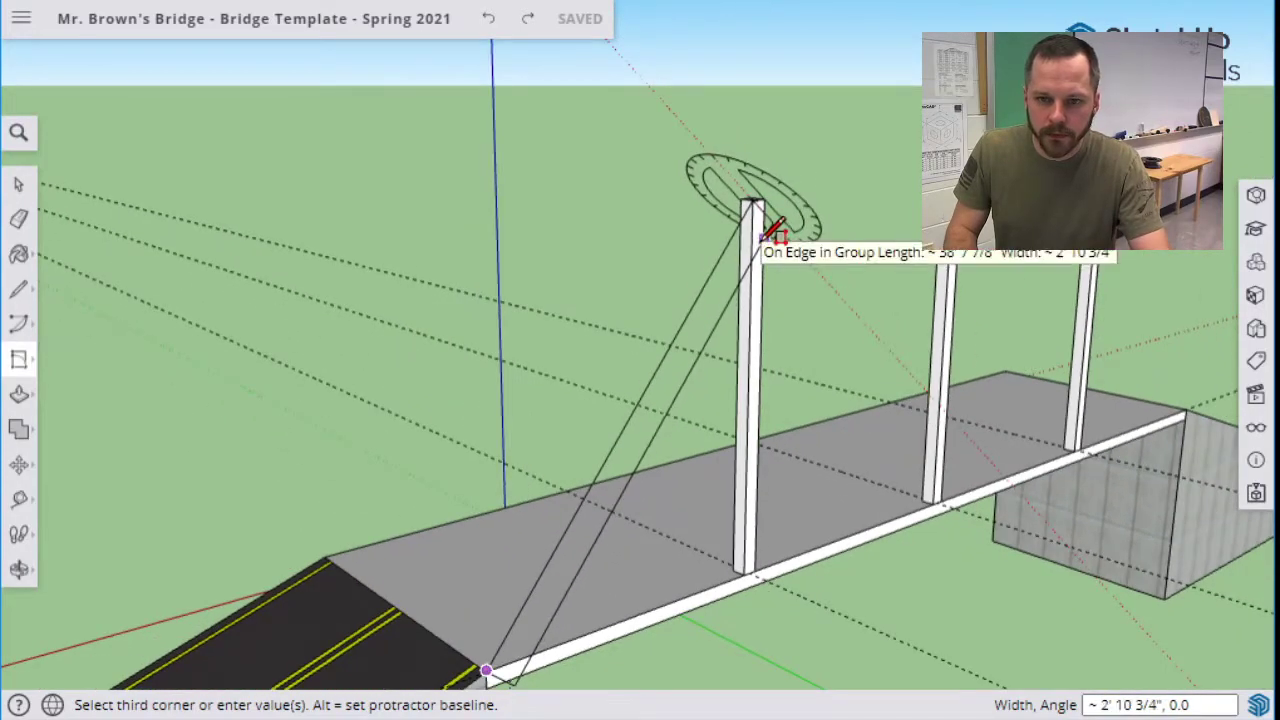
pyautogui.scroll(1, 768, 225)
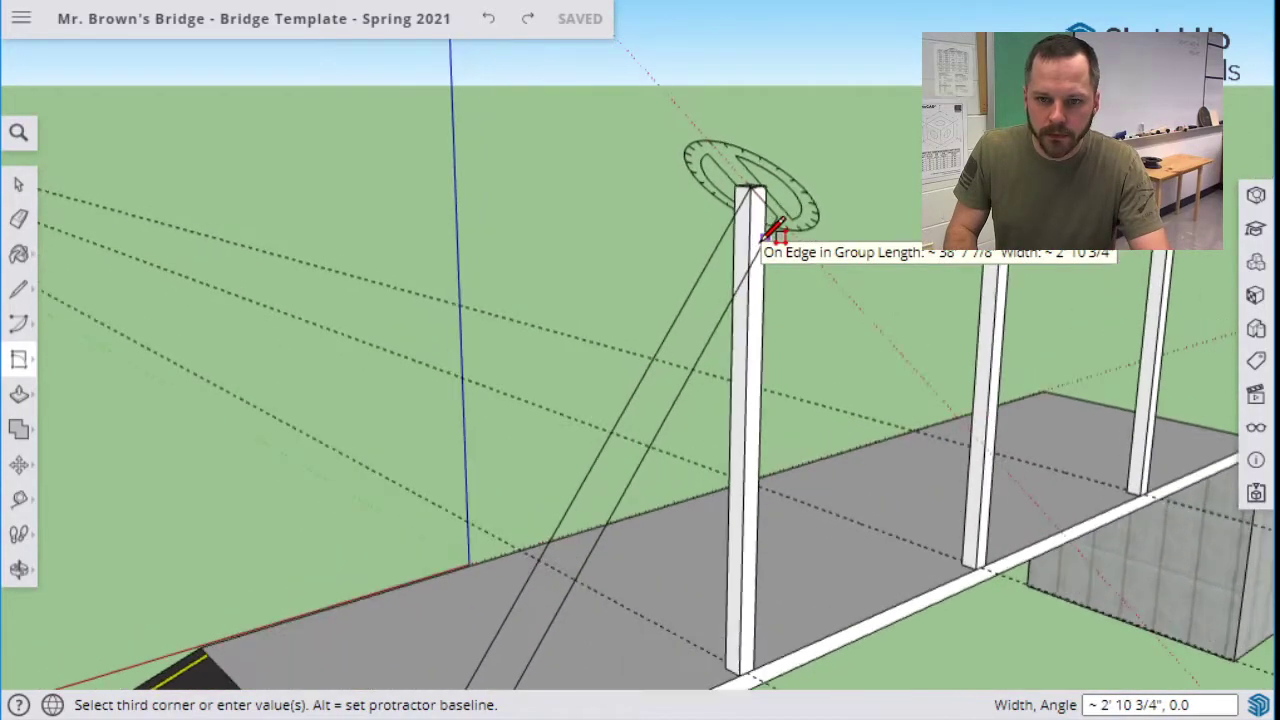
pyautogui.scroll(-2, 760, 243)
pyautogui.press('Escape')
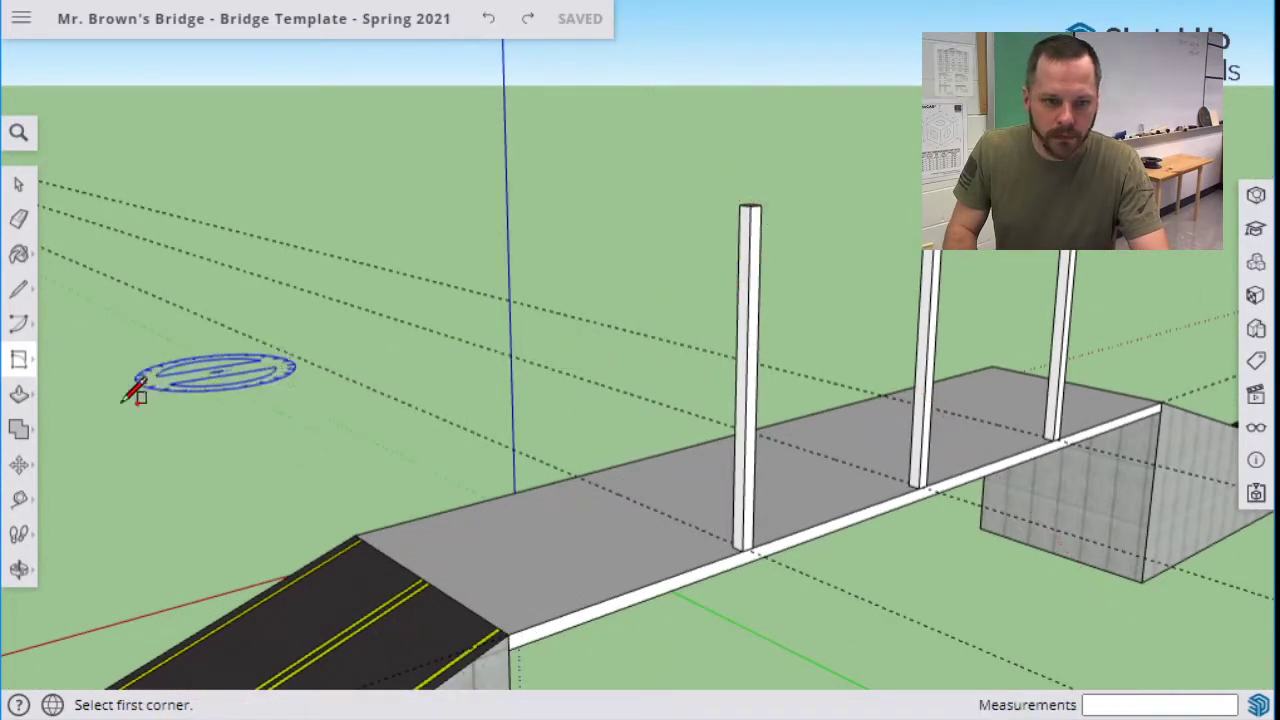
# Draw a rotated rectangle from the deck corner at the ramp to the first post's top corner, 1.25' wide at 0 degrees.
pyautogui.click(19, 362)
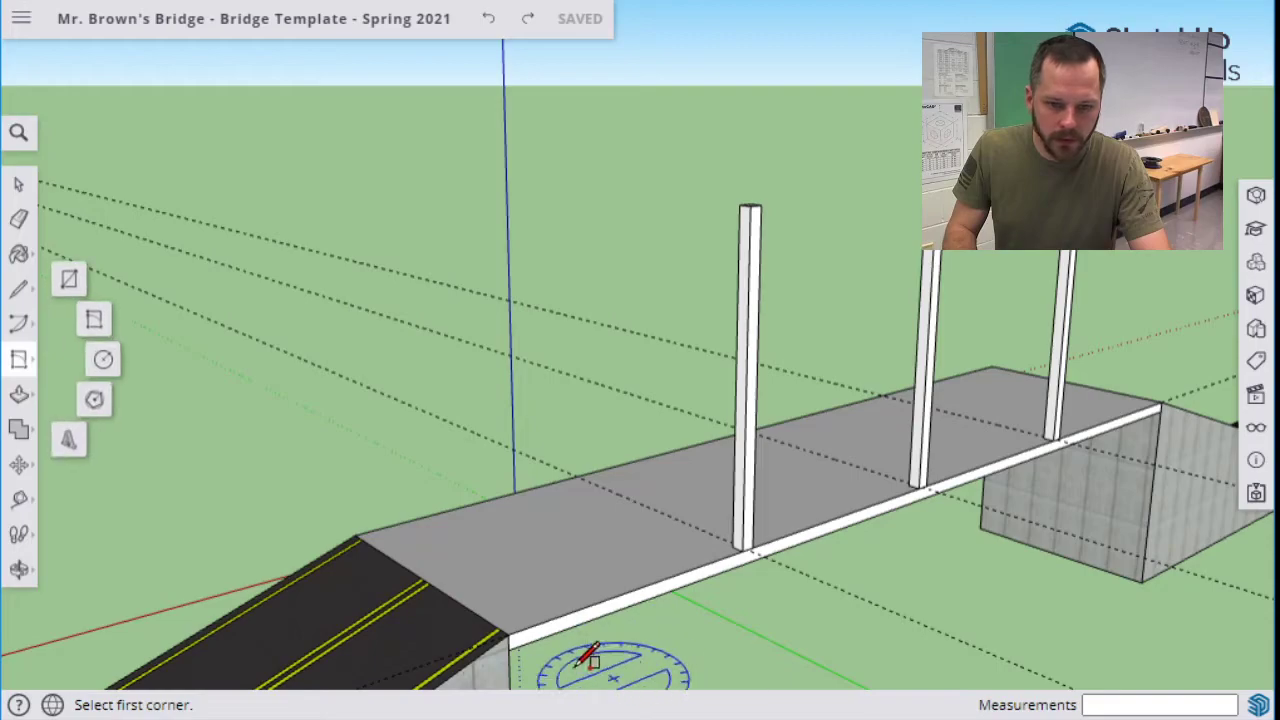
pyautogui.click(510, 633)
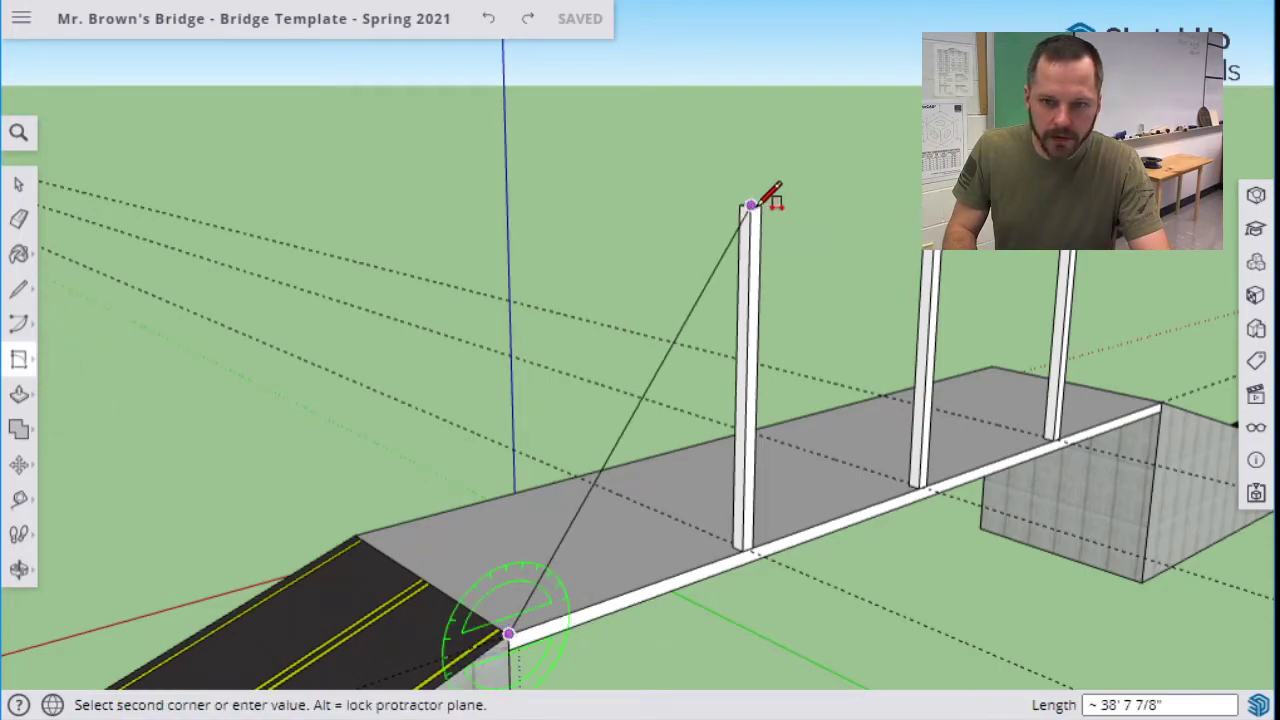
pyautogui.click(751, 205)
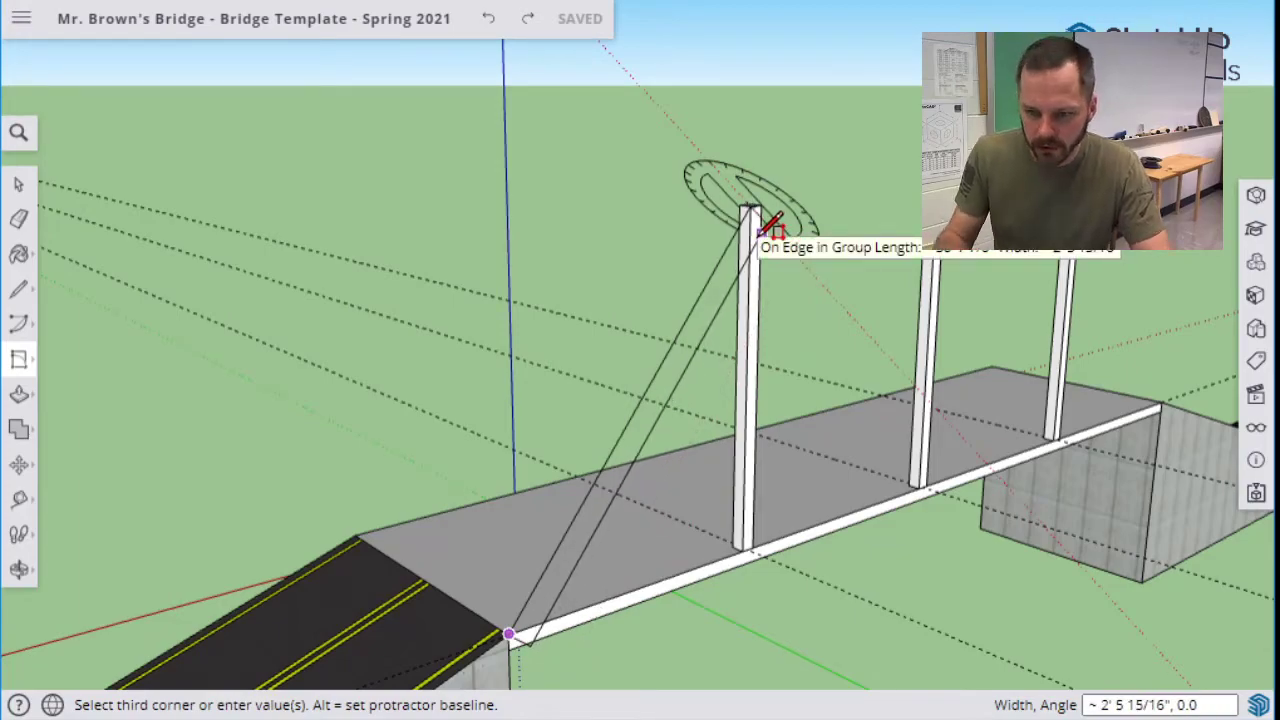
pyautogui.write("1.25',0")
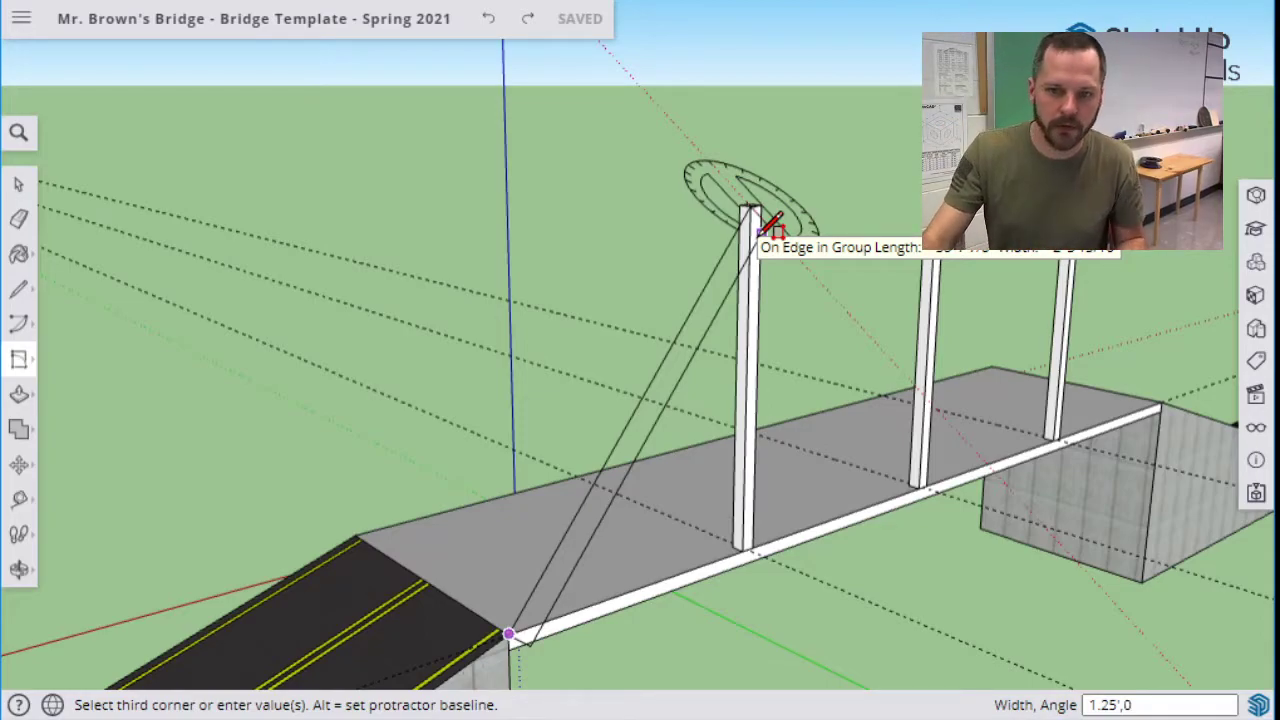
pyautogui.click(771, 224)
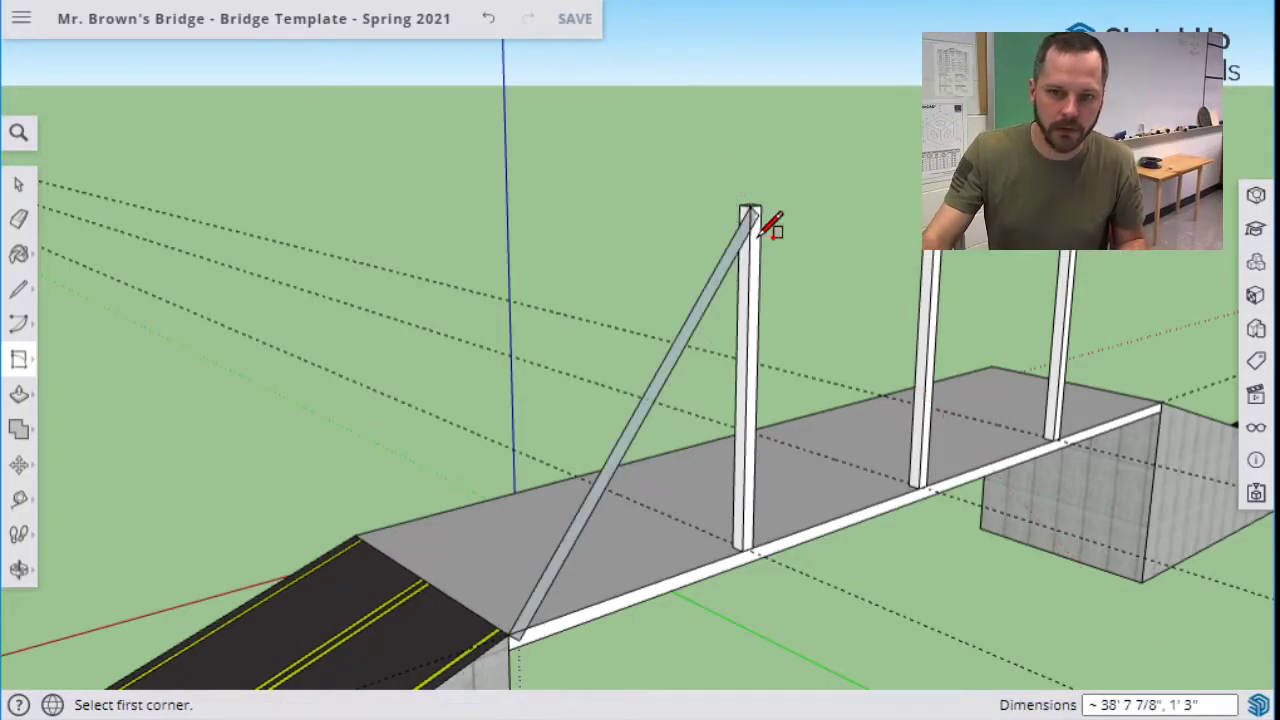
# Extrude the brace rectangle outward from the deck side by 1 1/4" with Push/Pull.
pyautogui.moveTo(749, 334); pyautogui.dragTo(597, 271, button='middle')
pyautogui.scroll(2, 597, 271)
pyautogui.scroll(8, 555, 300)
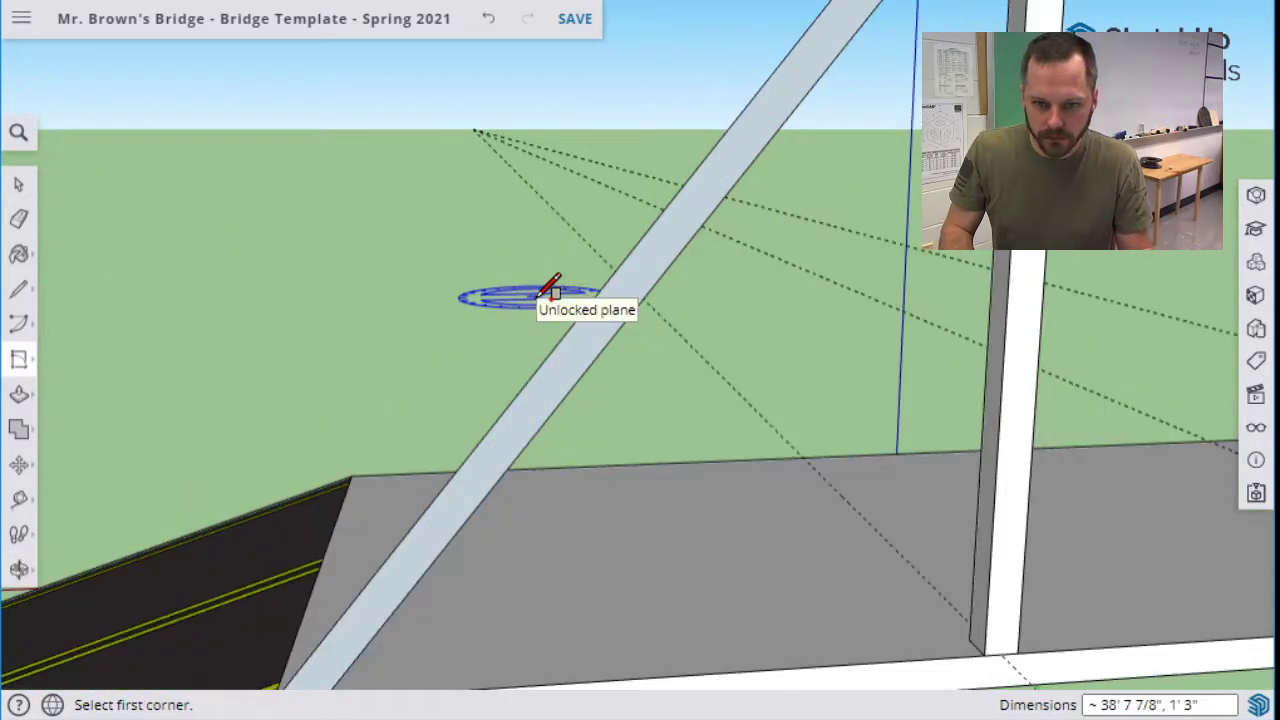
pyautogui.moveTo(551, 289); pyautogui.dragTo(666, 360, button='middle')
pyautogui.scroll(-8, 557, 336)
pyautogui.press('r')
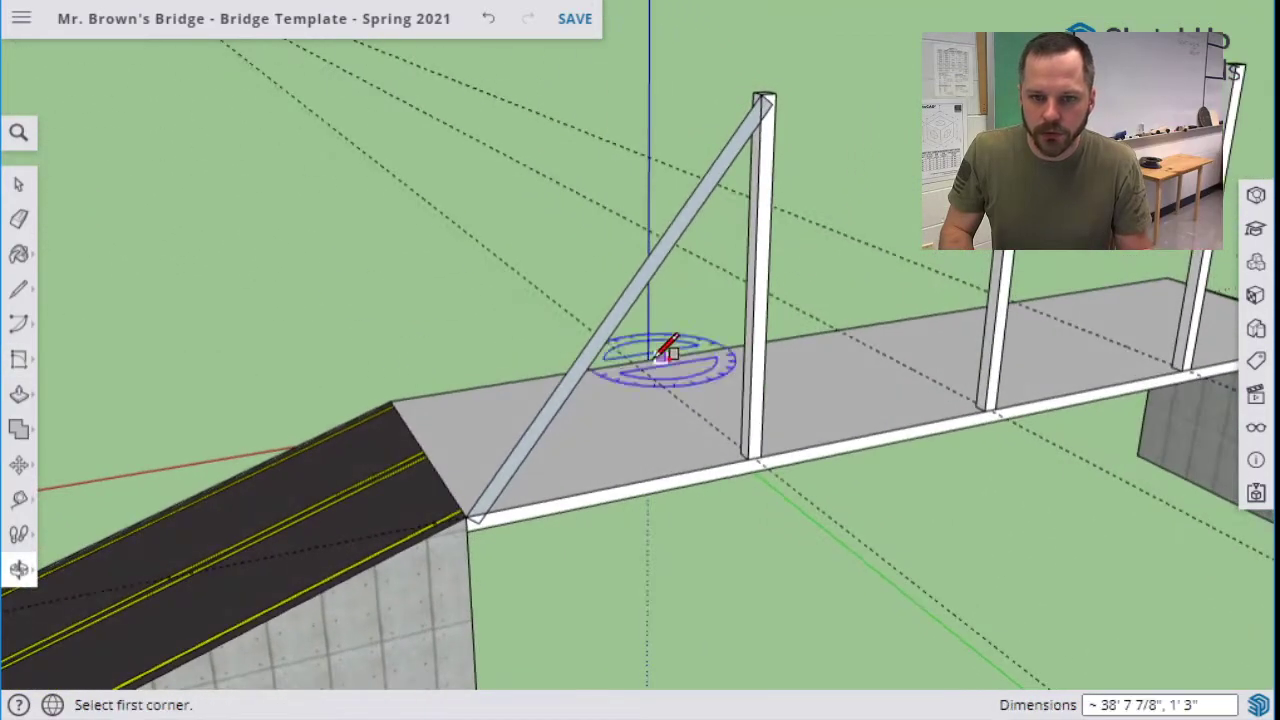
pyautogui.click(22, 397)
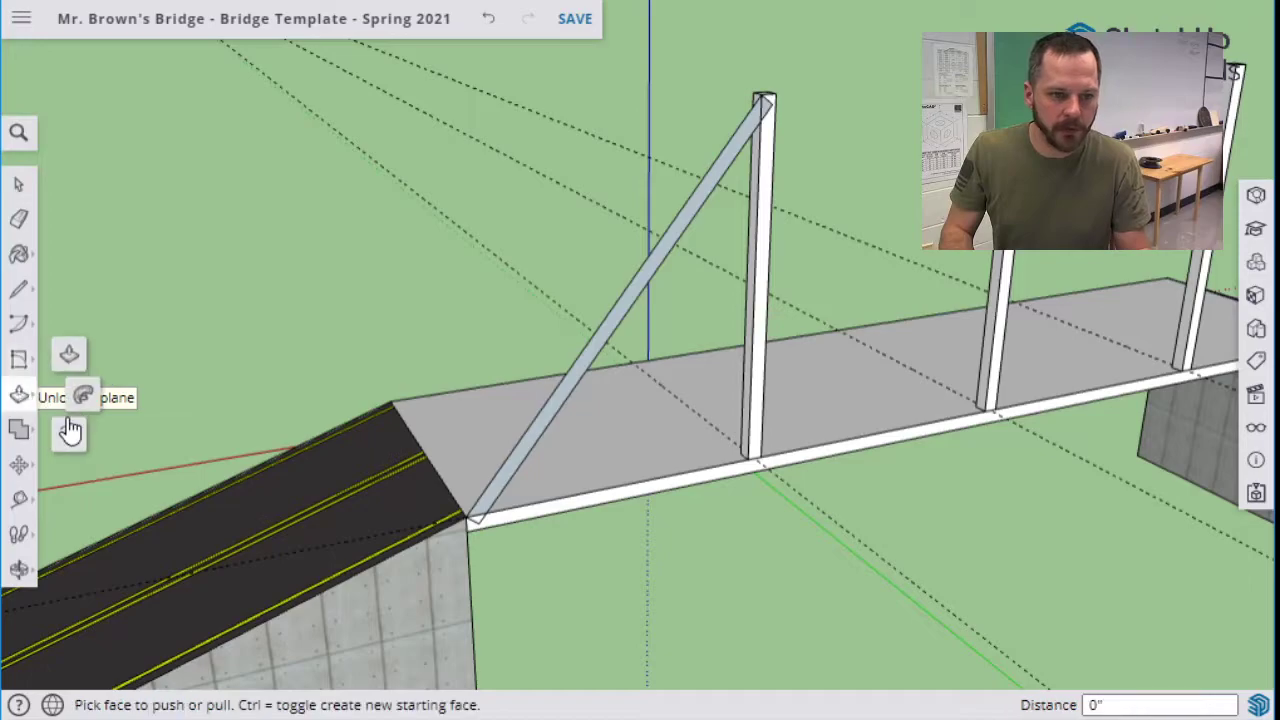
pyautogui.click(73, 354)
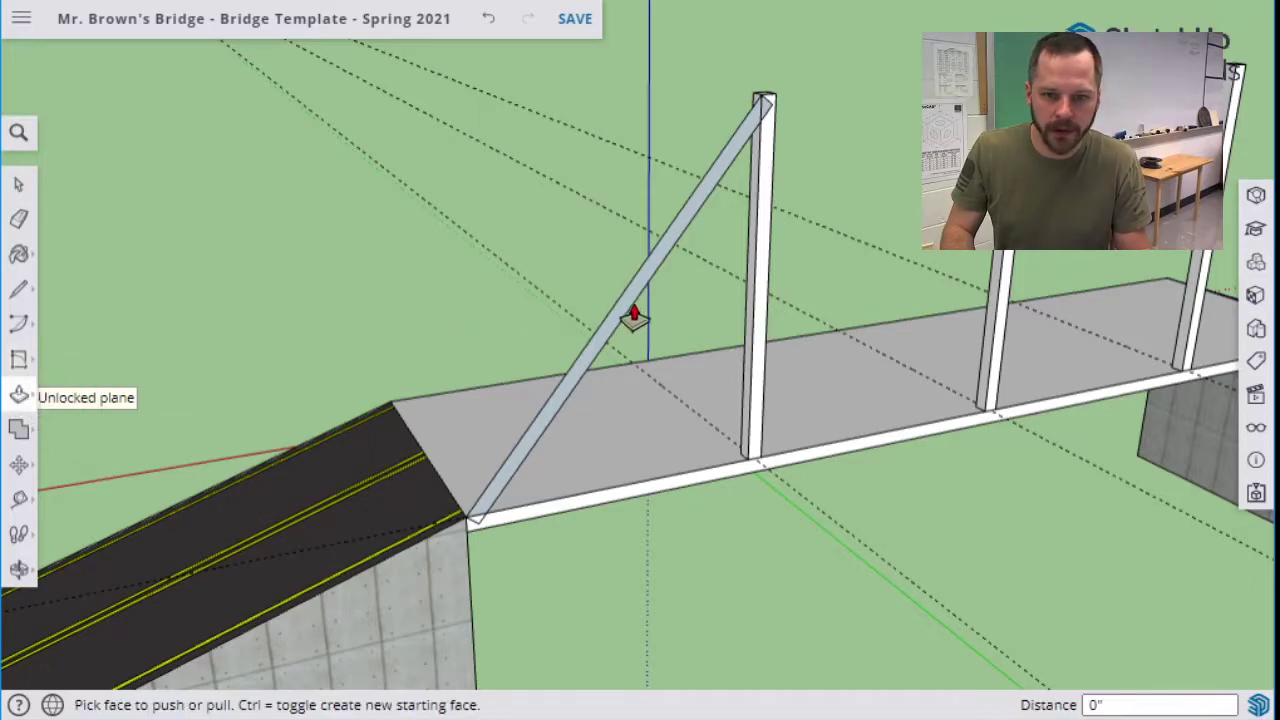
pyautogui.moveTo(624, 318); pyautogui.dragTo(691, 260, button='middle')
pyautogui.moveTo(694, 266); pyautogui.dragTo(704, 280)
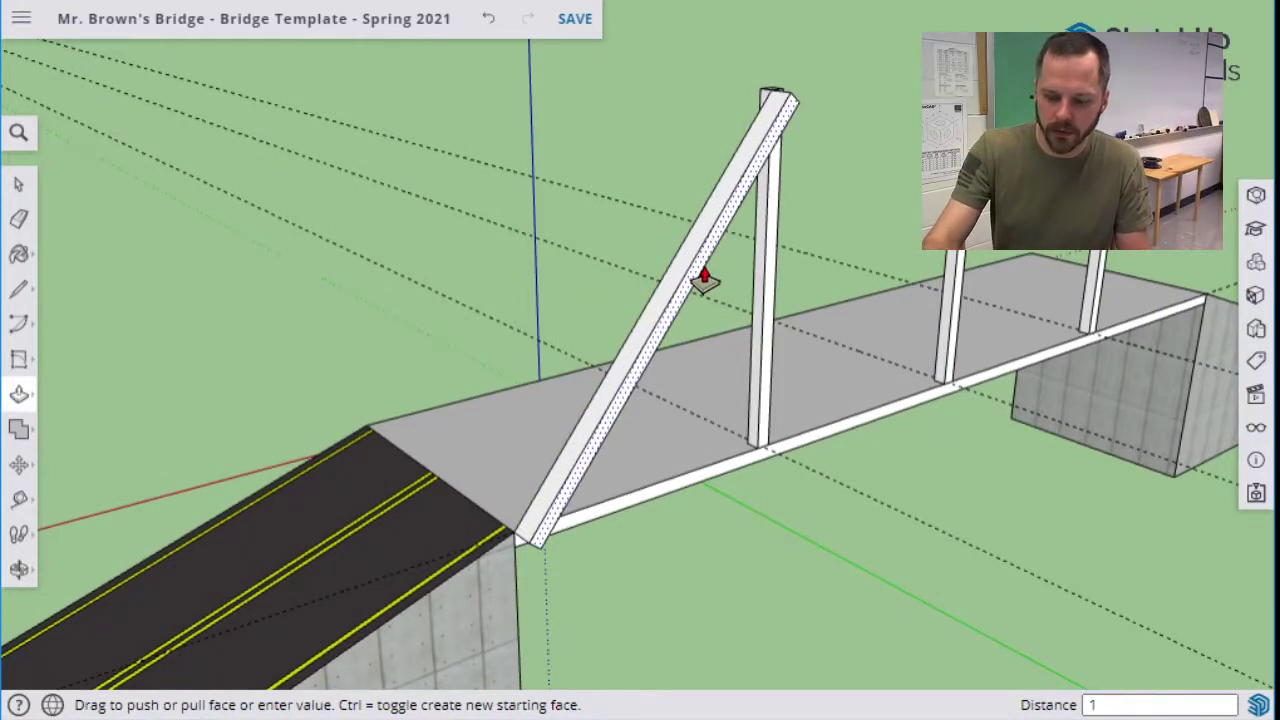
pyautogui.press('Return')
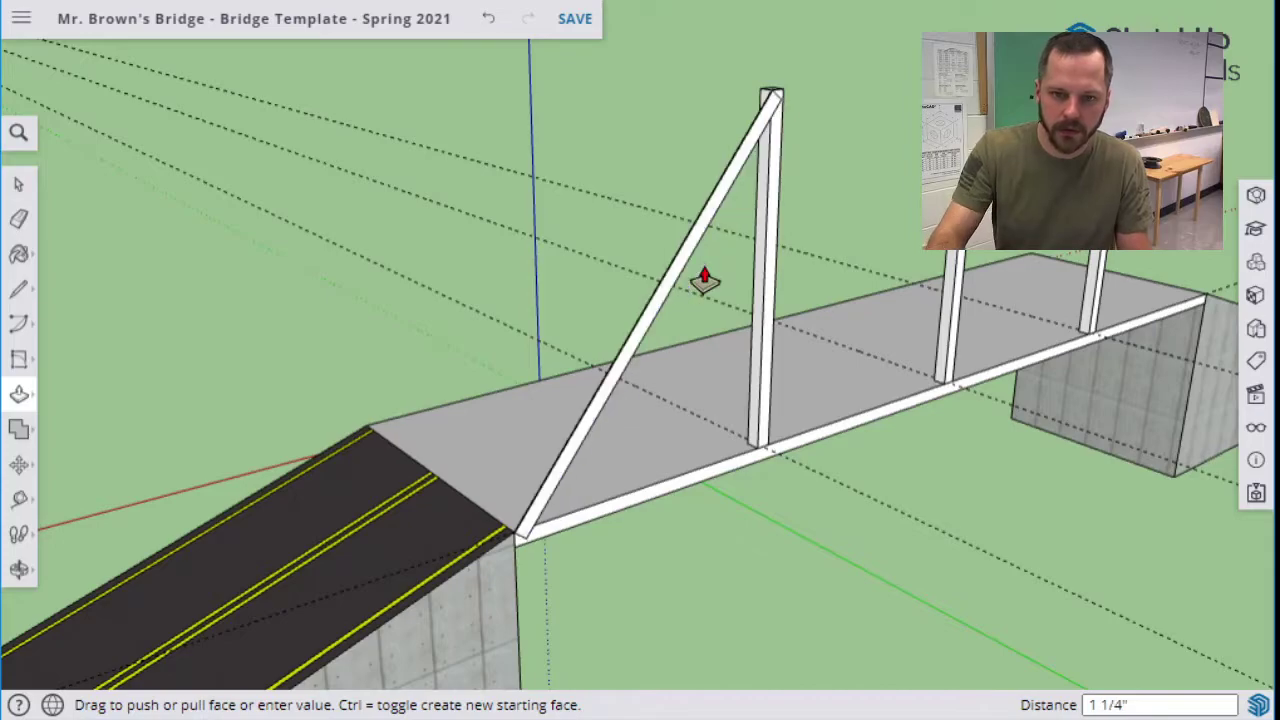
# Inspect the extruded brace's thickness where it meets the first post, and undo the extrusion.
pyautogui.scroll(3, 757, 160)
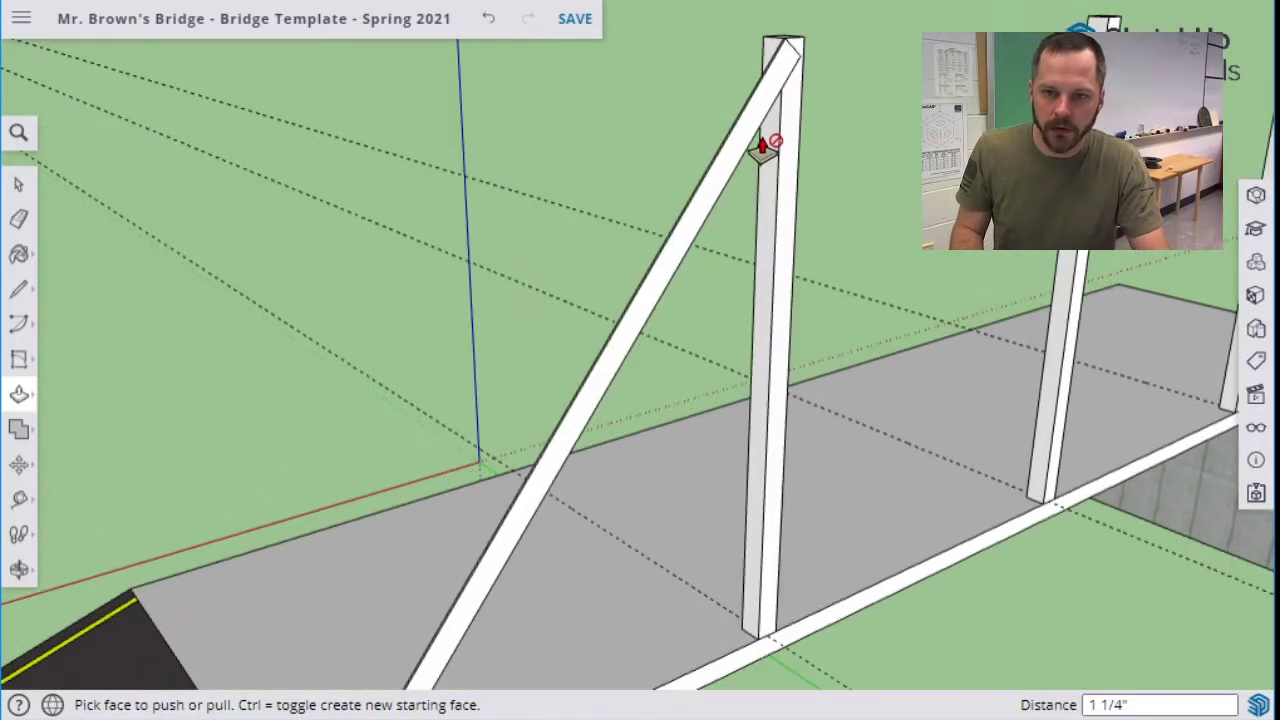
pyautogui.scroll(-5, 740, 135)
pyautogui.scroll(2, 712, 180)
pyautogui.scroll(2, 712, 180)
pyautogui.moveTo(700, 189)
pyautogui.mouseDown(button='middle')
pyautogui.moveTo(749, 180)
pyautogui.moveTo(771, 234)
pyautogui.mouseUp(button='middle')
pyautogui.hotkey('ctrl', 'z')
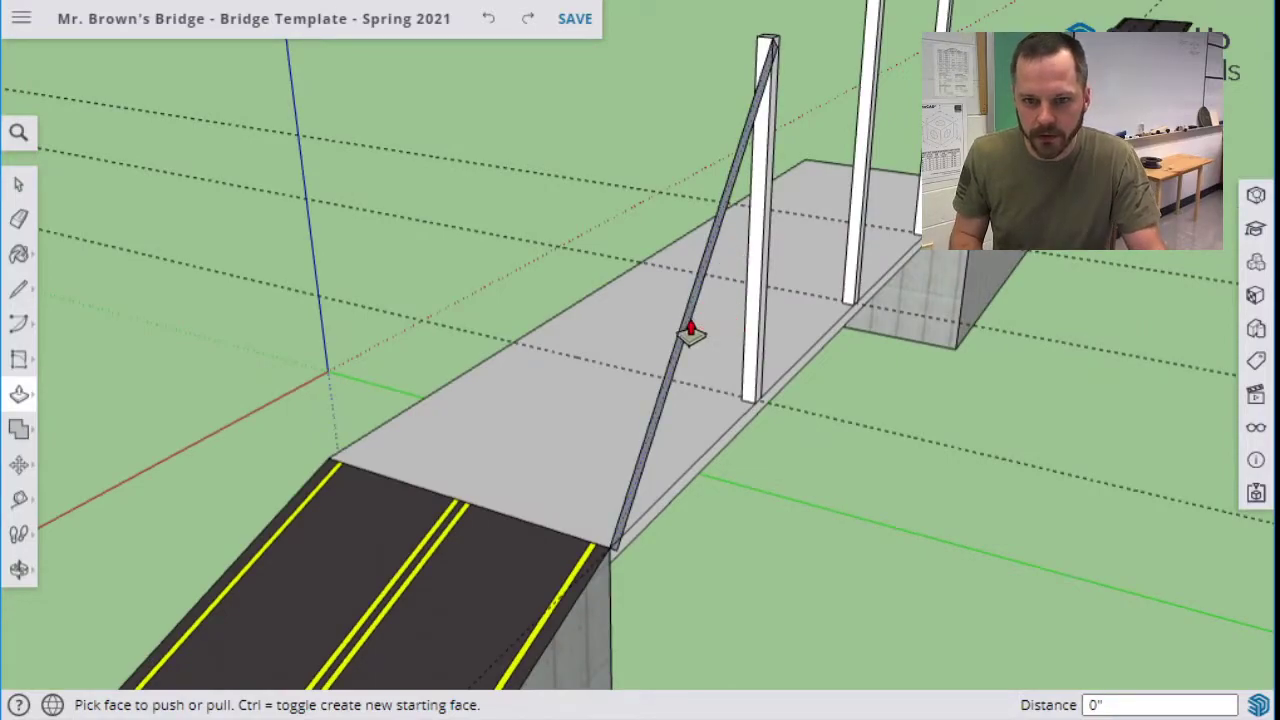
# Extrude the brace rectangle outward by 1' 3", check it against the first post, and undo the extrusion.
pyautogui.scroll(1, 690, 335)
pyautogui.moveTo(694, 329); pyautogui.dragTo(736, 345)
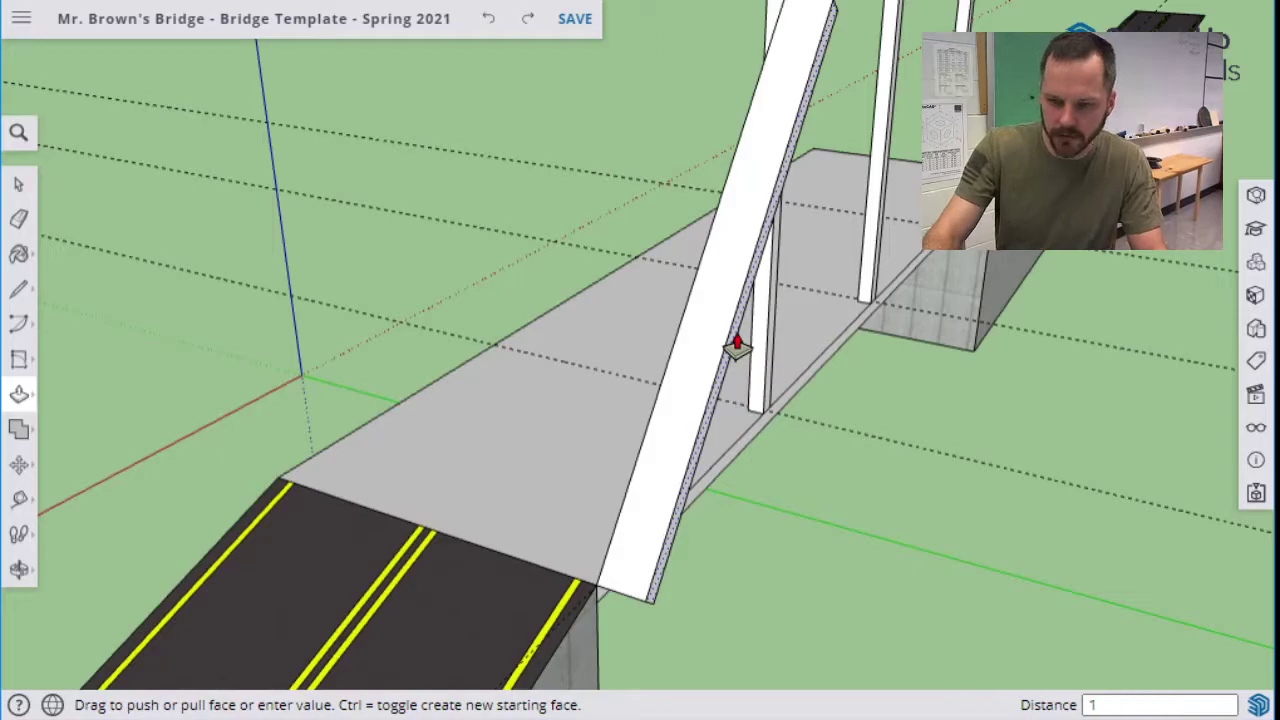
pyautogui.press('Return')
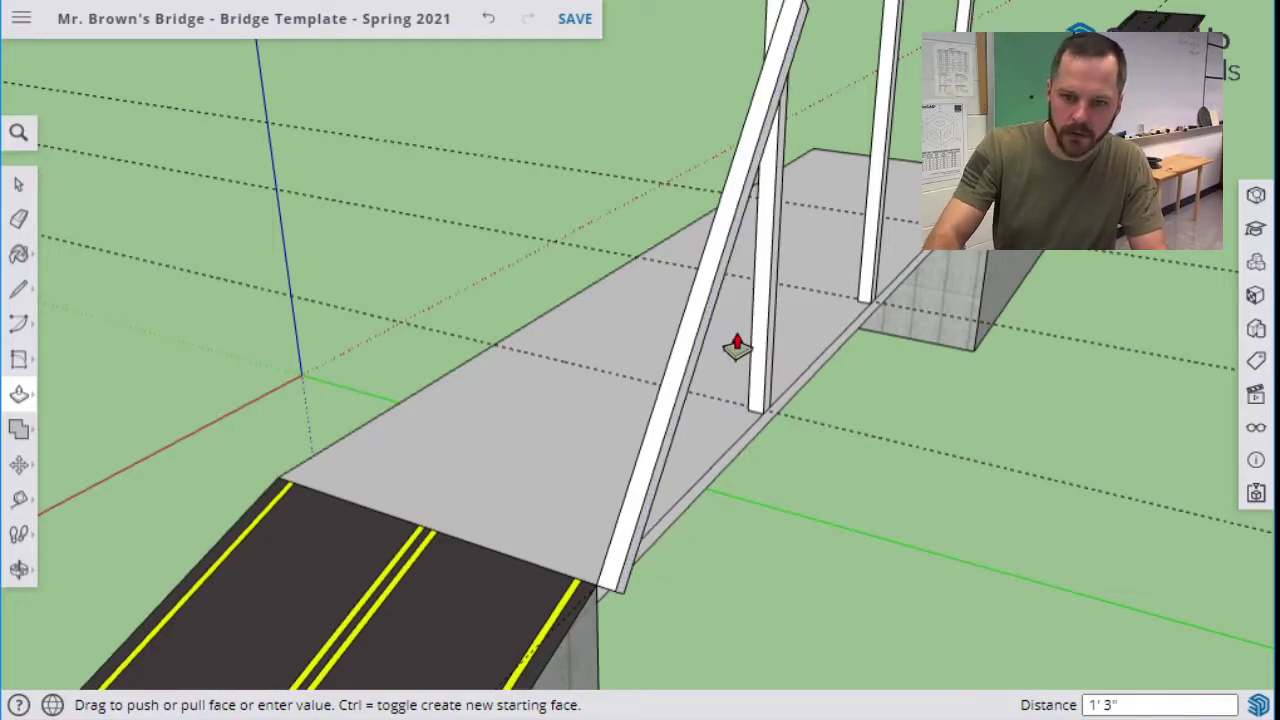
pyautogui.moveTo(1053, 362); pyautogui.dragTo(957, 369, button='middle')
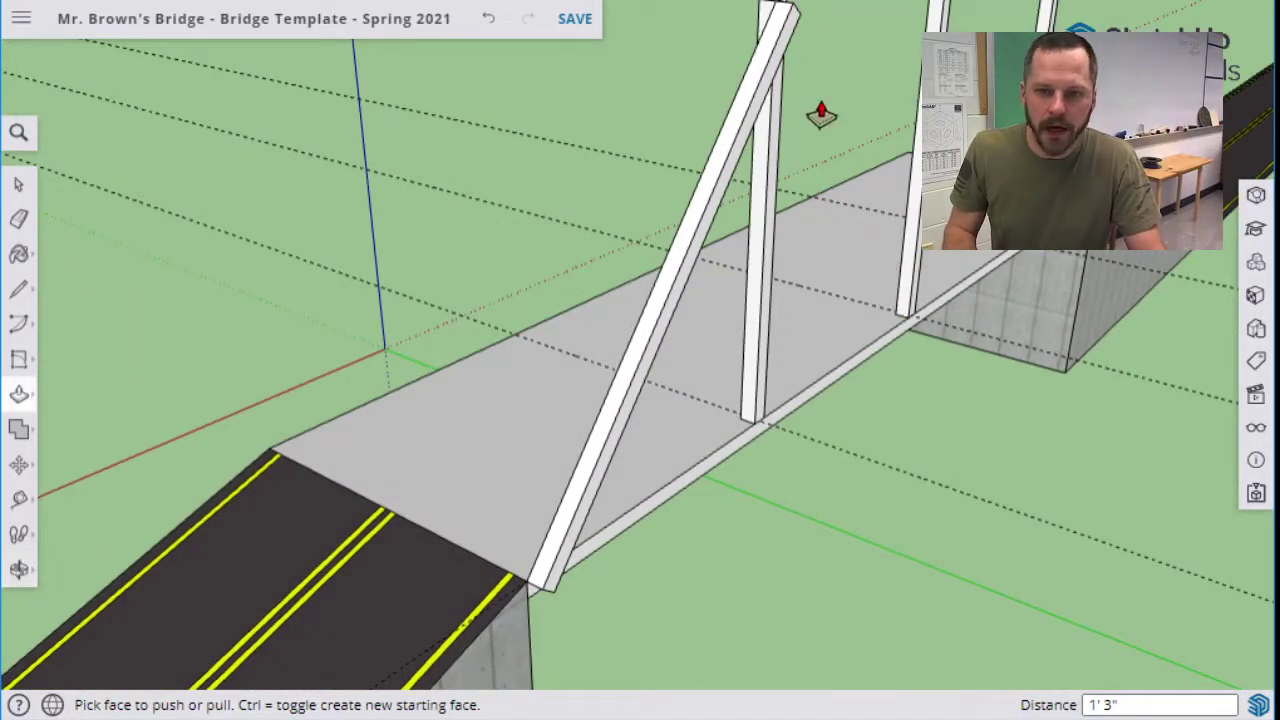
pyautogui.moveTo(893, 113); pyautogui.dragTo(766, 123, button='middle')
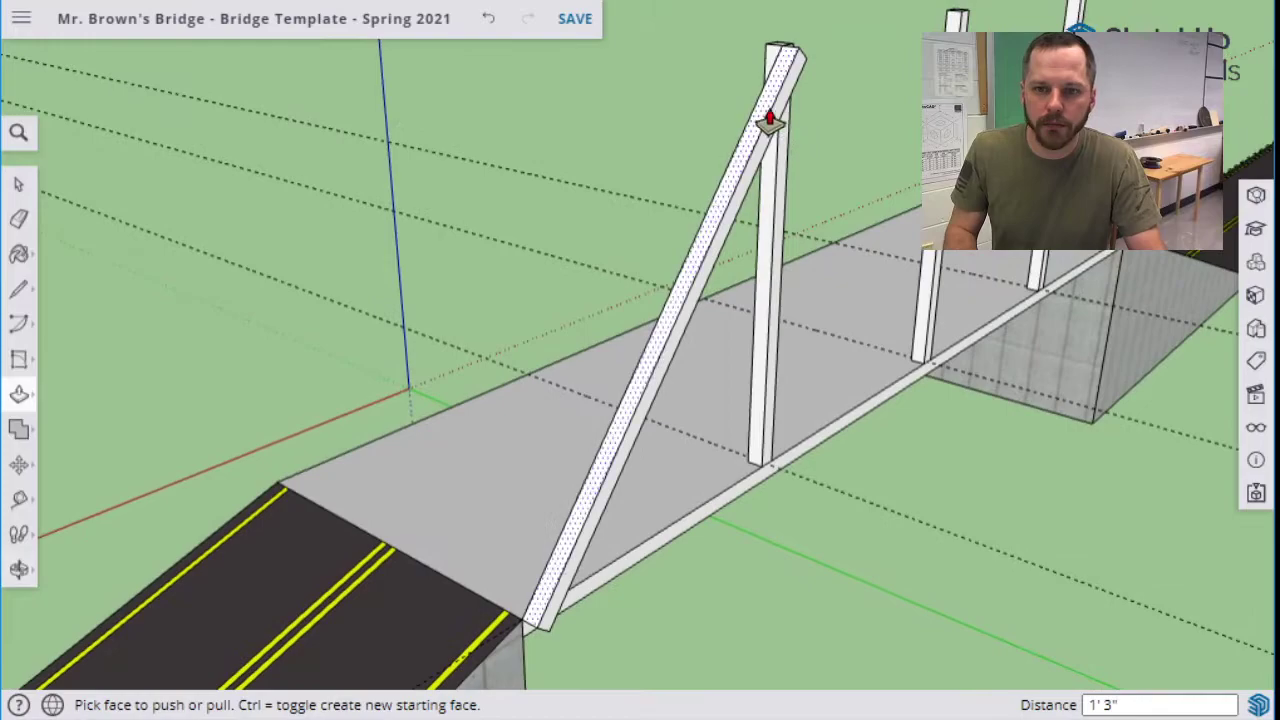
pyautogui.hotkey('ctrl', 'z')
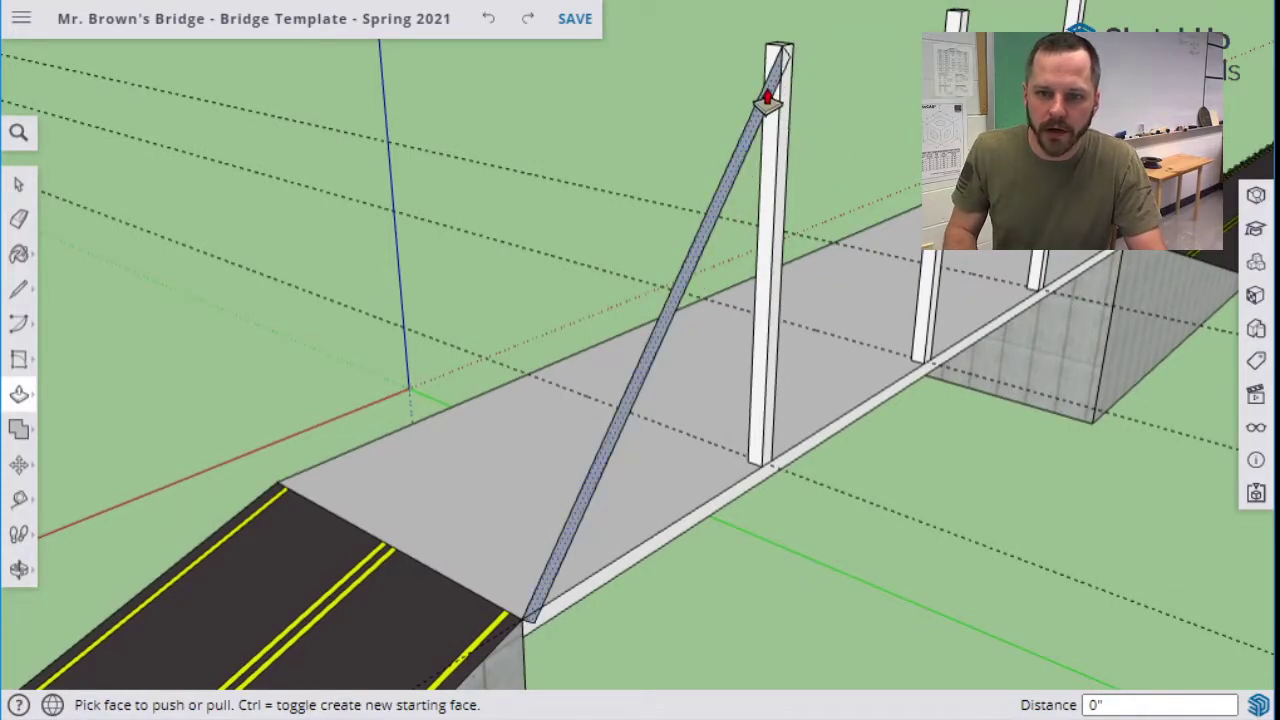
# Extrude the brace rectangle inward over the deck by 1.25' with Push/Pull.
pyautogui.moveTo(765, 112); pyautogui.dragTo(723, 115)
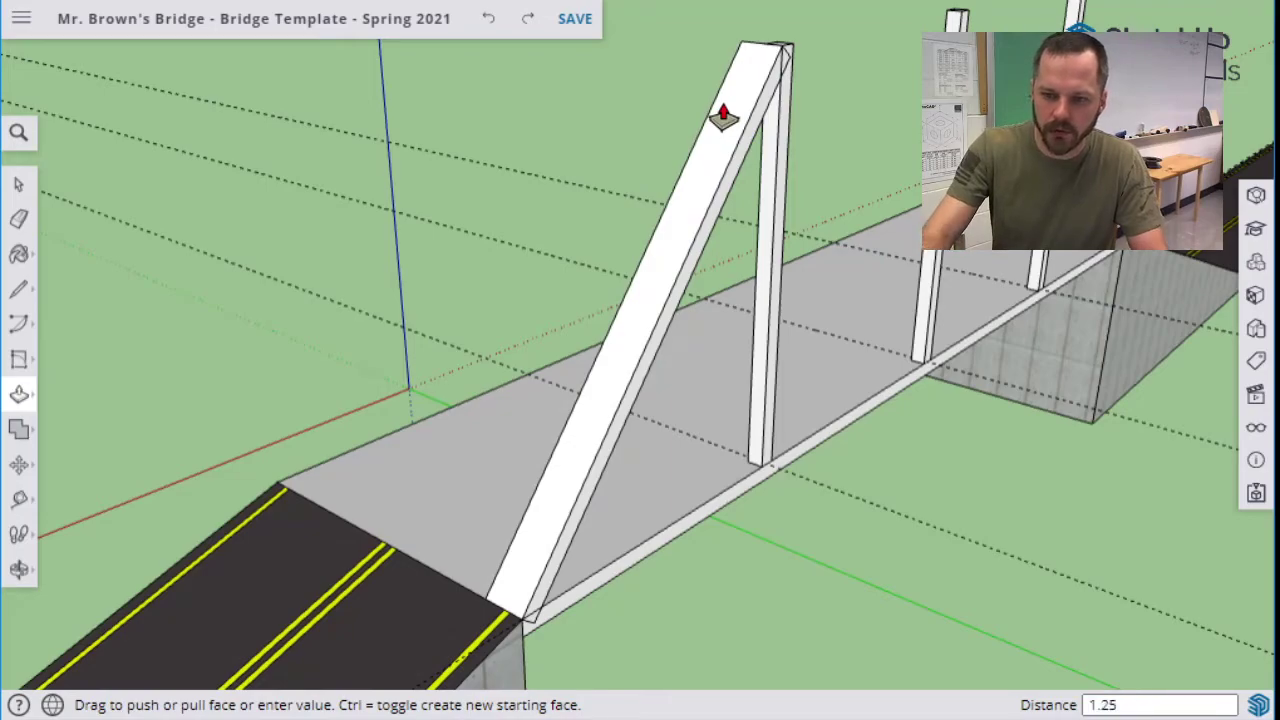
pyautogui.write("1.25'")
pyautogui.press('Return')
# Inspect how the inward-extruded brace overlaps the first post's top, and undo the extrusion.
pyautogui.moveTo(705, 118)
pyautogui.mouseDown(button='middle')
pyautogui.moveTo(837, 40)
pyautogui.moveTo(800, 57)
pyautogui.mouseUp(button='middle')
pyautogui.scroll(6, 800, 57)
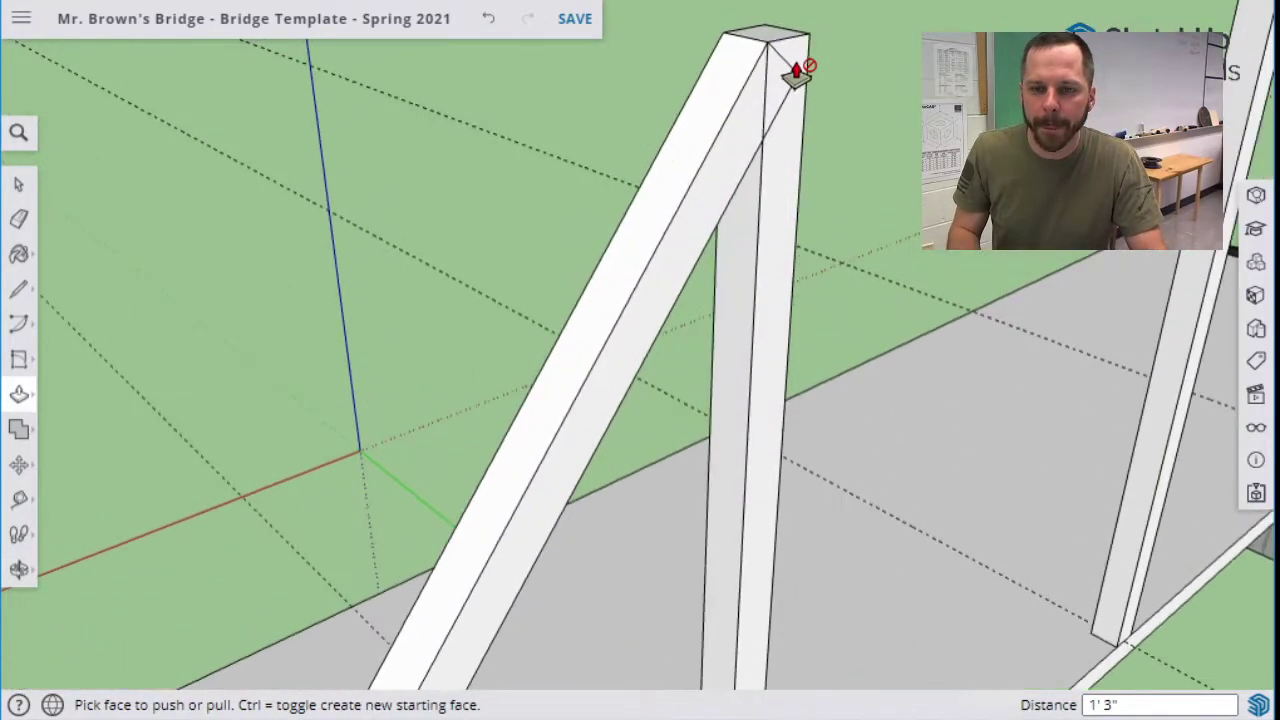
pyautogui.moveTo(868, 110); pyautogui.dragTo(780, 109, button='middle')
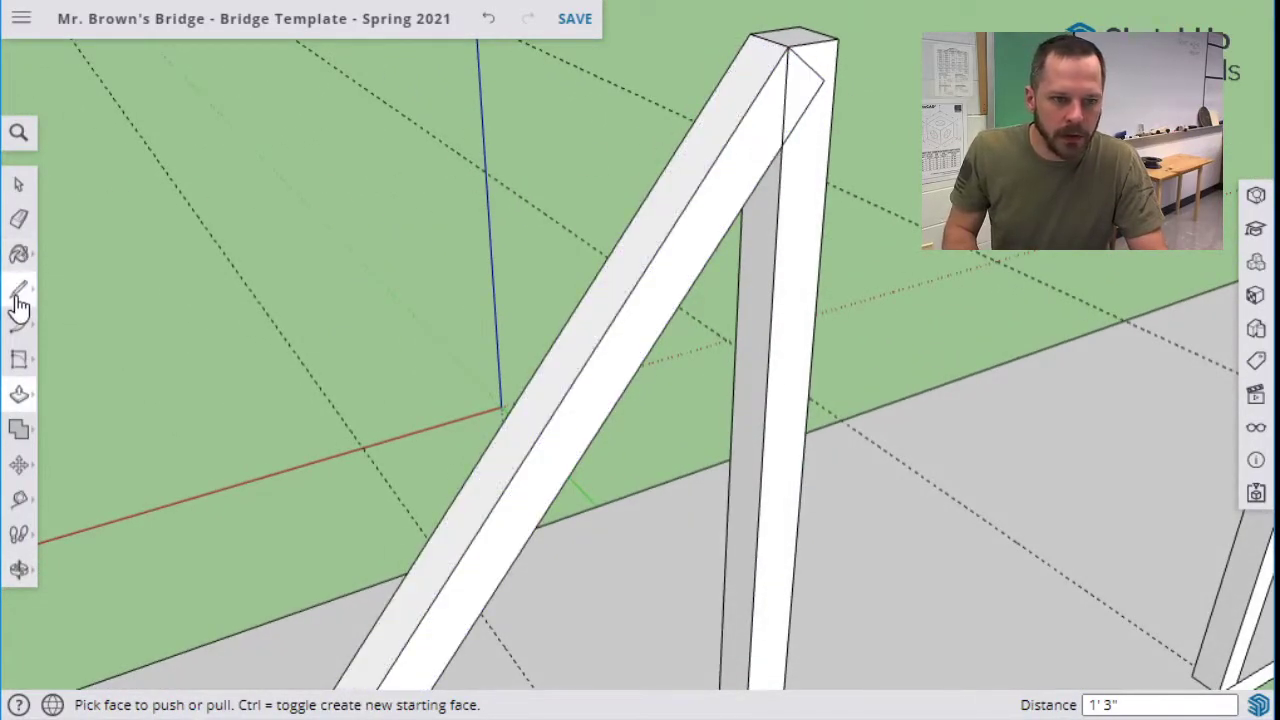
pyautogui.scroll(-3, 955, 254)
pyautogui.moveTo(951, 243); pyautogui.dragTo(869, 180, button='middle')
pyautogui.moveTo(914, 224); pyautogui.dragTo(835, 188, button='middle')
pyautogui.scroll(3, 862, 141)
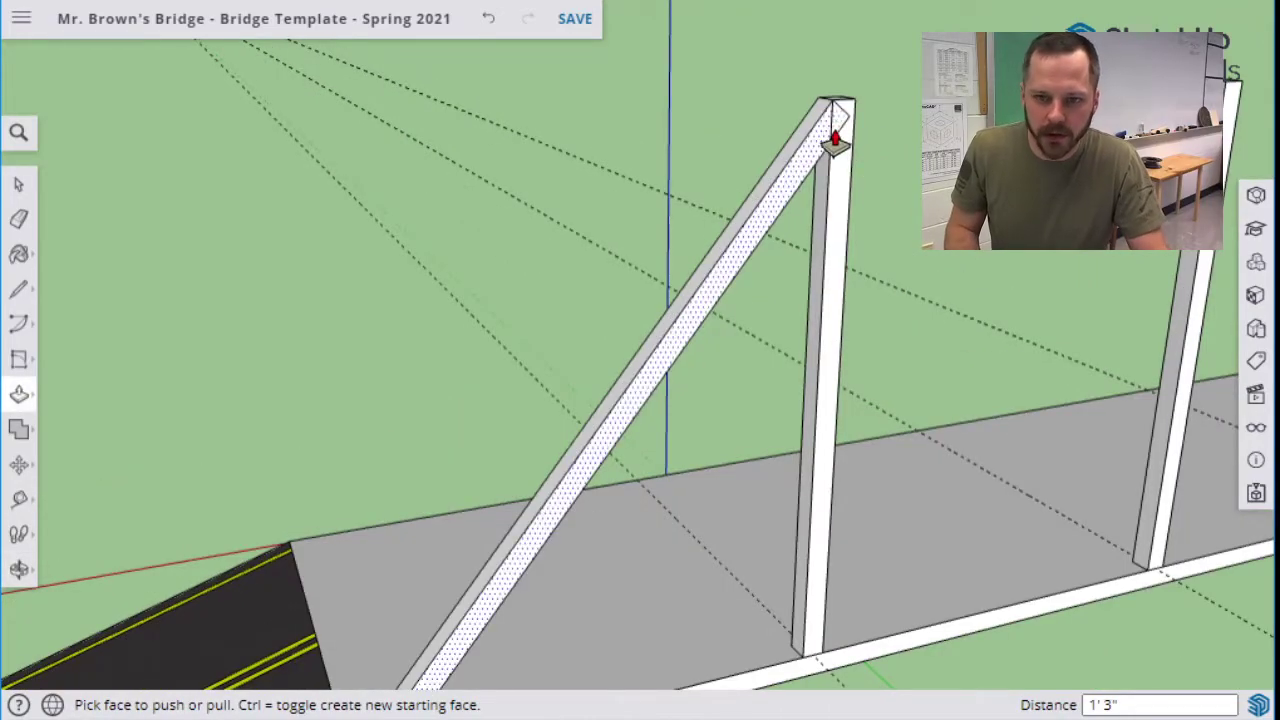
pyautogui.hotkey('ctrl', 'z')
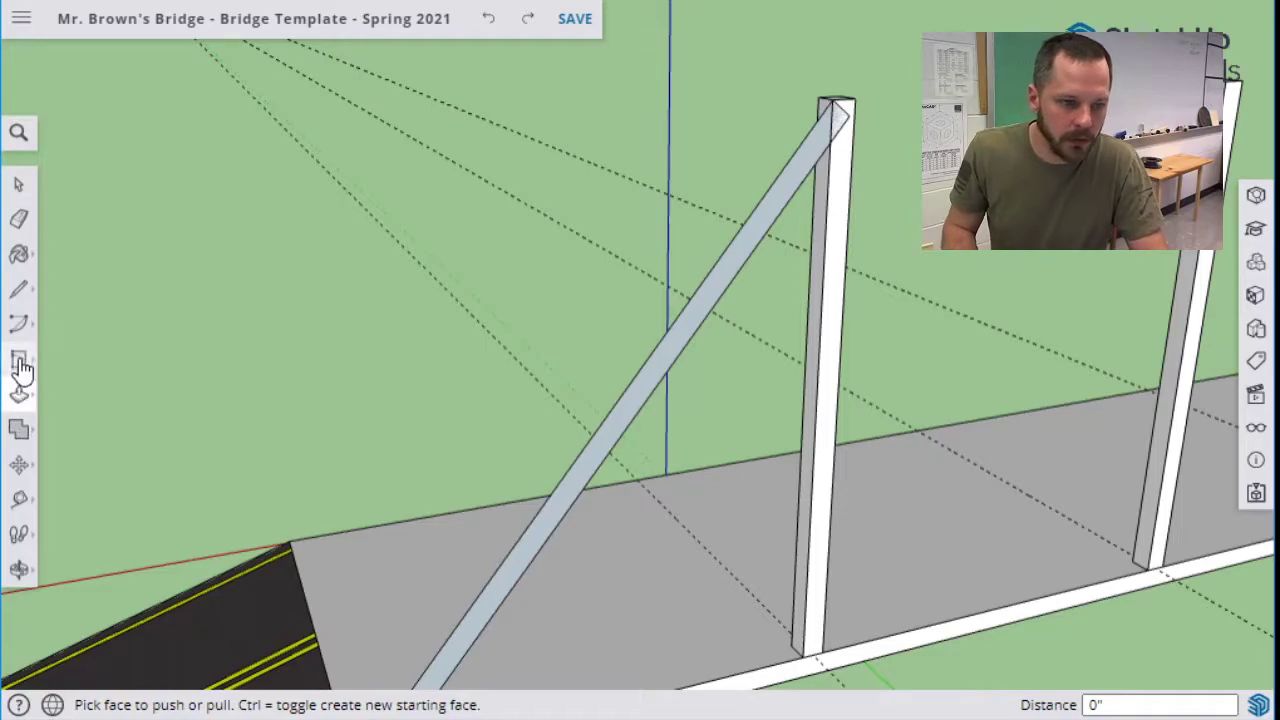
# Extrude the brace rectangle by 1.25' toward the outside of the bridge so it sits against the first post's outer face.
pyautogui.moveTo(809, 172); pyautogui.dragTo(884, 195)
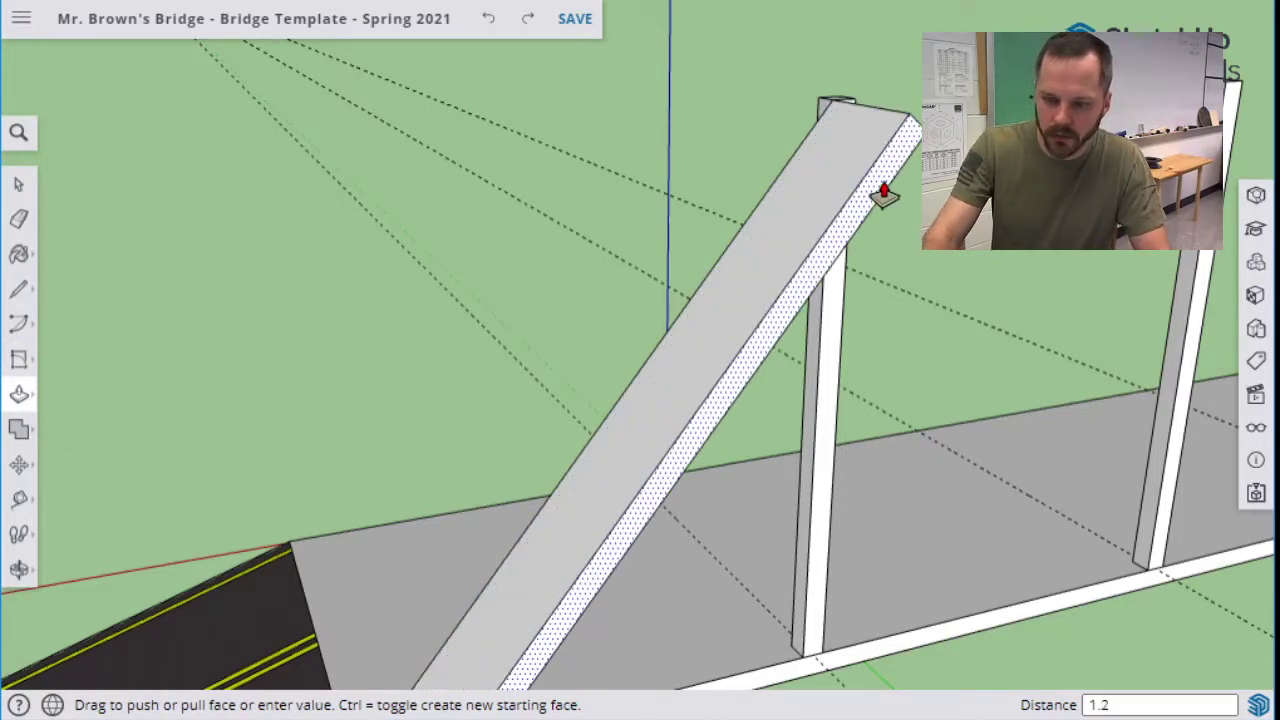
pyautogui.write("1.25'")
pyautogui.press('Return')
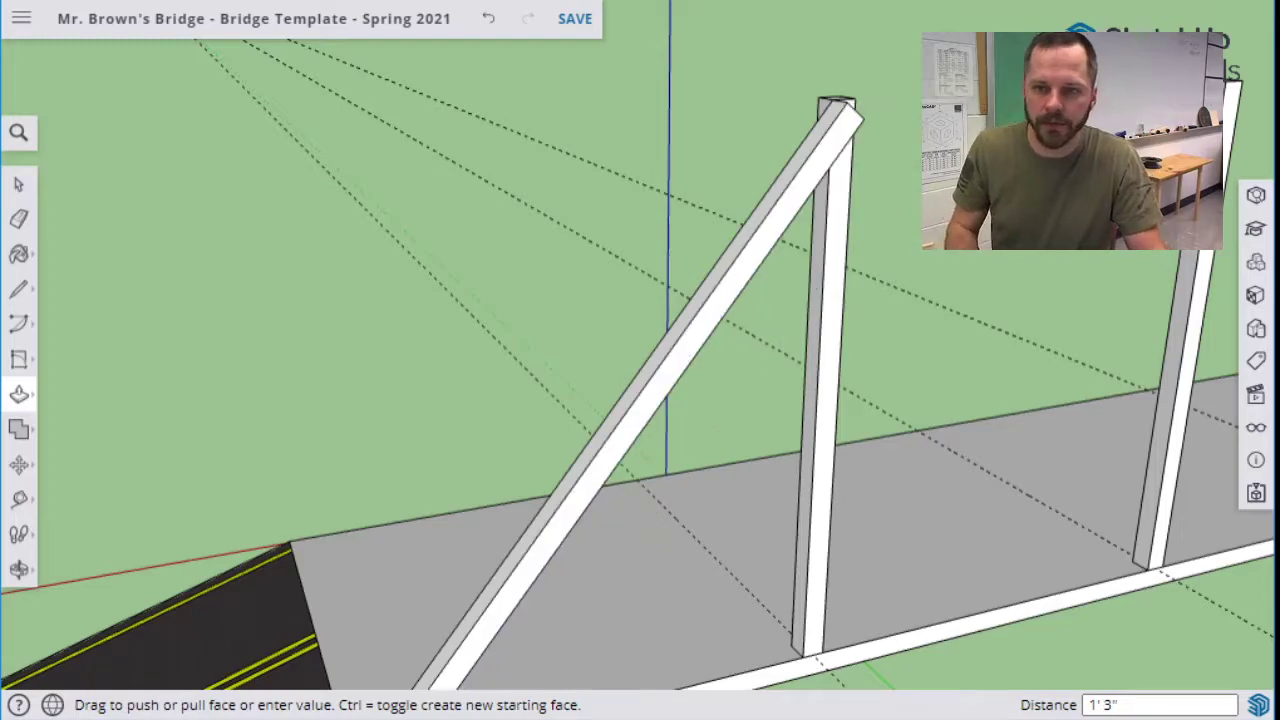
pyautogui.scroll(-5, 889, 211)
pyautogui.moveTo(889, 211); pyautogui.dragTo(752, 190, button='middle')
pyautogui.write('678')
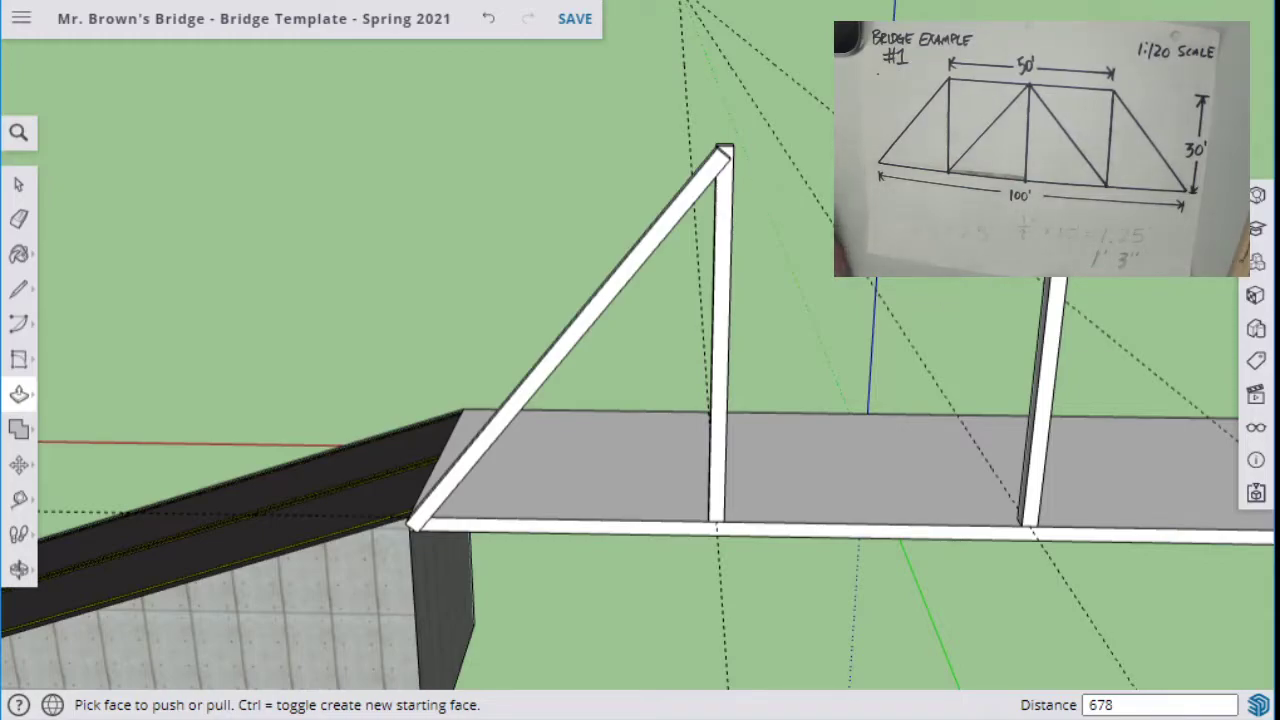
# Select the whole extruded diagonal brace and make it a group.
pyautogui.click(18, 188)
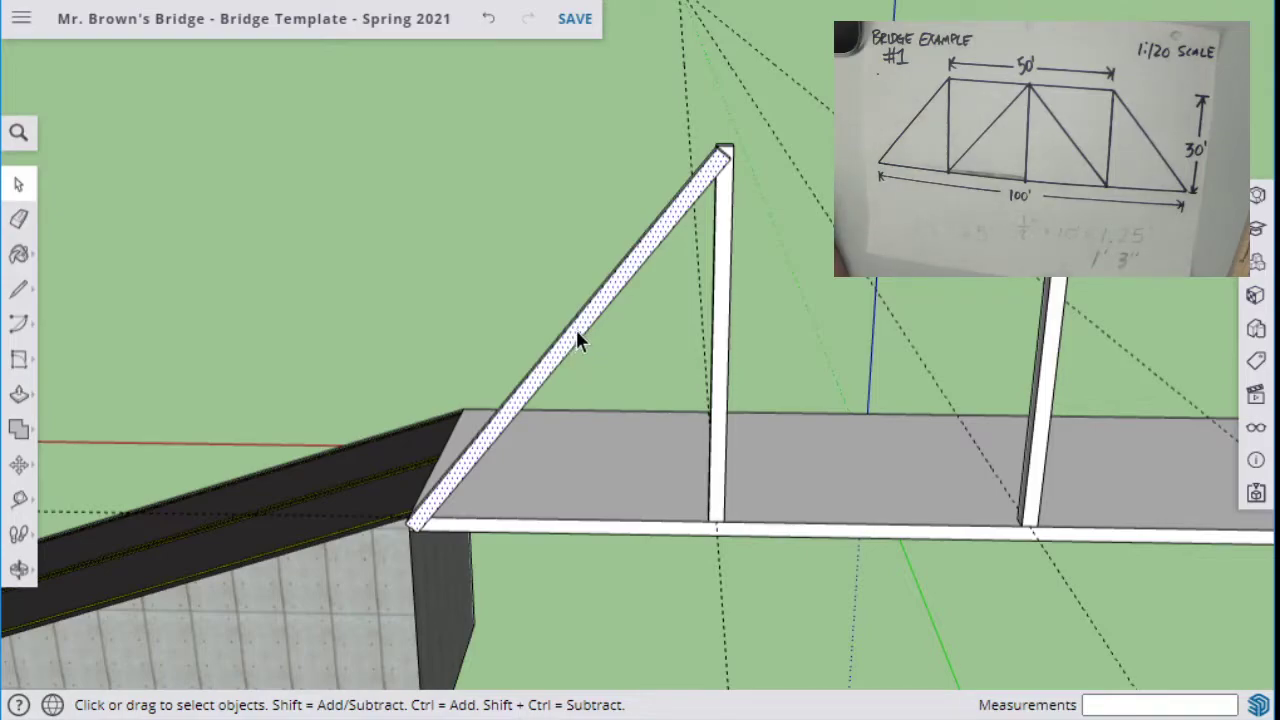
pyautogui.click(572, 329)
pyautogui.press('o')
pyautogui.moveTo(500, 286); pyautogui.dragTo(834, 297)
pyautogui.press('space')
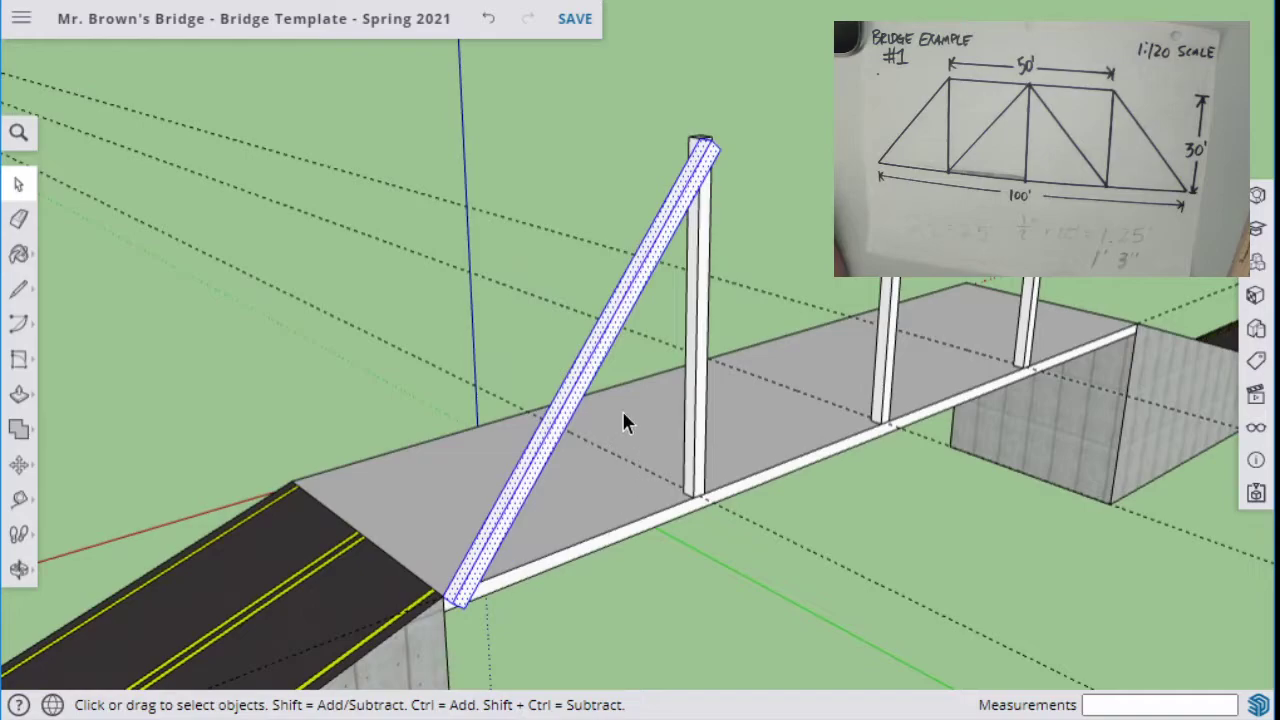
pyautogui.rightClick(592, 360)
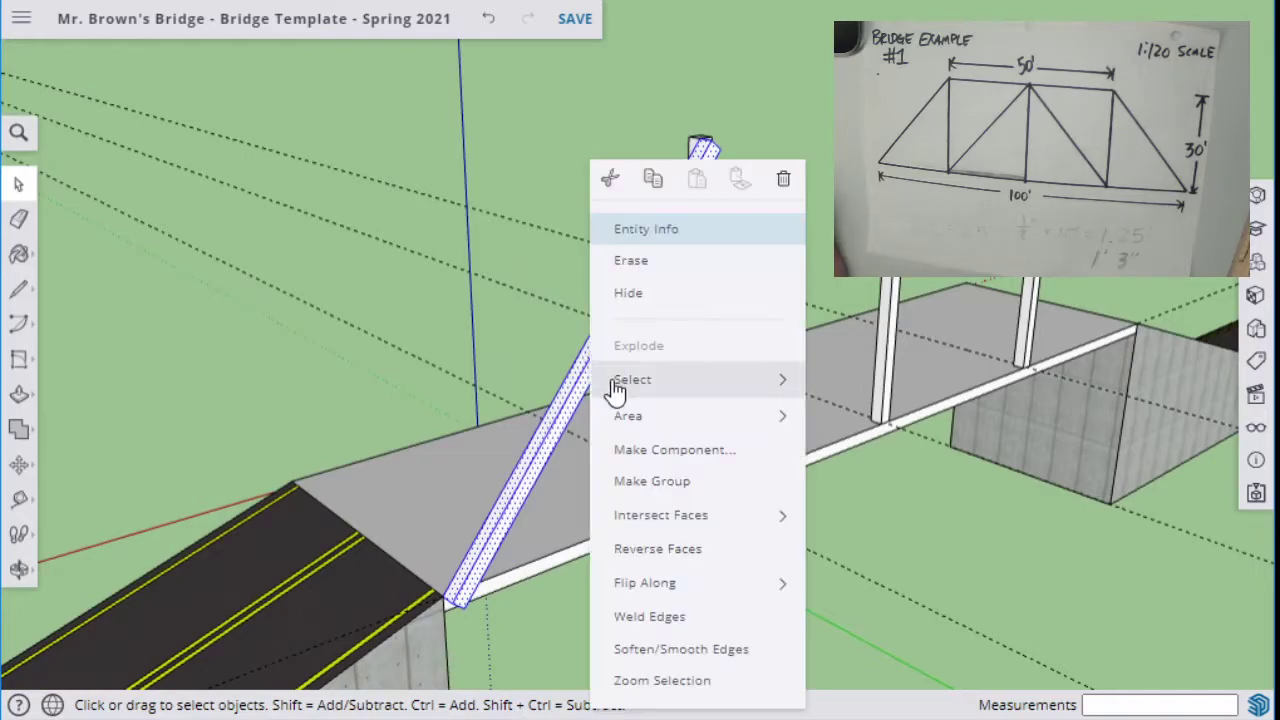
pyautogui.click(655, 485)
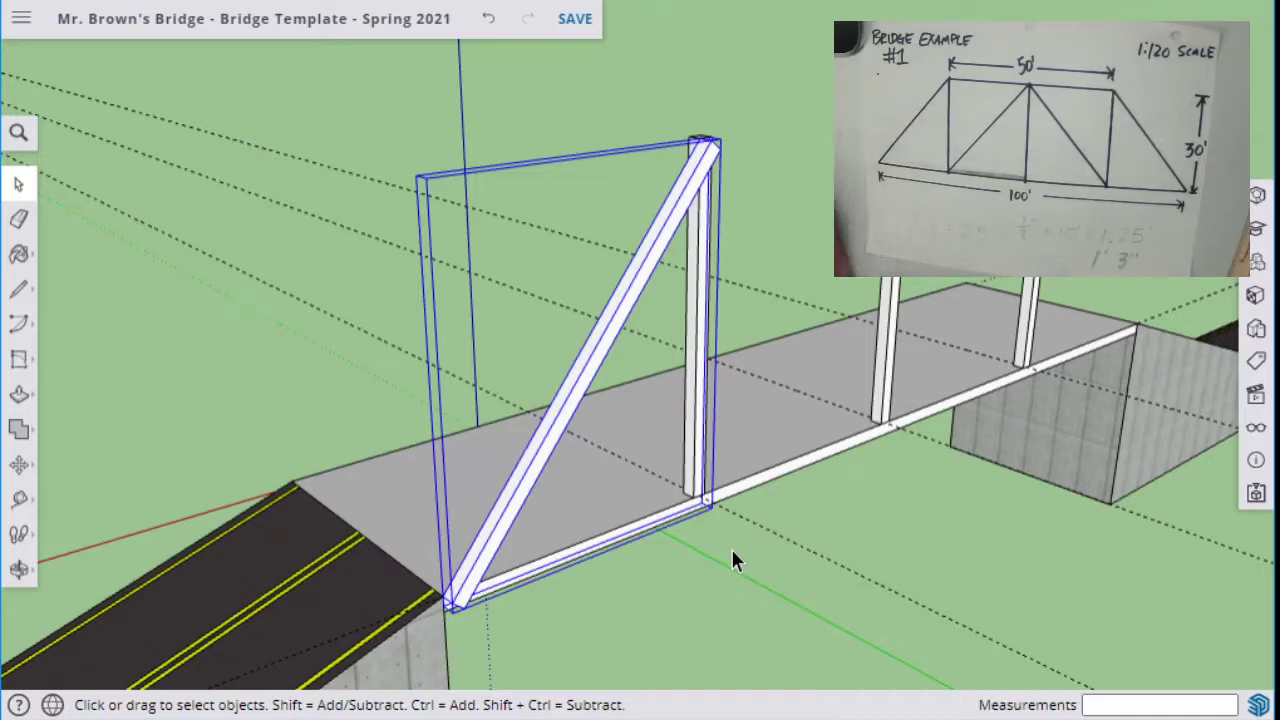
# Copy the brace group along the deck edge with the Move tool, placing its lower corner at the base of the first post.
pyautogui.moveTo(733, 560); pyautogui.dragTo(455, 520, button='middle')
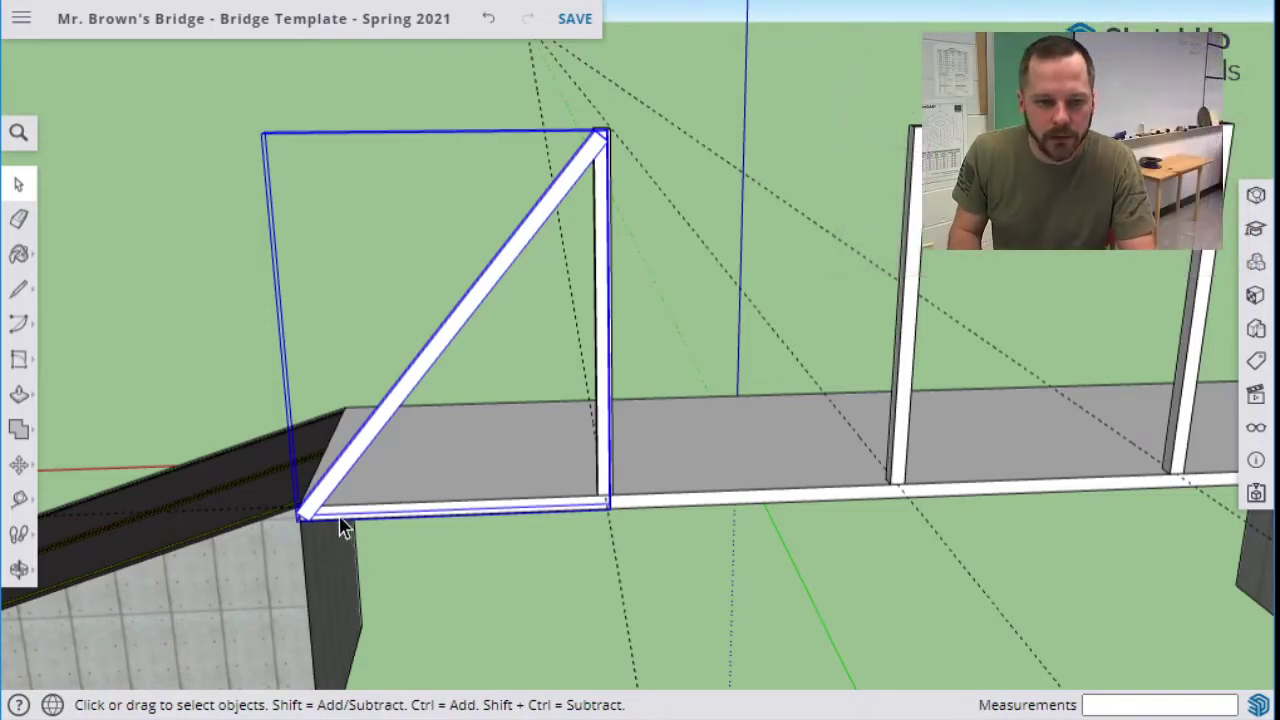
pyautogui.click(20, 468)
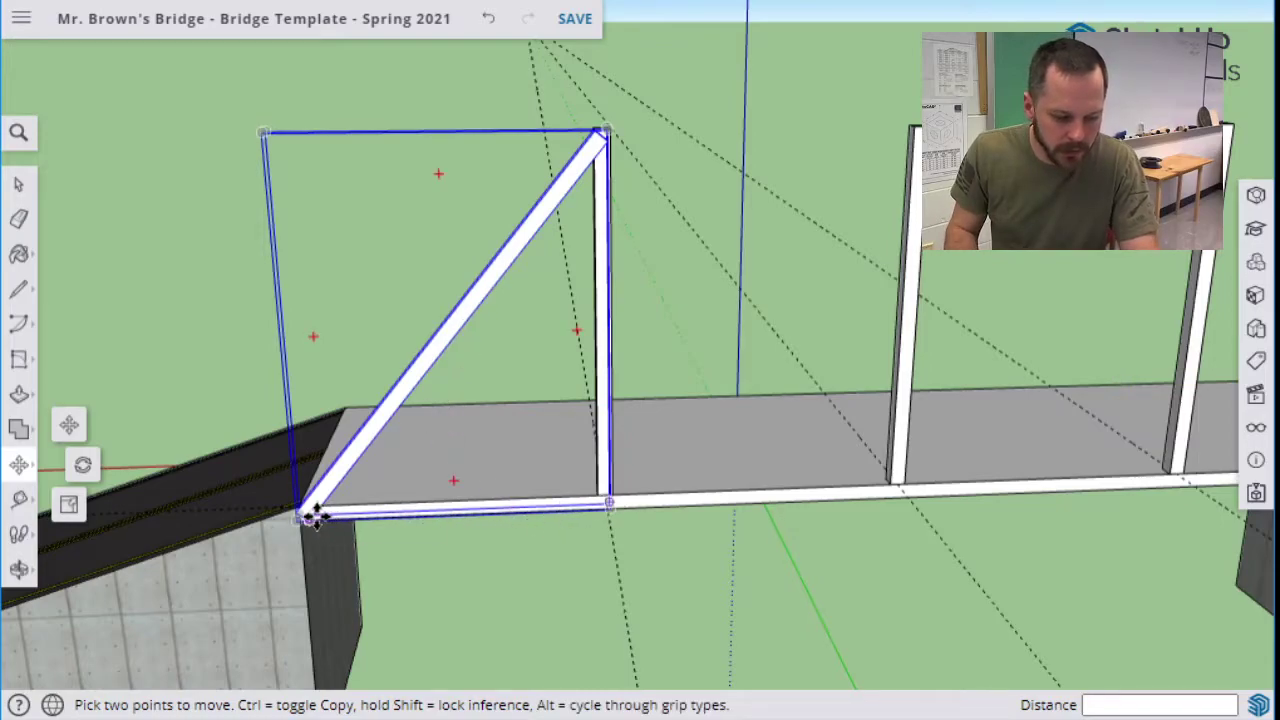
pyautogui.scroll(3, 292, 490)
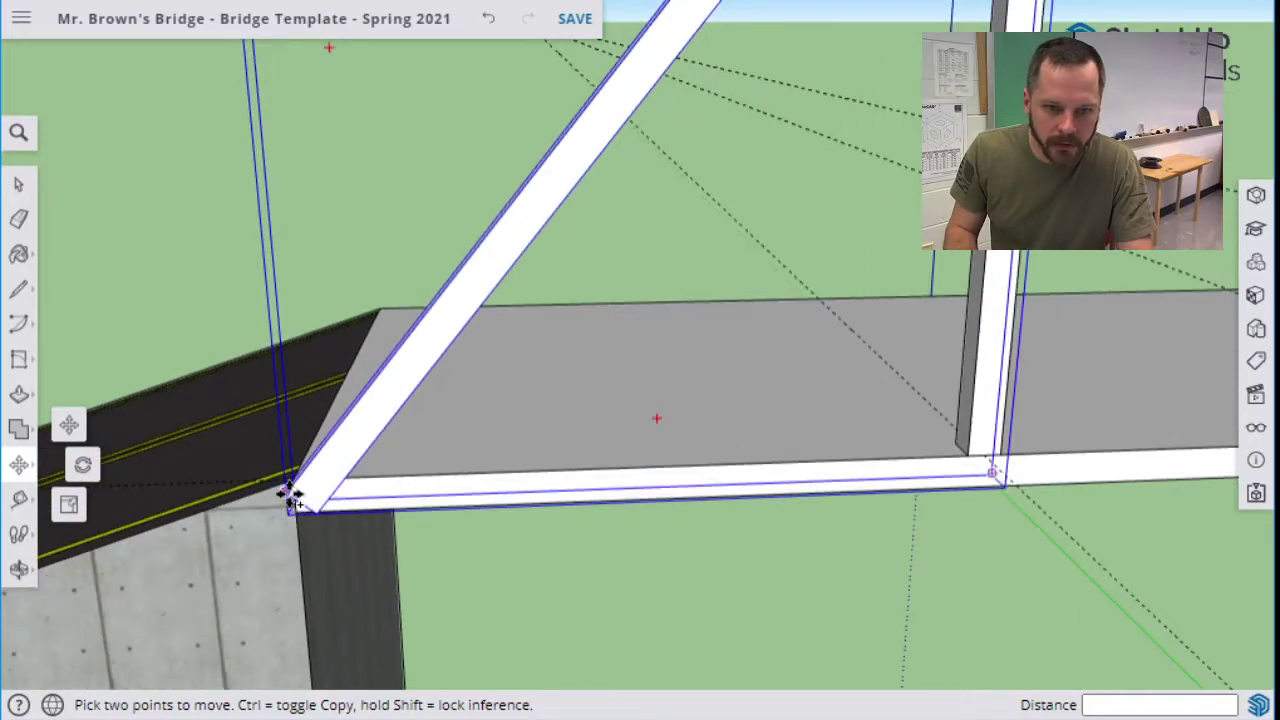
pyautogui.click(290, 492)
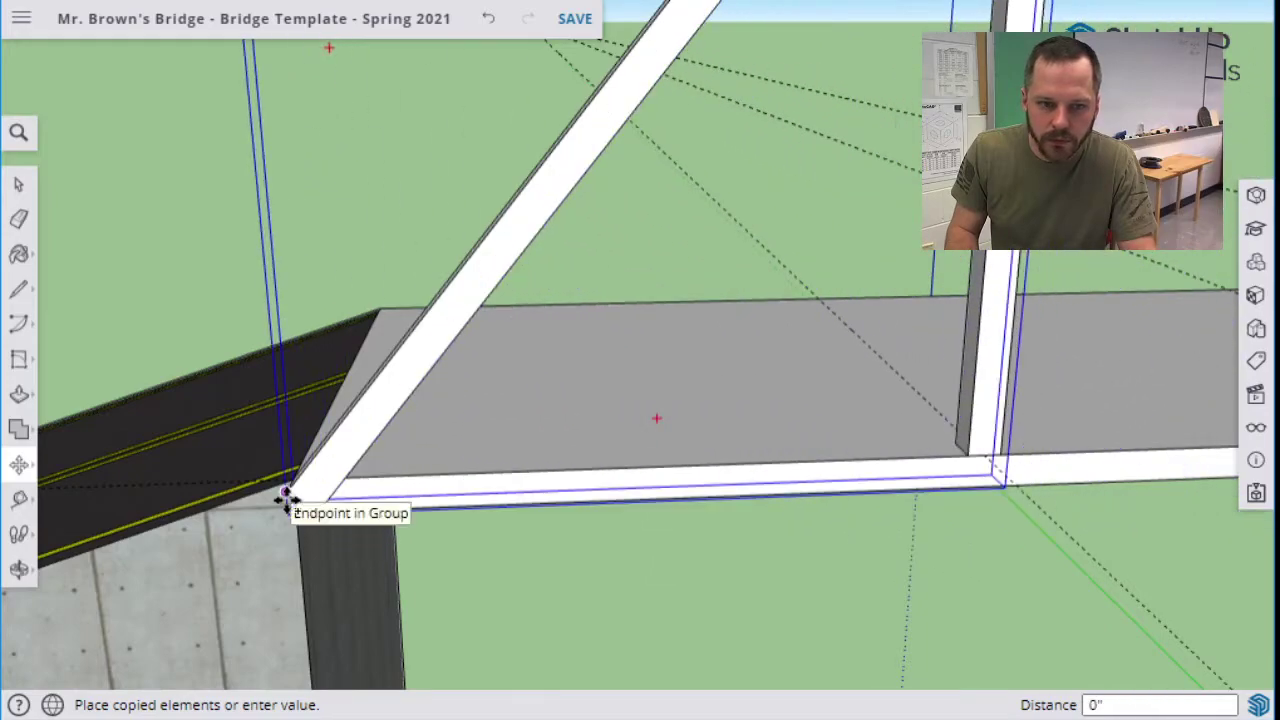
pyautogui.press('Escape')
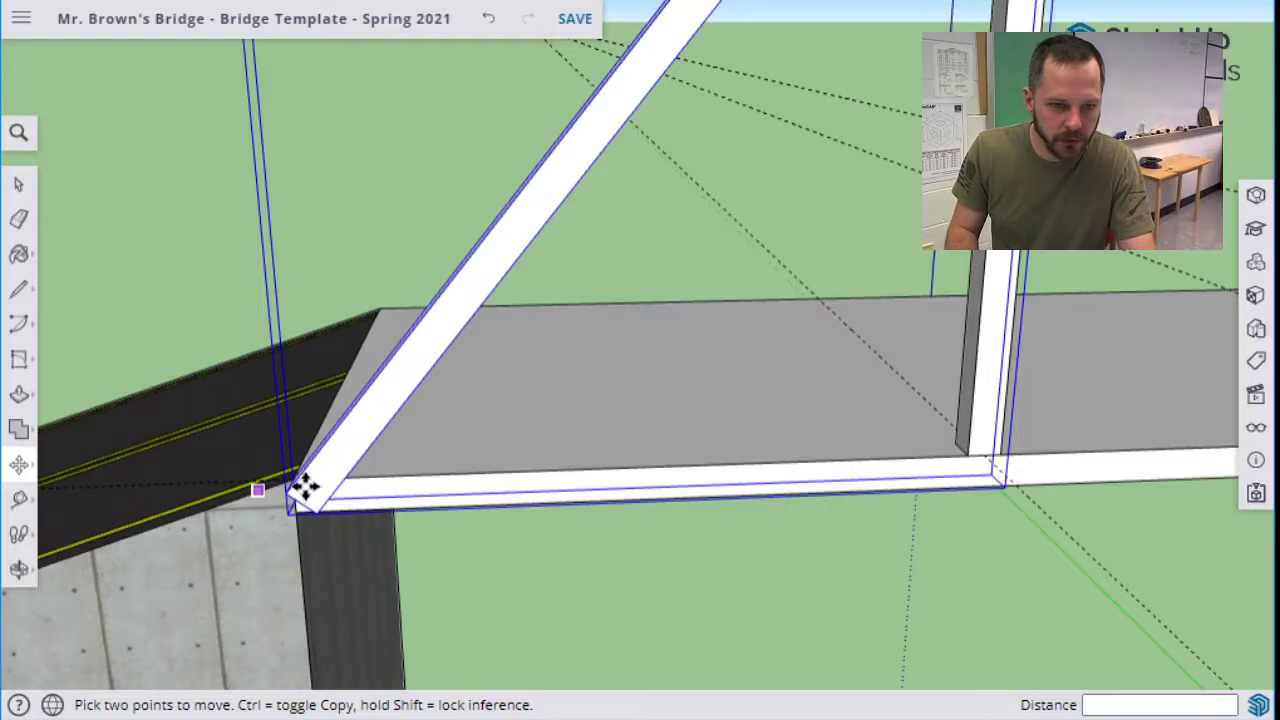
pyautogui.moveTo(297, 480)
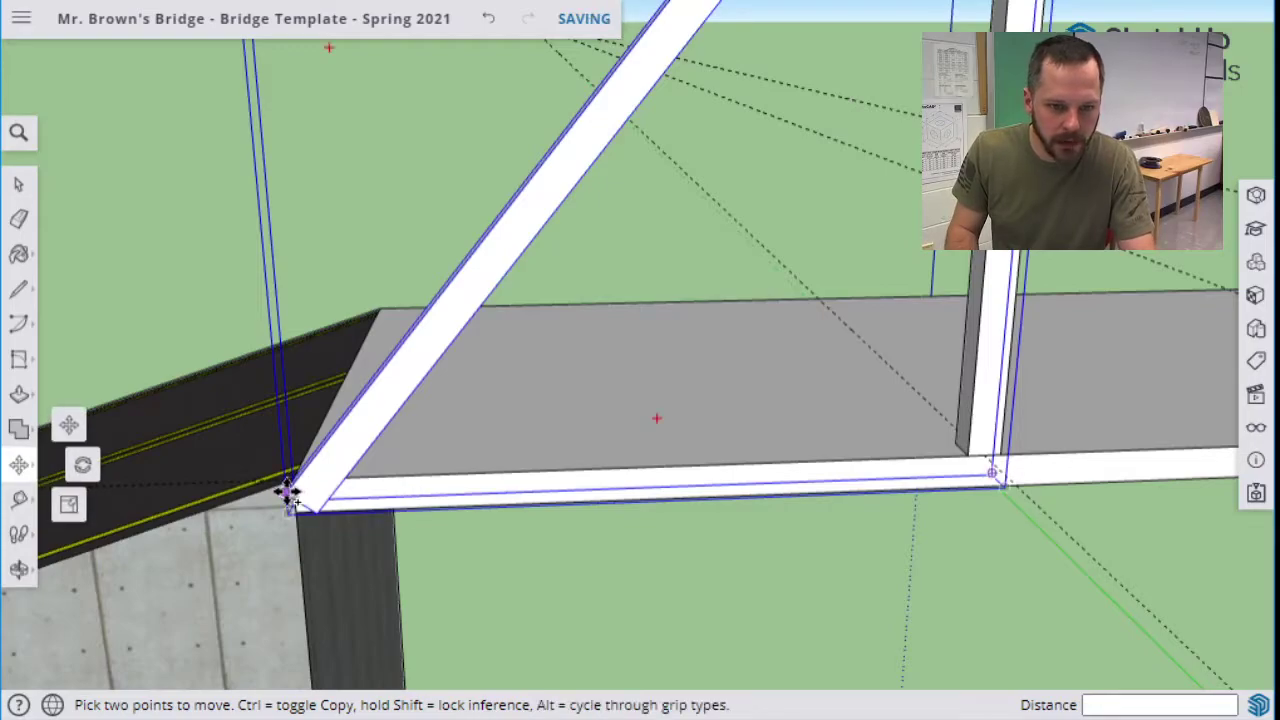
pyautogui.click(285, 490)
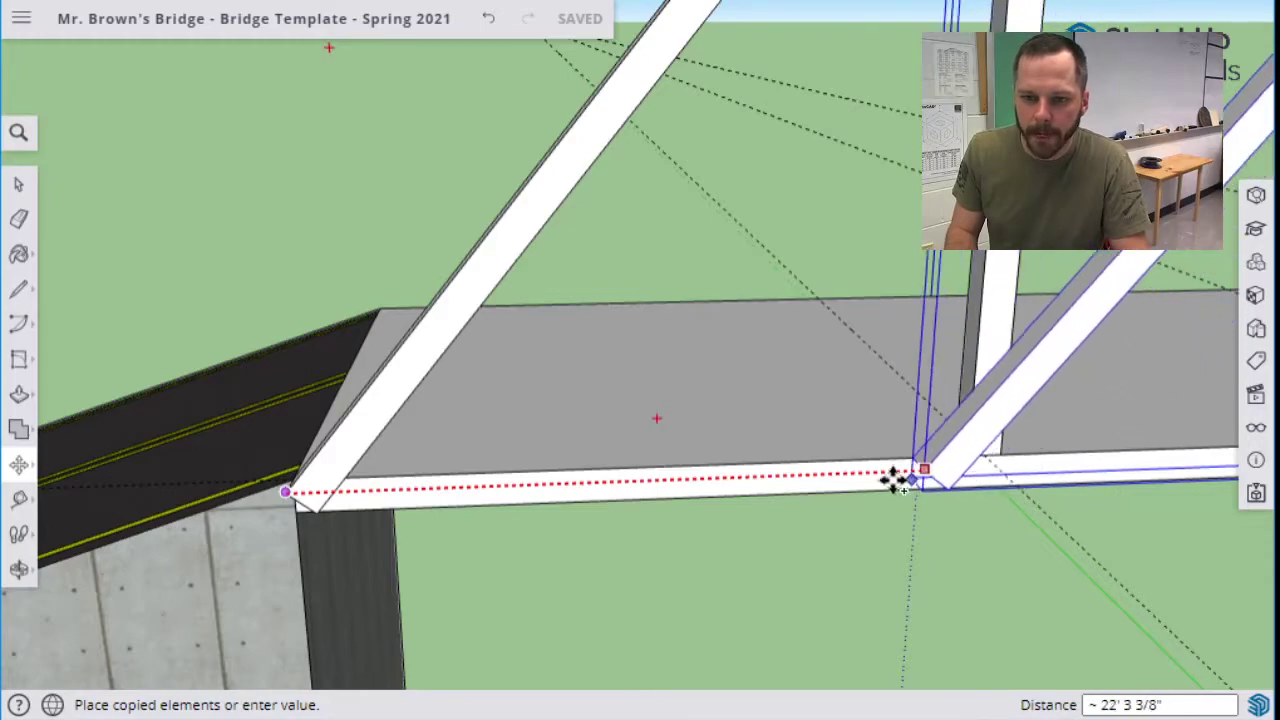
pyautogui.click(763, 466)
# Examine how the copied brace meets the base of the first post and the top of the middle post.
pyautogui.moveTo(943, 514); pyautogui.dragTo(1083, 526, button='middle')
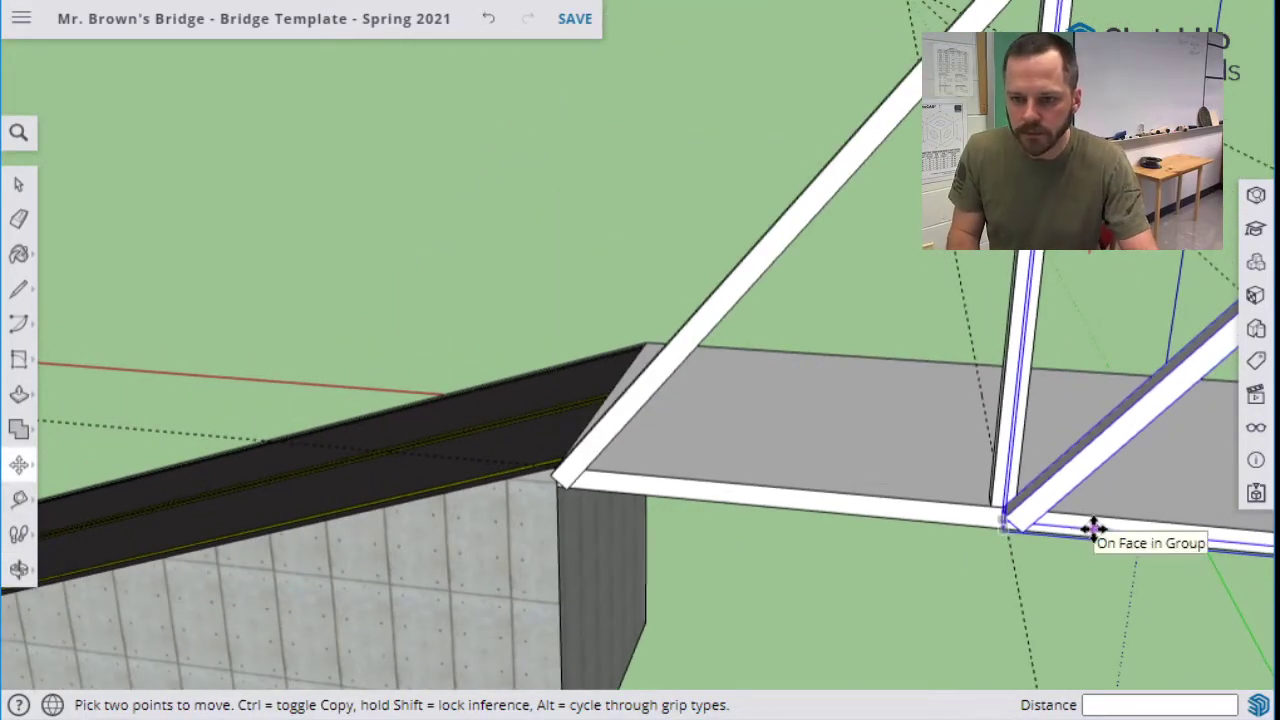
pyautogui.moveTo(1090, 313); pyautogui.dragTo(363, 524, button='middle')
pyautogui.scroll(-1, 363, 524)
pyautogui.scroll(7, 905, 150)
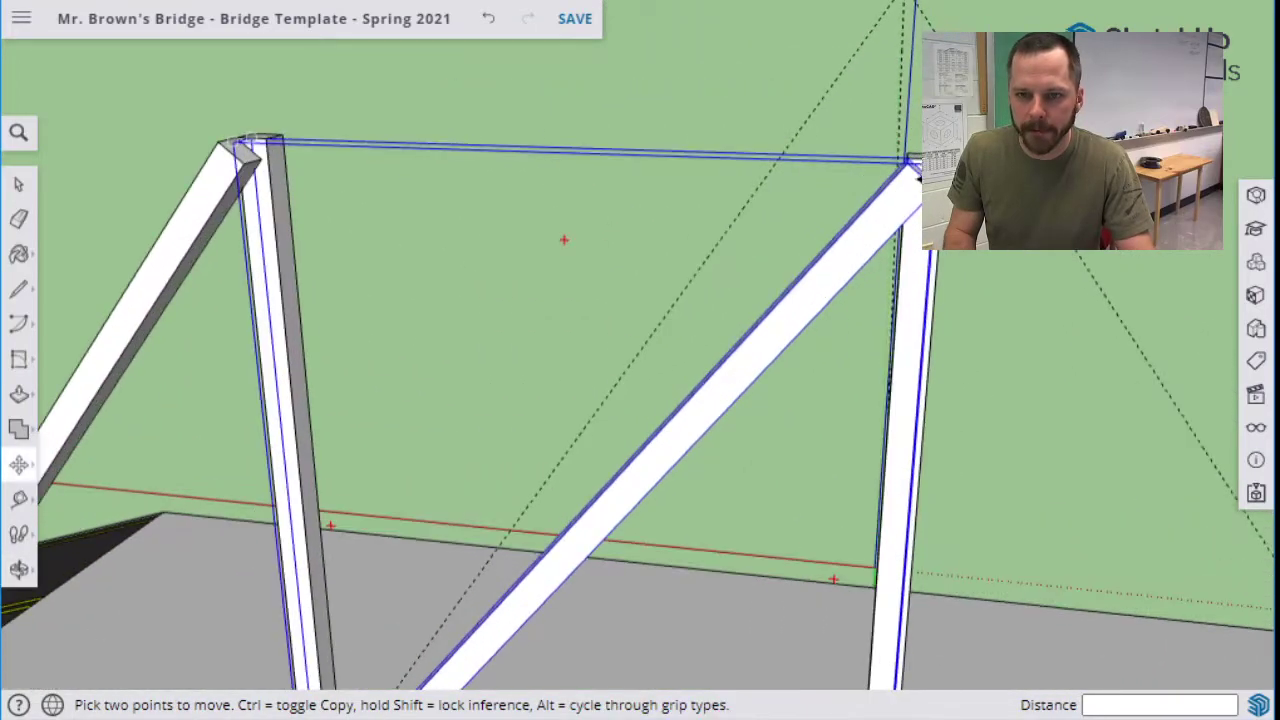
pyautogui.scroll(-8, 900, 143)
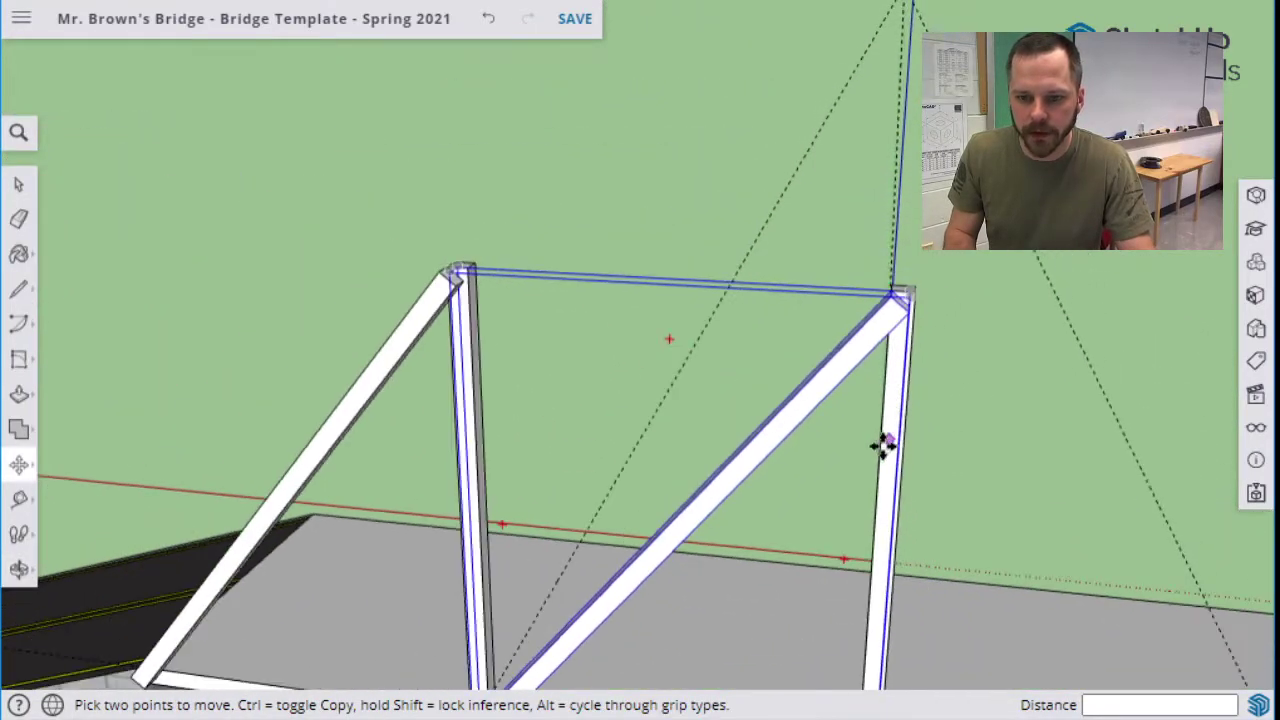
pyautogui.moveTo(771, 434); pyautogui.dragTo(746, 399, button='middle')
pyautogui.press('m')
pyautogui.keyDown('shift'); pyautogui.moveTo(903, 314); pyautogui.dragTo(745, 275, button='middle'); pyautogui.keyUp('shift')
pyautogui.moveTo(720, 262); pyautogui.dragTo(560, 420)
pyautogui.press('m')
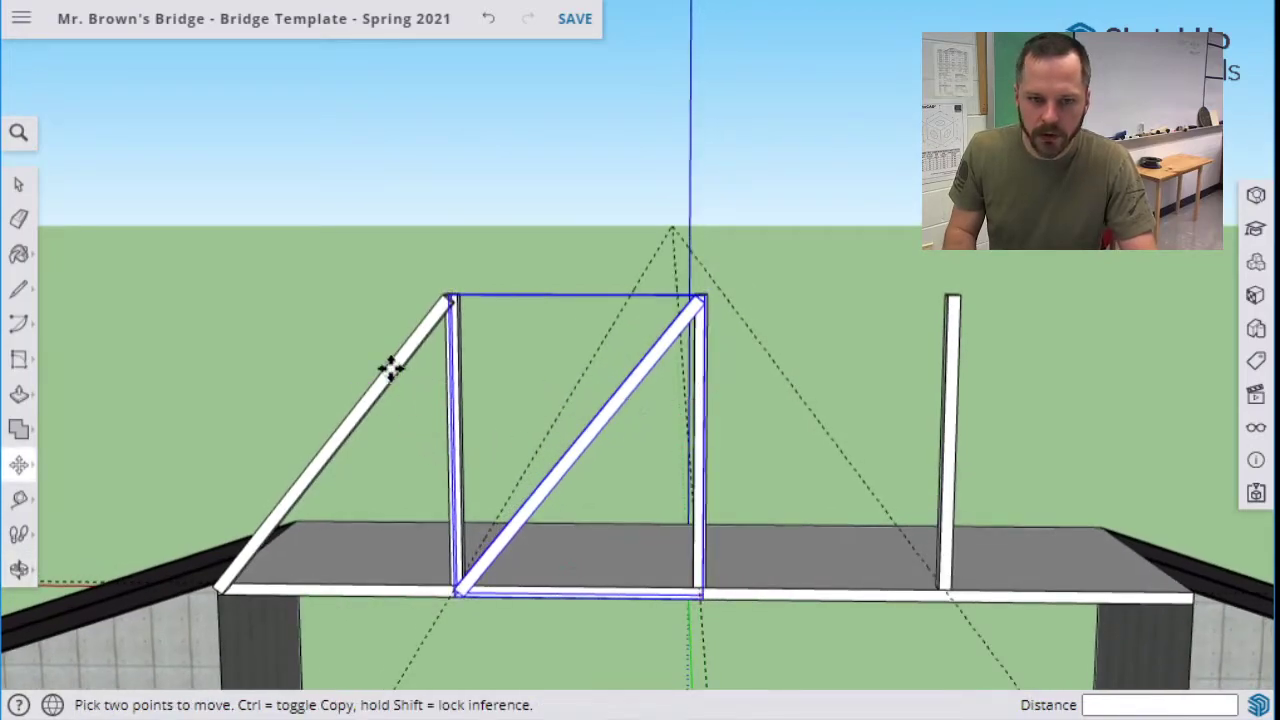
pyautogui.click(19, 185)
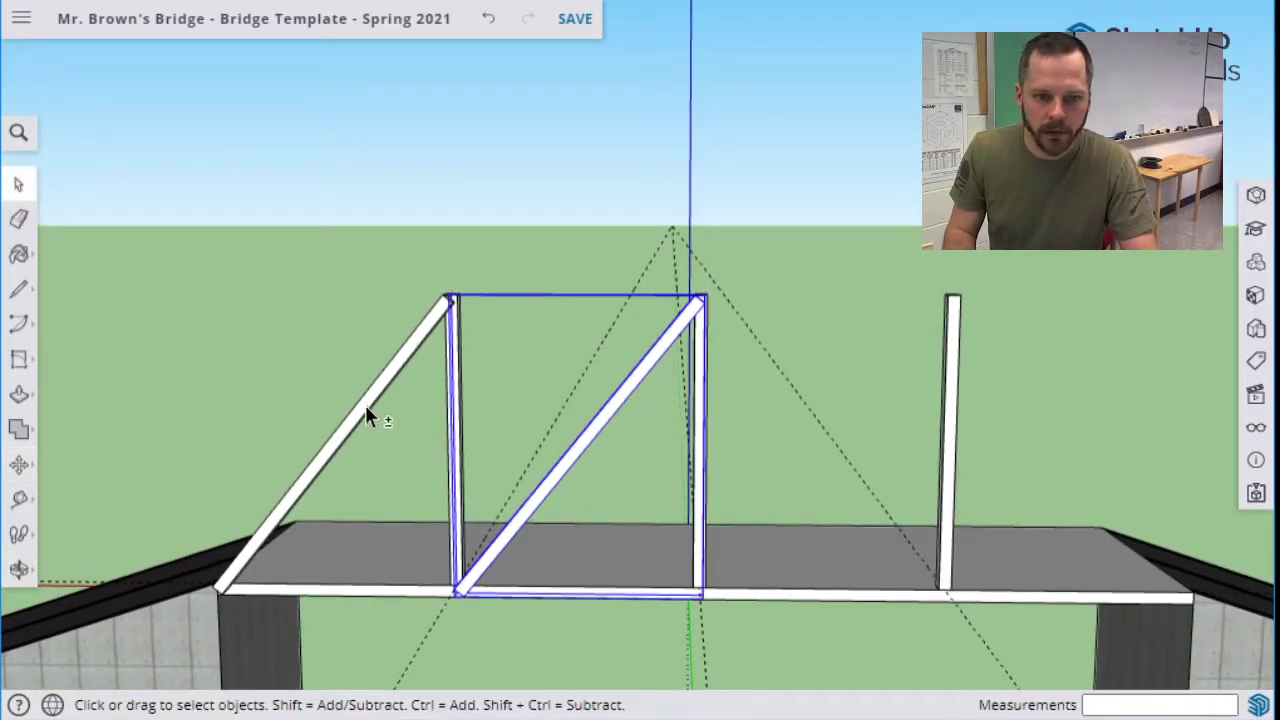
pyautogui.click(316, 350)
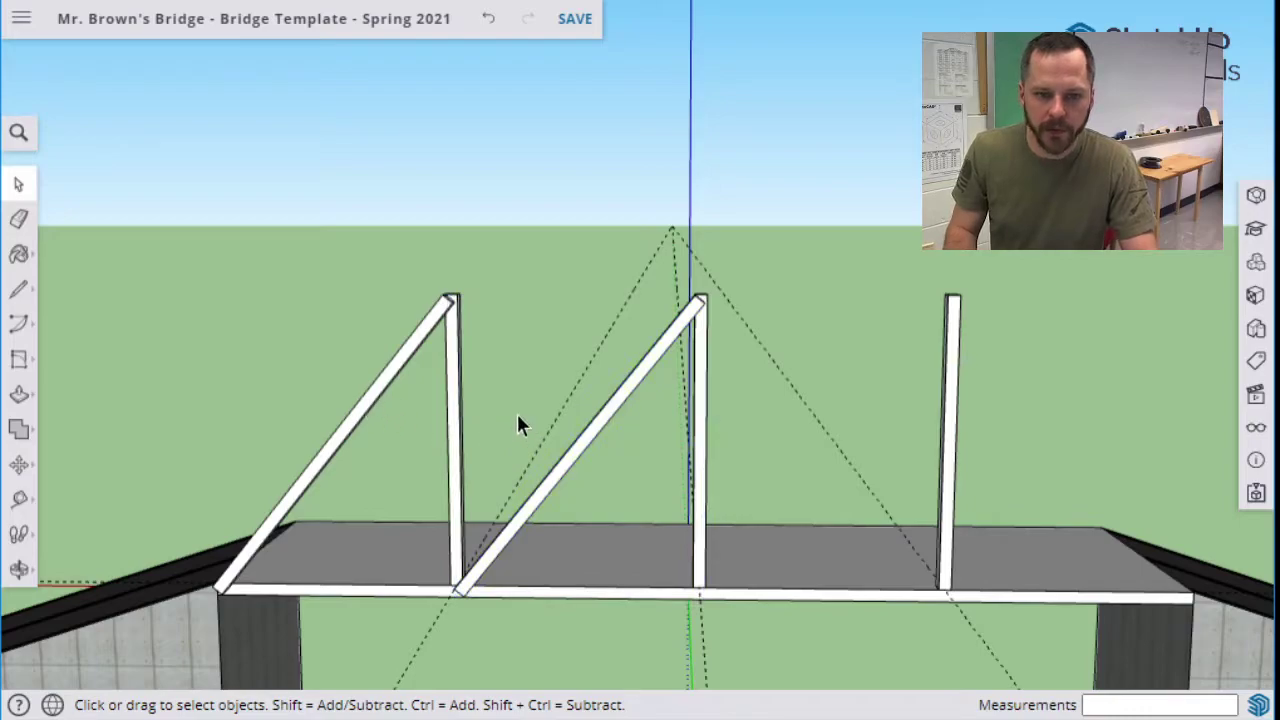
pyautogui.click(382, 384)
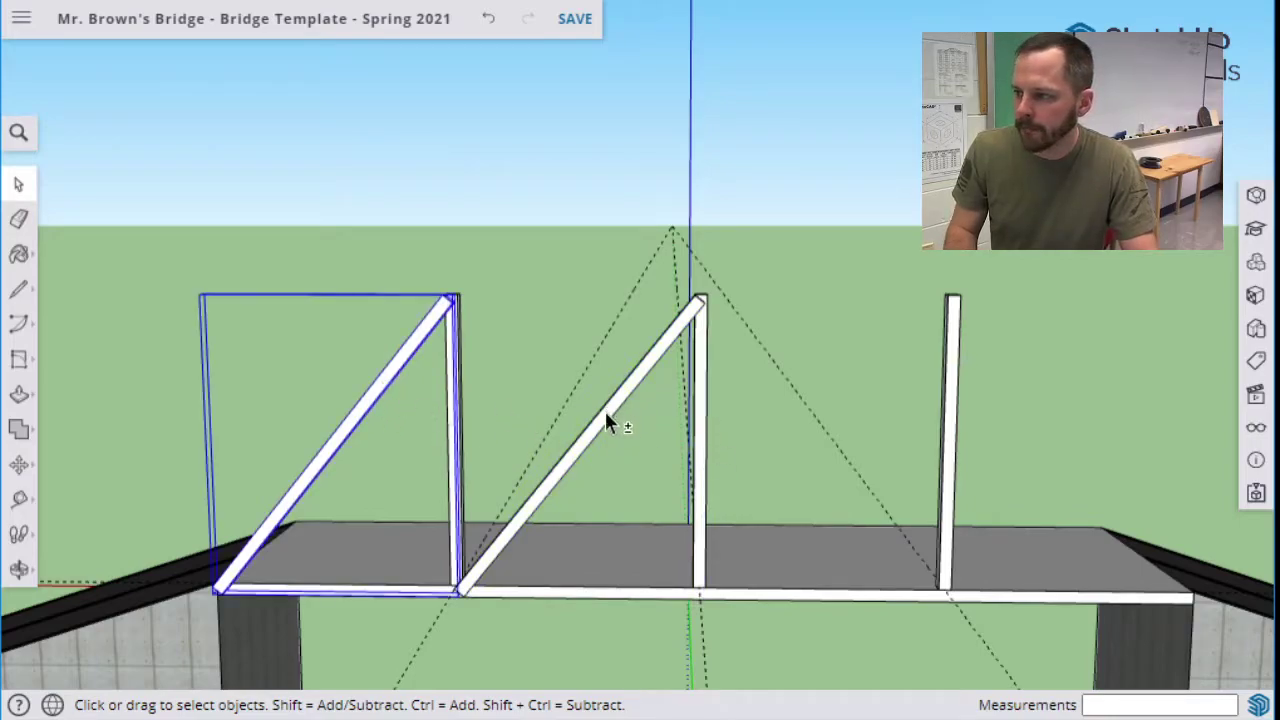
pyautogui.keyDown('shift'); pyautogui.click(606, 412); pyautogui.keyUp('shift')
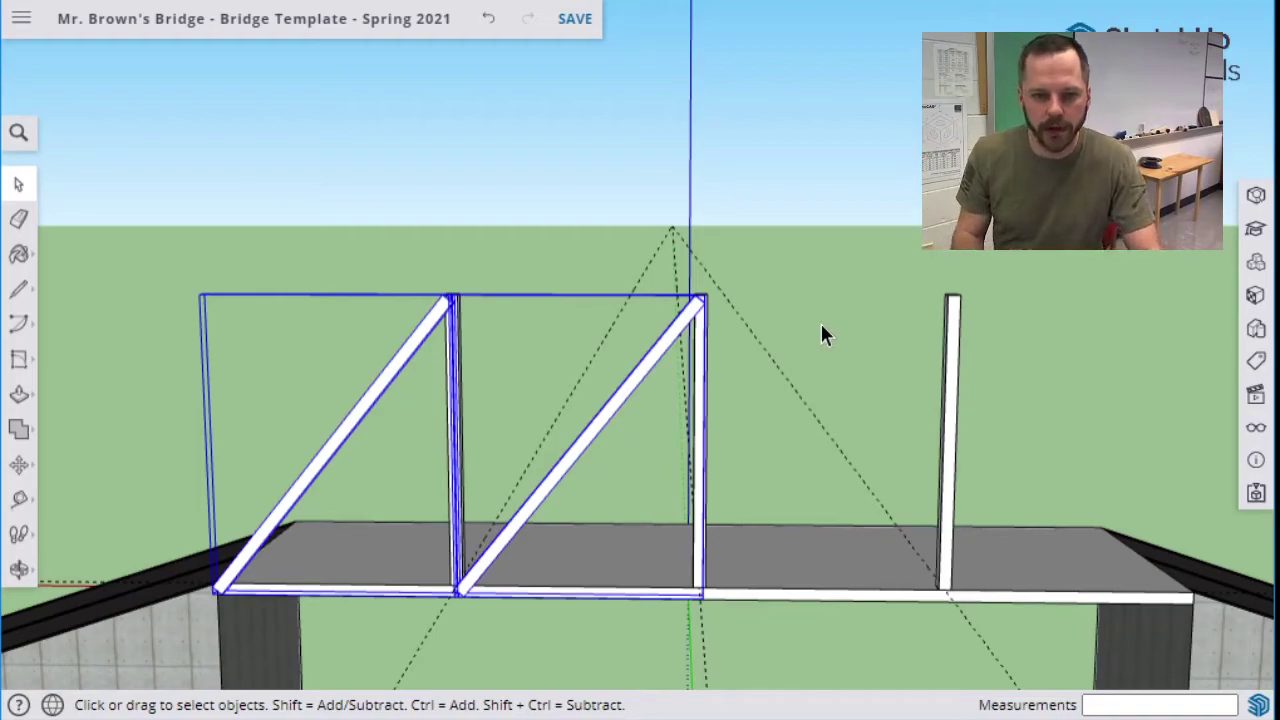
pyautogui.click(495, 224)
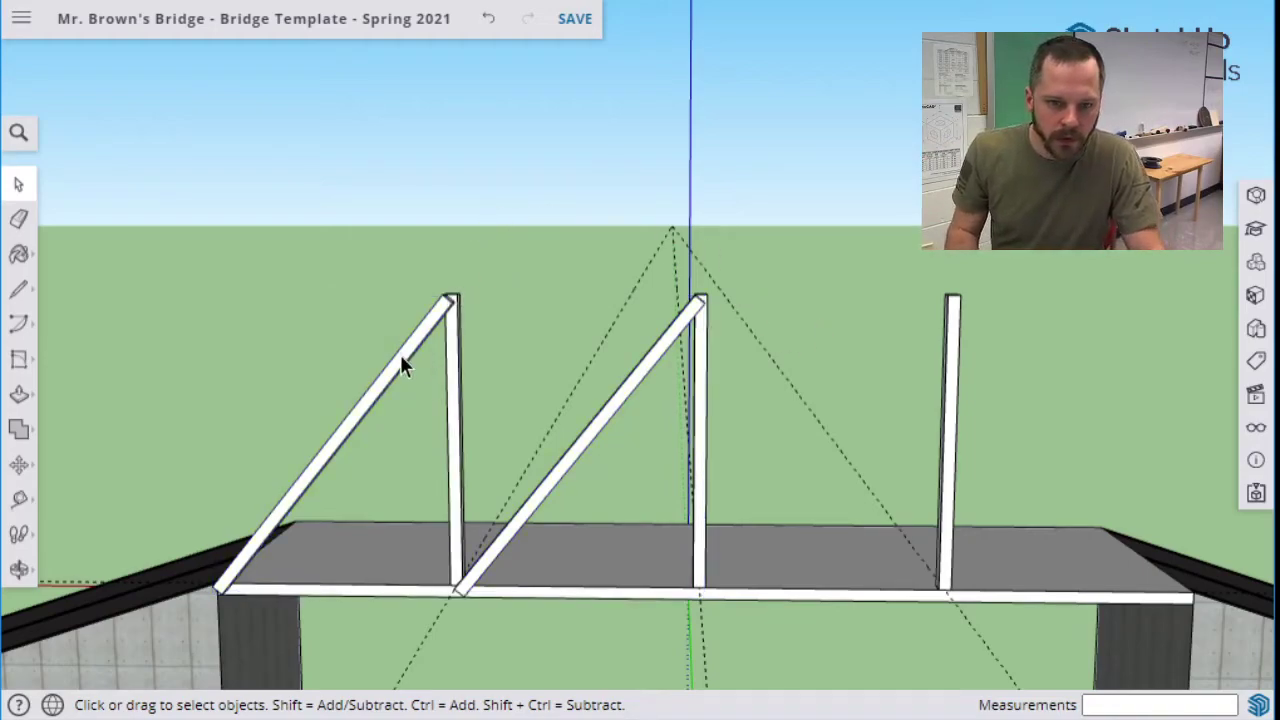
pyautogui.click(392, 380)
pyautogui.keyDown('shift'); pyautogui.click(593, 432); pyautogui.keyUp('shift')
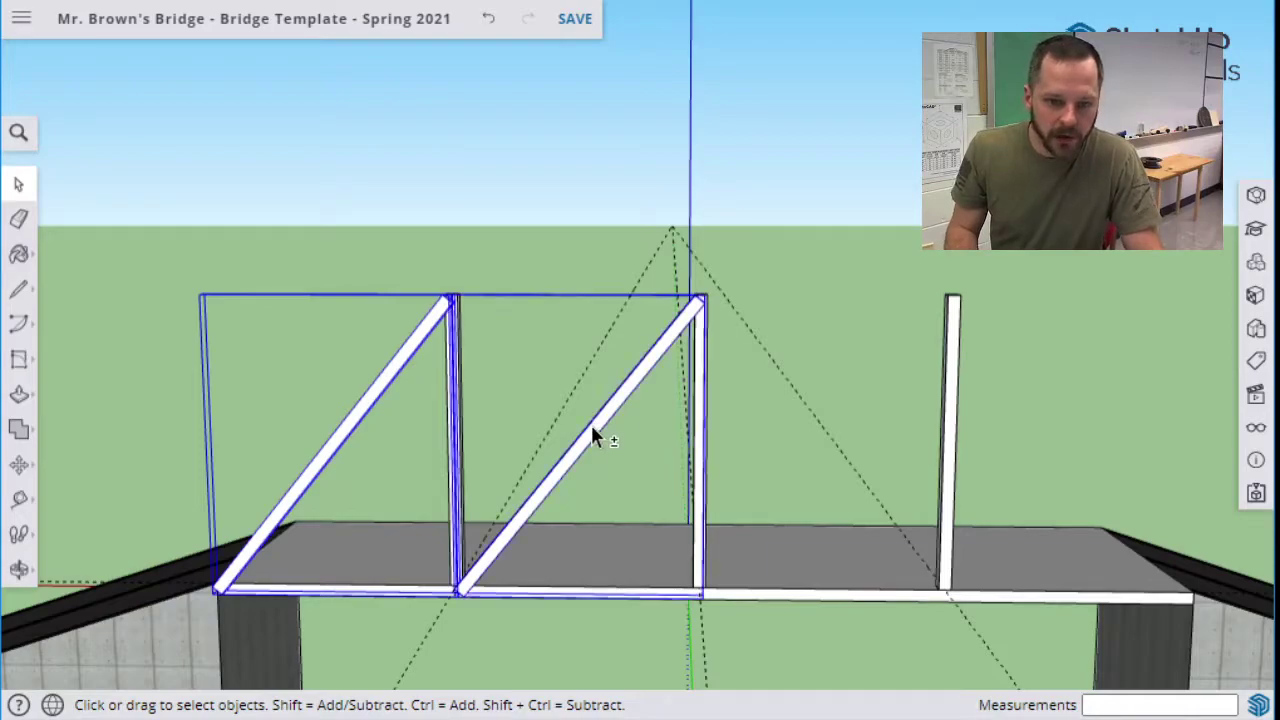
pyautogui.click(494, 244)
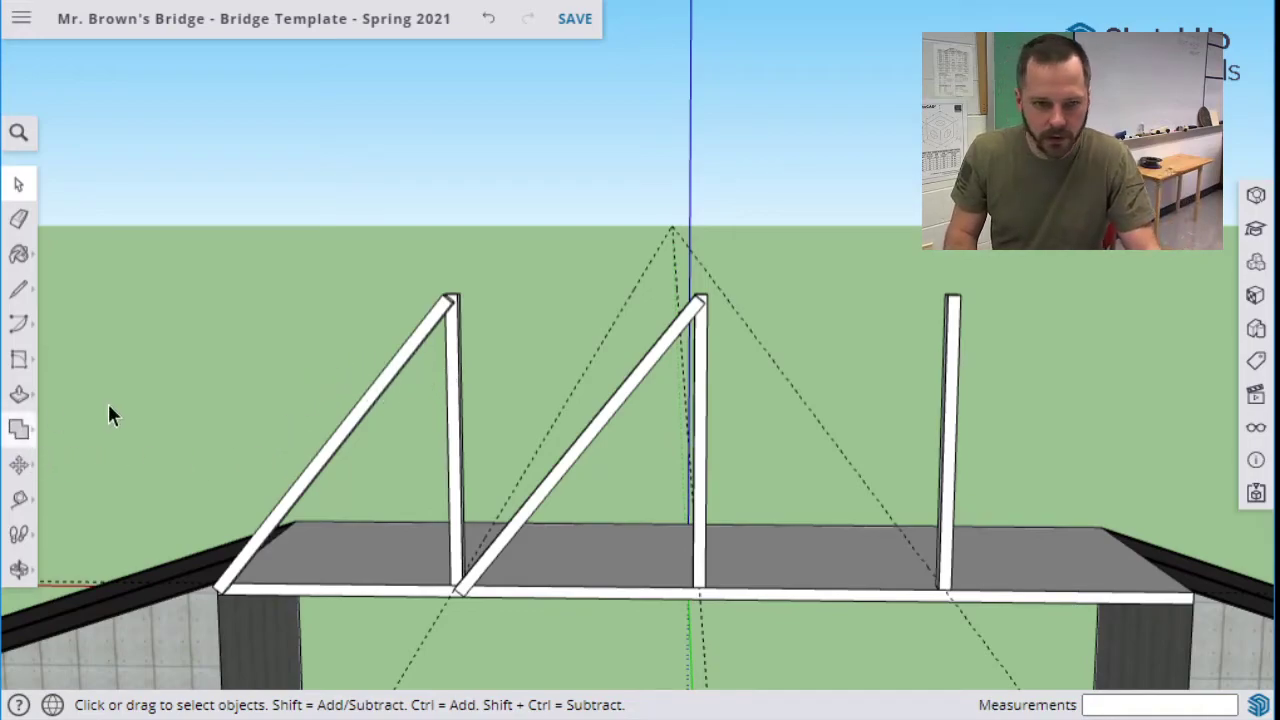
# Select both diagonal braces and make a copy rotated 180° about the vertical axis at the middle post's top.
pyautogui.click(370, 446)
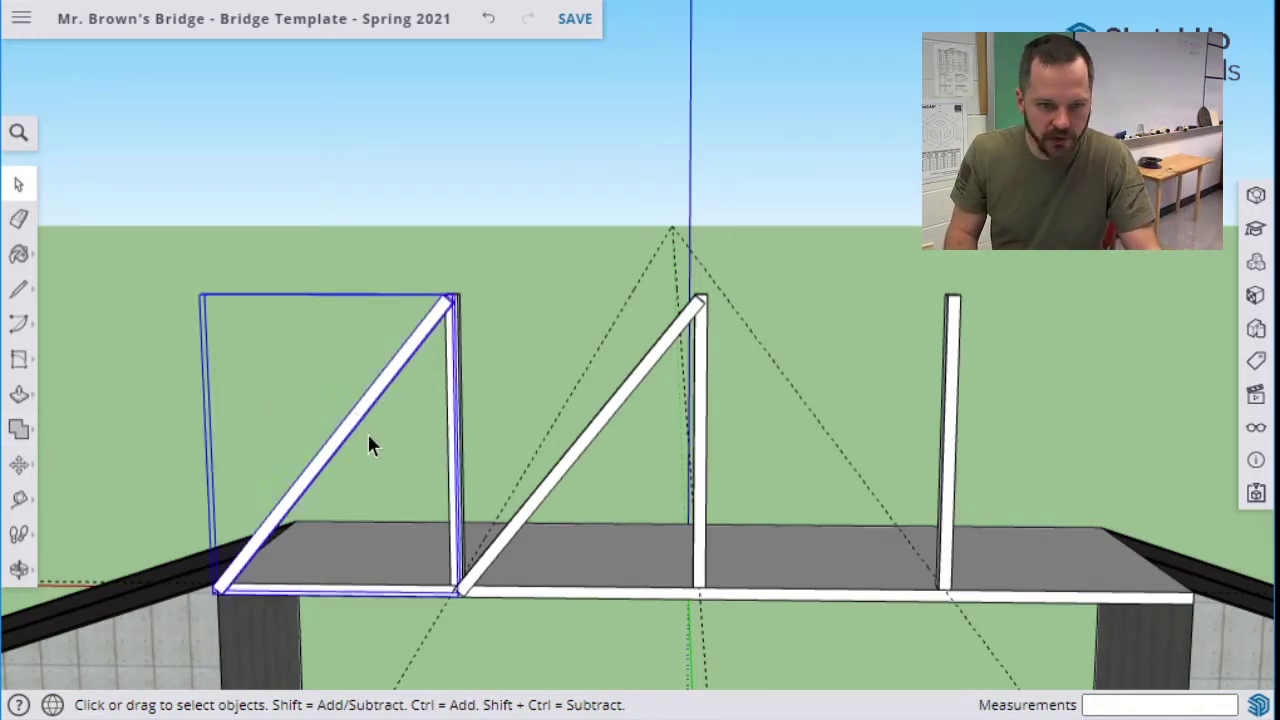
pyautogui.keyDown('shift'); pyautogui.click(548, 489); pyautogui.keyUp('shift')
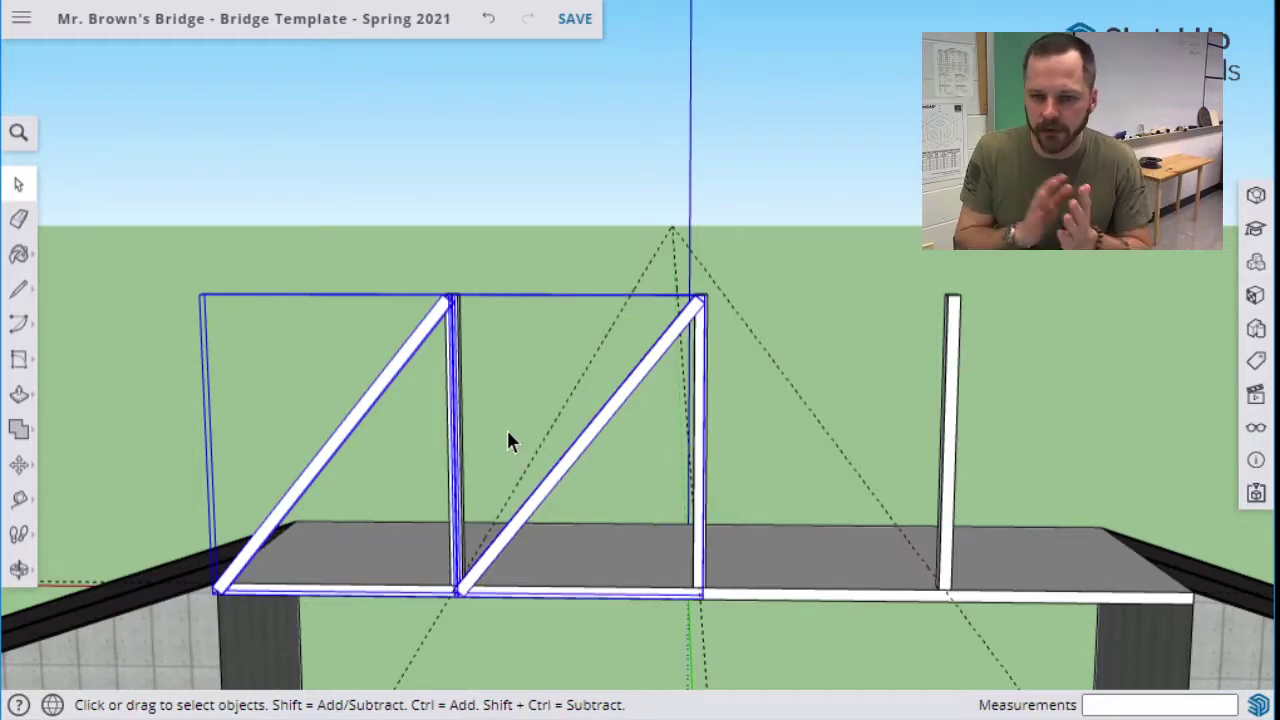
pyautogui.press('o')
pyautogui.moveTo(526, 329); pyautogui.dragTo(545, 663)
pyautogui.press('space')
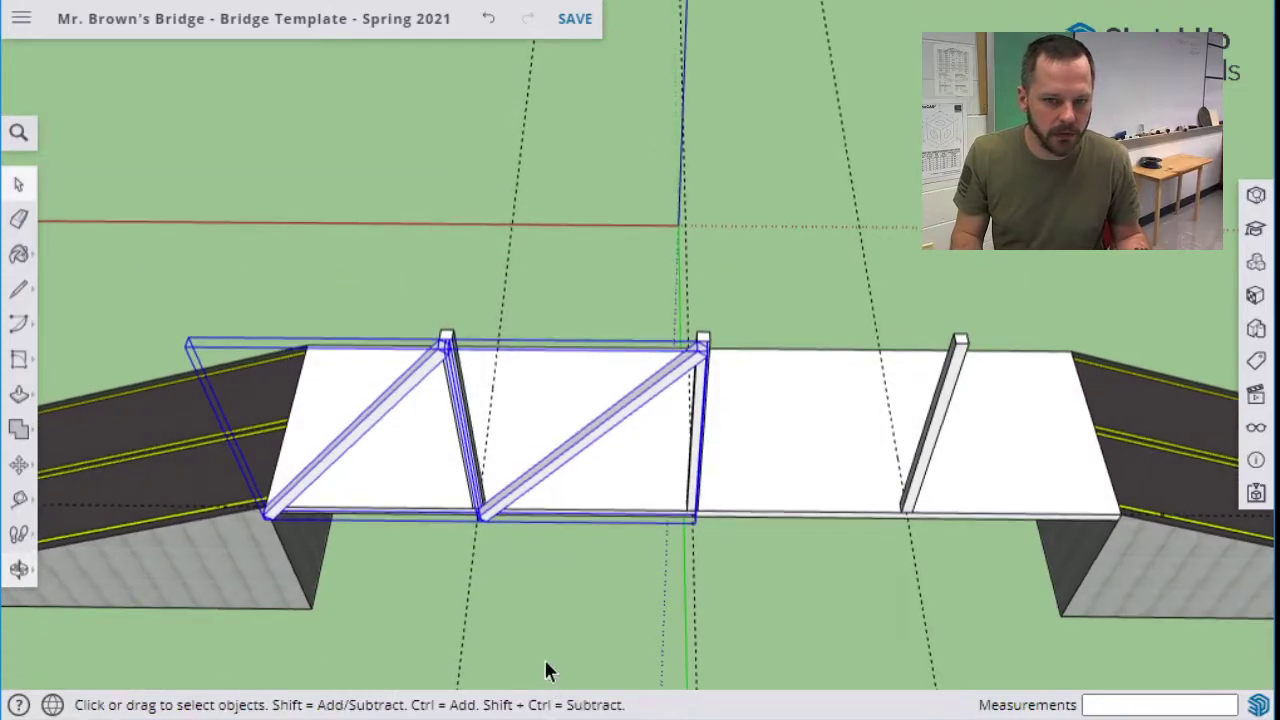
pyautogui.click(18, 464)
pyautogui.click(82, 465)
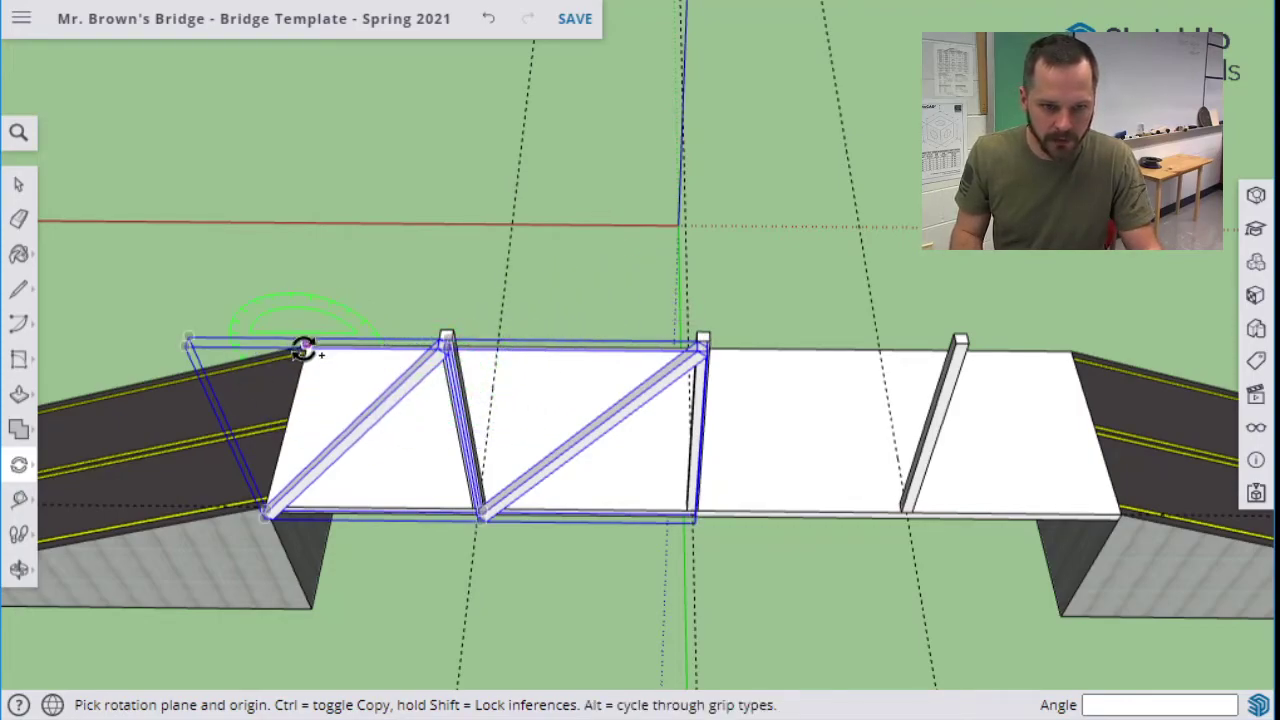
pyautogui.click(664, 342)
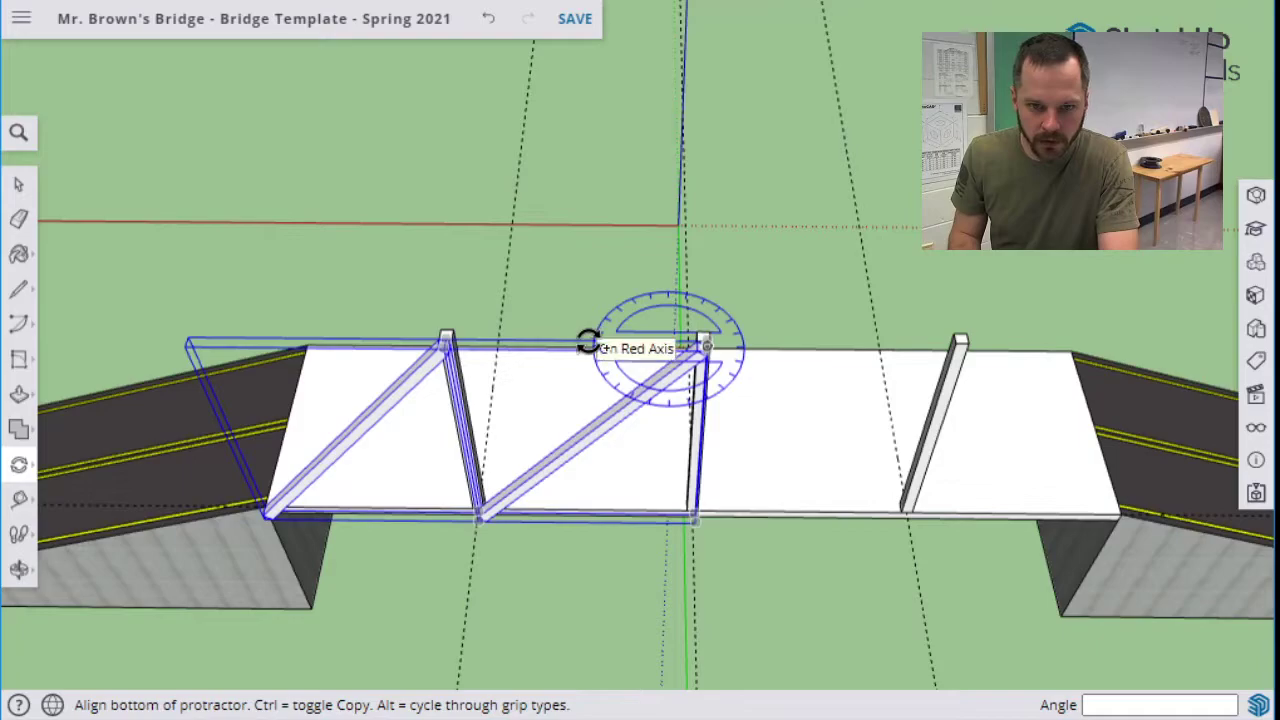
pyautogui.click(550, 340)
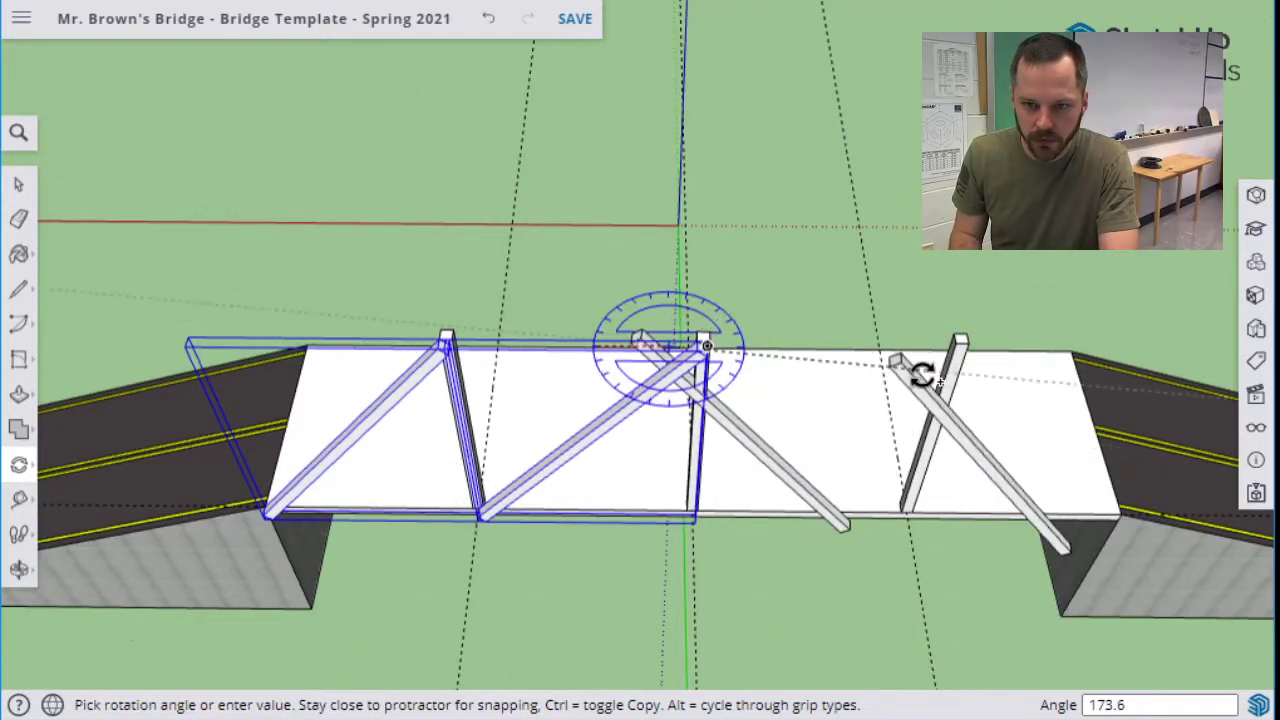
pyautogui.click(963, 355)
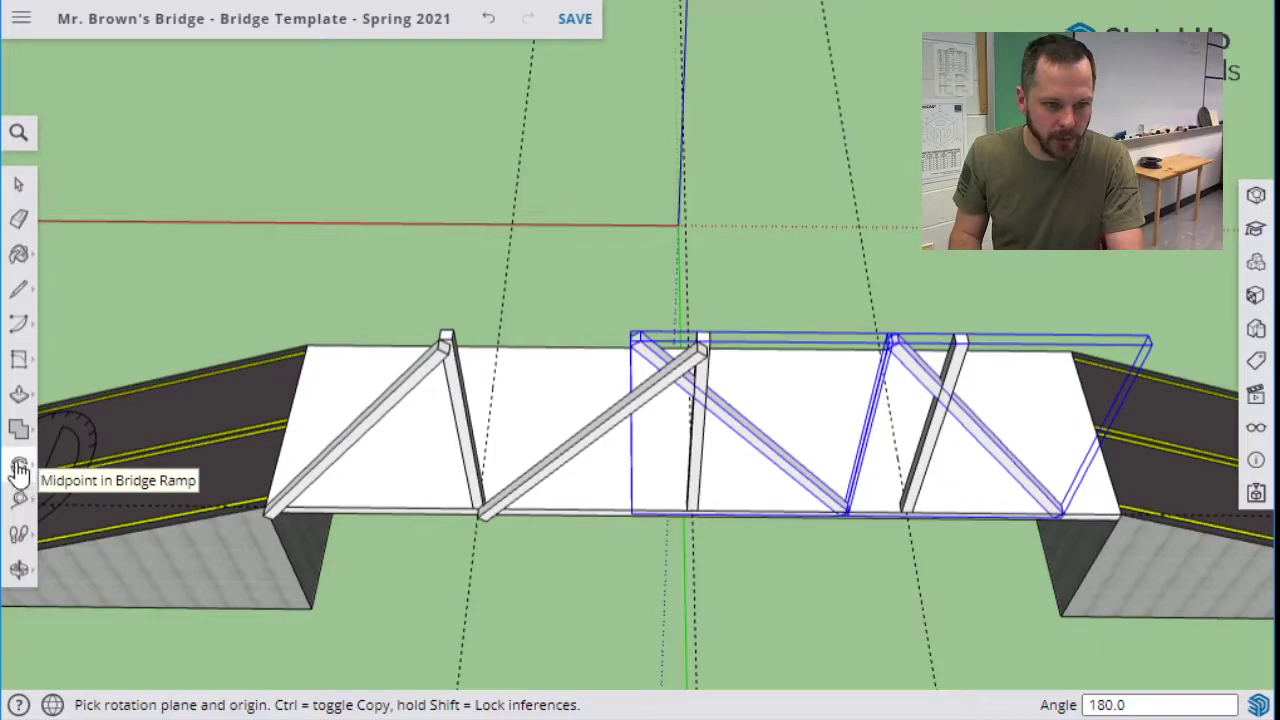
# Move the two rotated braces by their upper endpoint onto the top outer corner of the middle post, mirroring the original pair.
pyautogui.press('m')
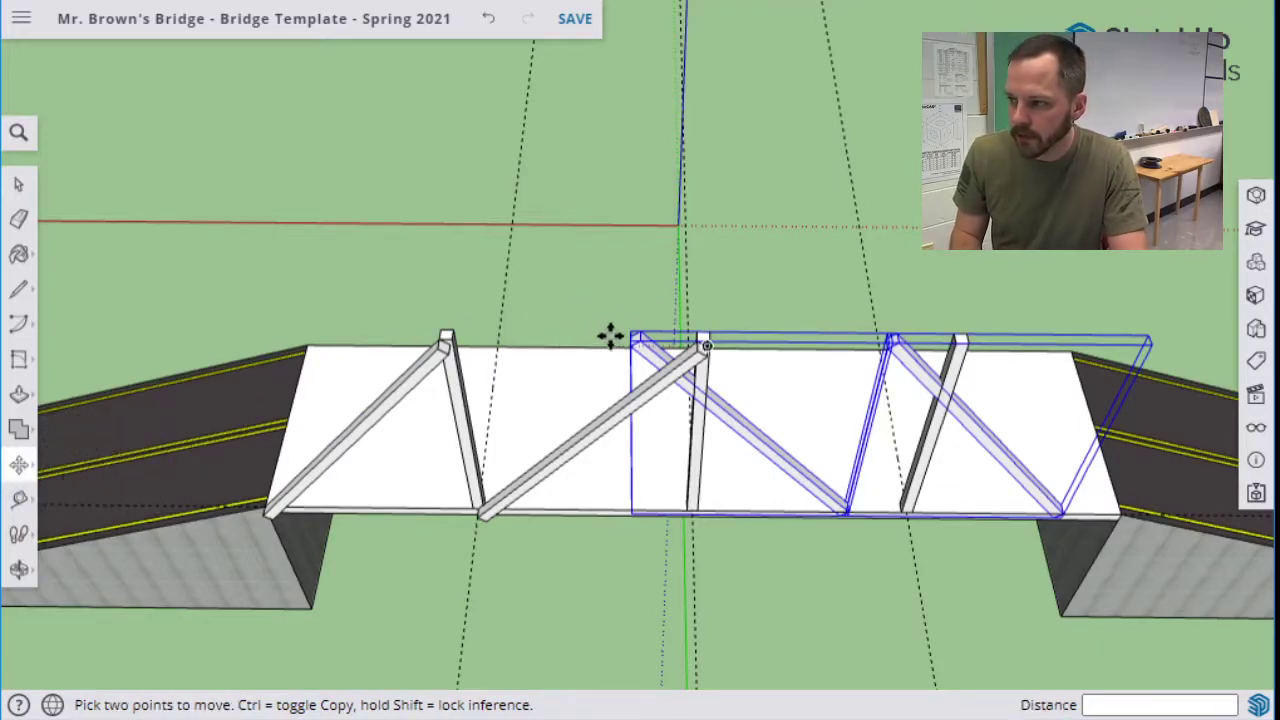
pyautogui.scroll(2, 645, 328)
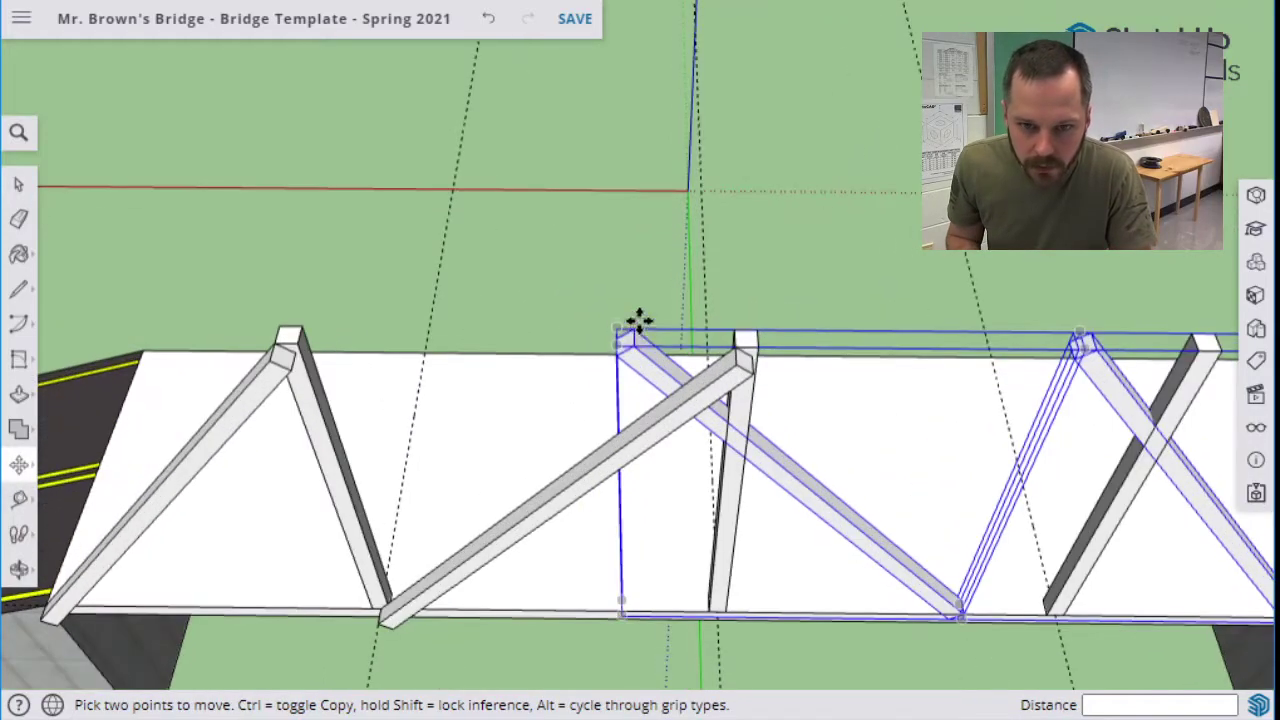
pyautogui.scroll(3, 645, 330)
pyautogui.scroll(-1, 657, 349)
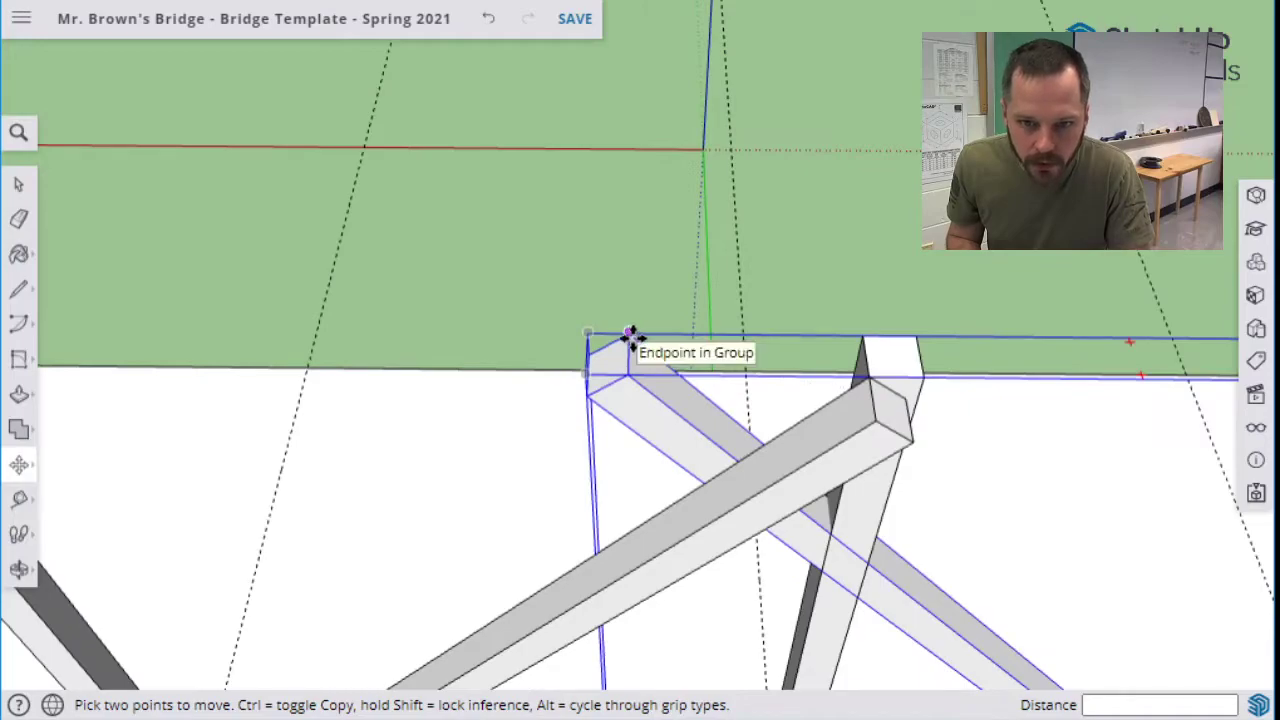
pyautogui.click(630, 335)
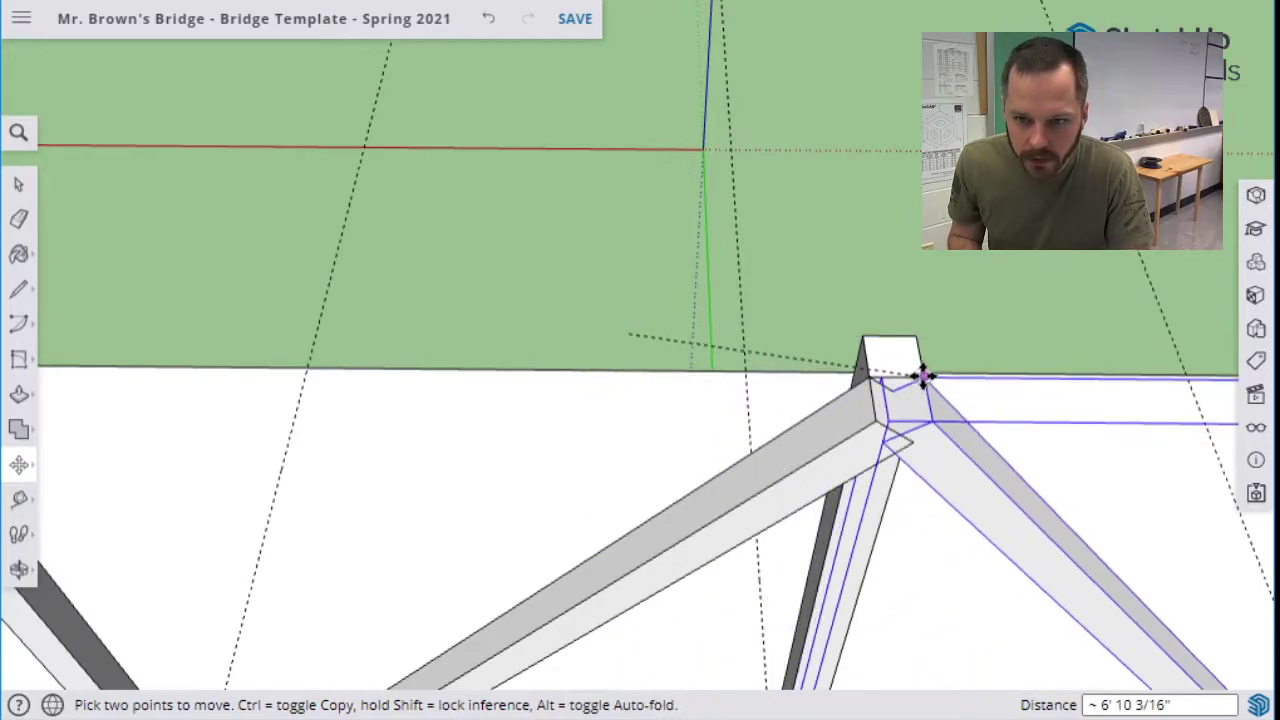
pyautogui.click(922, 375)
pyautogui.scroll(-5, 1057, 429)
pyautogui.moveTo(1089, 451); pyautogui.dragTo(797, 232, button='middle')
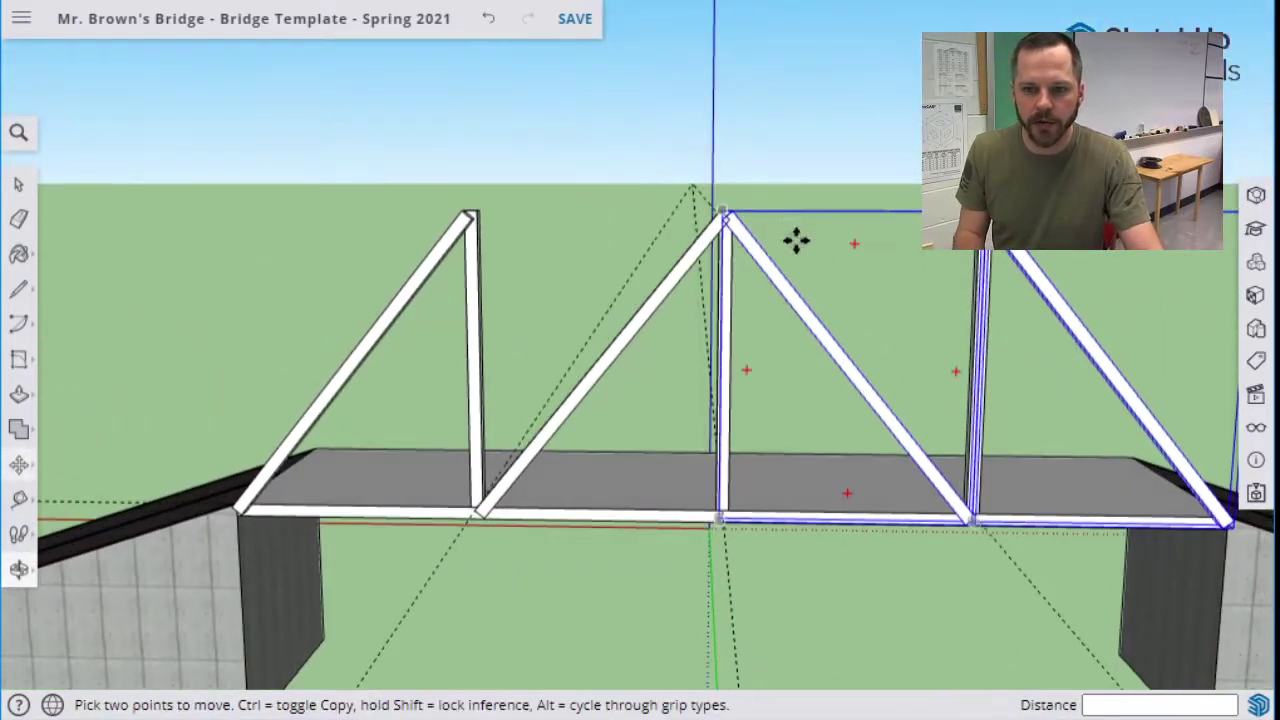
pyautogui.moveTo(657, 503); pyautogui.dragTo(932, 481, button='middle')
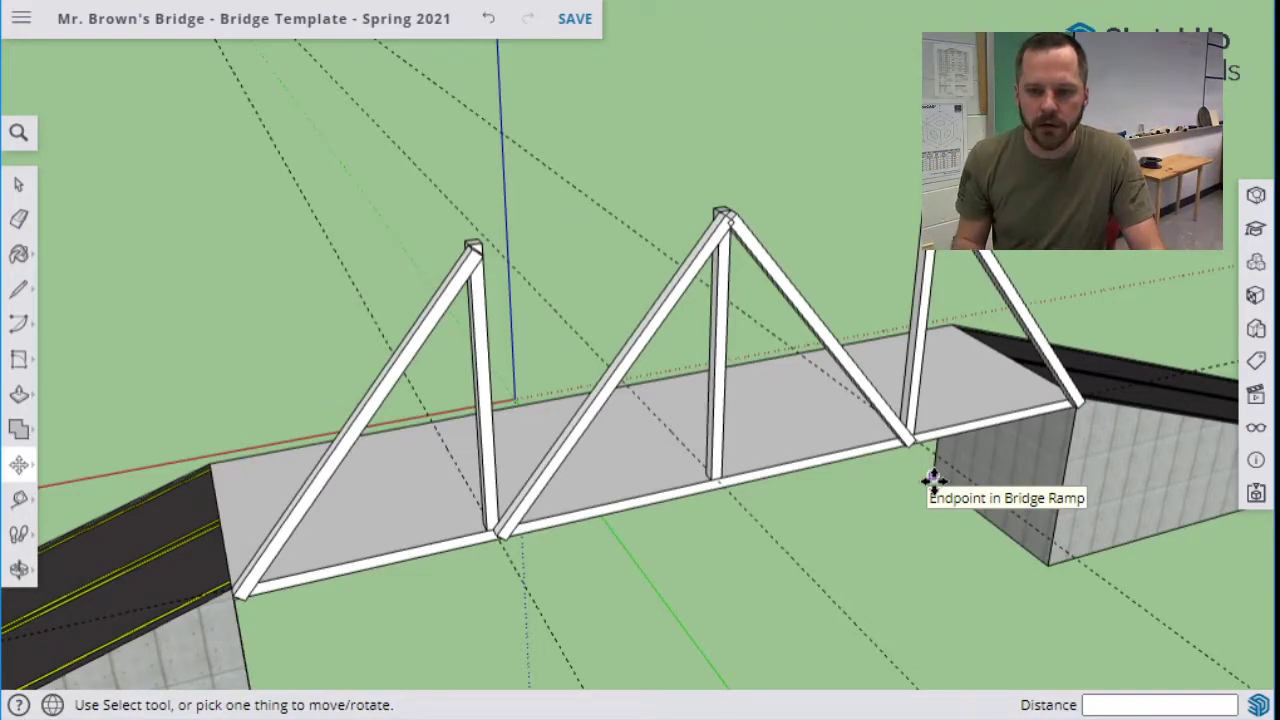
# Undo the move and the rotated copy of the two diagonal braces.
pyautogui.hotkey('ctrl', 'z')
pyautogui.hotkey('ctrl', 'z')
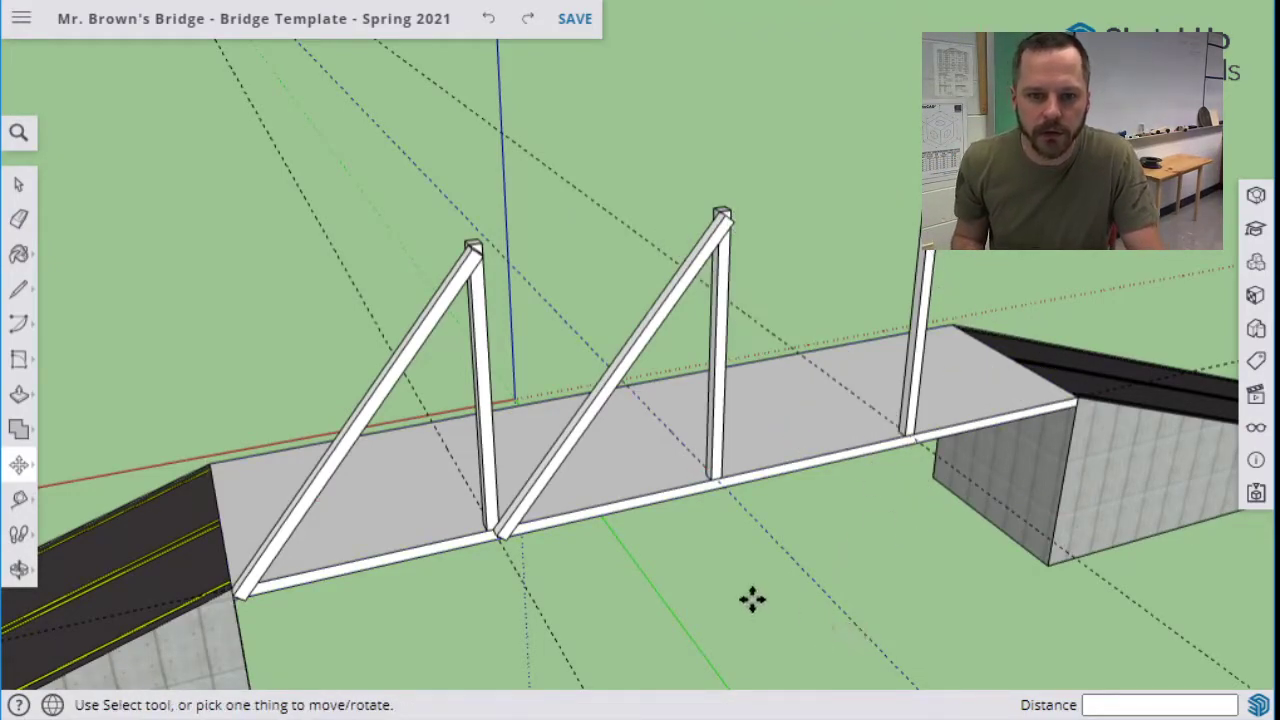
# Try flipping both original diagonal braces along the red direction, and undo the flip.
pyautogui.click(18, 184)
pyautogui.click(391, 420)
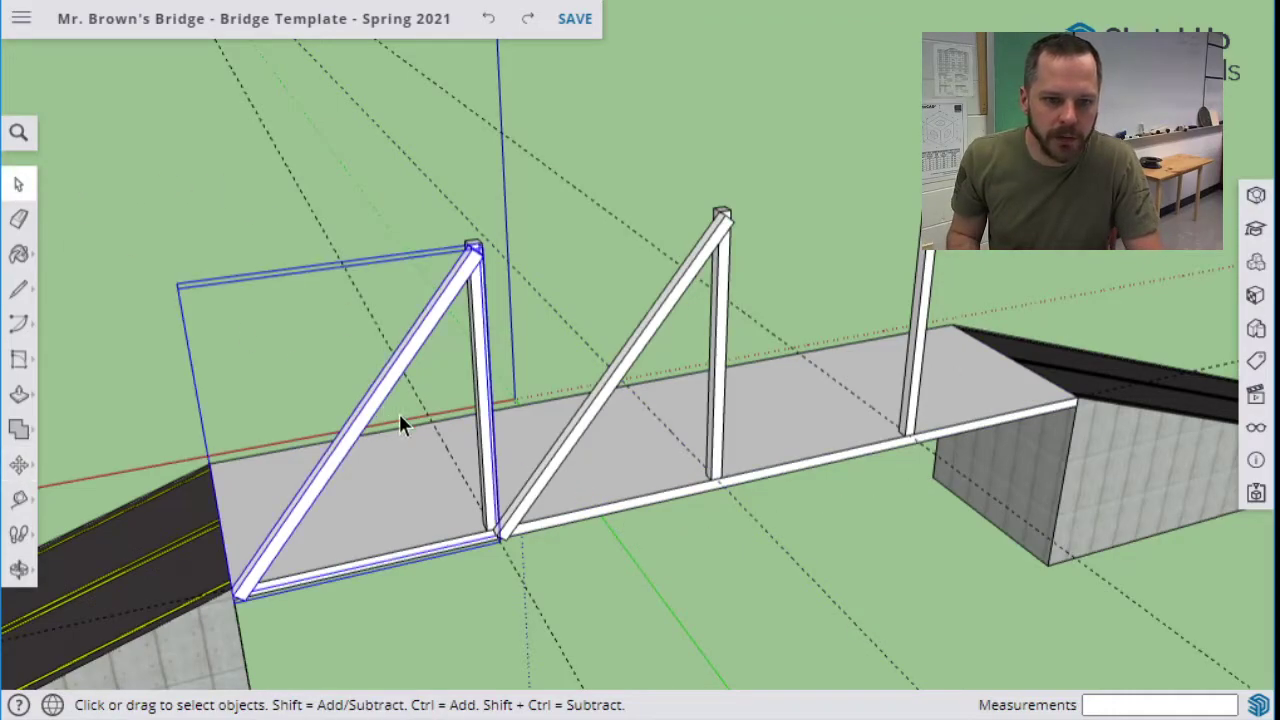
pyautogui.keyDown('shift'); pyautogui.click(605, 405); pyautogui.keyUp('shift')
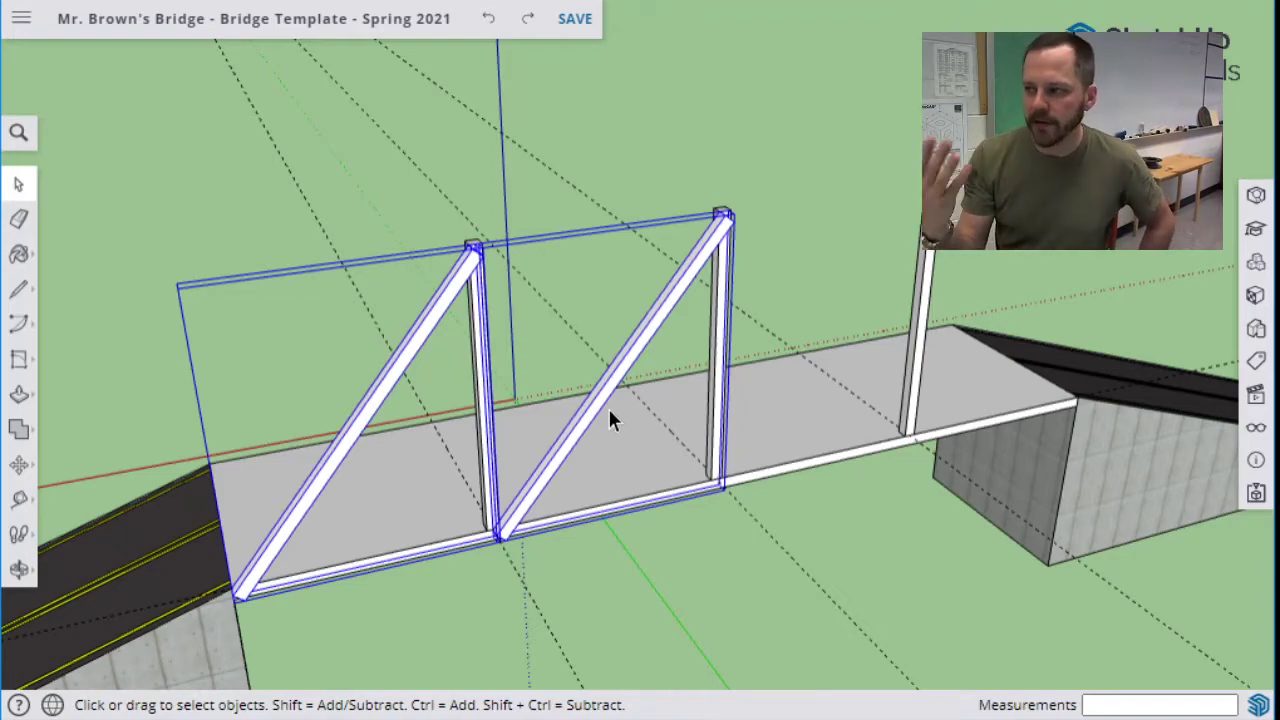
pyautogui.moveTo(586, 397); pyautogui.dragTo(460, 363, button='middle')
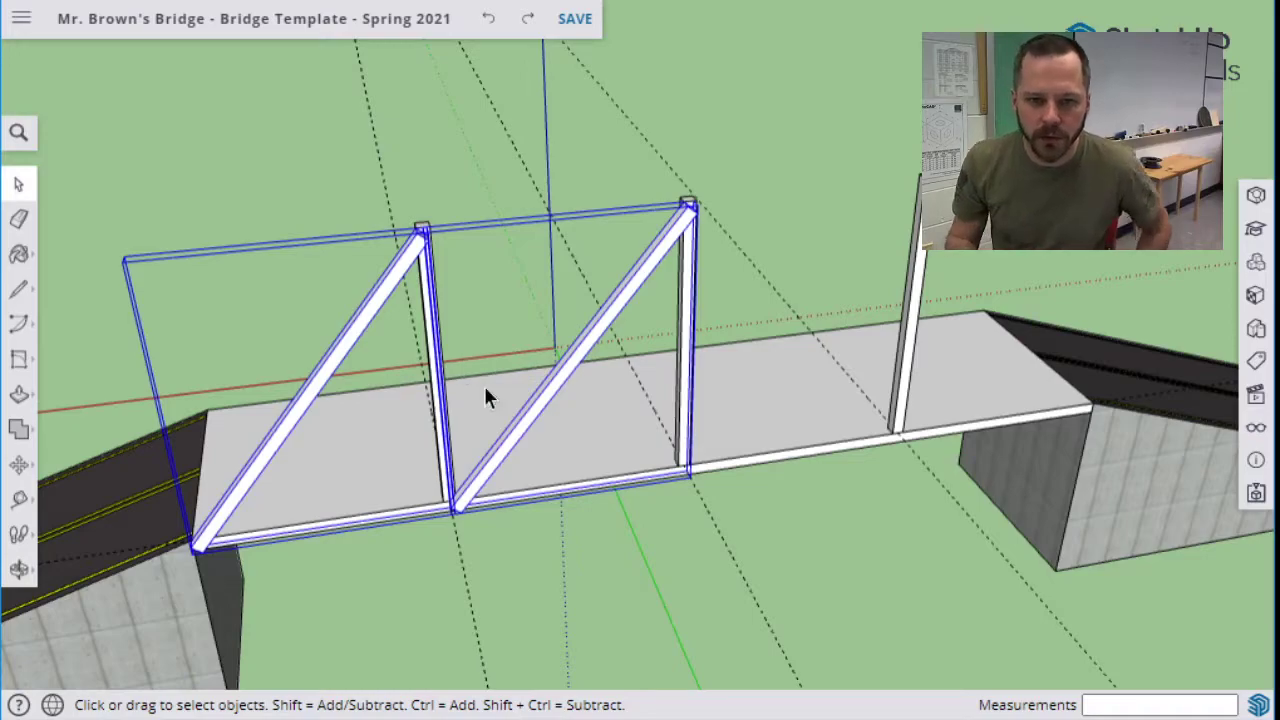
pyautogui.rightClick(573, 371)
pyautogui.moveTo(575, 377)
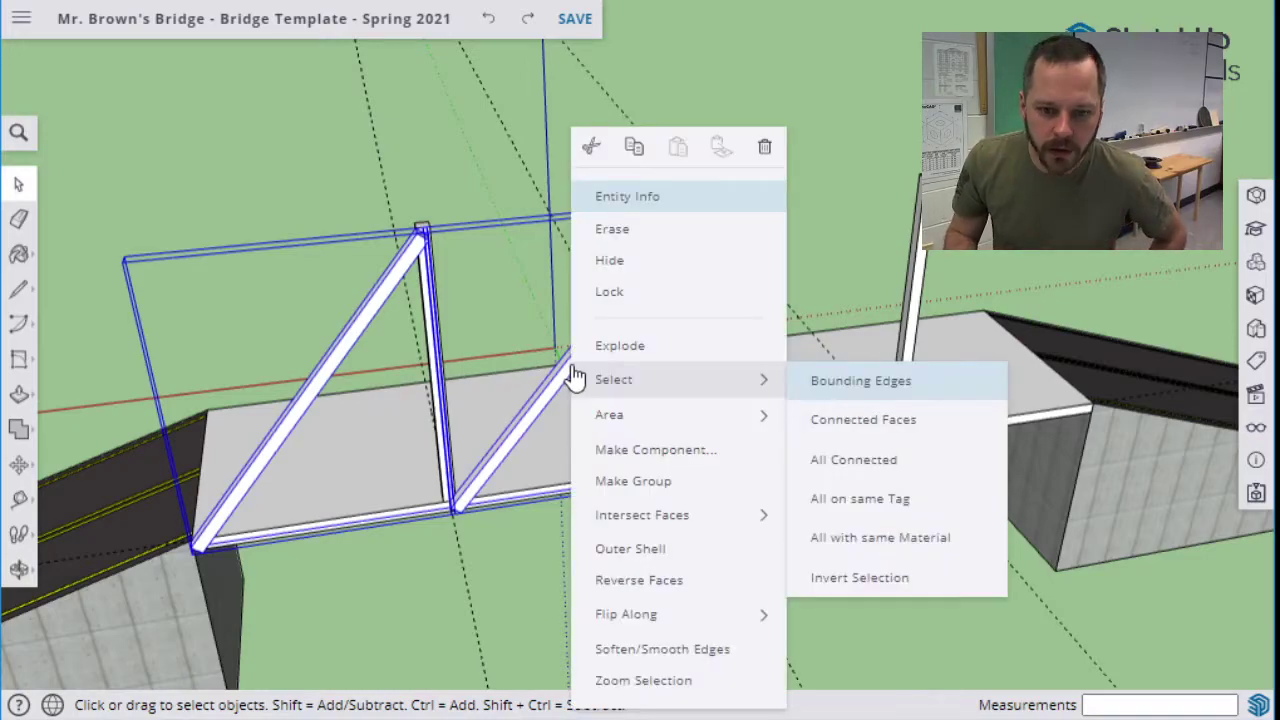
pyautogui.moveTo(604, 614)
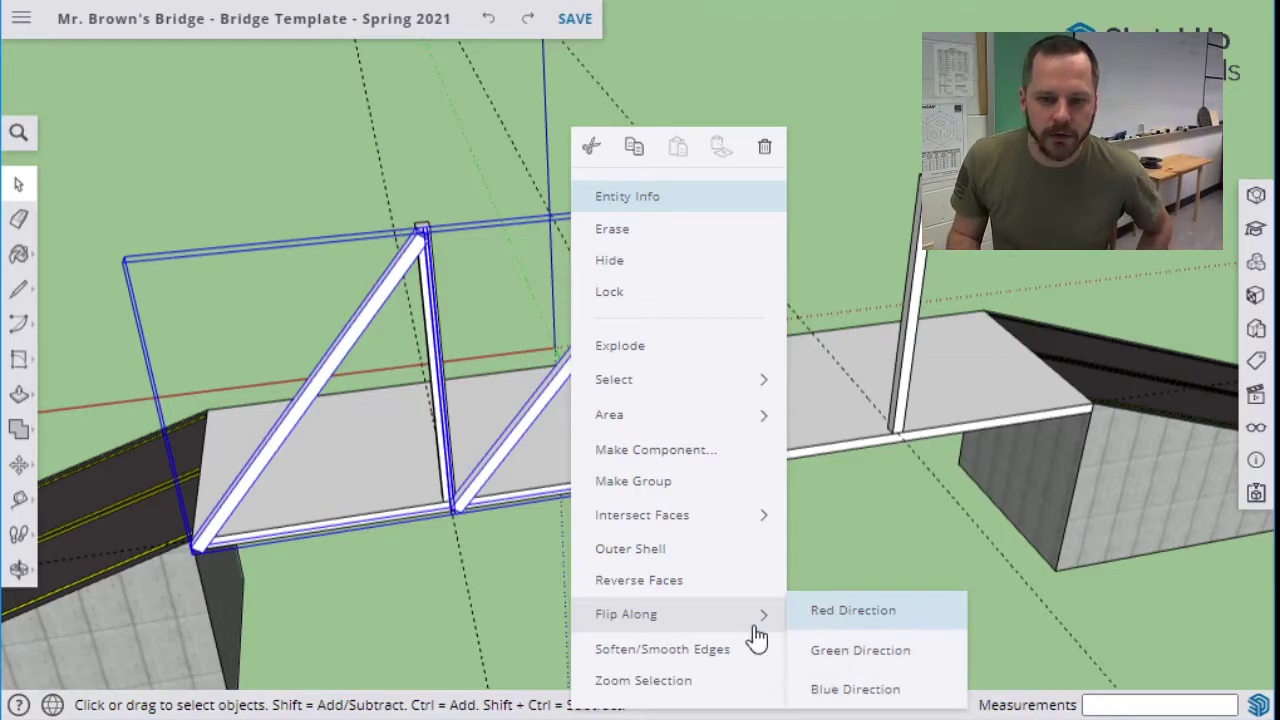
pyautogui.click(845, 625)
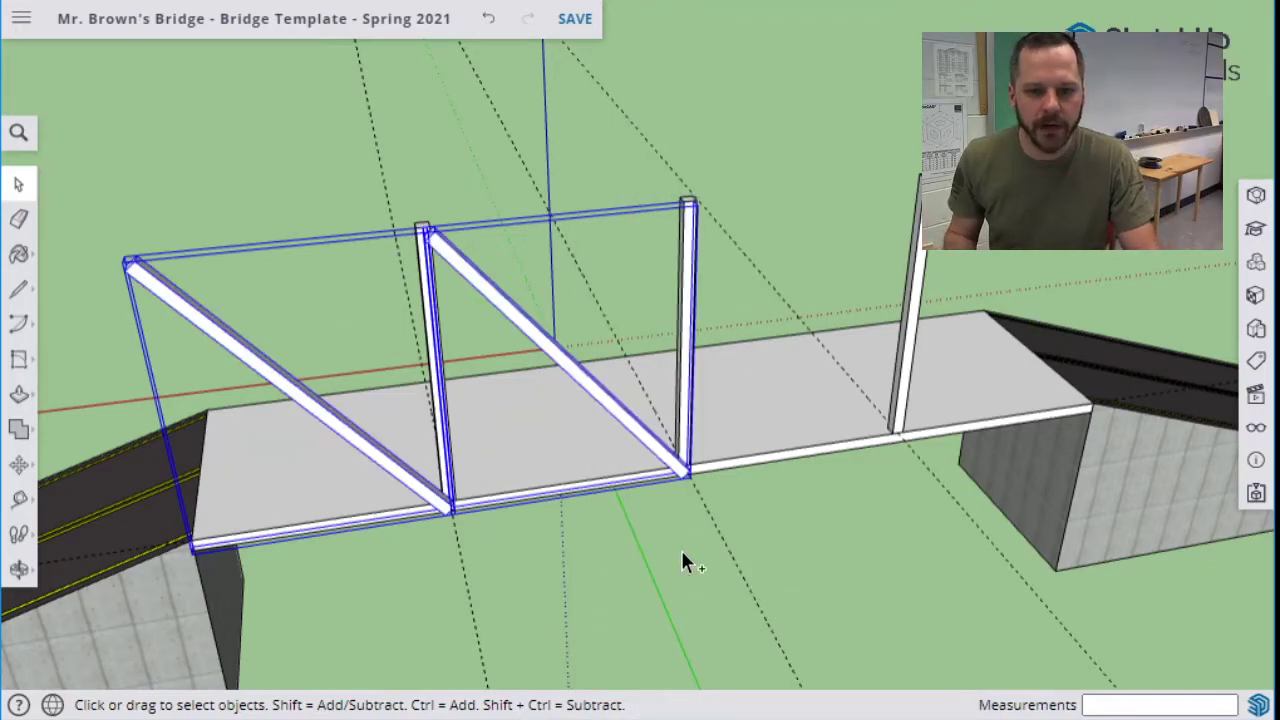
pyautogui.hotkey('ctrl', 'z')
# Try flipping both diagonal braces along the green direction, and undo the flip.
pyautogui.click(337, 355)
pyautogui.keyDown('shift'); pyautogui.click(546, 391); pyautogui.keyUp('shift')
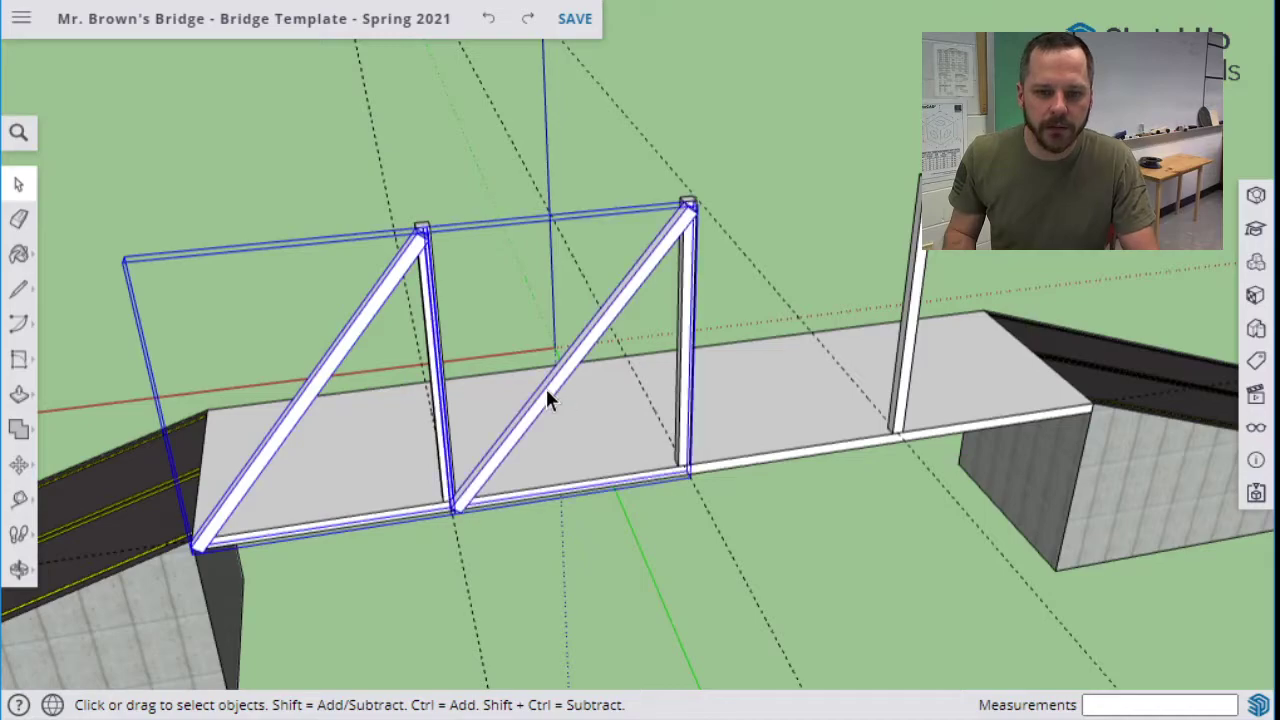
pyautogui.rightClick(546, 391)
pyautogui.moveTo(671, 623)
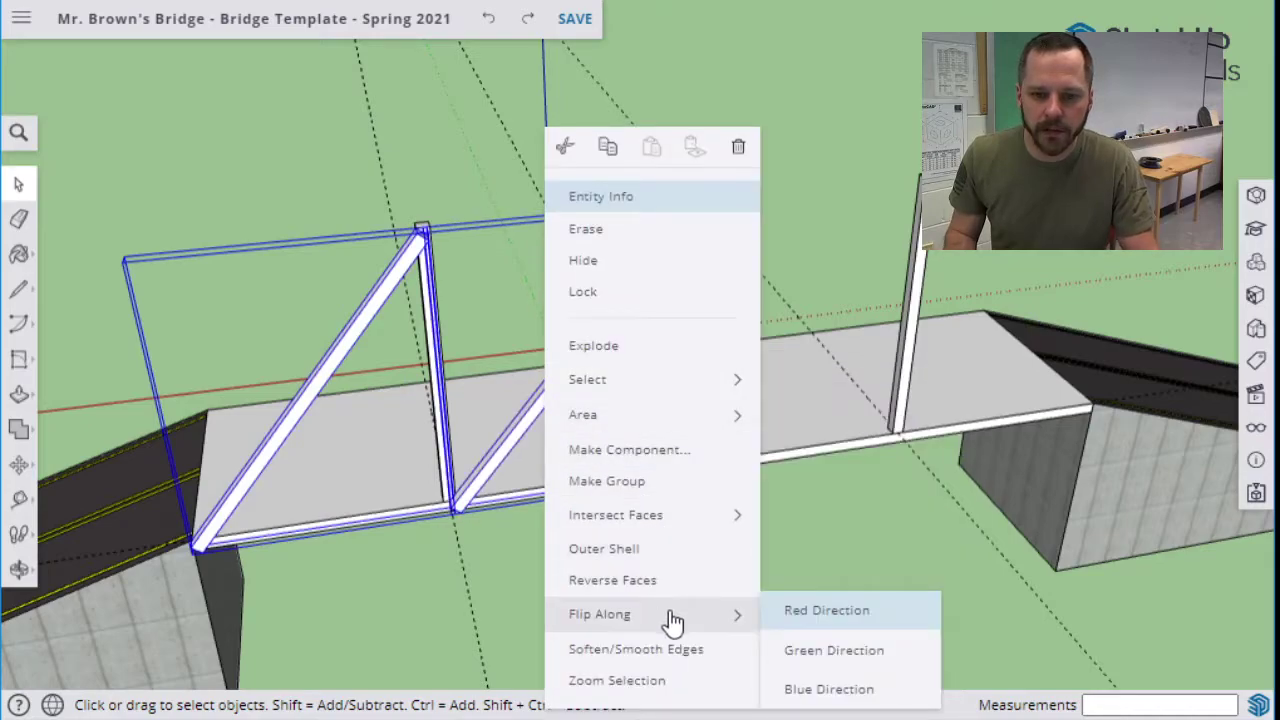
pyautogui.click(845, 652)
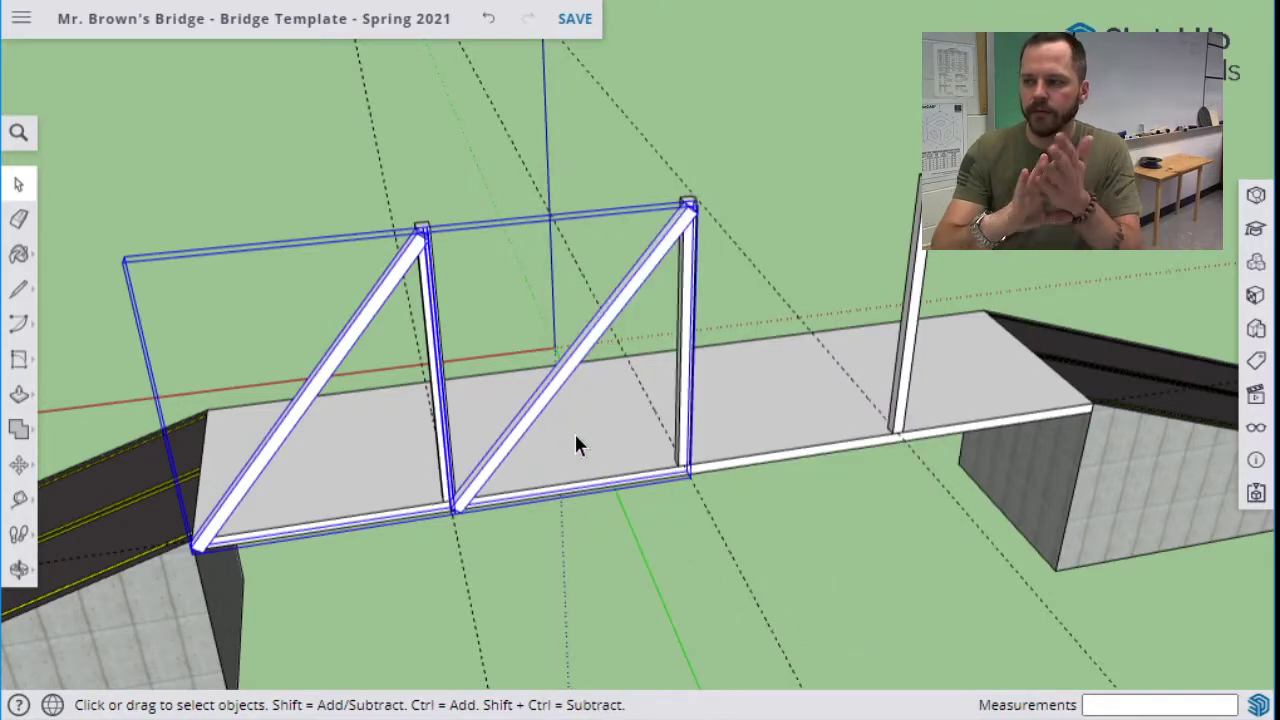
pyautogui.hotkey('ctrl', 'z')
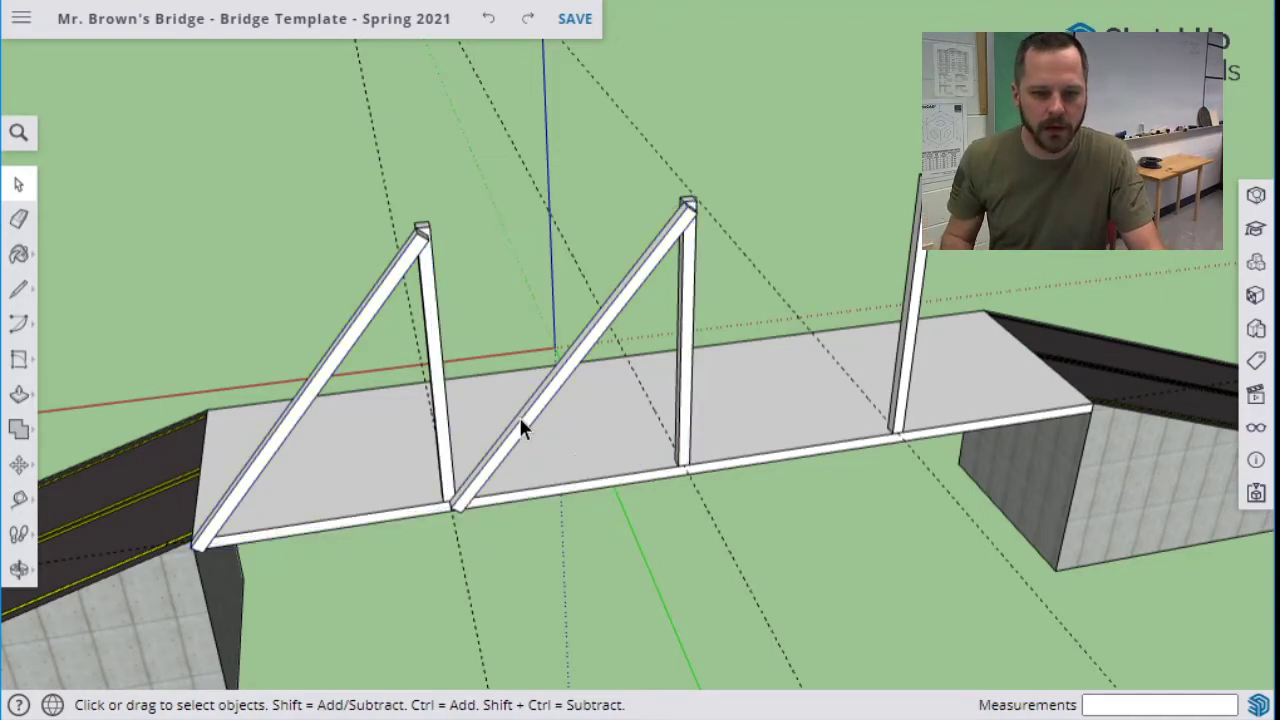
# Select both diagonal braces and flip them along the blue direction.
pyautogui.click(363, 340)
pyautogui.keyDown('shift'); pyautogui.click(577, 366); pyautogui.keyUp('shift')
pyautogui.rightClick(577, 362)
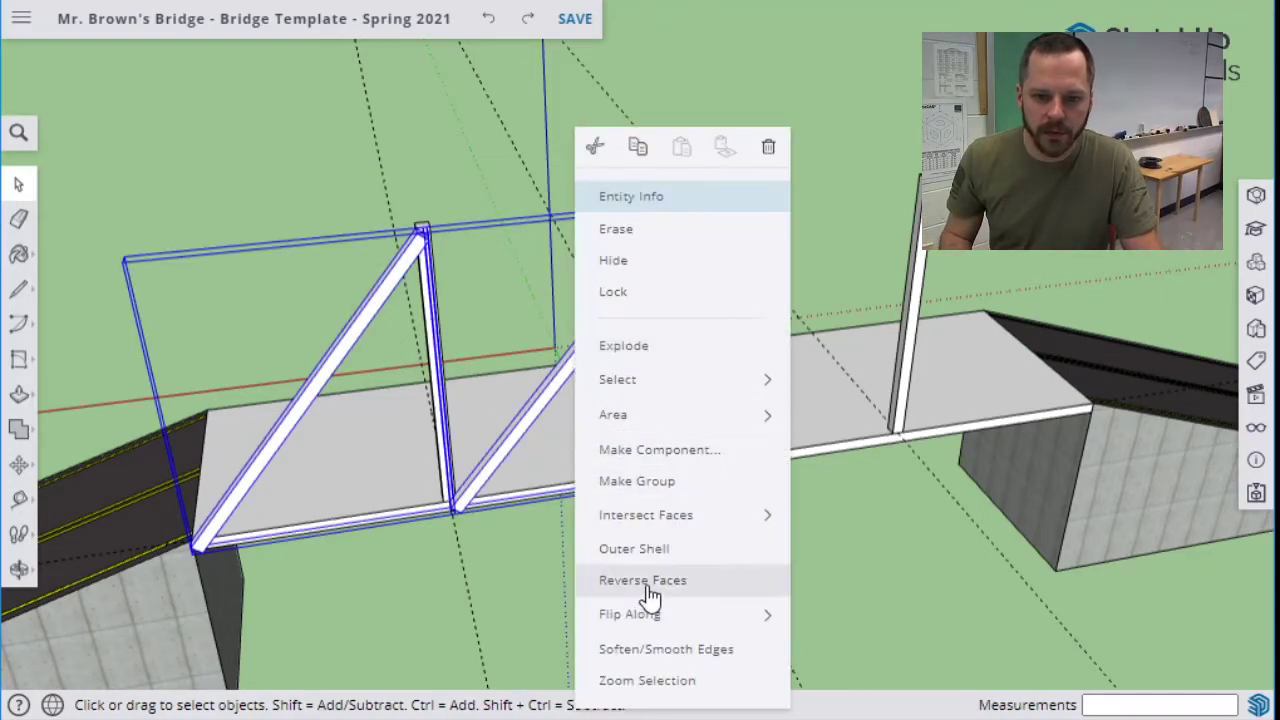
pyautogui.moveTo(660, 617)
pyautogui.click(858, 689)
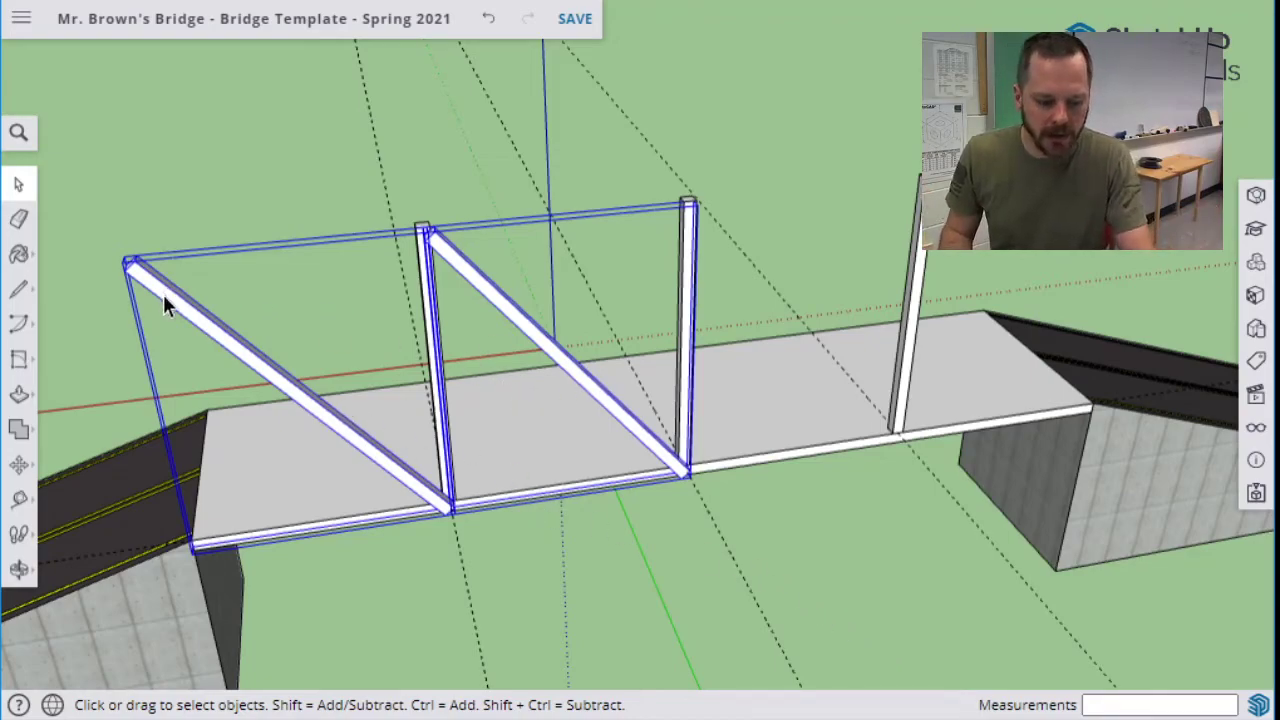
# Move the flipped brace pair by its upper outer endpoint onto the top corner of the middle post.
pyautogui.press('m')
pyautogui.click(130, 262)
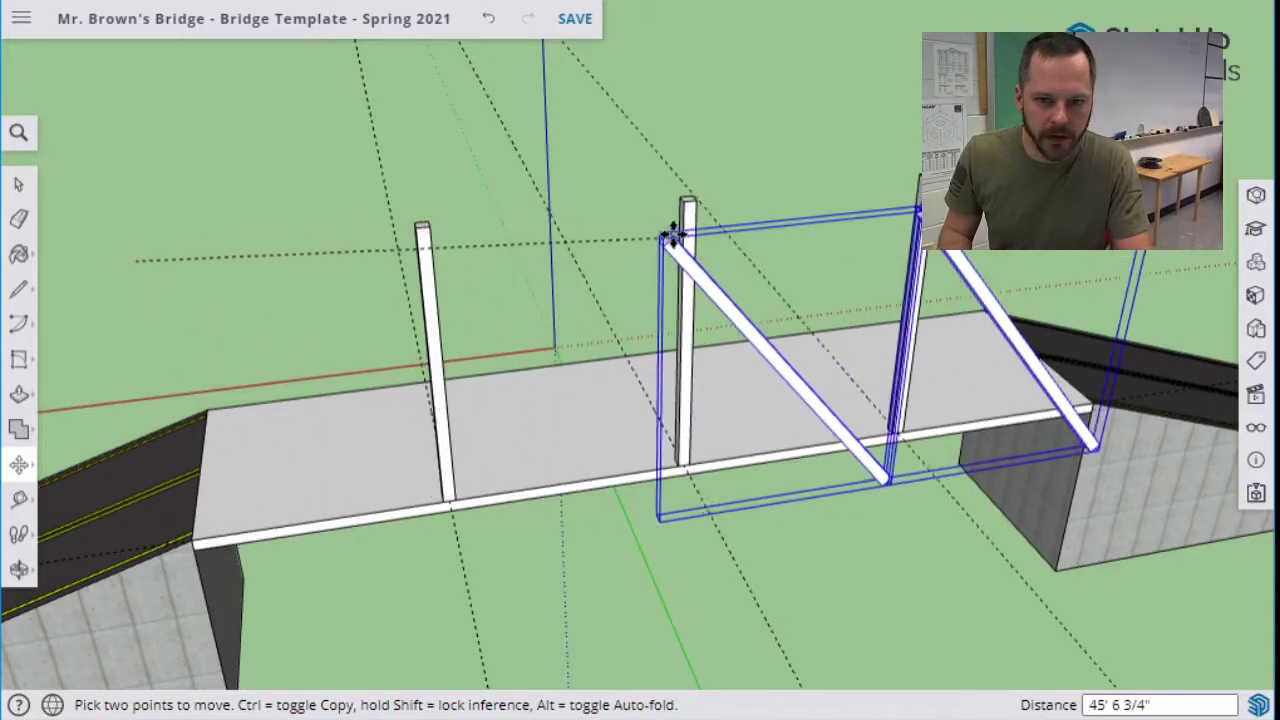
pyautogui.scroll(3, 697, 207)
pyautogui.scroll(2, 700, 207)
pyautogui.click(686, 206)
pyautogui.scroll(-6, 786, 363)
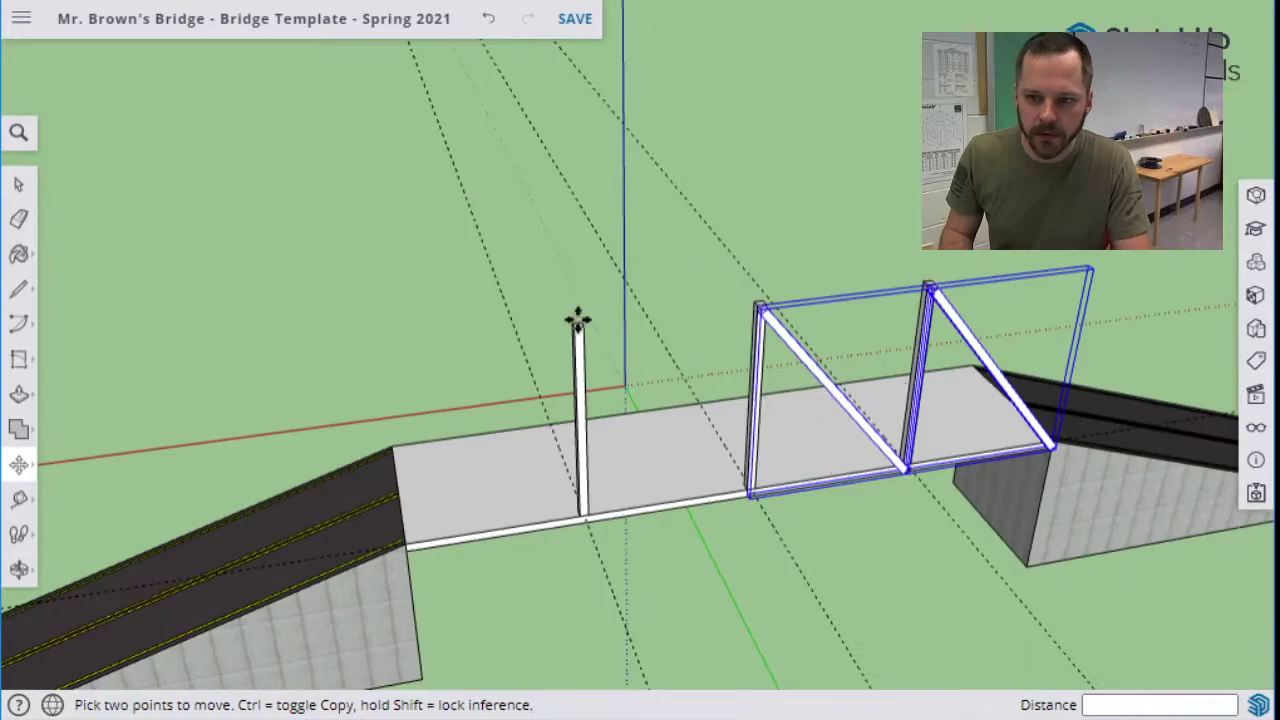
pyautogui.moveTo(640, 385); pyautogui.dragTo(569, 314, button='middle')
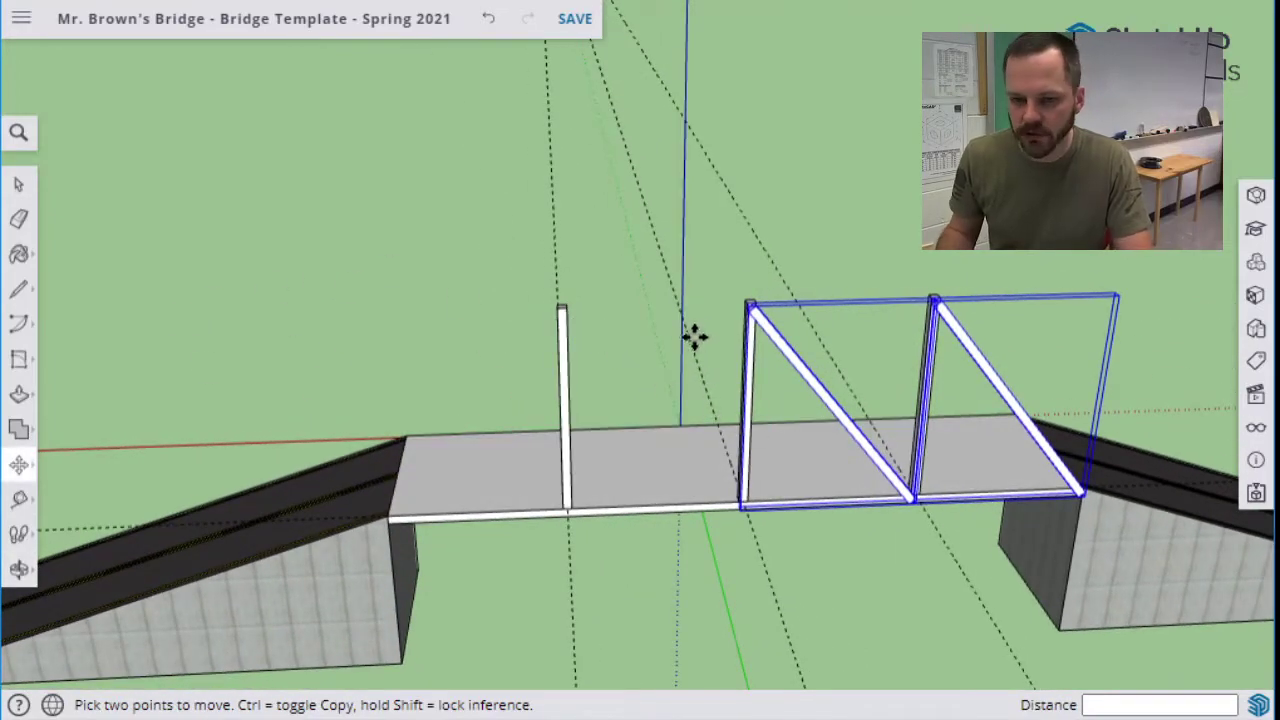
# Undo the move and the blue-direction flip of the brace pair.
pyautogui.hotkey('ctrl', 'z')
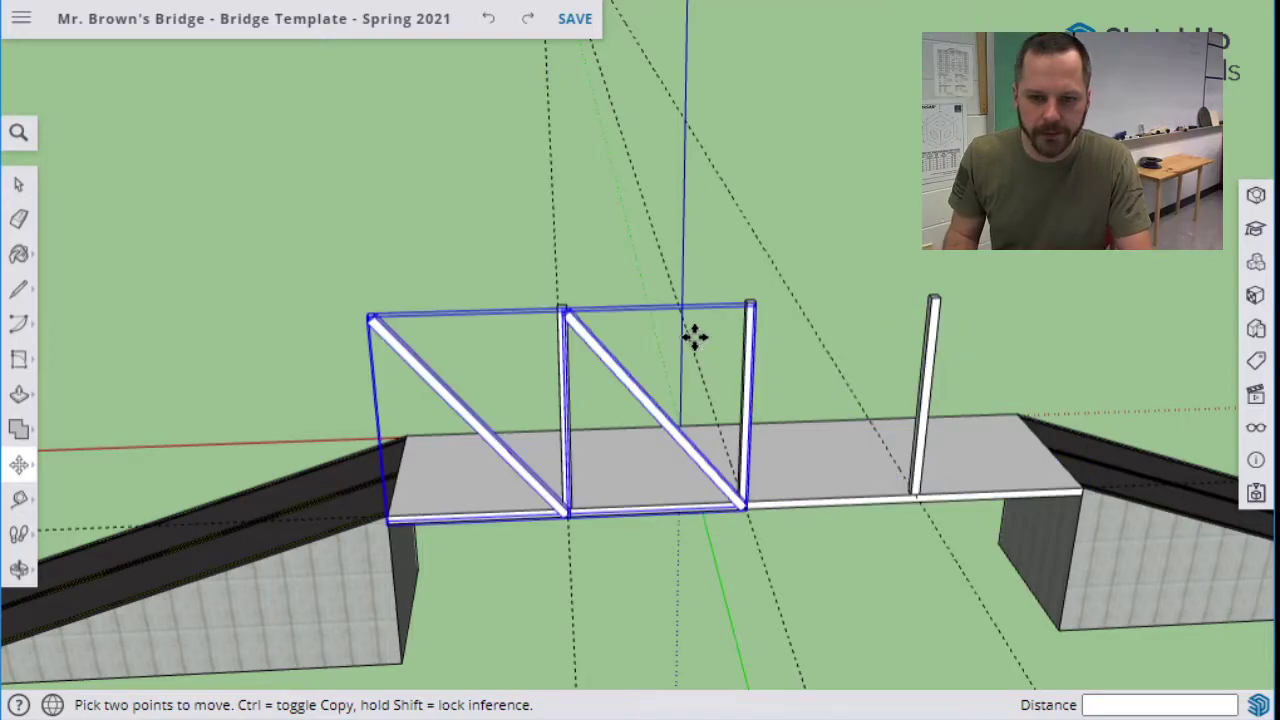
pyautogui.hotkey('ctrl', 'z')
pyautogui.scroll(2, 749, 409)
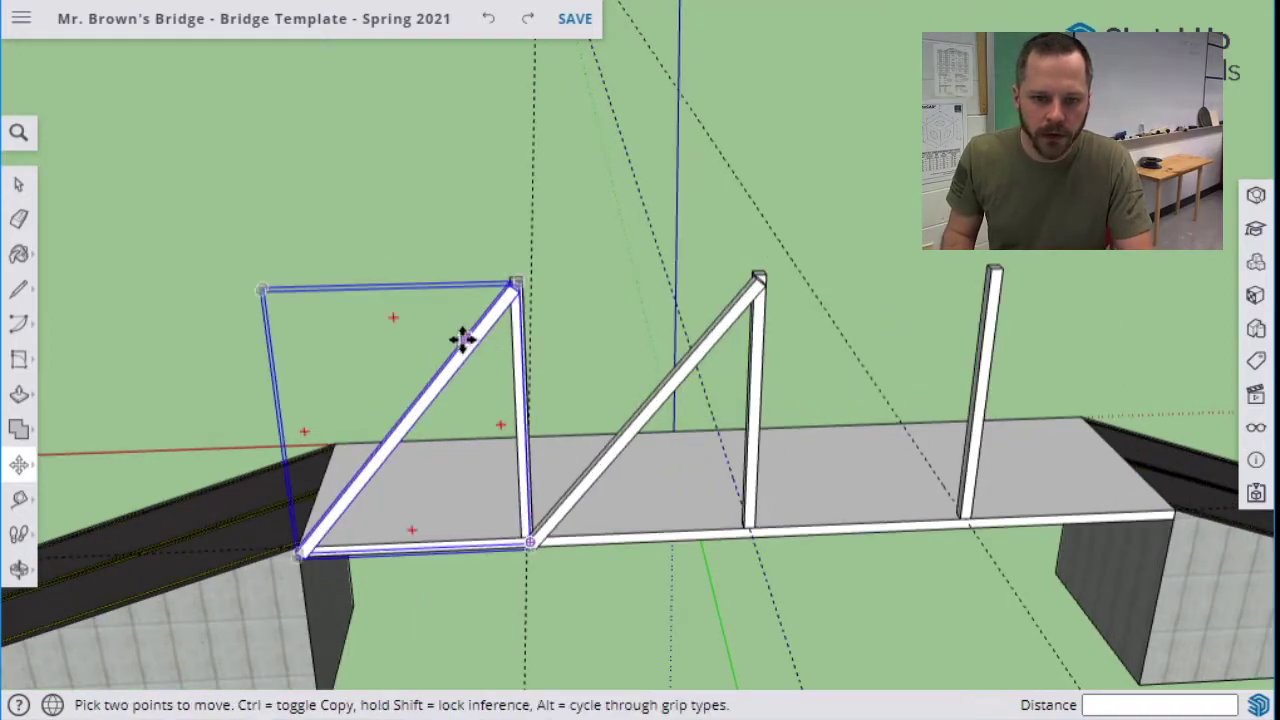
pyautogui.click(20, 186)
pyautogui.click(436, 394)
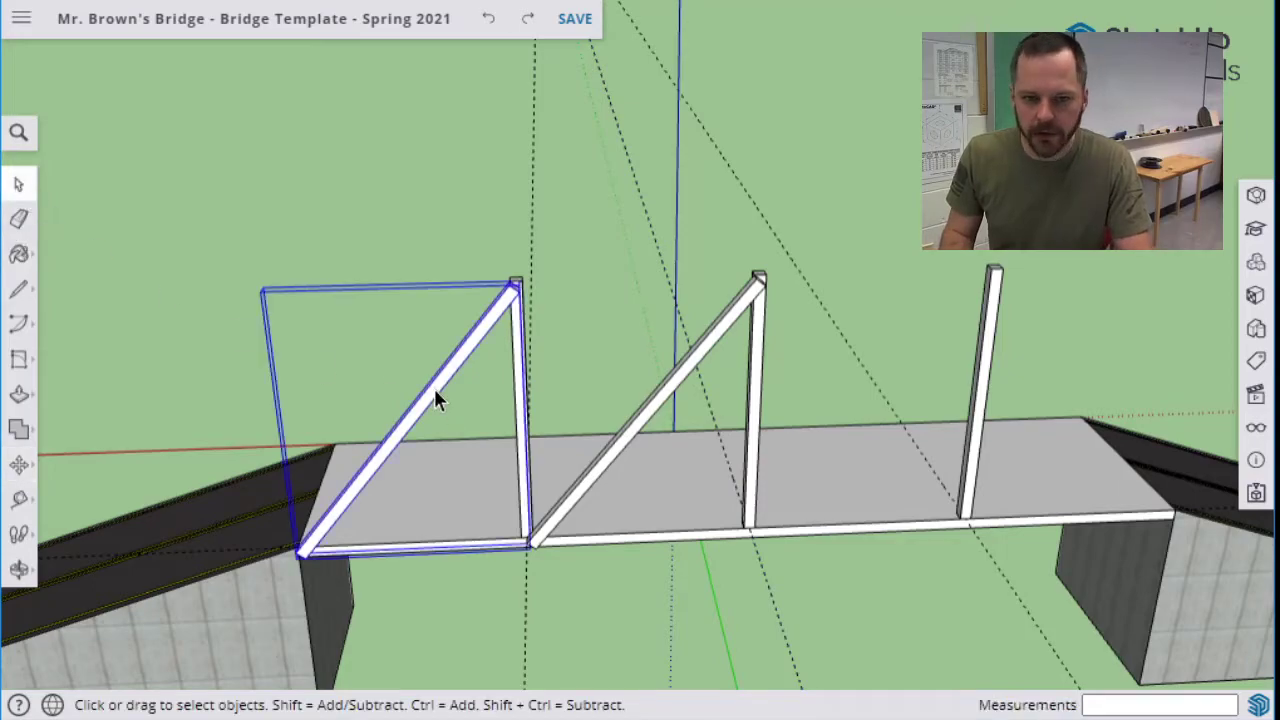
pyautogui.keyDown('shift'); pyautogui.click(675, 393); pyautogui.keyUp('shift')
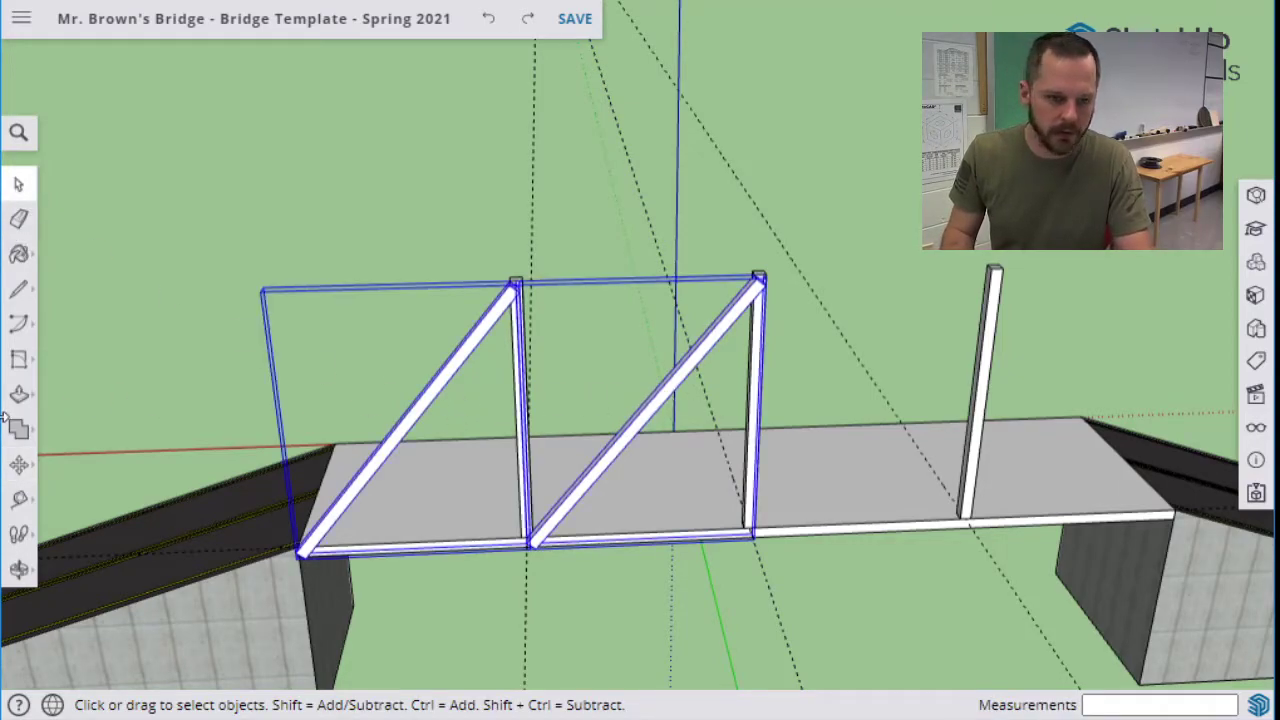
pyautogui.rightClick(370, 462)
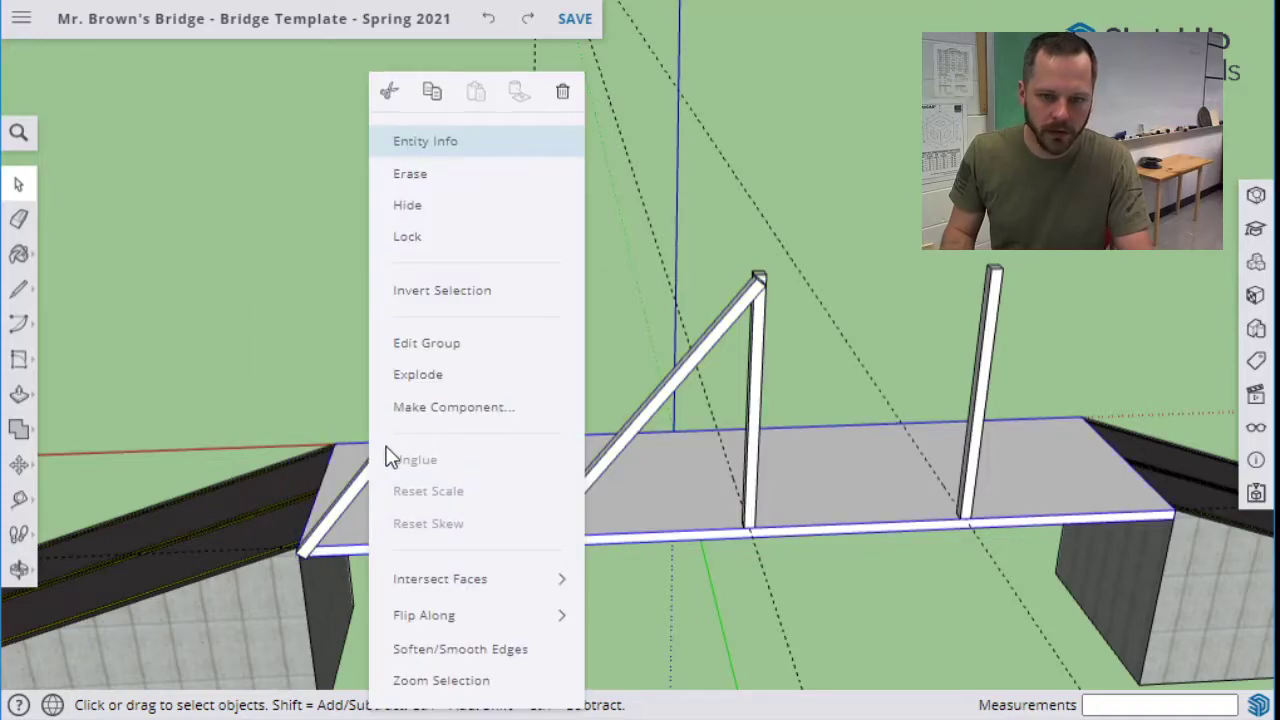
pyautogui.moveTo(560, 615)
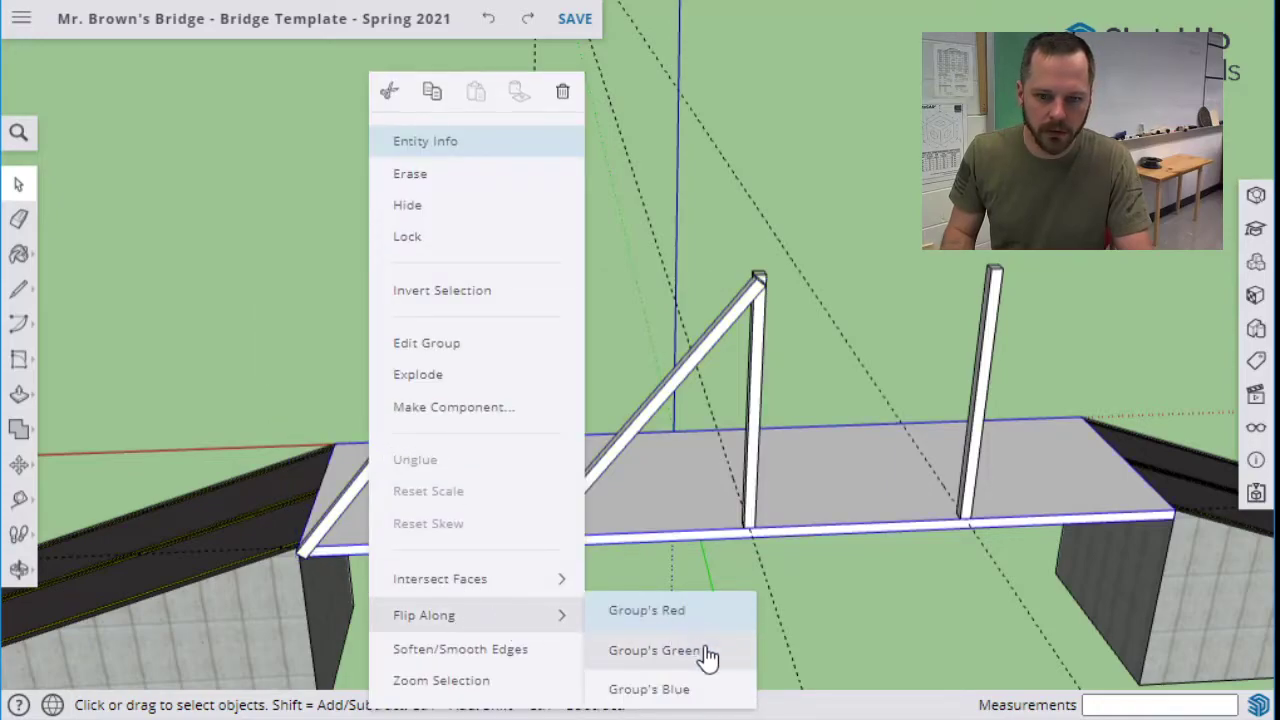
pyautogui.click(698, 620)
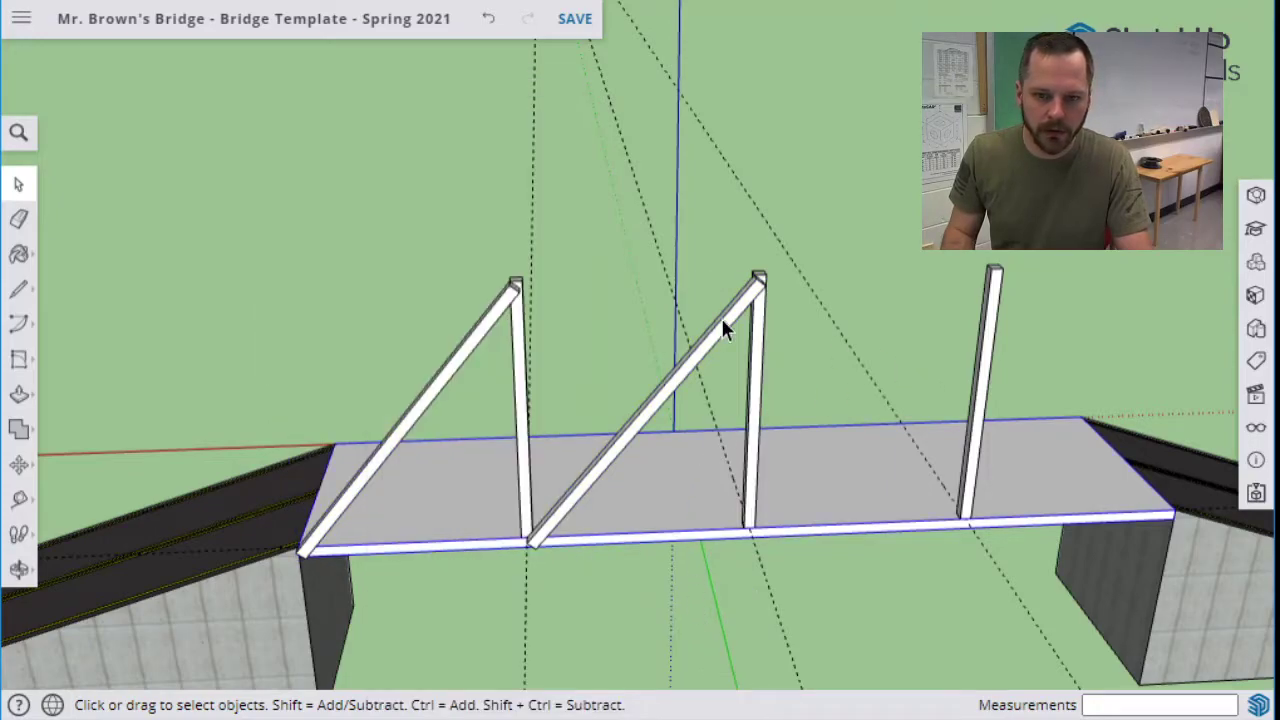
pyautogui.scroll(-4, 580, 455)
pyautogui.press('Delete')
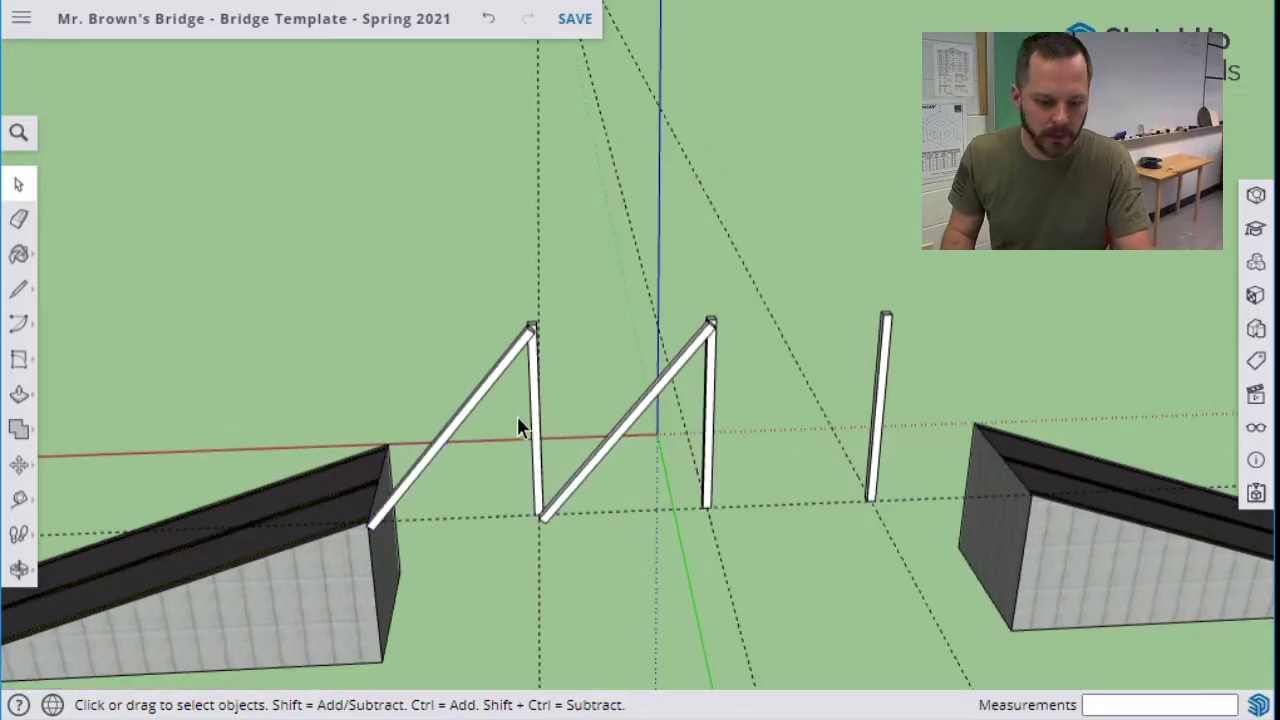
pyautogui.hotkey('ctrl', 'z')
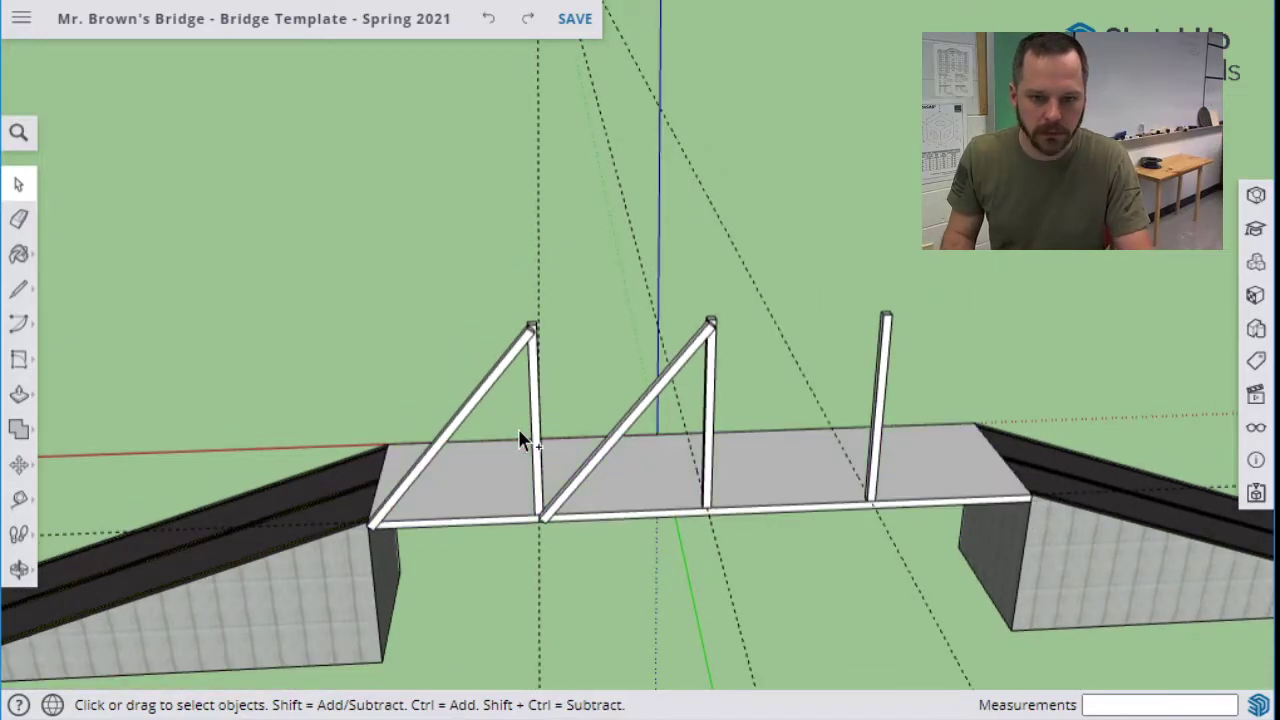
# Flip both diagonal braces along the red direction, compare them with the truss sketch, and undo the flip.
pyautogui.click(472, 408)
pyautogui.keyDown('shift'); pyautogui.click(627, 421); pyautogui.keyUp('shift')
pyautogui.rightClick(629, 429)
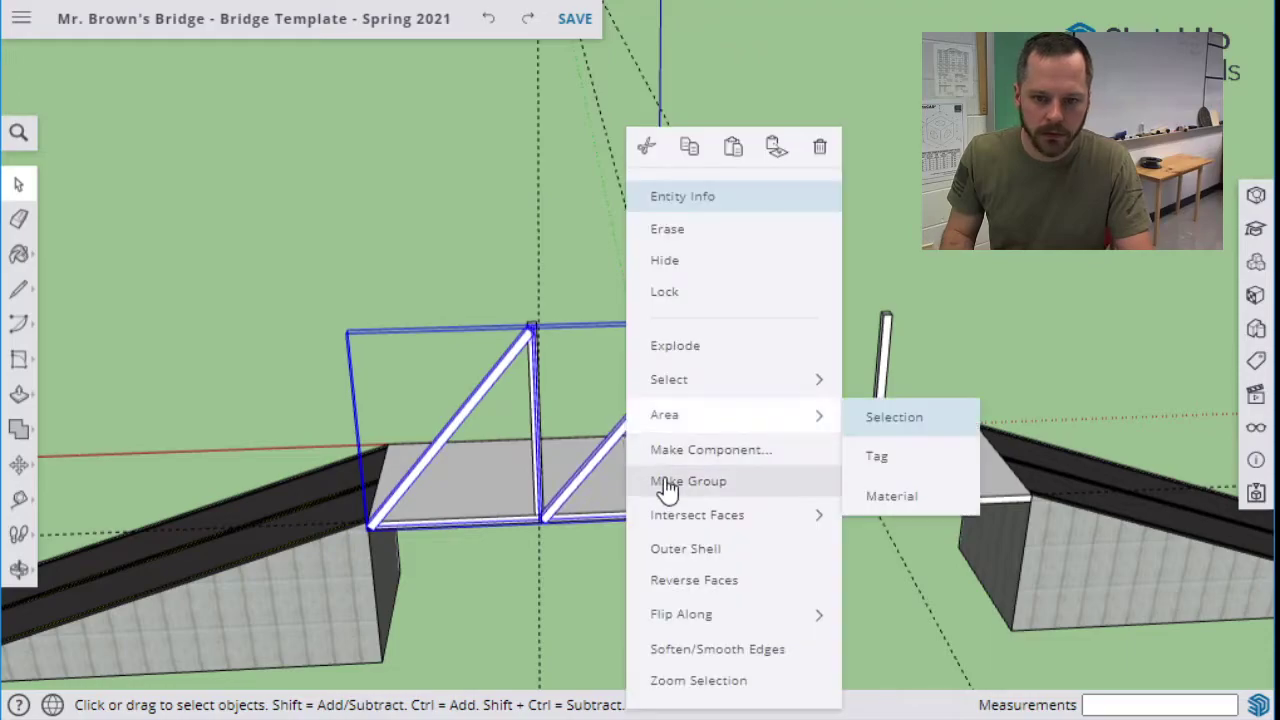
pyautogui.moveTo(703, 616)
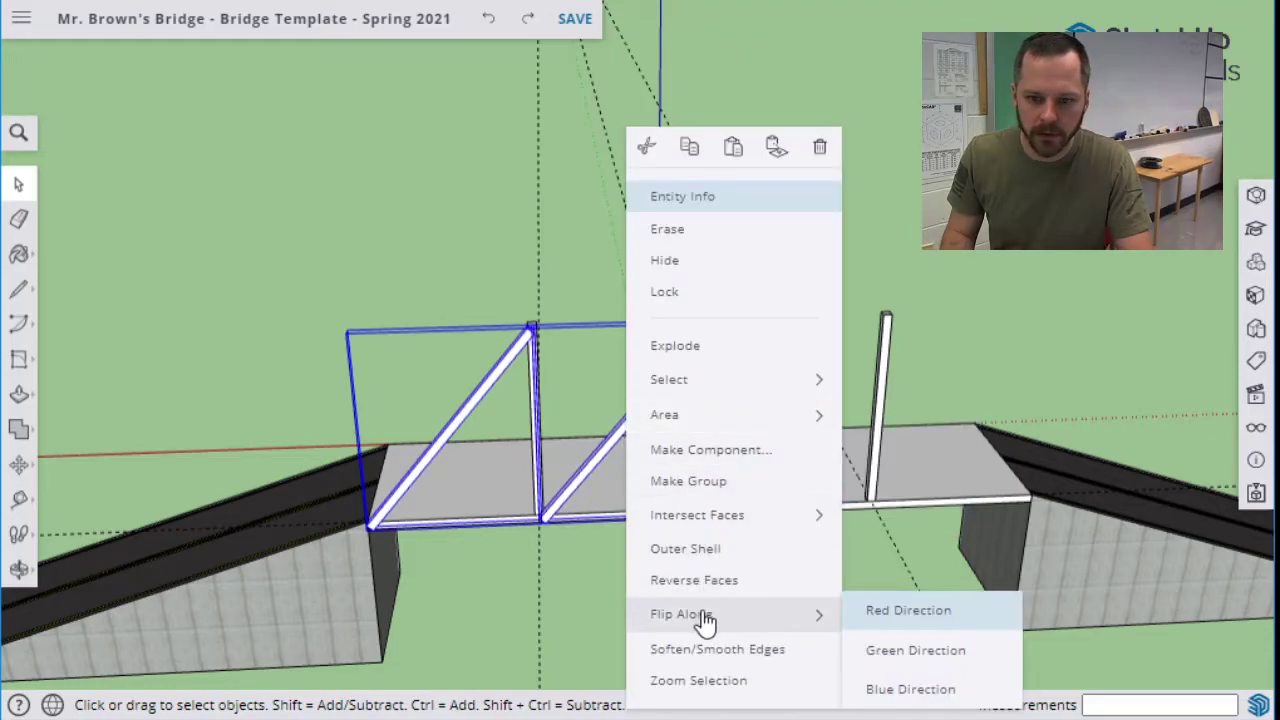
pyautogui.click(910, 612)
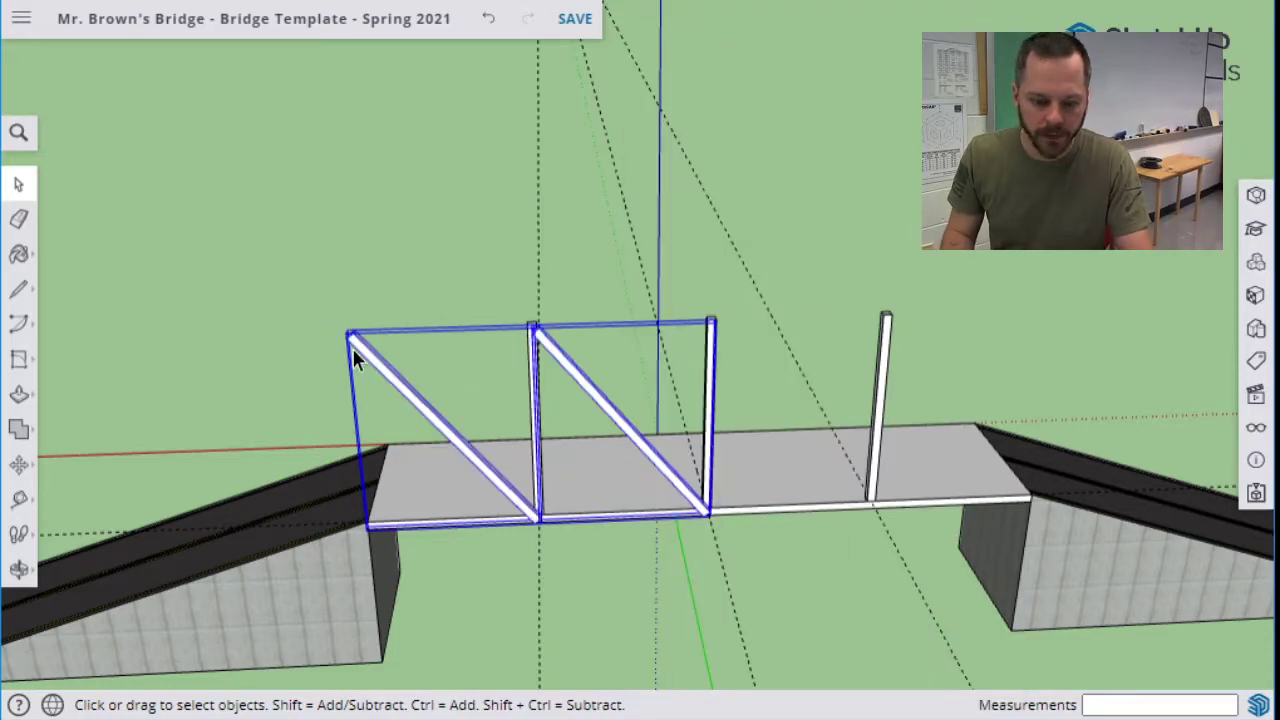
pyautogui.scroll(3, 375, 344)
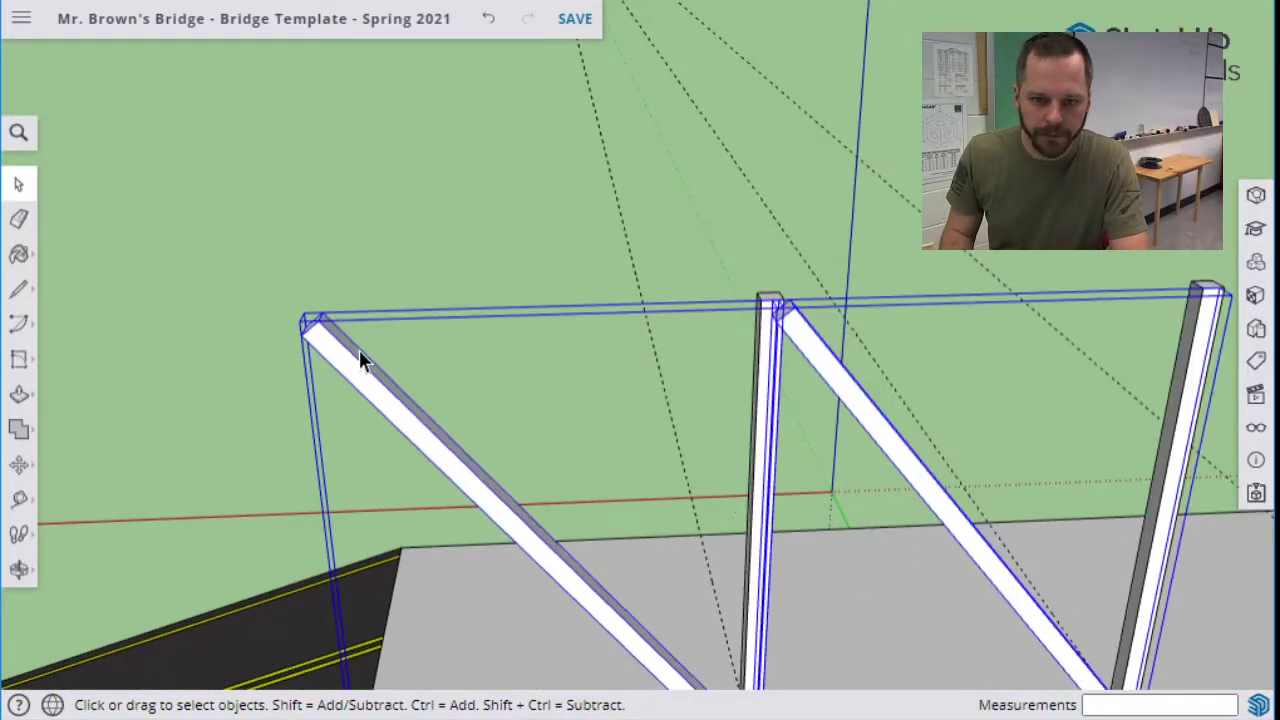
pyautogui.scroll(-1, 359, 350)
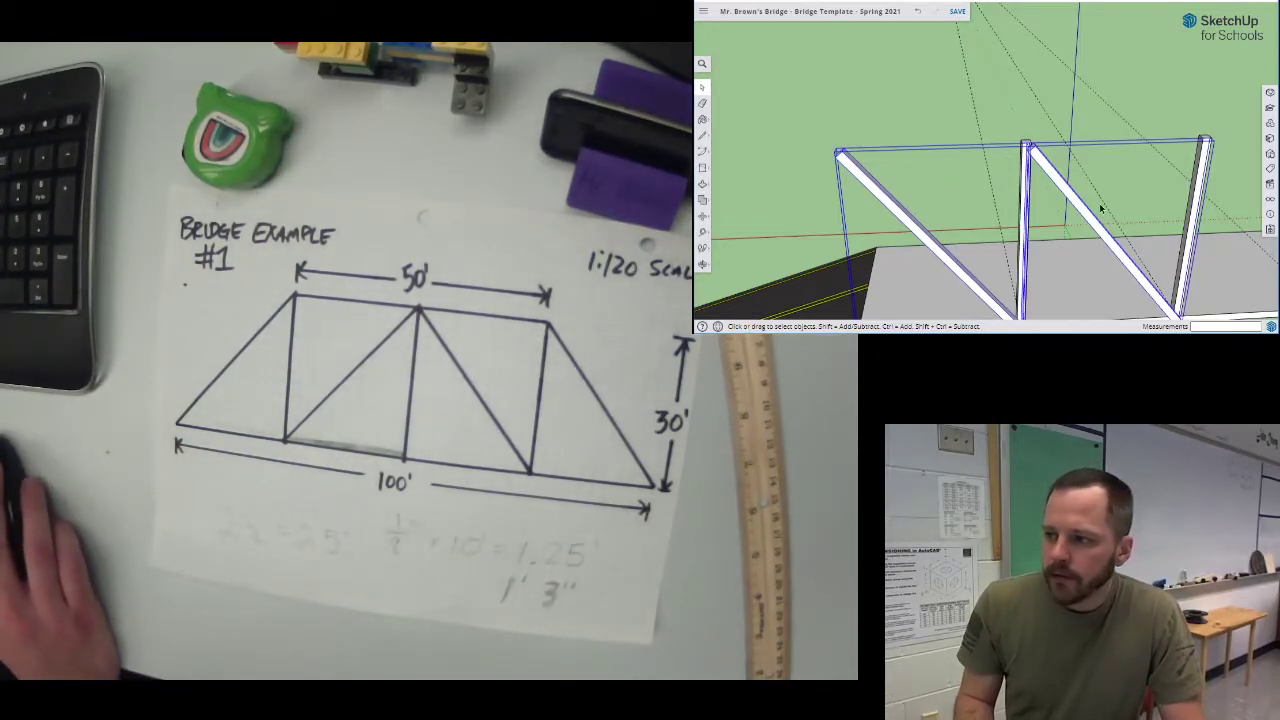
pyautogui.moveTo(1004, 169)
pyautogui.mouseDown(button='middle')
pyautogui.moveTo(1114, 179)
pyautogui.moveTo(1005, 186)
pyautogui.moveTo(1089, 250)
pyautogui.moveTo(1106, 220)
pyautogui.moveTo(935, 182)
pyautogui.mouseUp(button='middle')
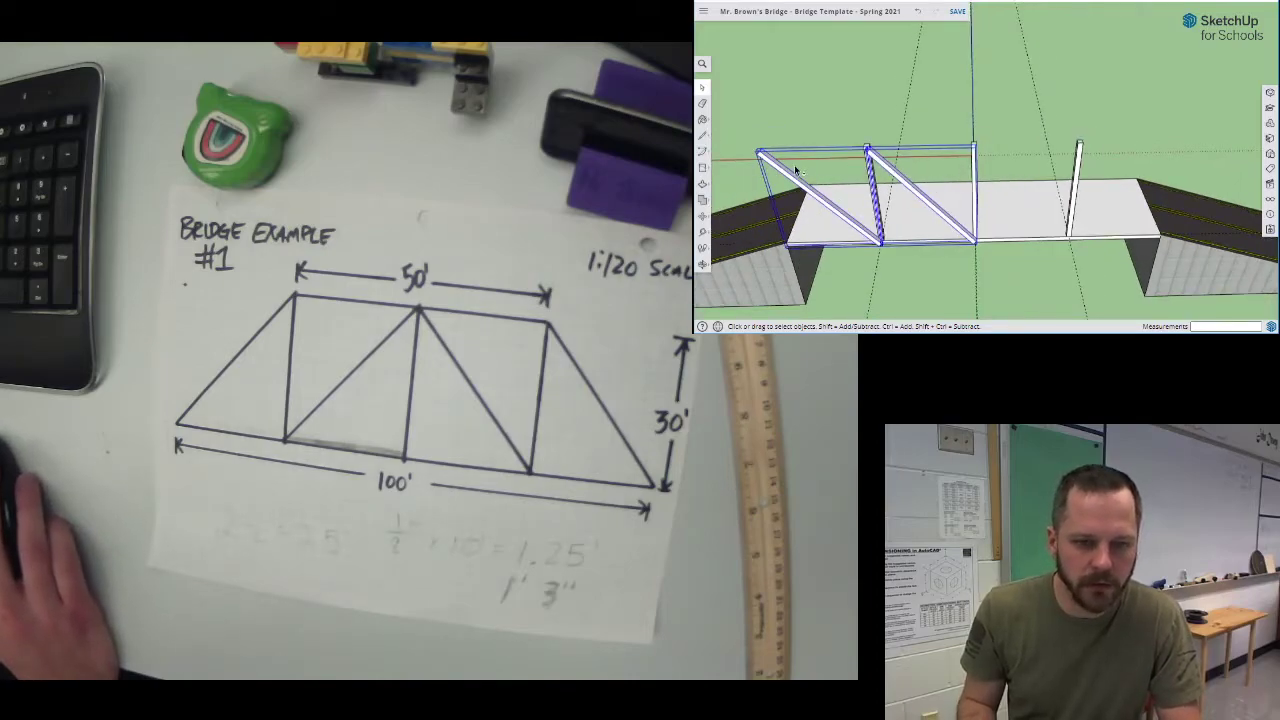
pyautogui.hotkey('ctrl', 'z')
# Try to make a copy of both braces rotated 180° about the vertical axis at the first post's top.
pyautogui.keyDown('shift'); pyautogui.click(945, 181); pyautogui.keyUp('shift')
pyautogui.press('r')
pyautogui.press('q')
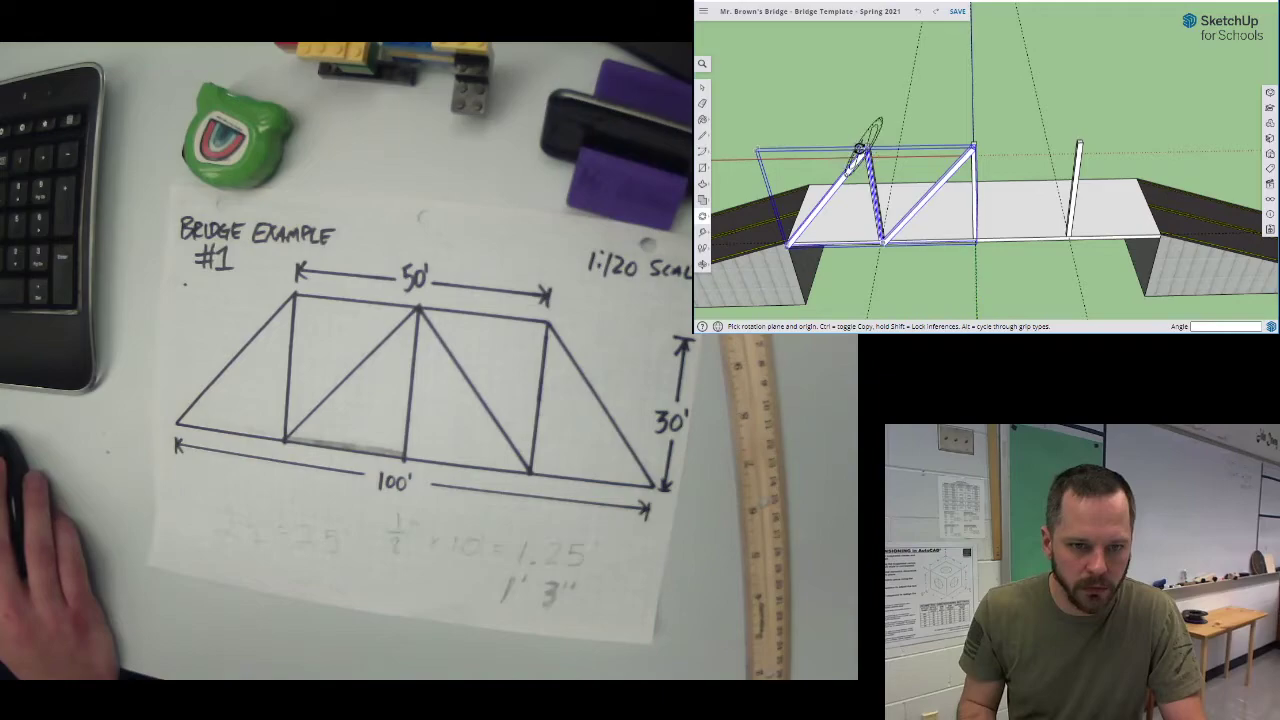
pyautogui.click(857, 149)
pyautogui.click(910, 146)
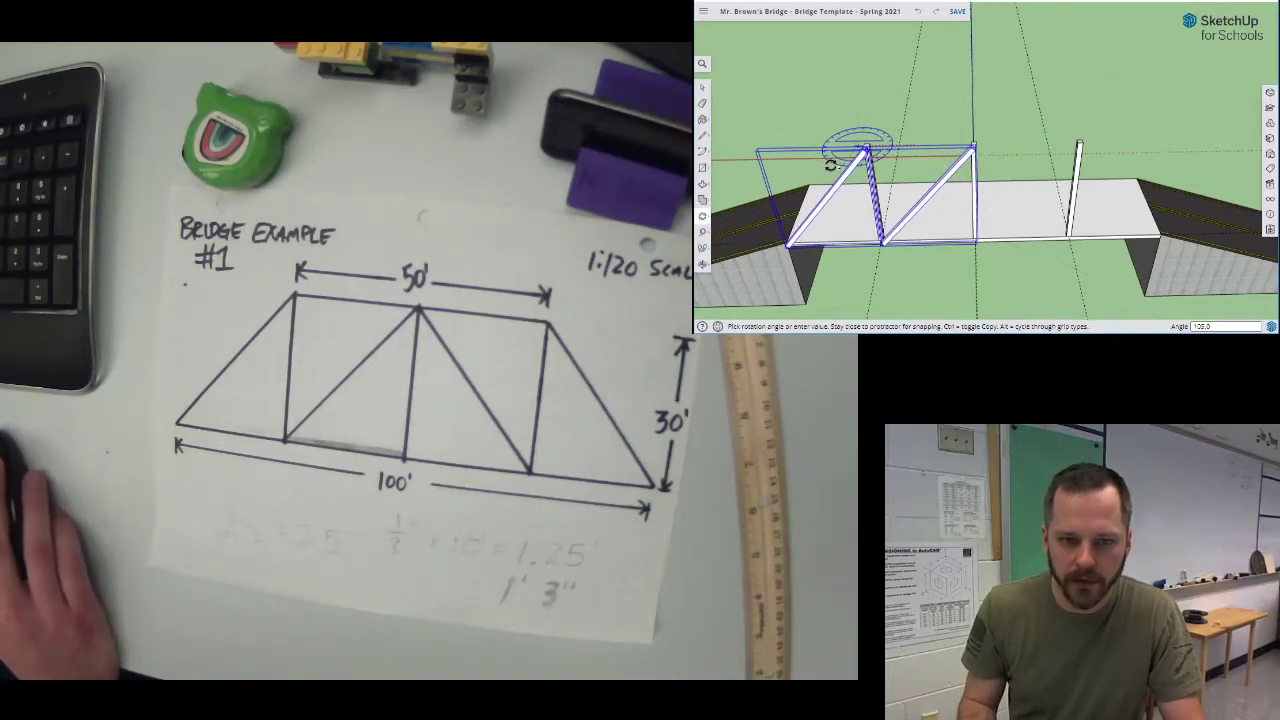
pyautogui.write('1')
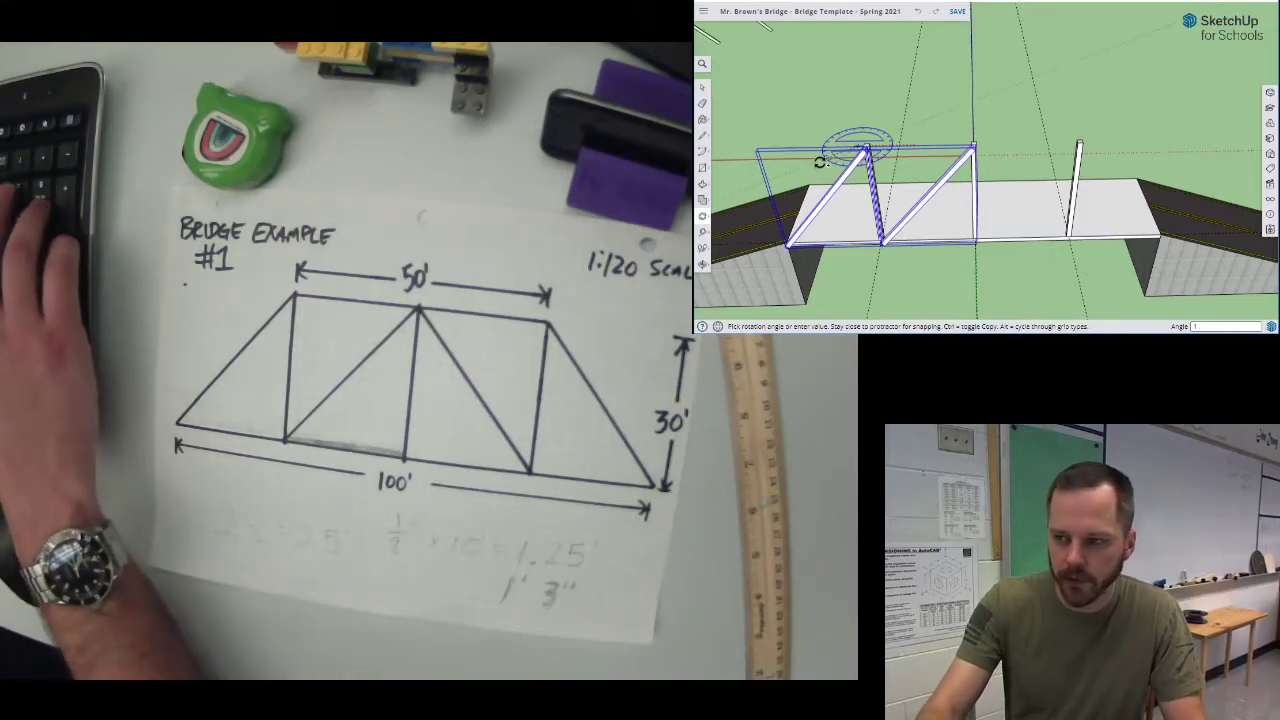
pyautogui.write('80')
pyautogui.press('Return')
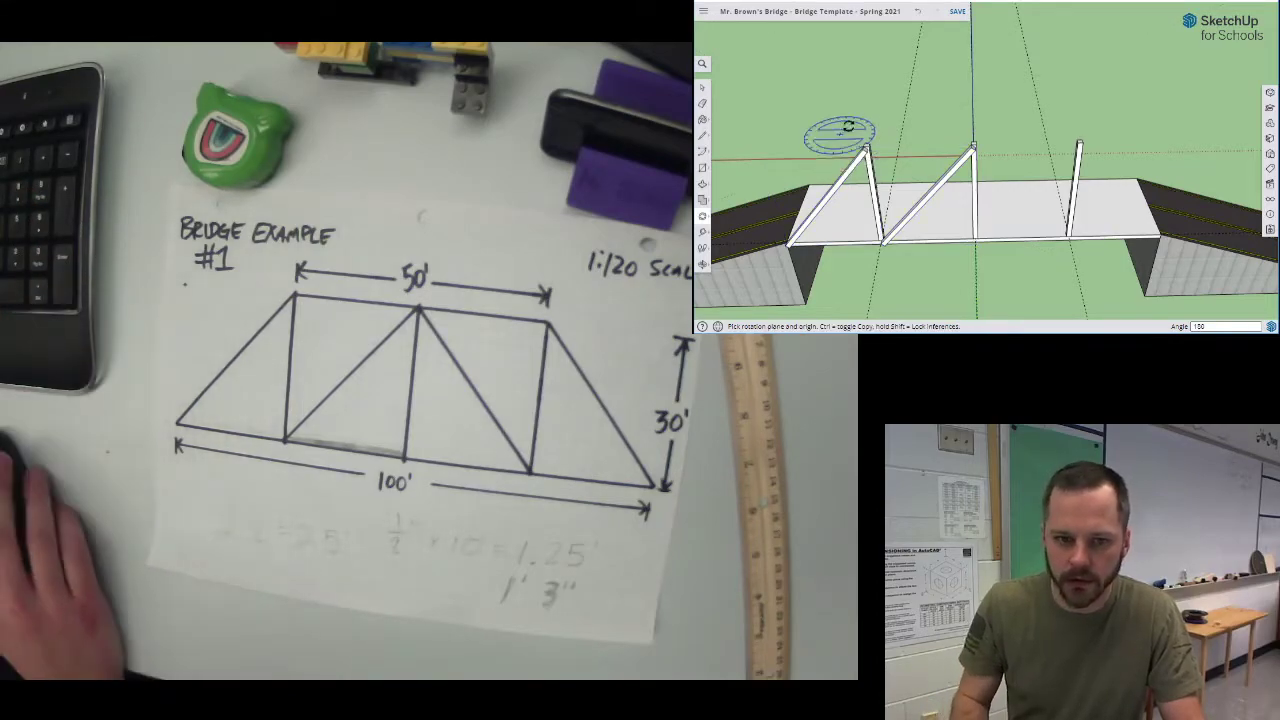
# Move the rotated brace pair by its upper outer corner onto the top of the middle post.
pyautogui.scroll(-2, 880, 100)
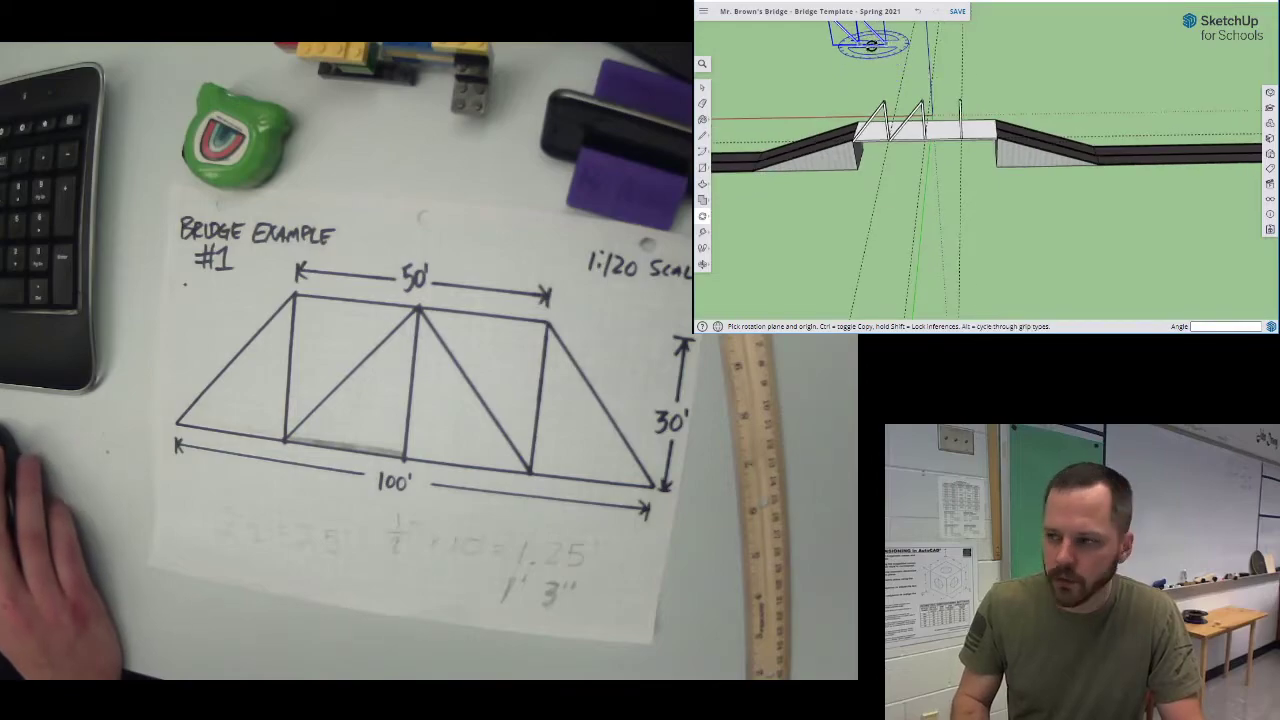
pyautogui.keyDown('shift'); pyautogui.moveTo(870, 44); pyautogui.dragTo(955, 125, button='middle'); pyautogui.keyUp('shift')
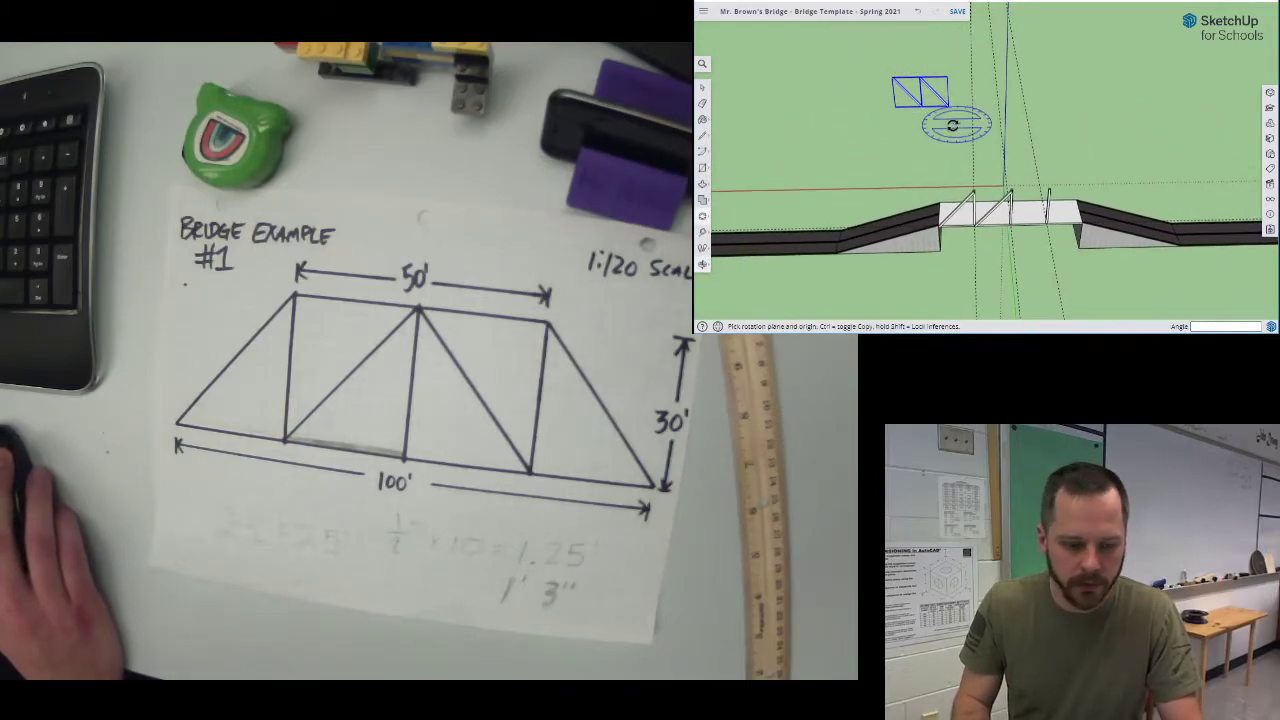
pyautogui.press('m')
pyautogui.click(893, 77)
pyautogui.click(1010, 192)
pyautogui.scroll(2, 1022, 198)
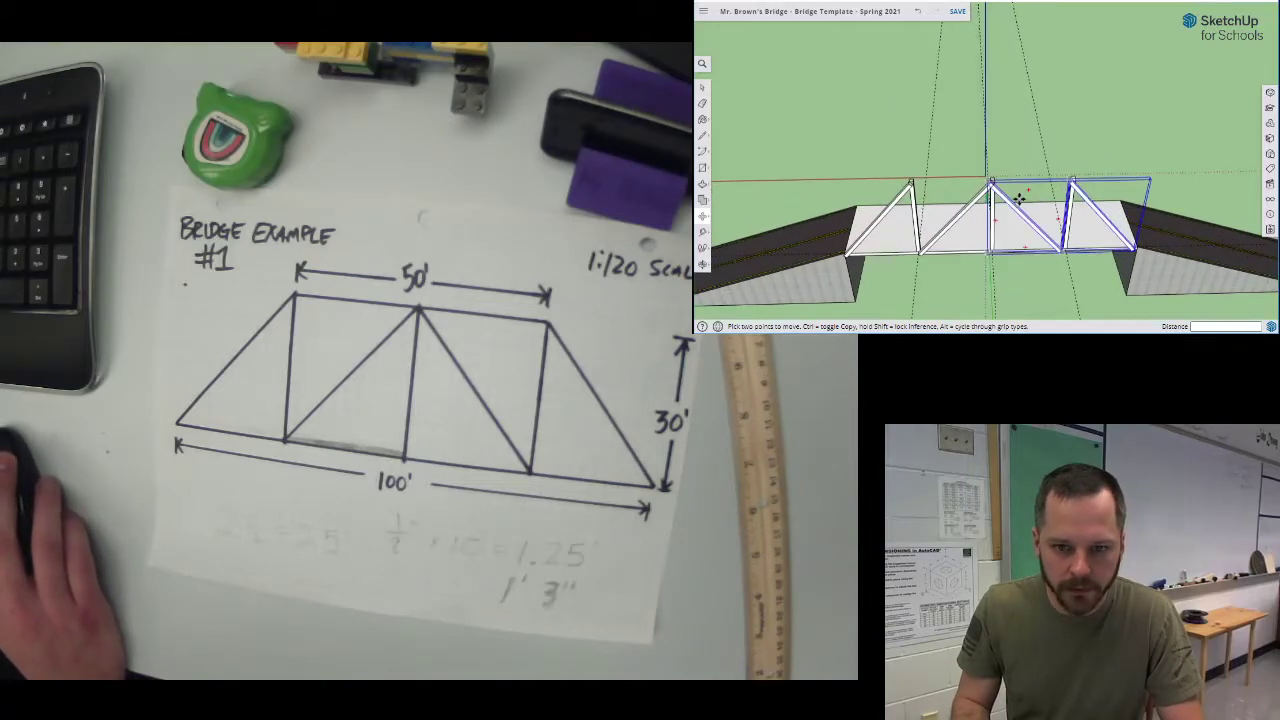
# Shift the brace pair sideways so its upper corner lines up with the middle post's opposite top corner, and deselect it.
pyautogui.scroll(4, 1022, 198)
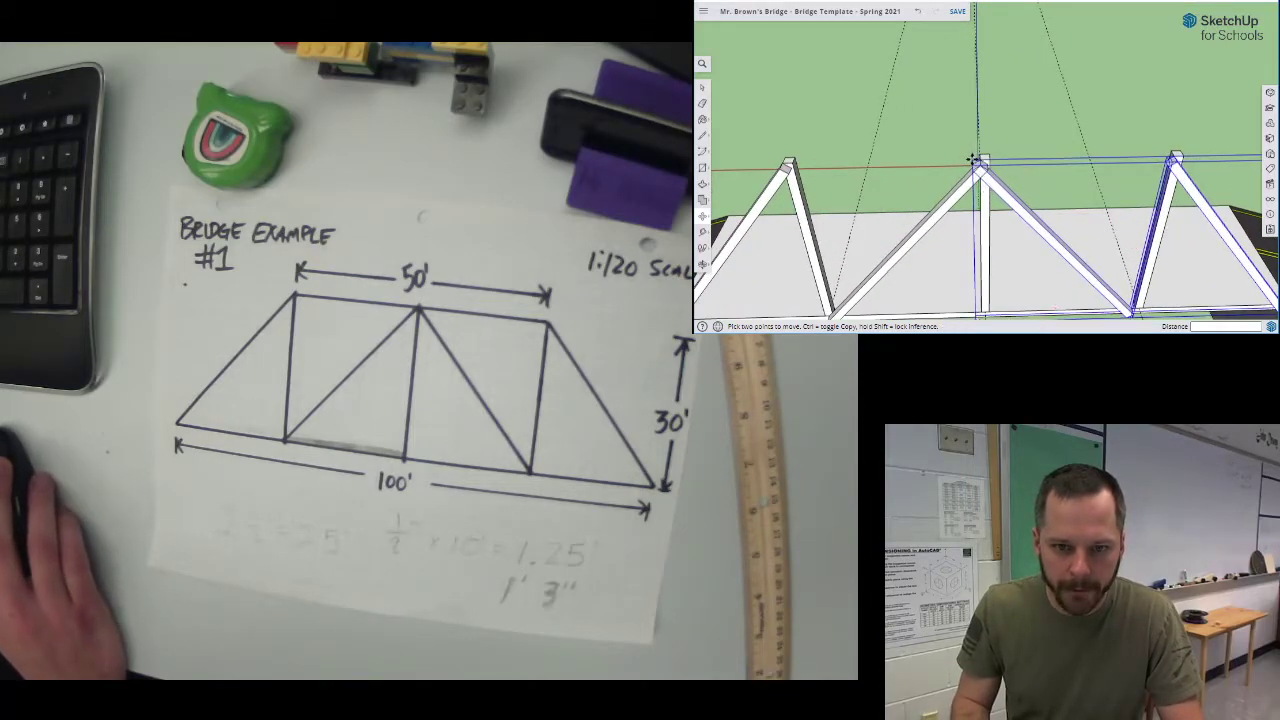
pyautogui.click(973, 159)
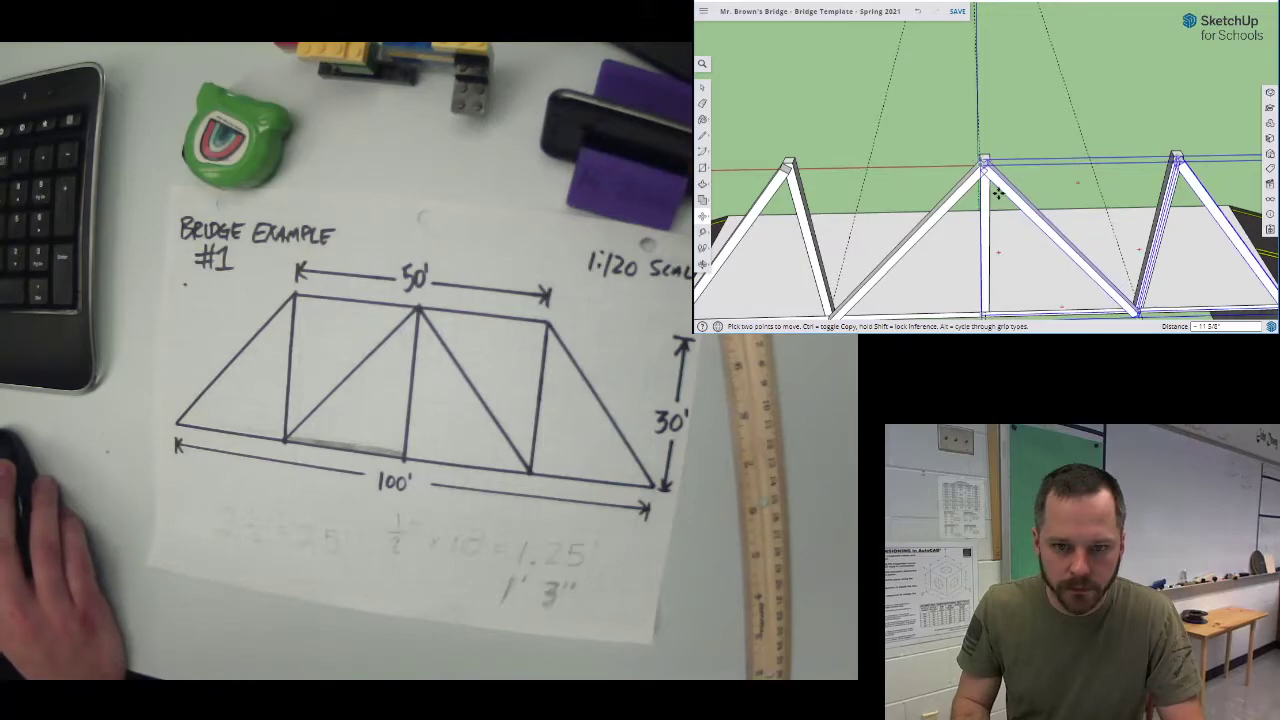
pyautogui.scroll(3, 998, 196)
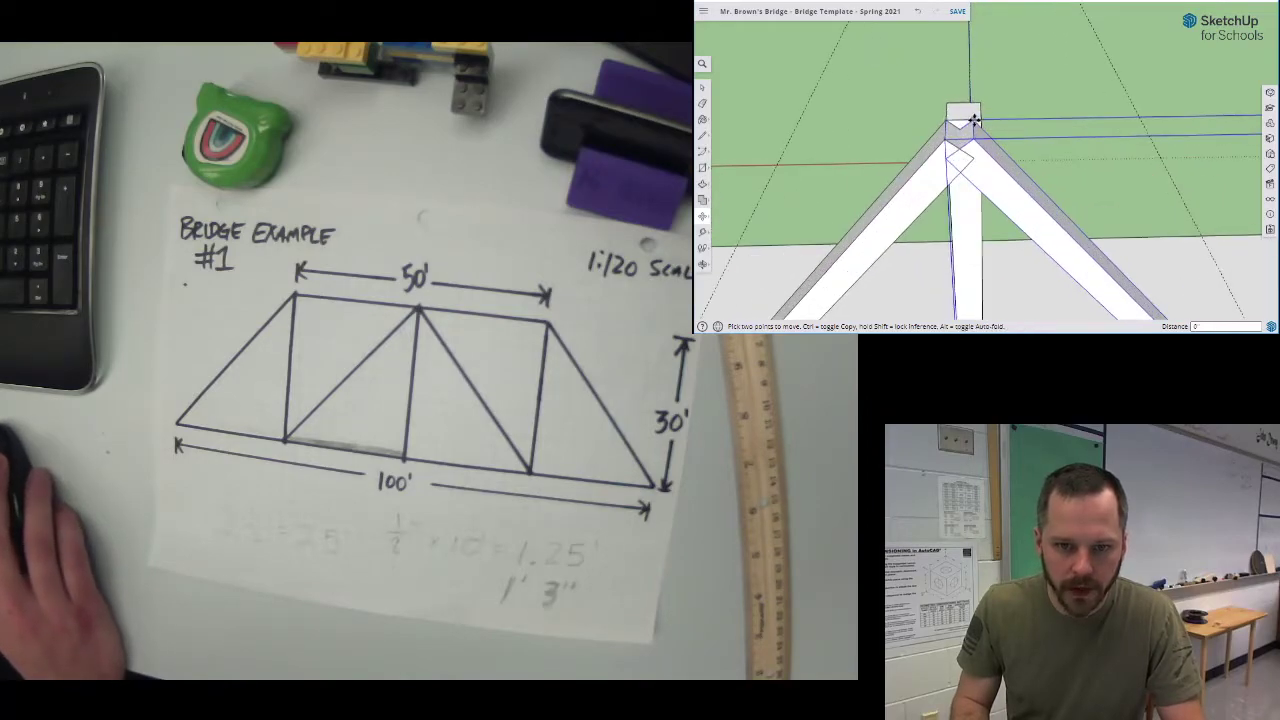
pyautogui.scroll(-5, 1057, 157)
pyautogui.moveTo(1118, 201); pyautogui.dragTo(1064, 217, button='middle')
pyautogui.click(1064, 217)
pyautogui.press('space')
pyautogui.click(988, 193)
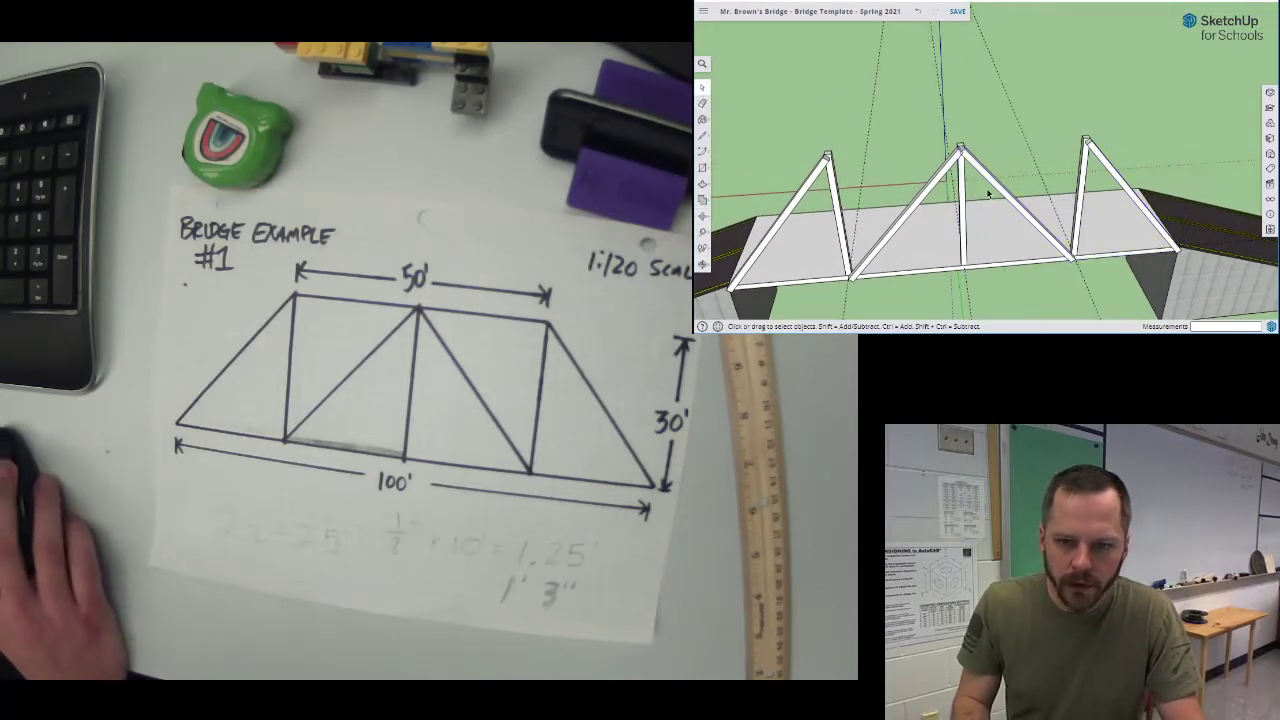
# Try to draw the top beam's rectangle from the first post's outer top corner toward the far post with a 1.25' dimension, and undo it.
pyautogui.scroll(2, 980, 190)
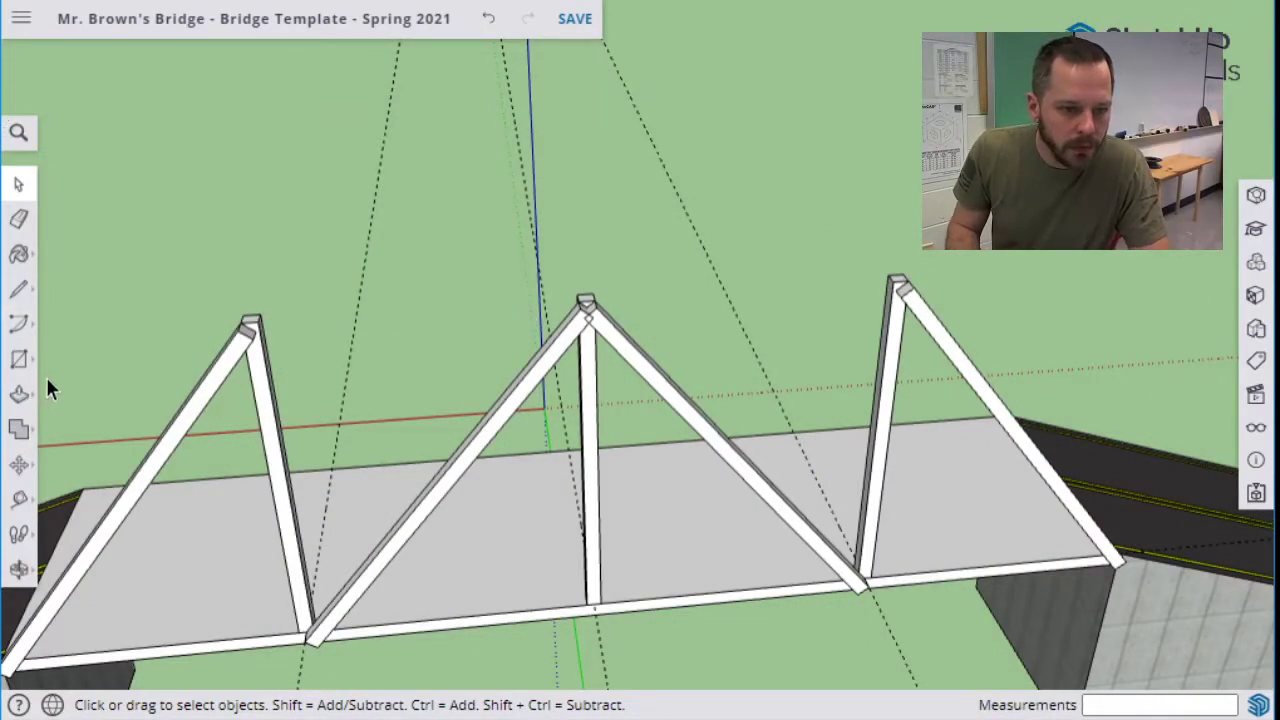
pyautogui.click(19, 394)
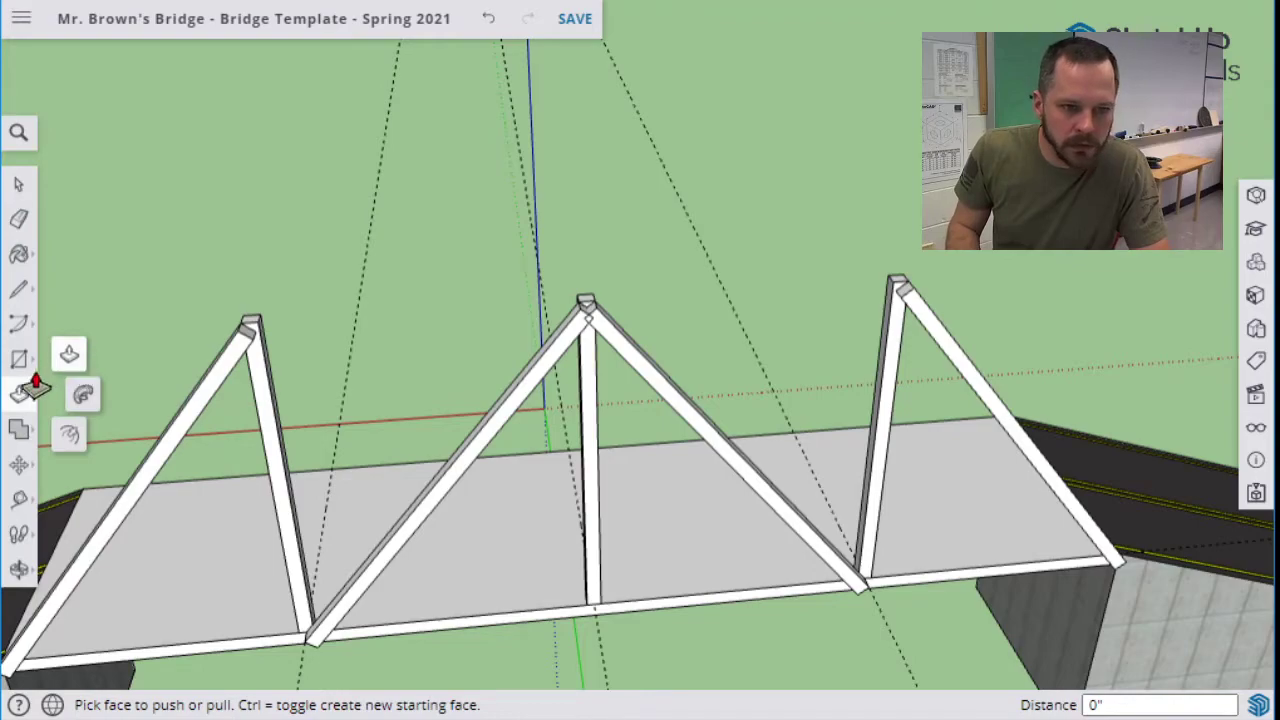
pyautogui.click(19, 359)
pyautogui.click(72, 283)
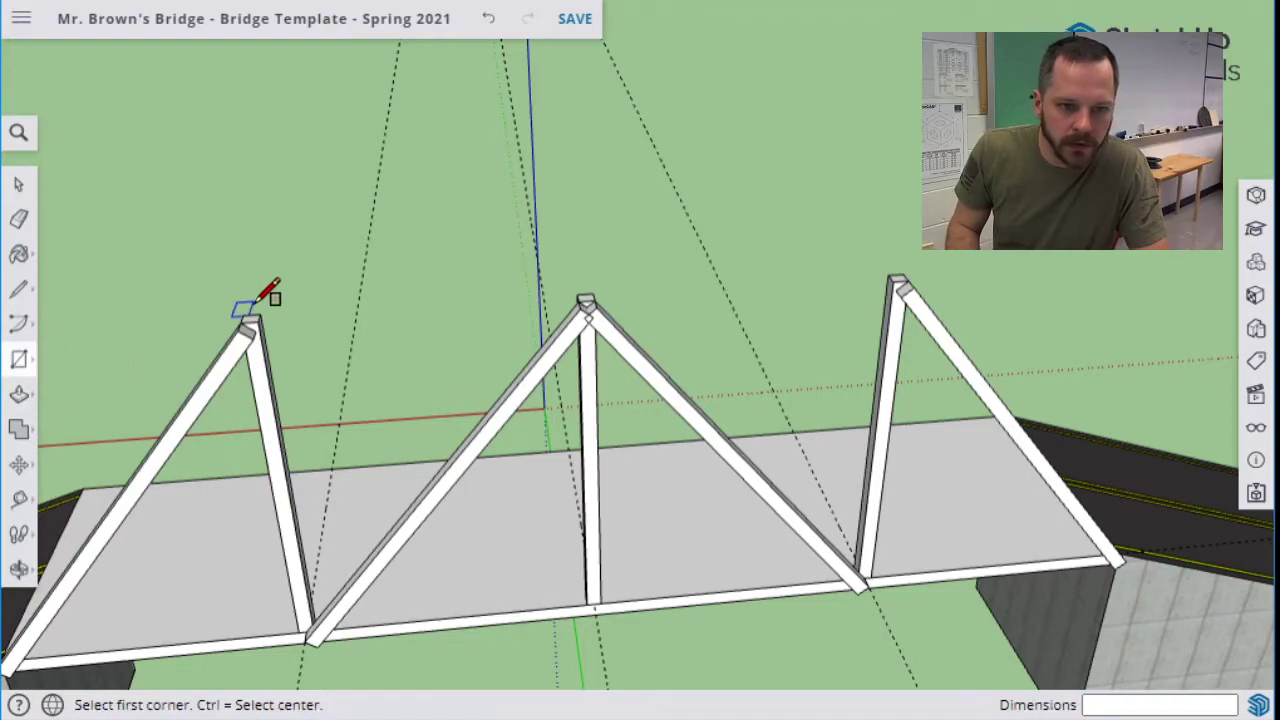
pyautogui.scroll(4, 251, 316)
pyautogui.scroll(2, 233, 329)
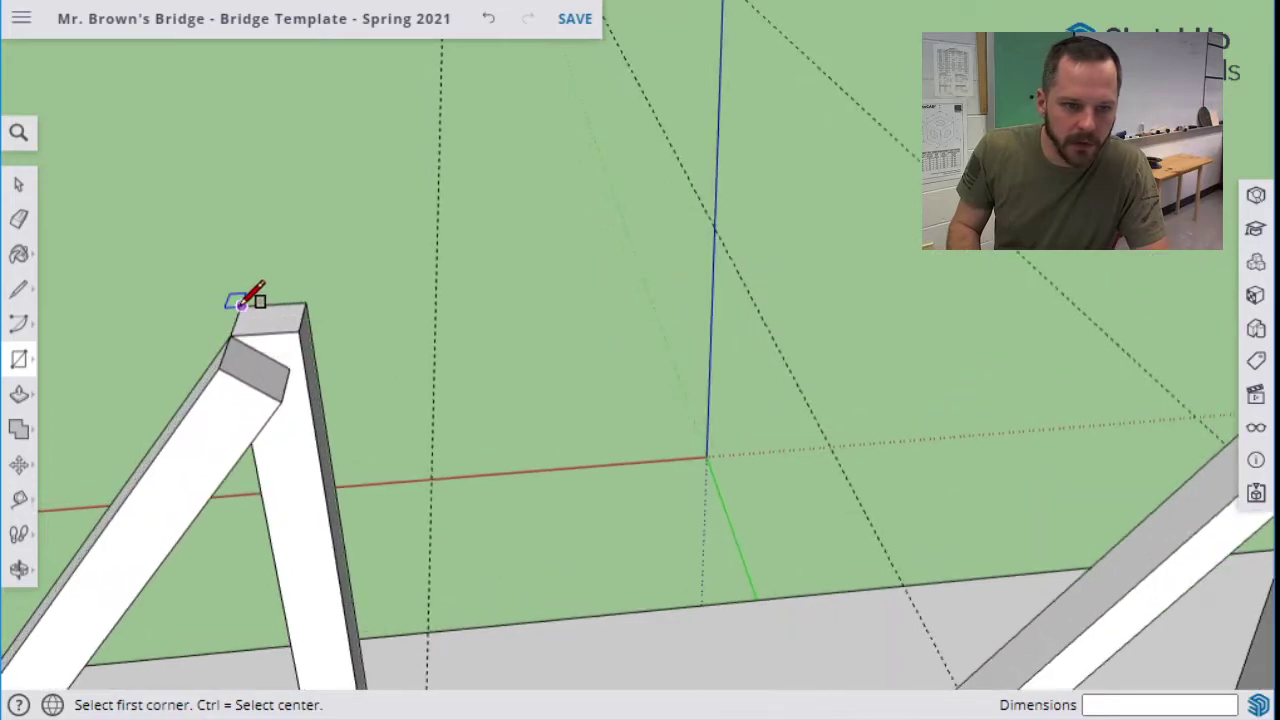
pyautogui.scroll(-6, 551, 334)
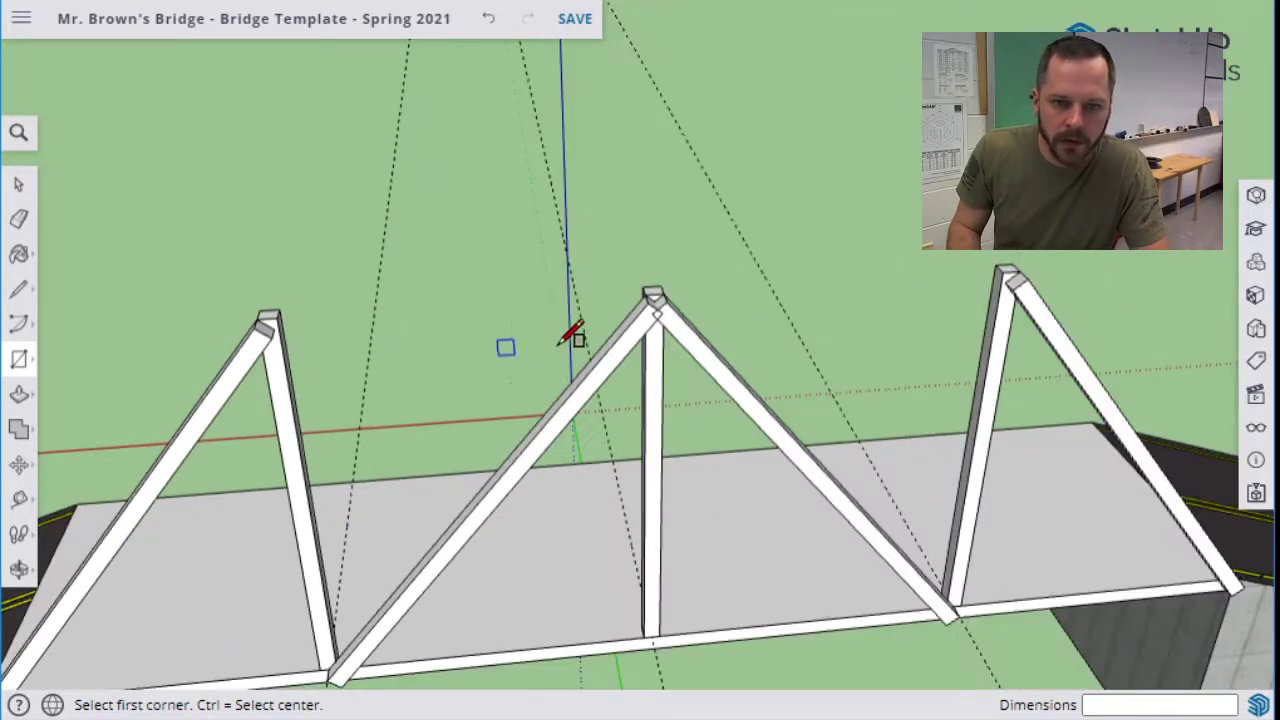
pyautogui.scroll(6, 886, 265)
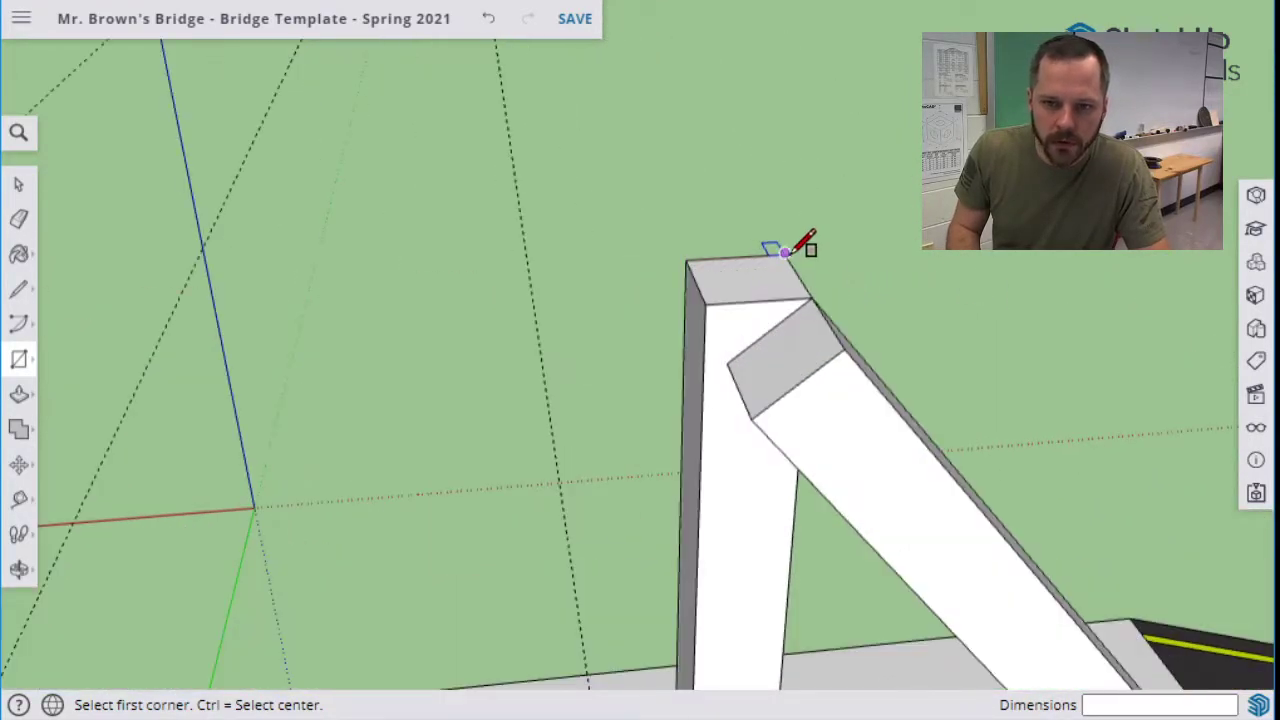
pyautogui.scroll(-5, 457, 309)
pyautogui.moveTo(343, 300); pyautogui.dragTo(310, 305, button='middle')
pyautogui.scroll(5, 117, 289)
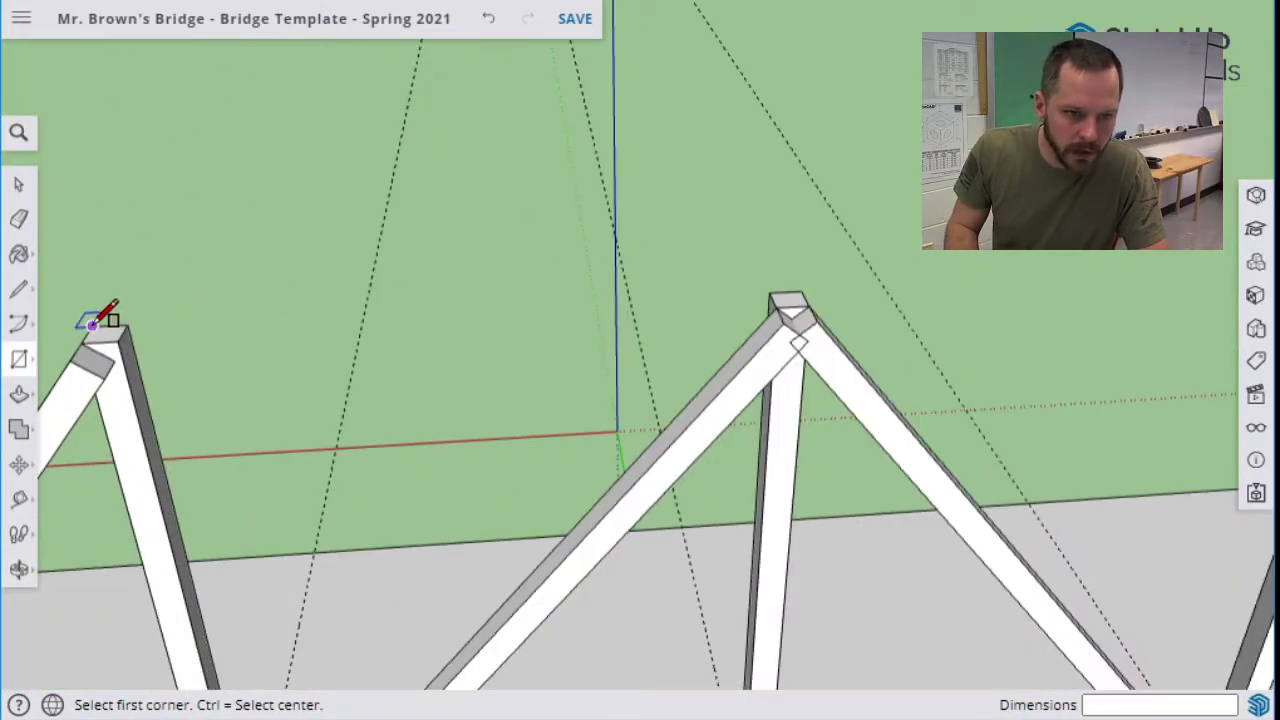
pyautogui.click(100, 322)
pyautogui.moveTo(1045, 256); pyautogui.dragTo(1045, 256, button='middle')
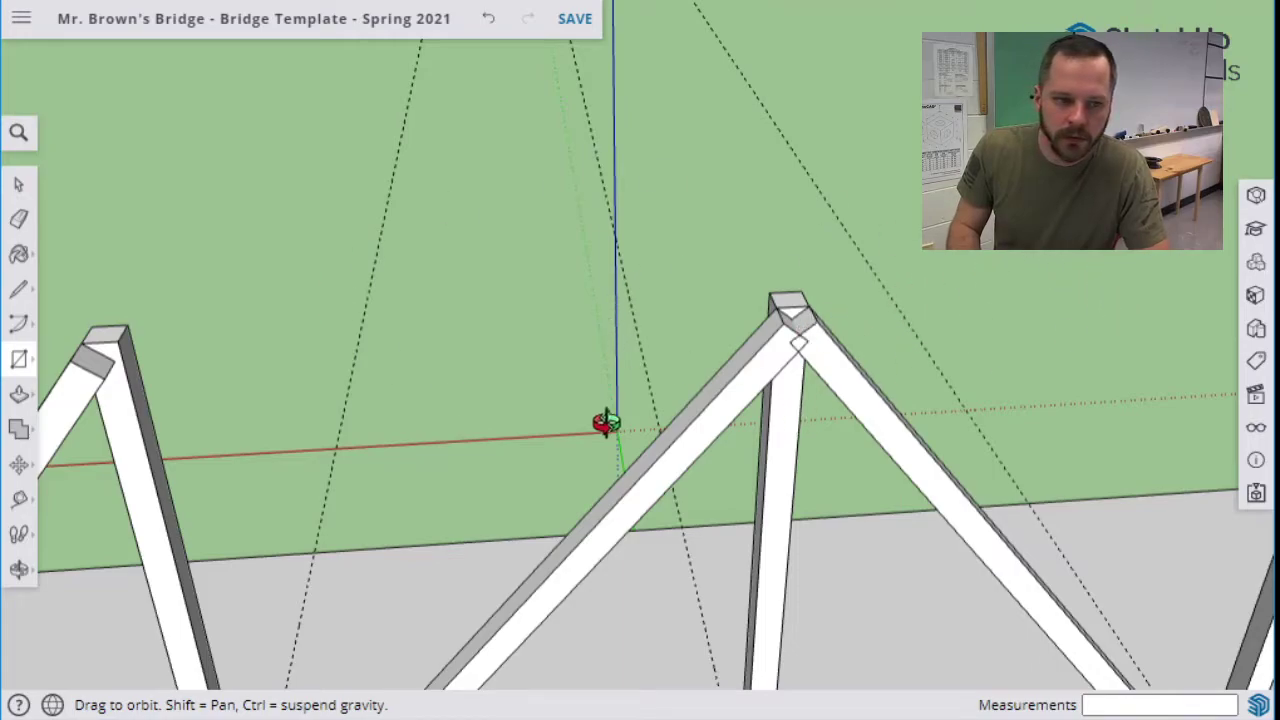
pyautogui.scroll(-4, 940, 300)
pyautogui.scroll(2, 1116, 268)
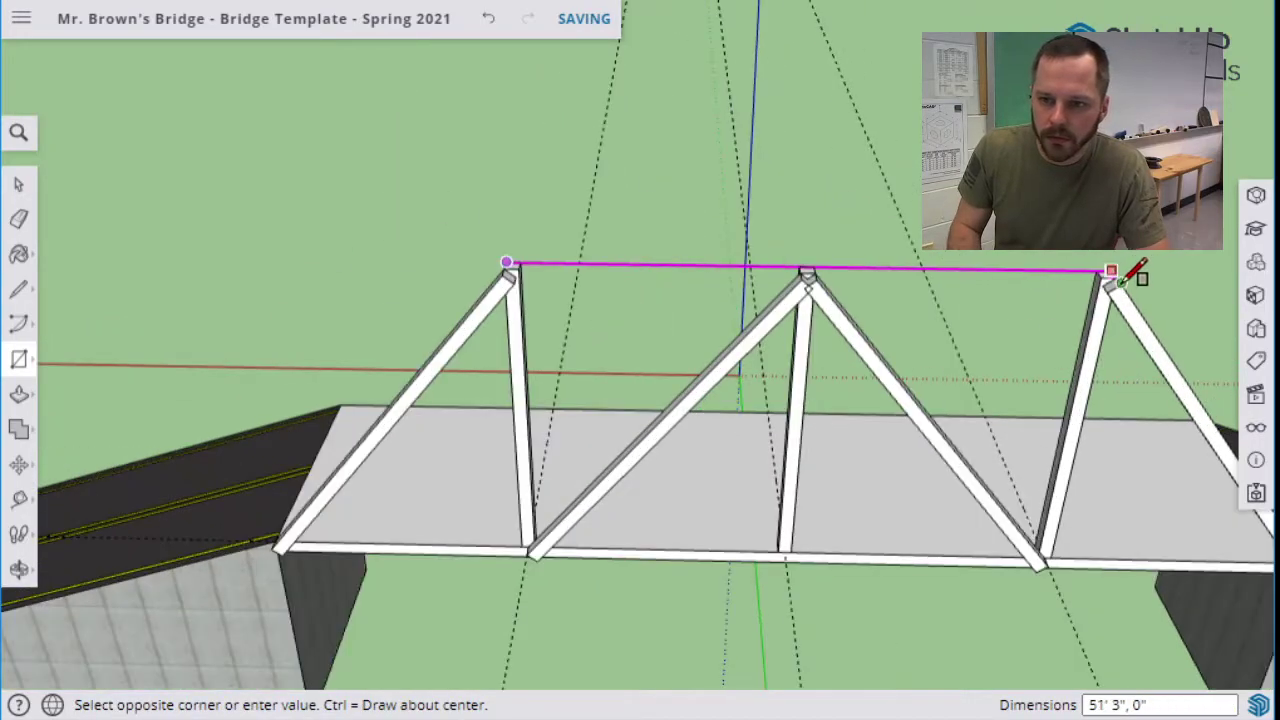
pyautogui.scroll(2, 1116, 268)
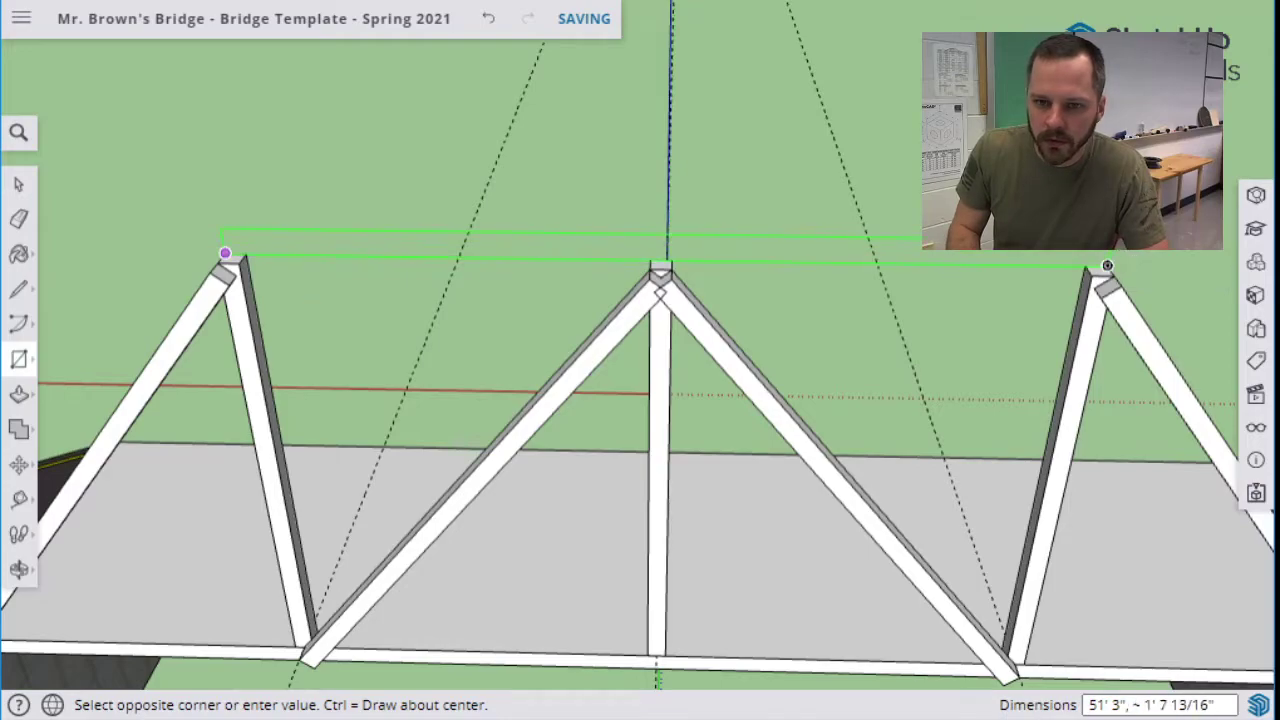
pyautogui.write("1.25'")
pyautogui.press('Return')
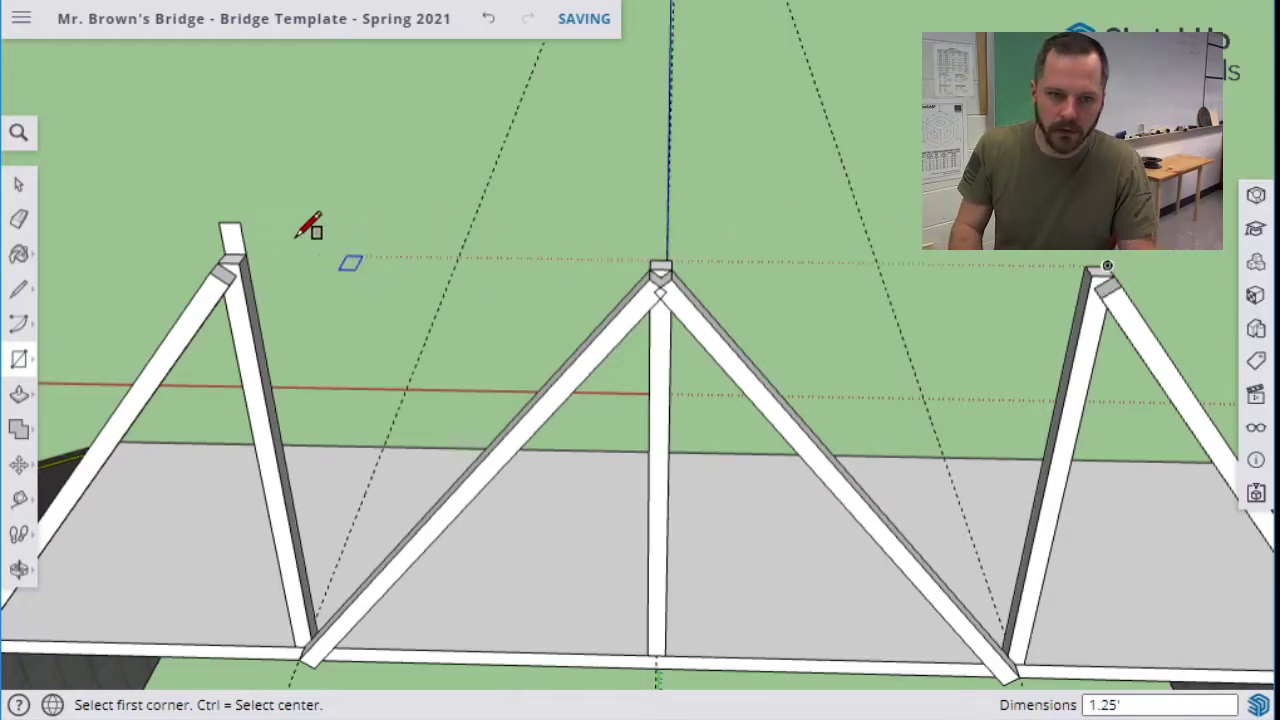
pyautogui.press('ctrl')
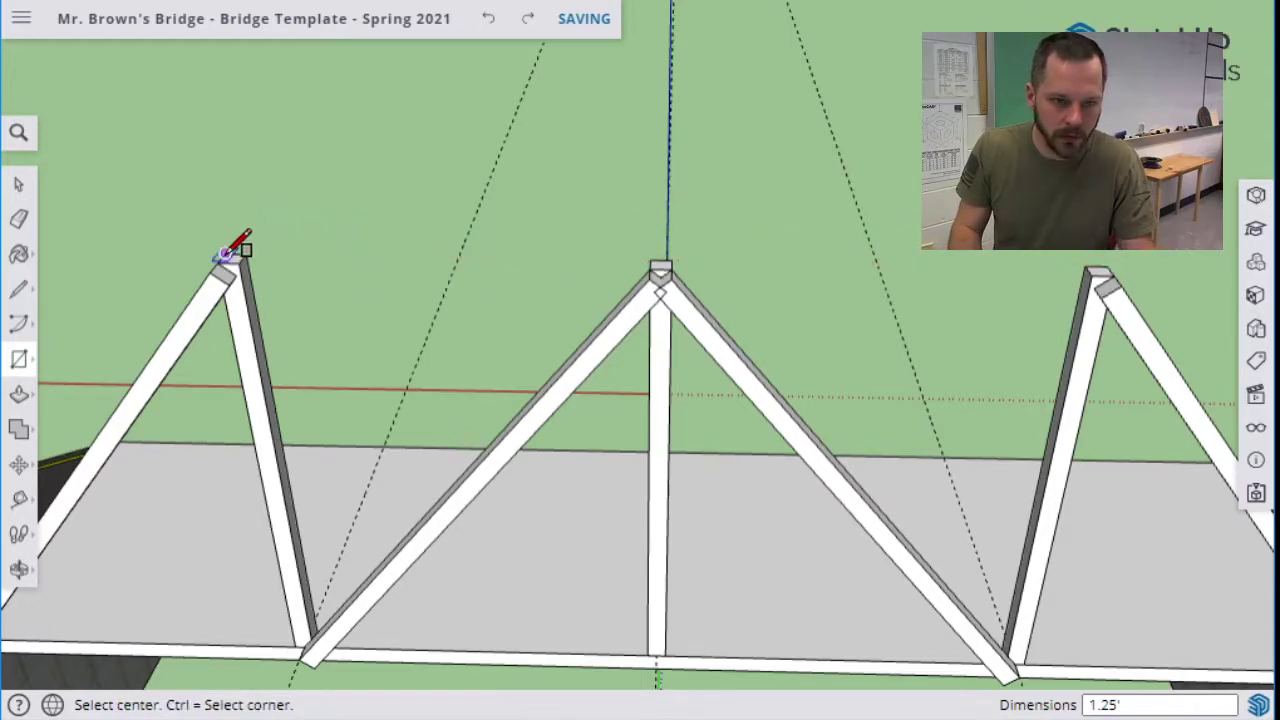
# Draw an upright 51'3" by 1'3" rectangle between the outer top corners of the first and far posts, and undo it.
pyautogui.click(228, 253)
pyautogui.press('ctrl')
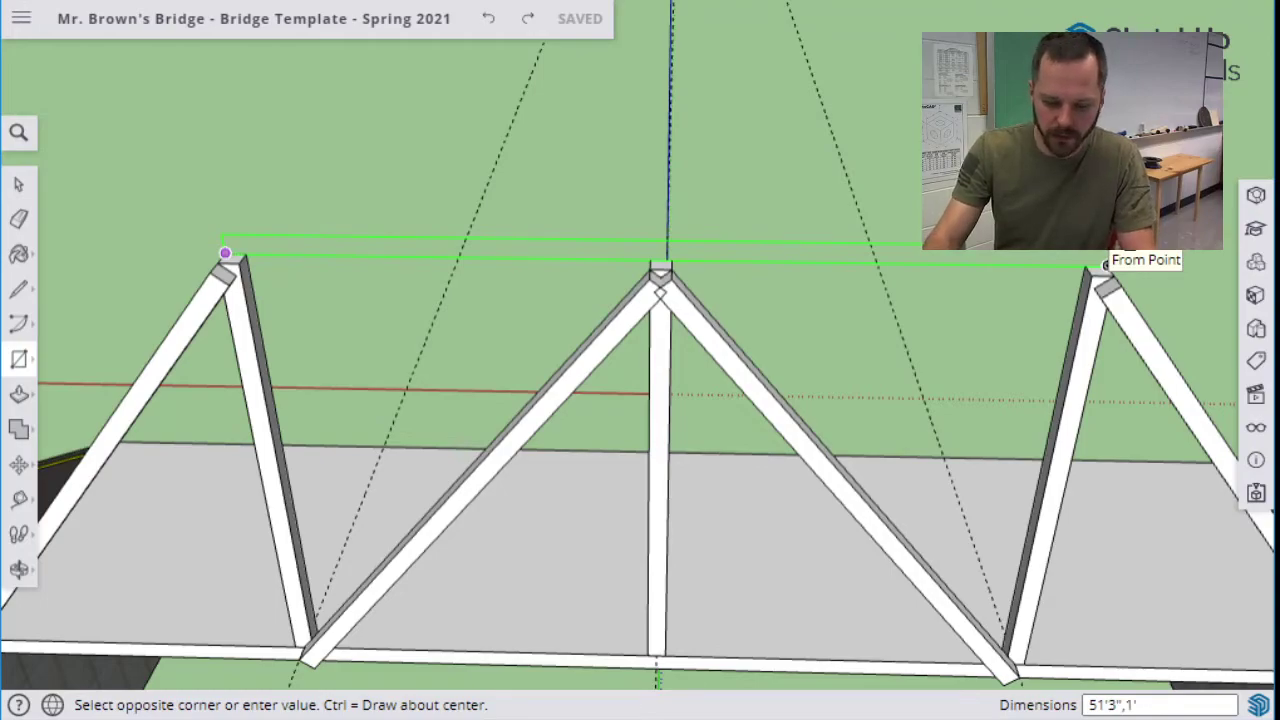
pyautogui.click(1105, 265)
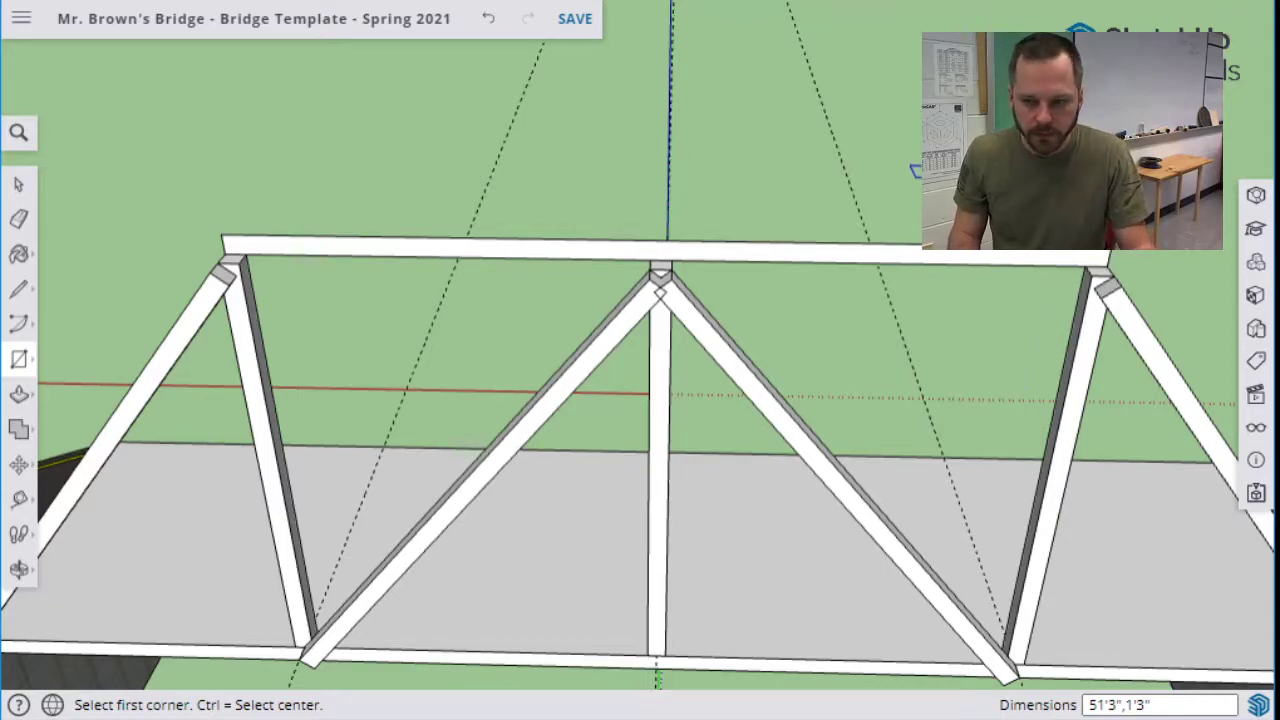
pyautogui.hotkey('ctrl', 'z')
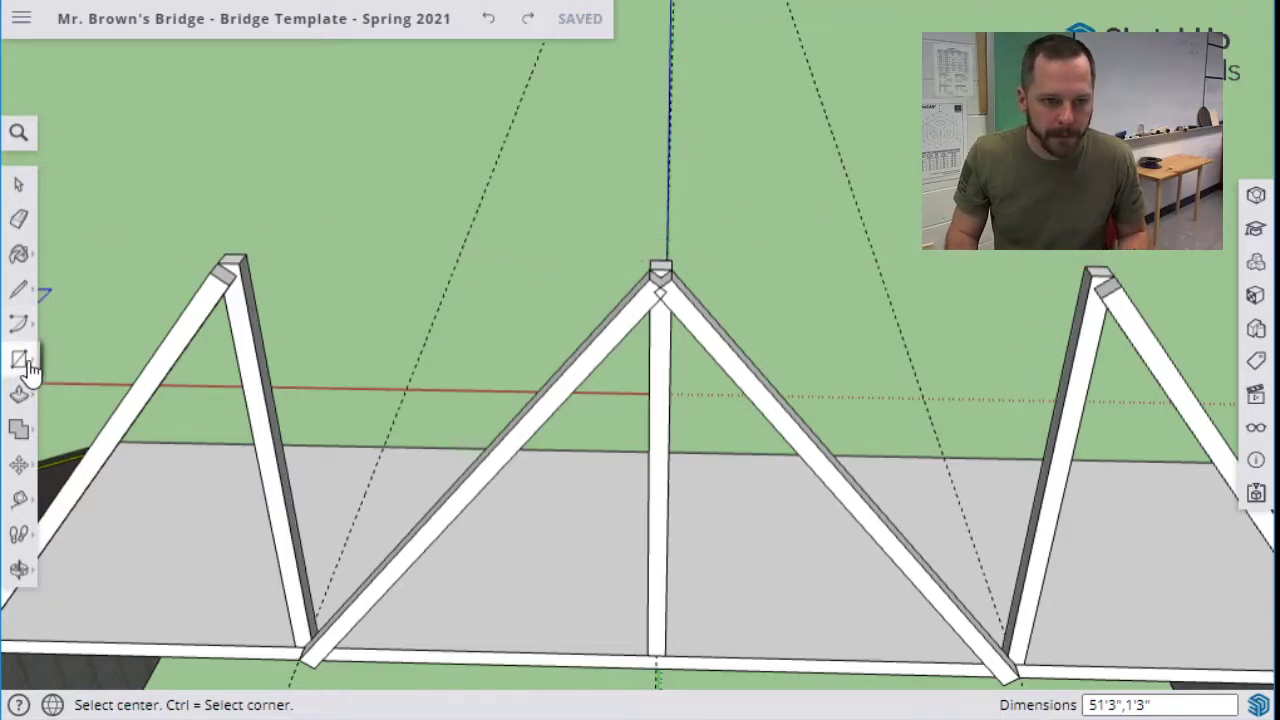
# Draw a flat 51'3" by 1'3" rectangle across the tops of the three posts, spanning from the first to the far post's outer corner.
pyautogui.click(226, 254)
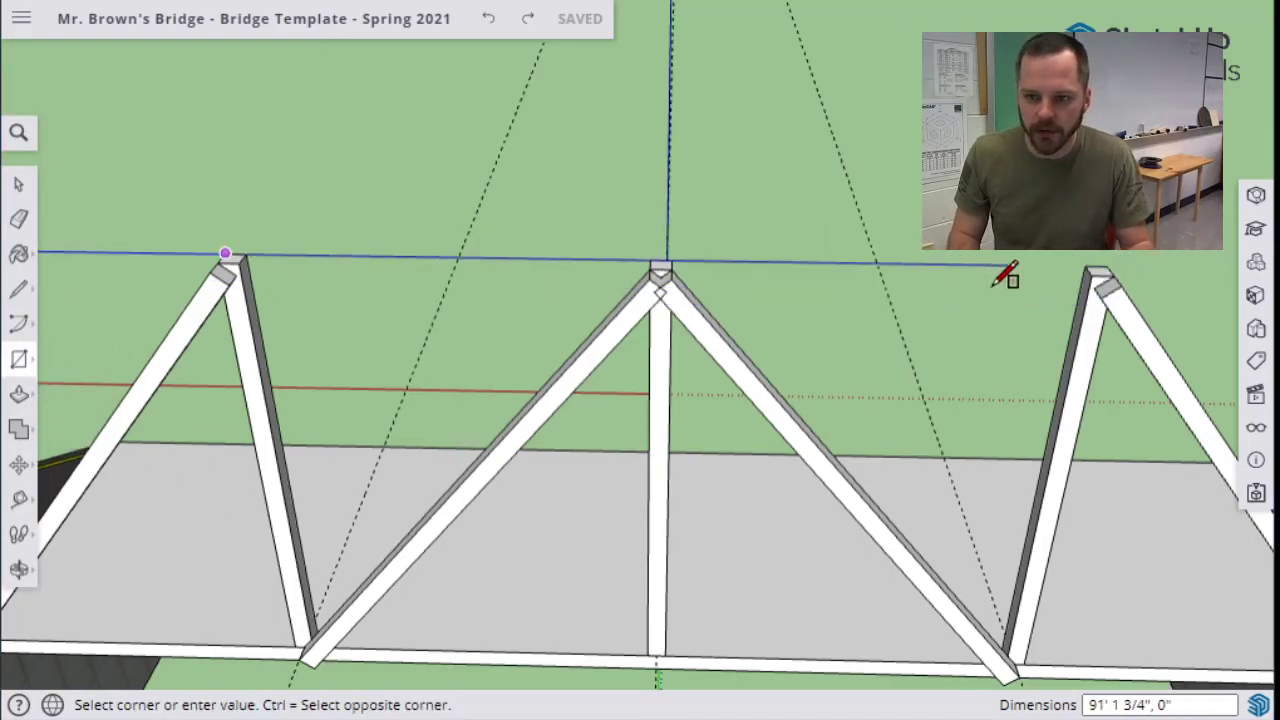
pyautogui.click(1092, 274)
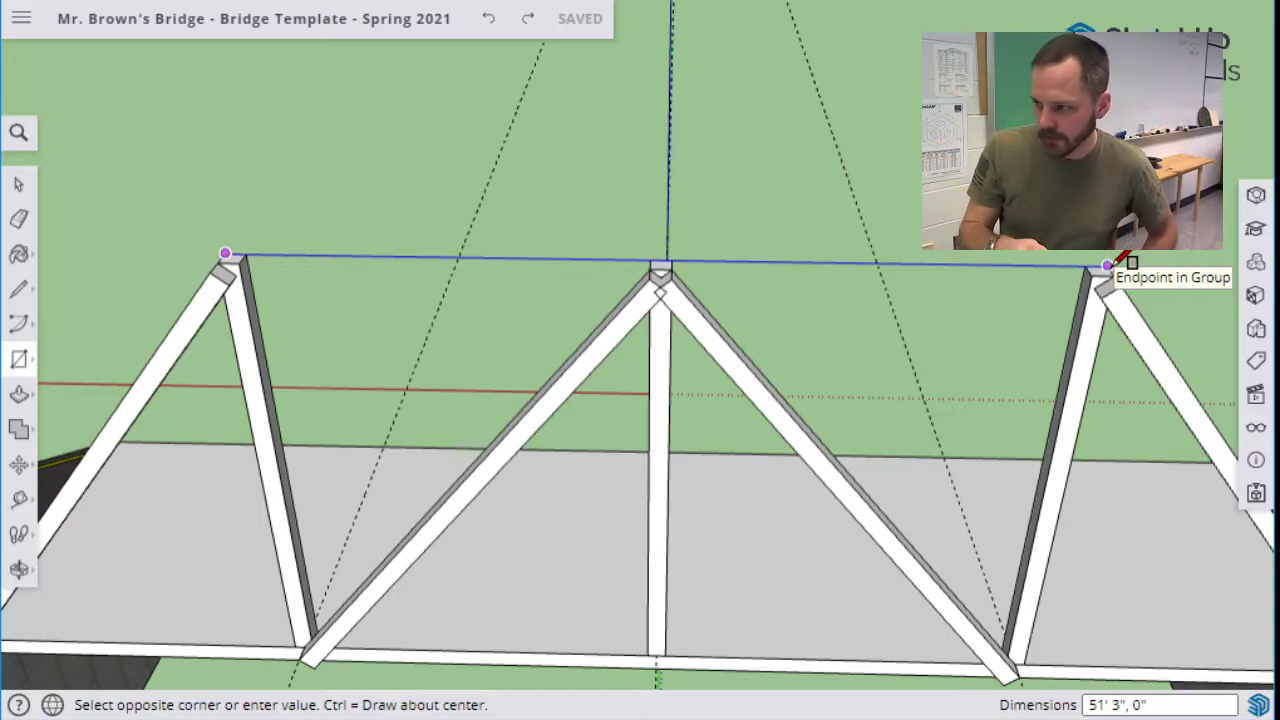
pyautogui.write(',')
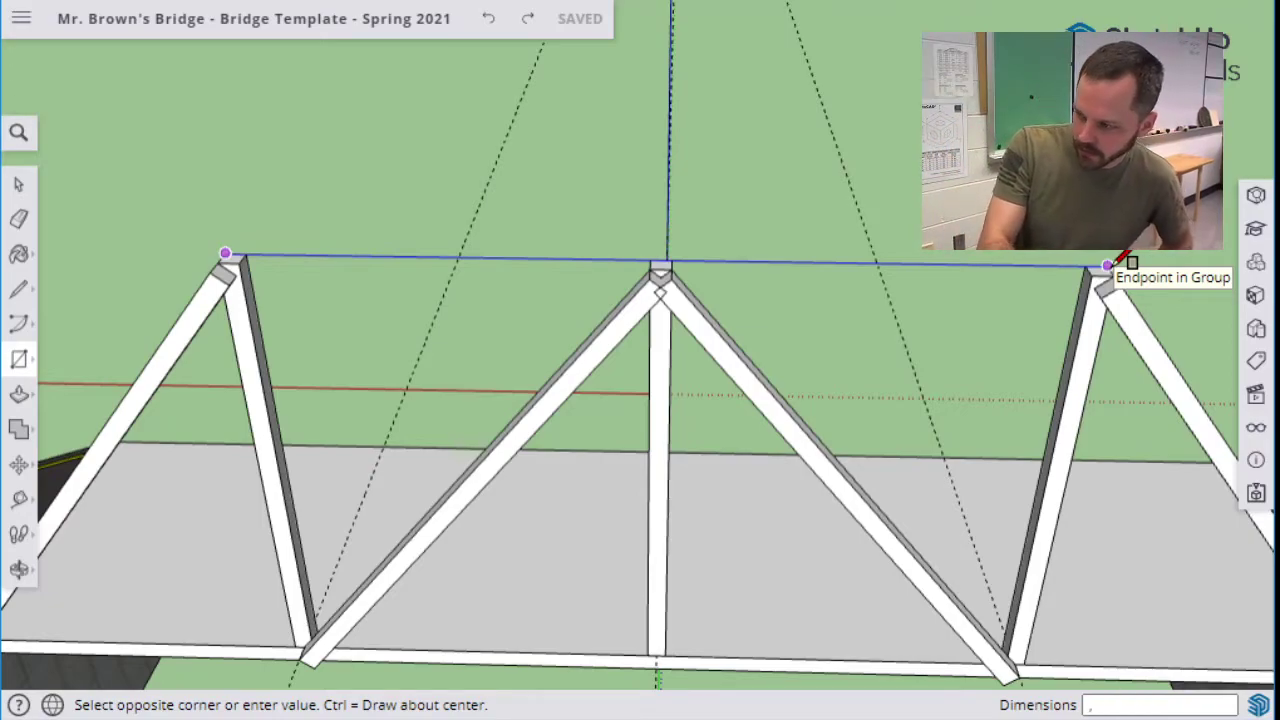
pyautogui.write('1\'3"')
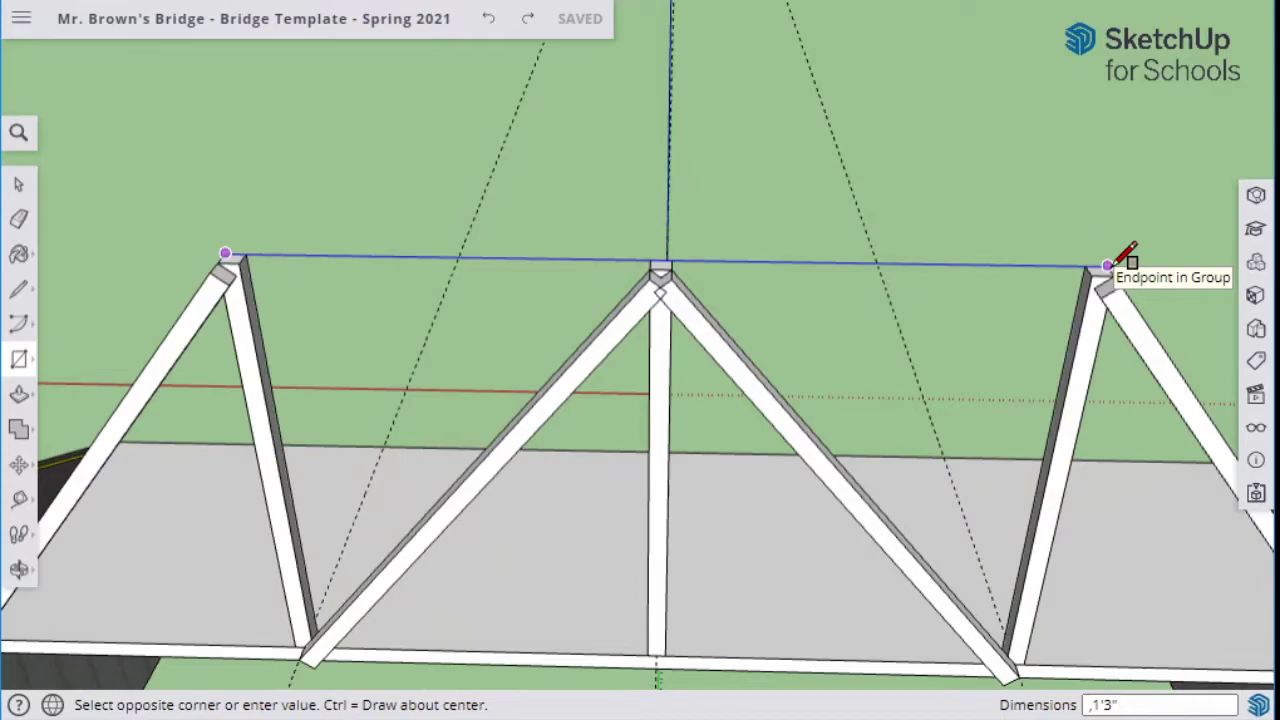
pyautogui.click(1117, 261)
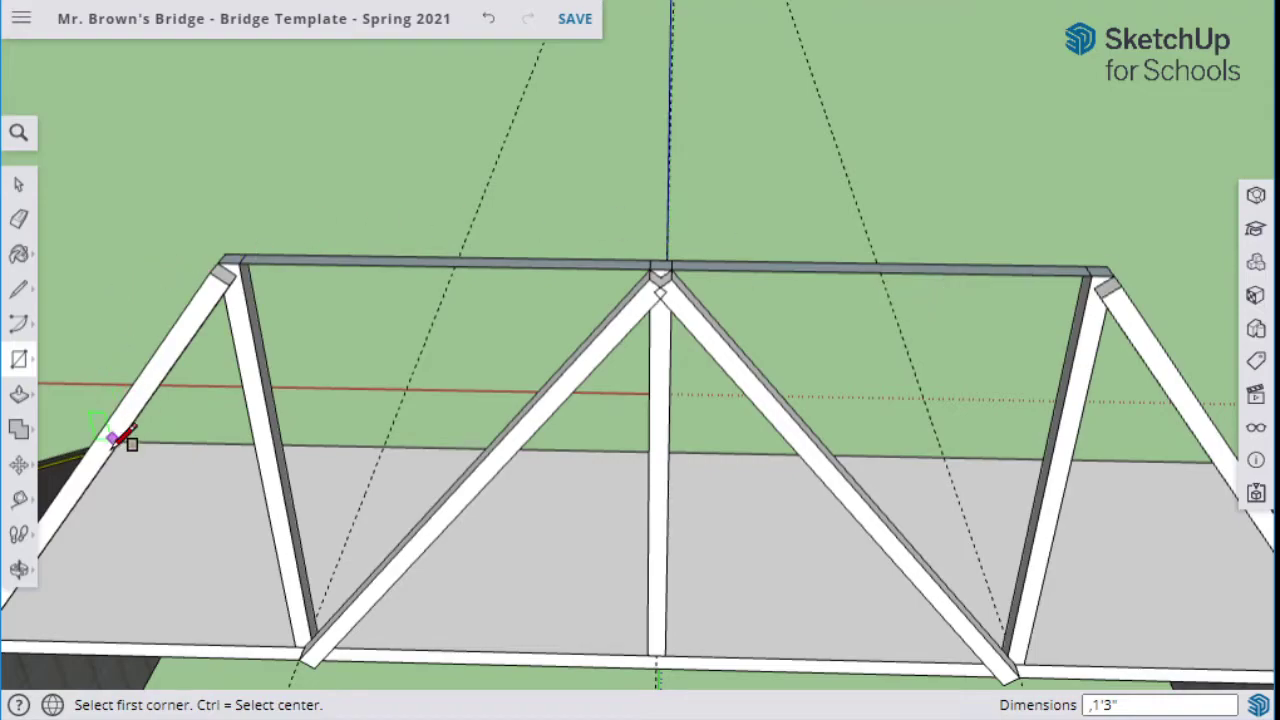
# Push/Pull the rectangle across the post tops upward by 1'3" to form the top beam.
pyautogui.click(19, 394)
pyautogui.click(278, 276)
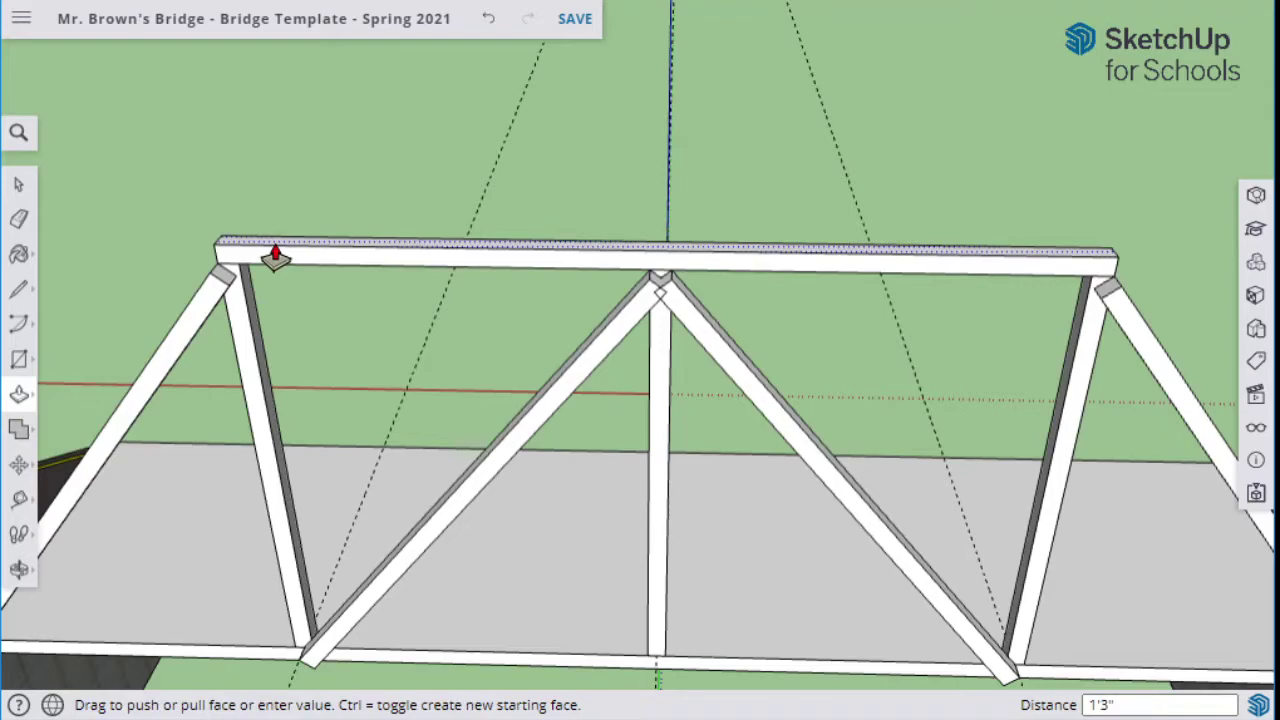
pyautogui.press('Return')
pyautogui.moveTo(584, 446); pyautogui.dragTo(628, 272, button='middle')
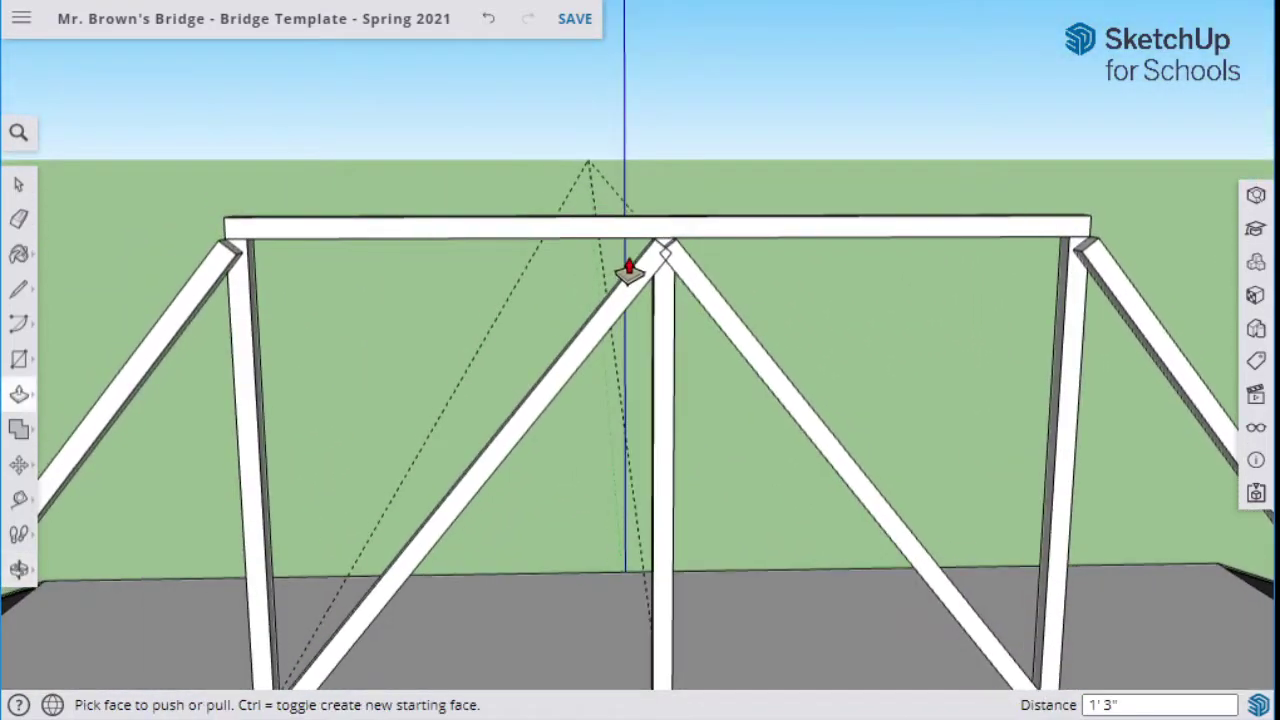
pyautogui.scroll(-4, 628, 272)
pyautogui.scroll(1, 643, 263)
pyautogui.moveTo(683, 306)
pyautogui.mouseDown(button='middle')
pyautogui.moveTo(623, 306)
pyautogui.moveTo(437, 375)
pyautogui.moveTo(537, 366)
pyautogui.moveTo(674, 314)
pyautogui.mouseUp(button='middle')
pyautogui.scroll(5, 709, 280)
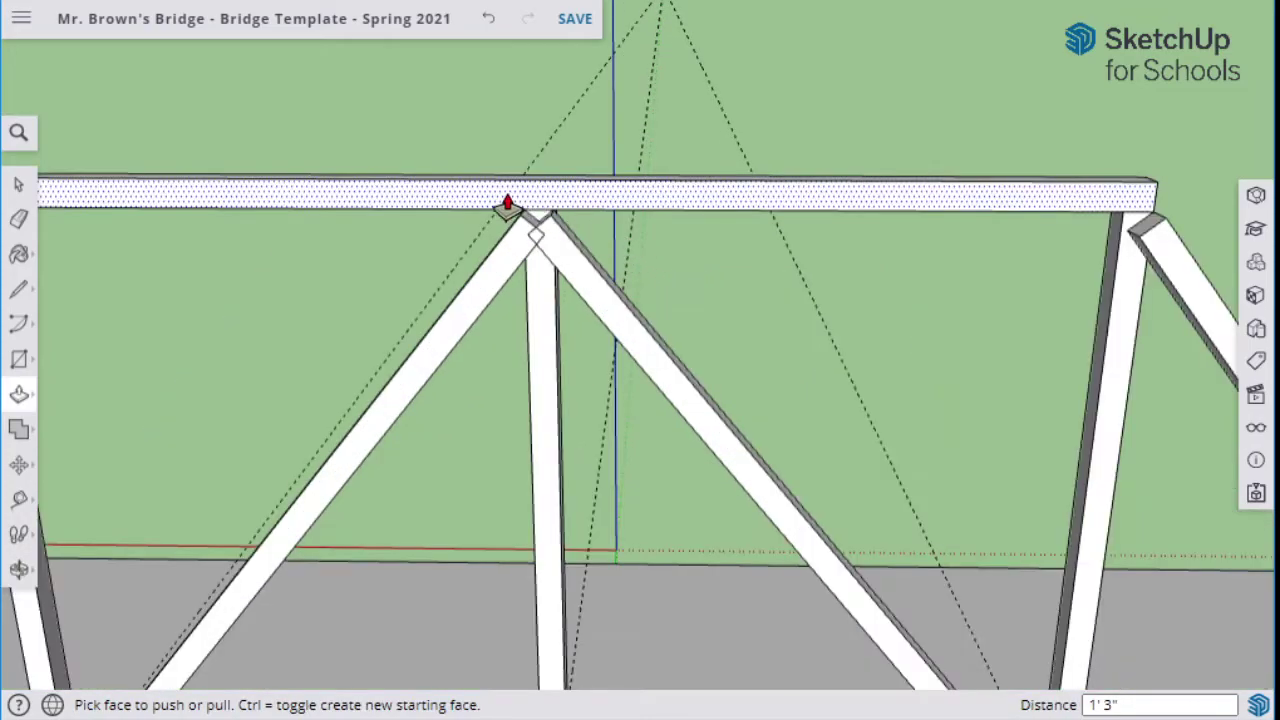
pyautogui.moveTo(906, 207); pyautogui.dragTo(1078, 218)
pyautogui.scroll(-8, 574, 180)
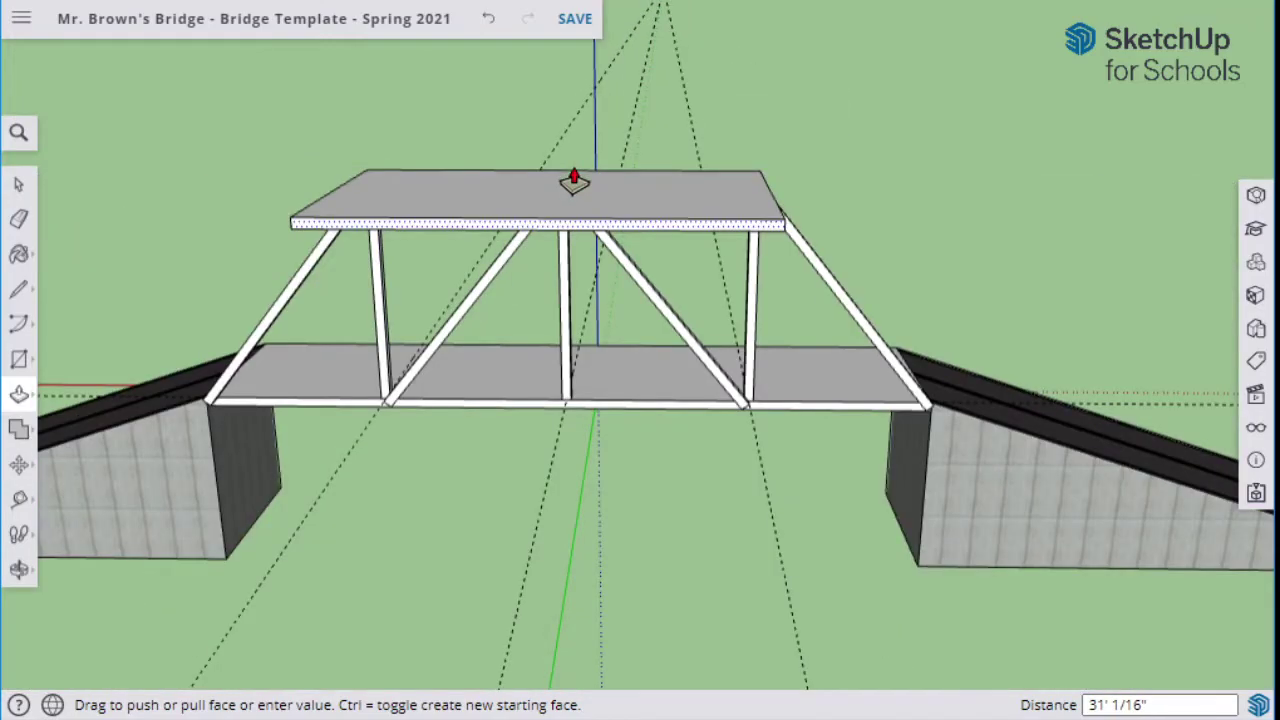
pyautogui.moveTo(574, 180); pyautogui.dragTo(571, 114, button='middle')
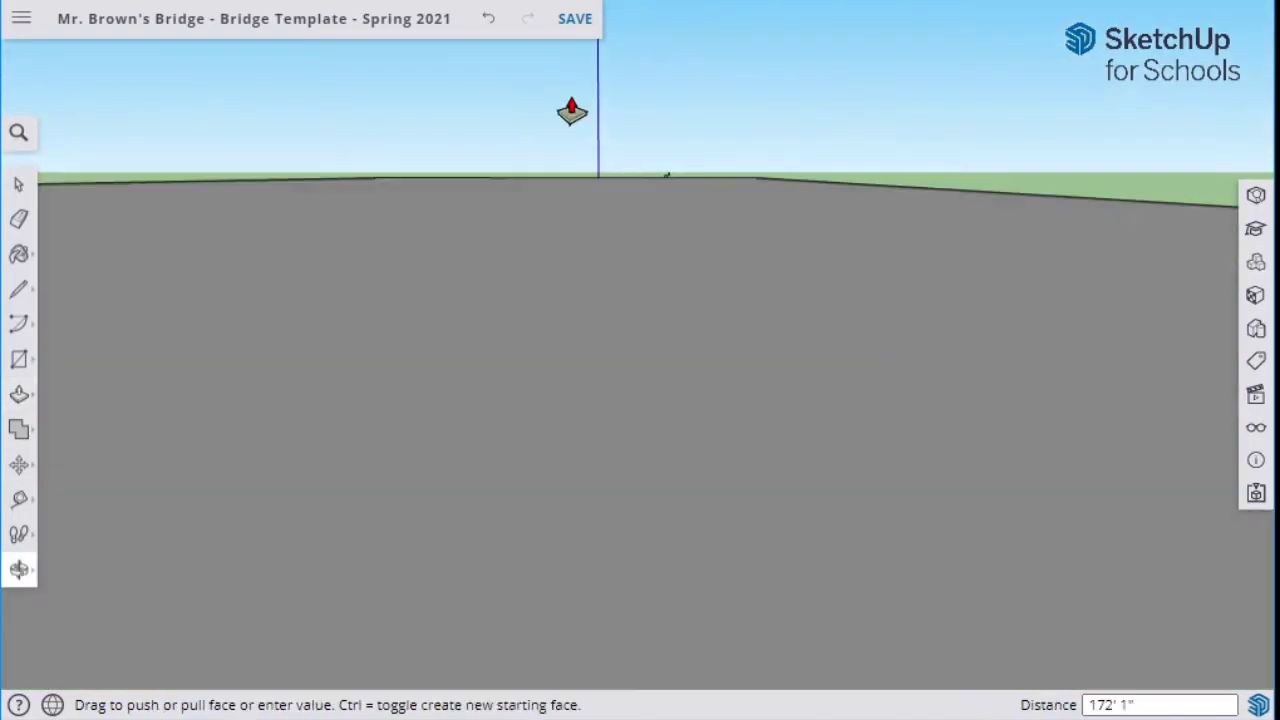
pyautogui.moveTo(586, 206); pyautogui.dragTo(603, 297, button='middle')
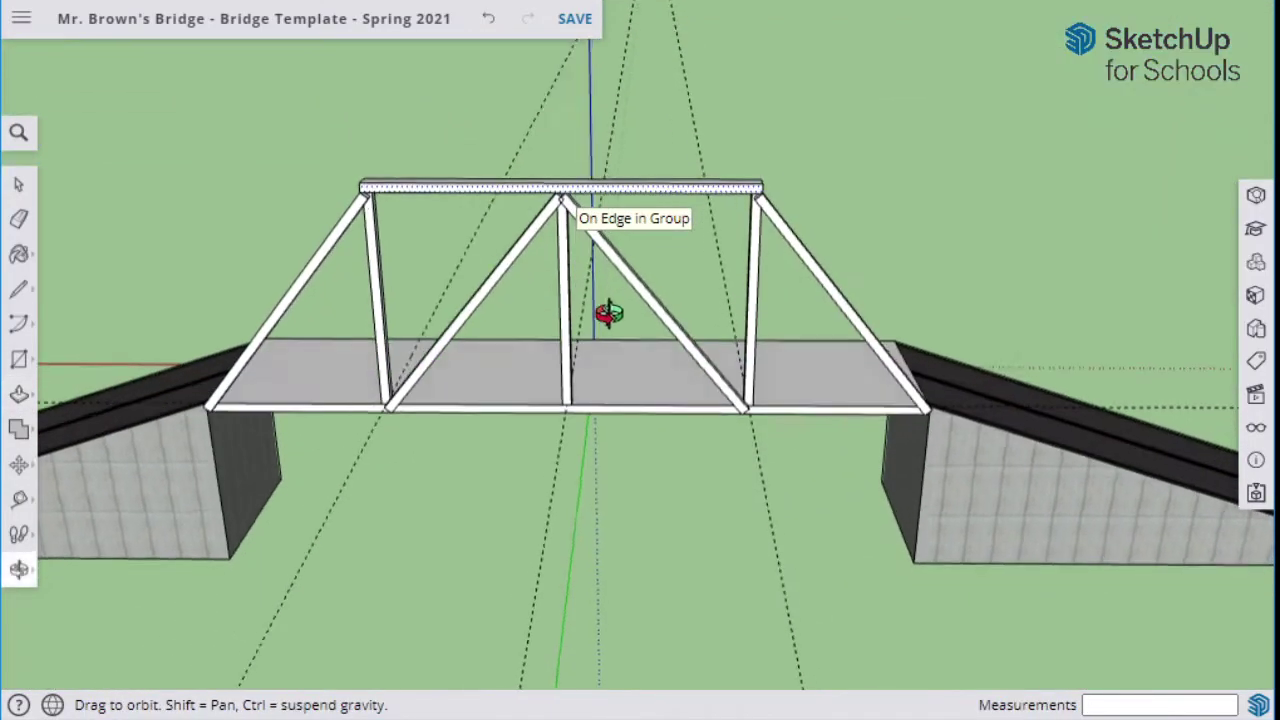
# Examine the joint where the two diagonal braces overlap beneath the top beam at the middle post.
pyautogui.scroll(5, 680, 214)
pyautogui.scroll(-5, 690, 222)
pyautogui.moveTo(500, 234); pyautogui.dragTo(703, 171, button='middle')
pyautogui.press('p')
pyautogui.scroll(6, 503, 229)
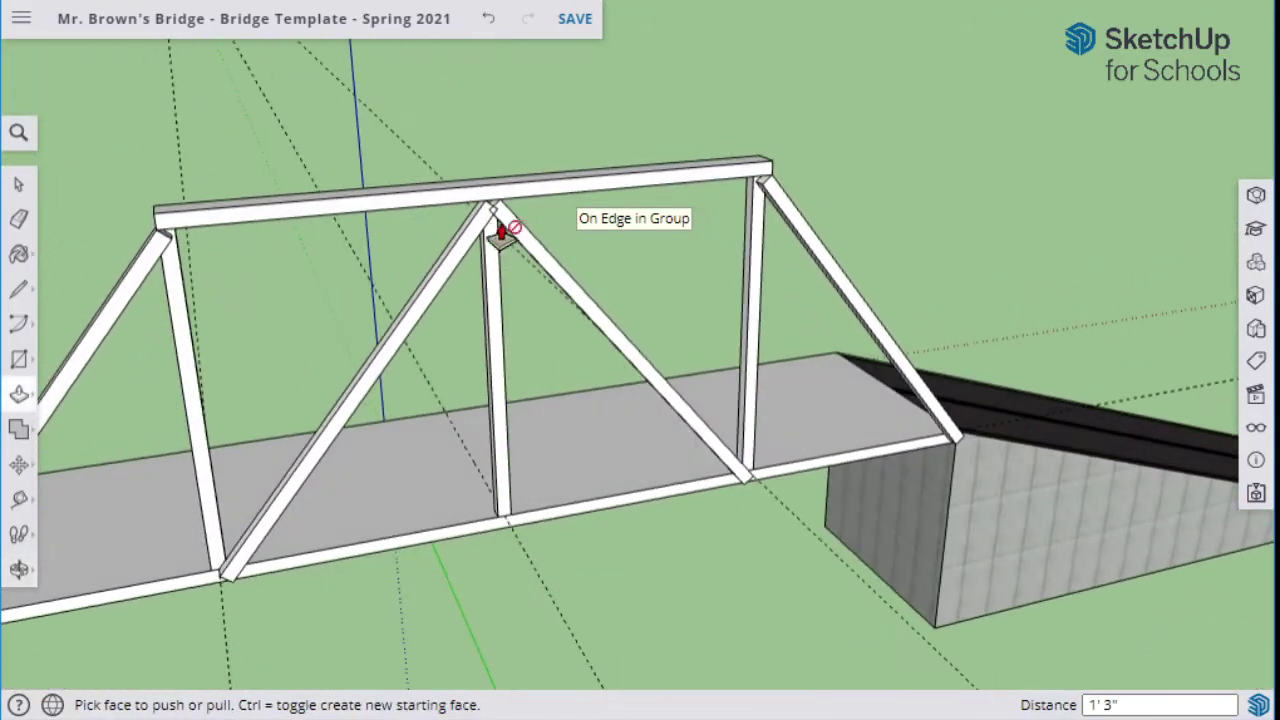
pyautogui.scroll(3, 494, 217)
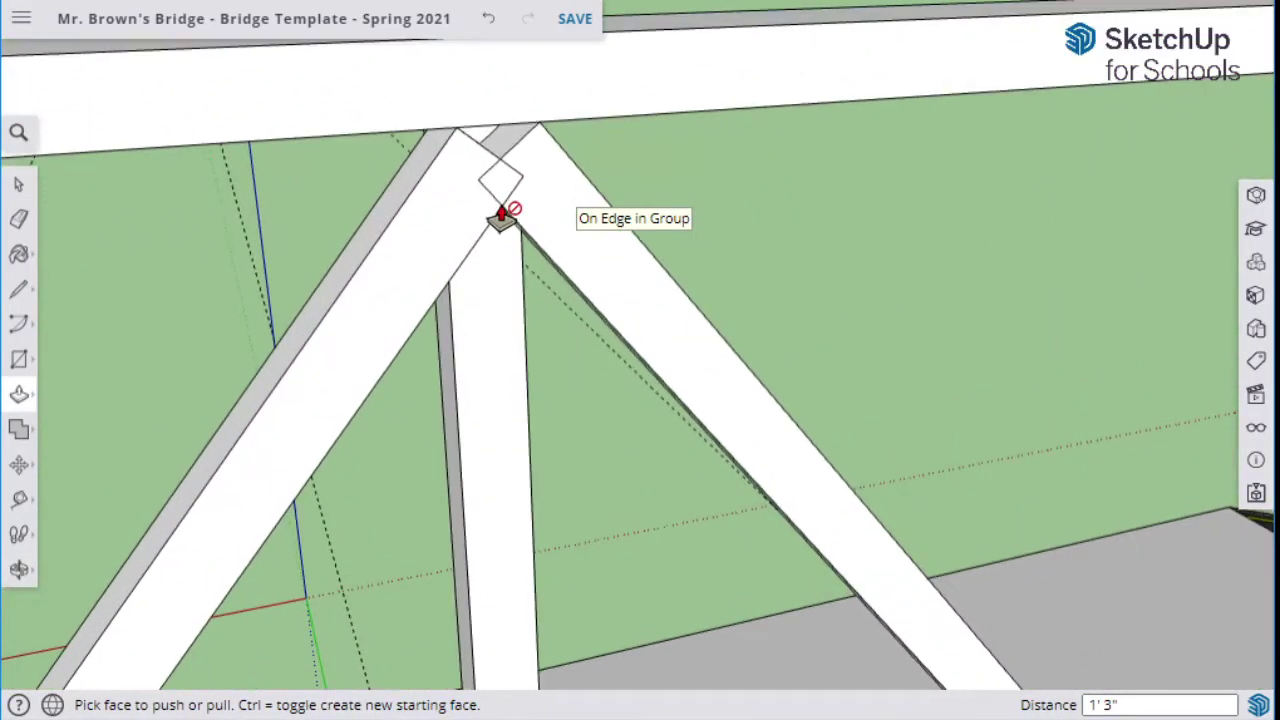
# Select every member of the side truss, including the top beam and both end diagonals, and rotate a copy 180° about the top beam's midpoint.
pyautogui.scroll(-6, 500, 215)
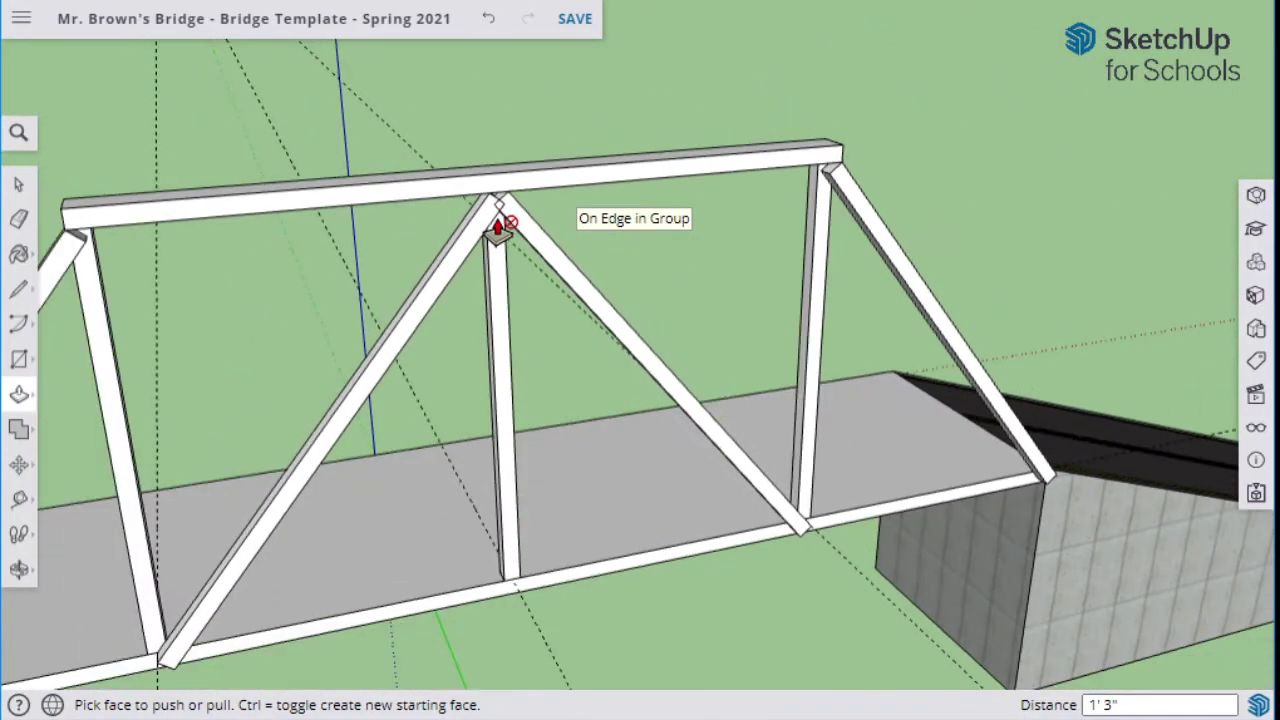
pyautogui.moveTo(501, 230); pyautogui.dragTo(652, 236, button='middle')
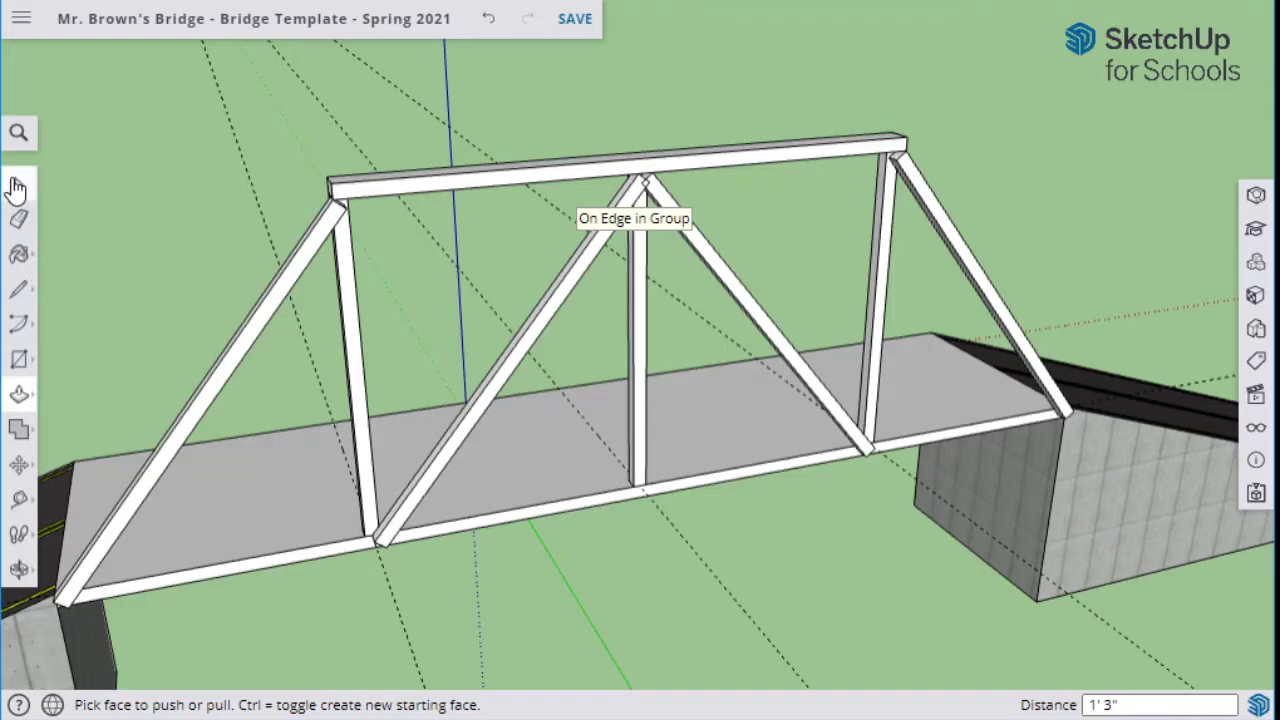
pyautogui.click(18, 186)
pyautogui.moveTo(610, 385)
pyautogui.mouseDown(button='middle')
pyautogui.moveTo(731, 354)
pyautogui.moveTo(991, 326)
pyautogui.moveTo(934, 349)
pyautogui.moveTo(586, 387)
pyautogui.mouseUp(button='middle')
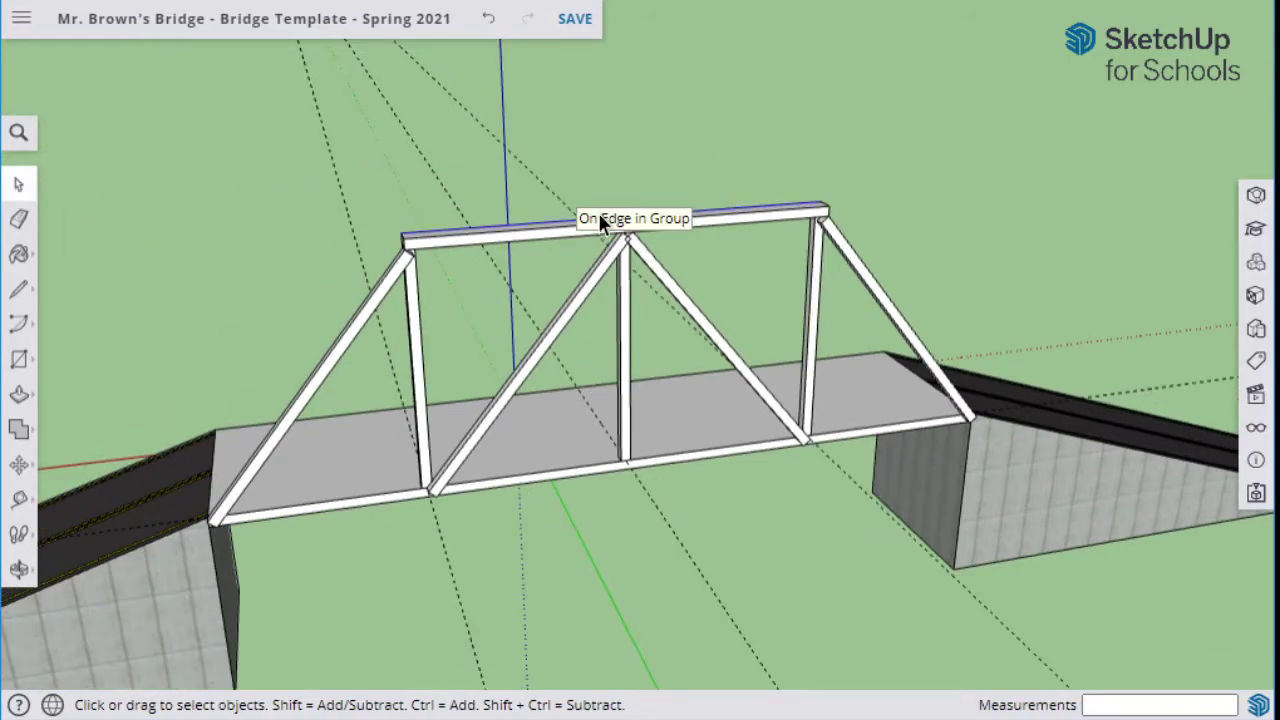
pyautogui.scroll(3, 605, 215)
pyautogui.scroll(-2, 608, 225)
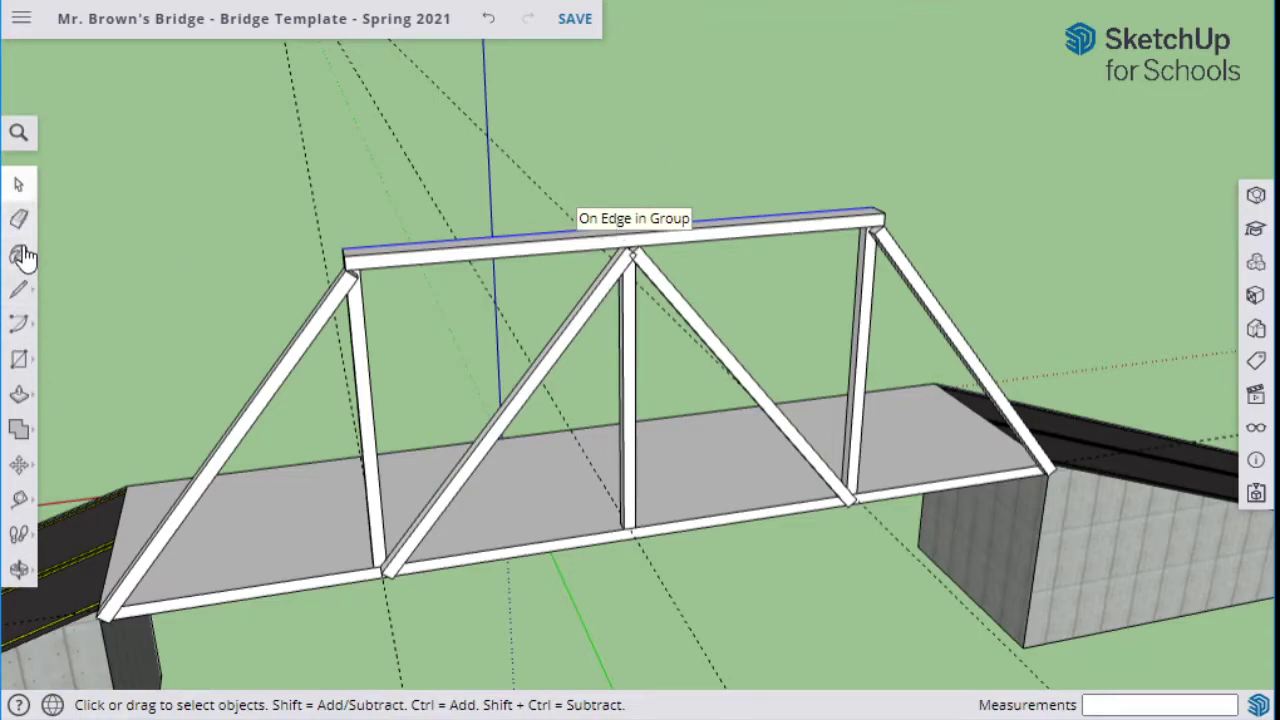
pyautogui.moveTo(316, 226); pyautogui.dragTo(448, 312, button='middle')
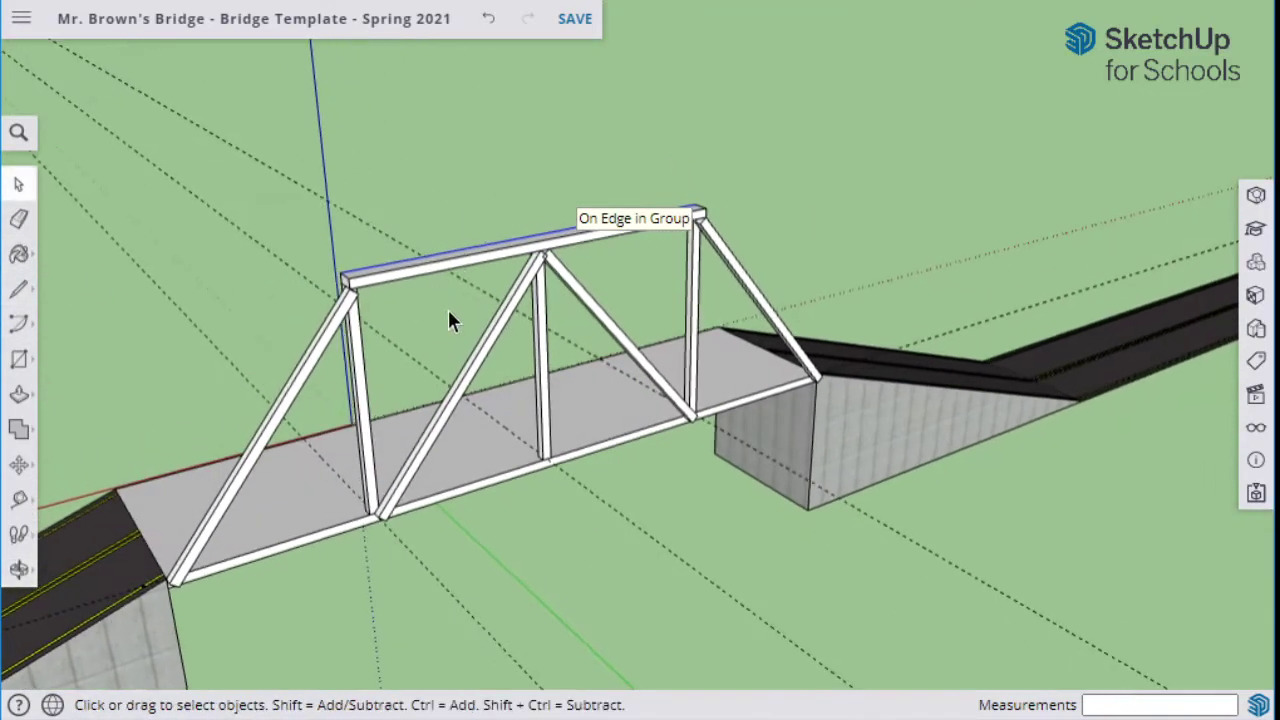
pyautogui.moveTo(357, 360); pyautogui.dragTo(976, 613)
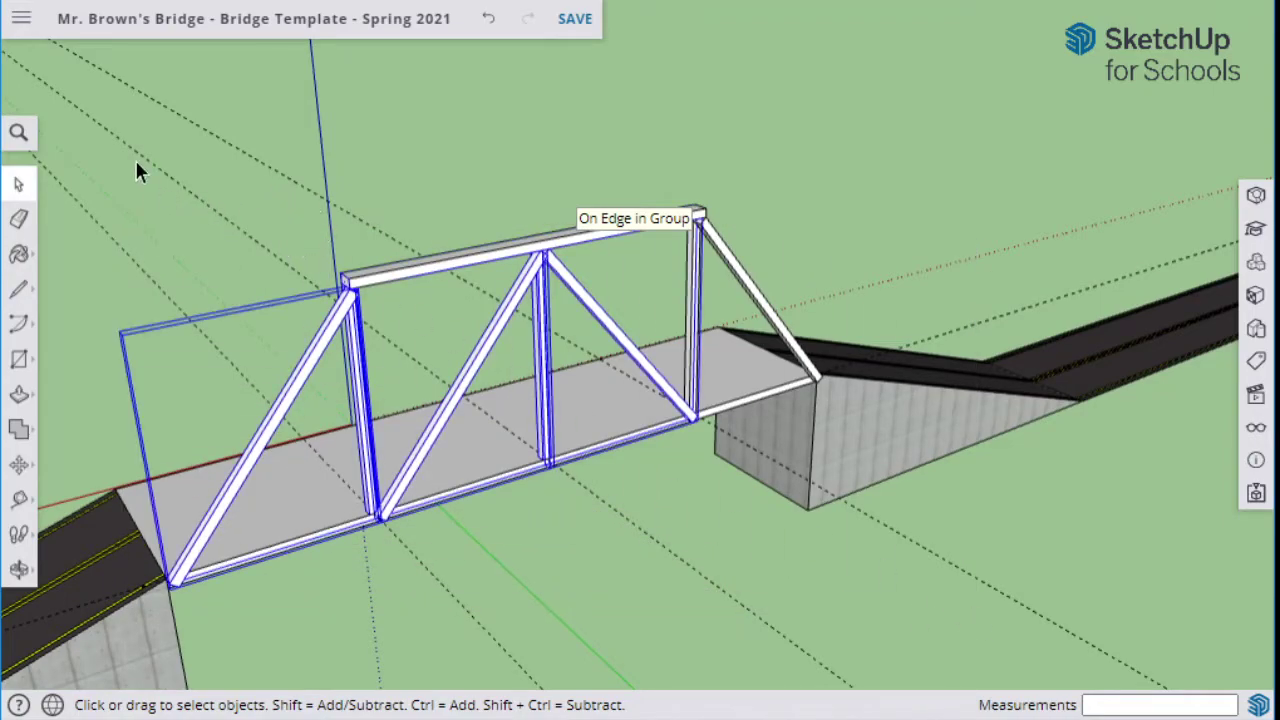
pyautogui.moveTo(77, 127); pyautogui.dragTo(877, 563)
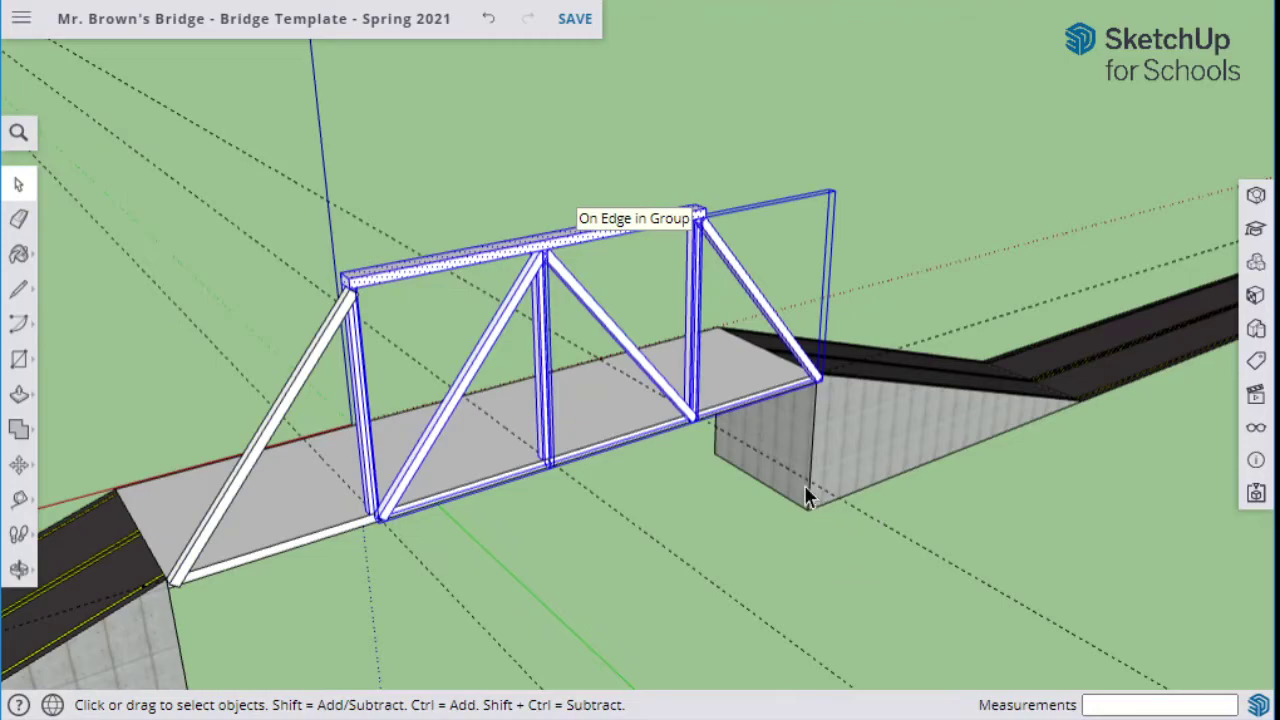
pyautogui.keyDown('shift'); pyautogui.click(264, 440); pyautogui.keyUp('shift')
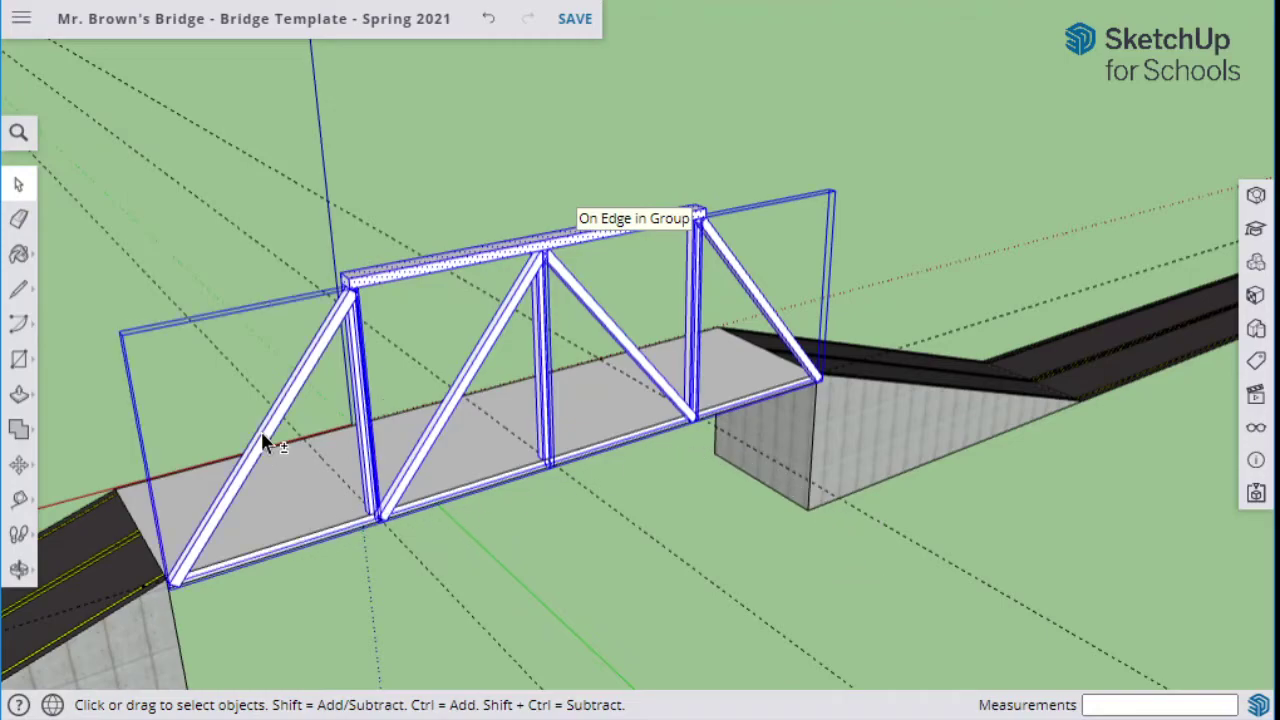
pyautogui.moveTo(281, 415); pyautogui.dragTo(494, 520, button='middle')
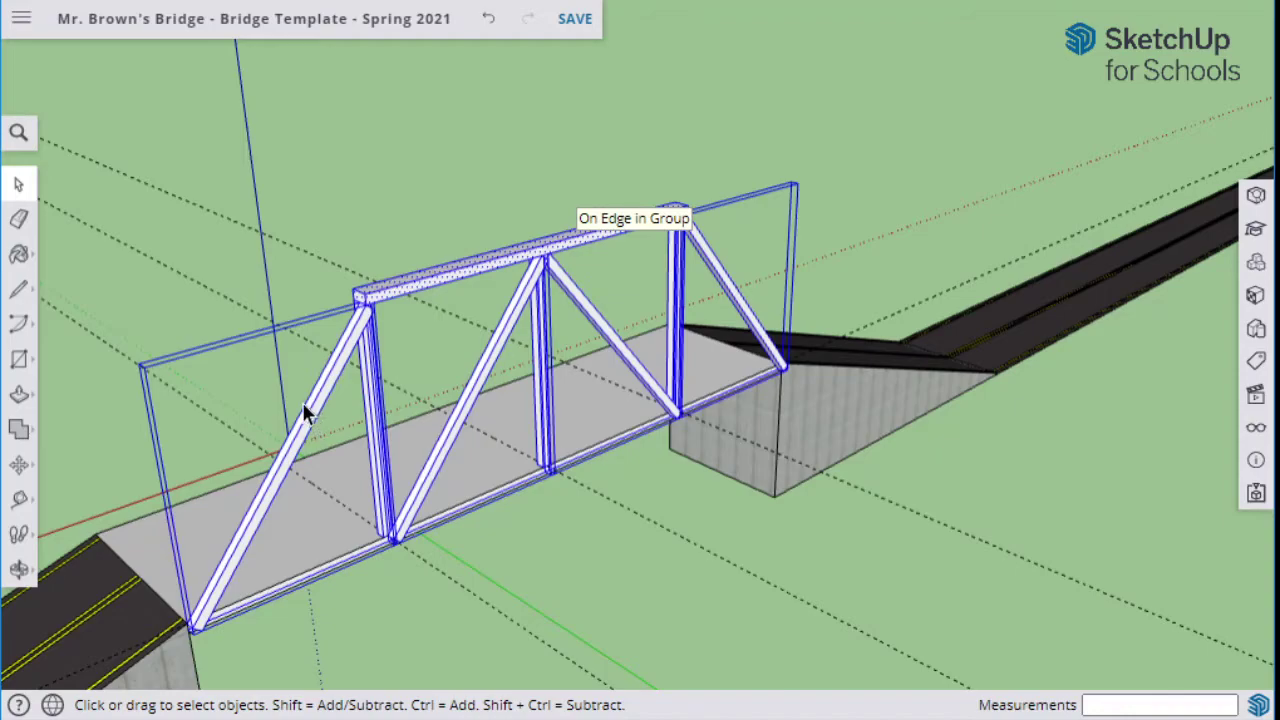
pyautogui.press('q')
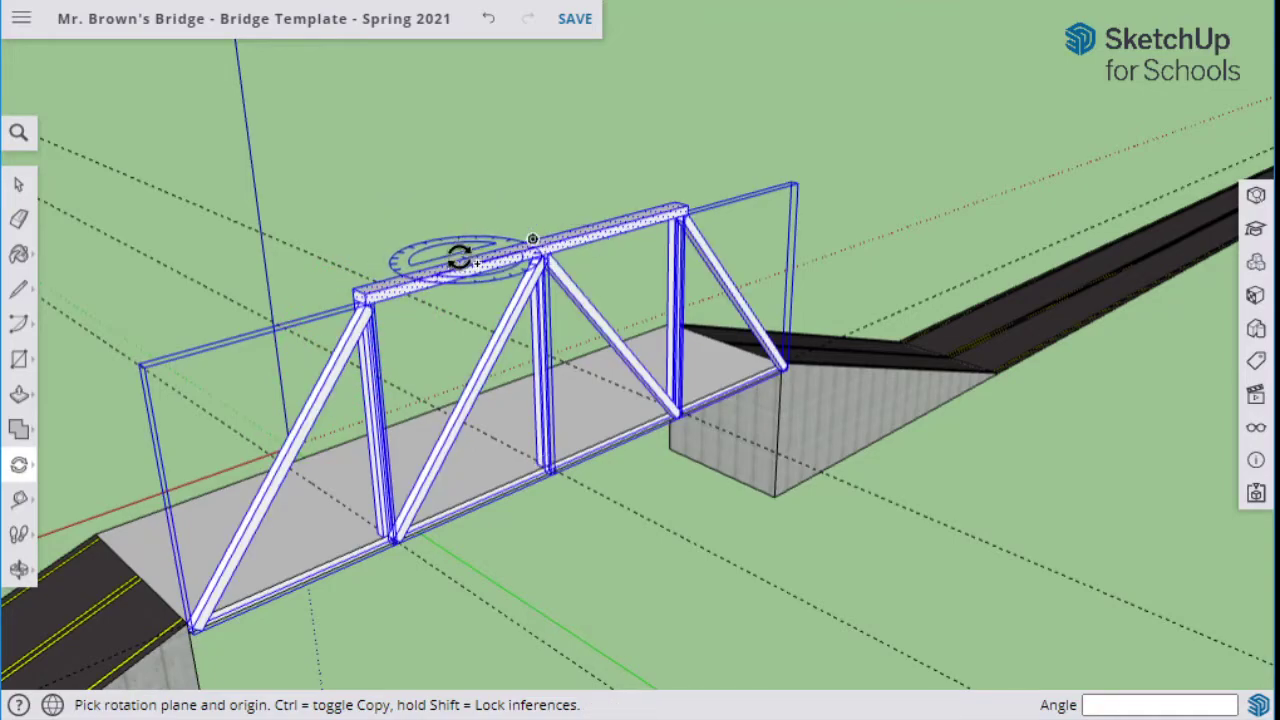
pyautogui.click(541, 240)
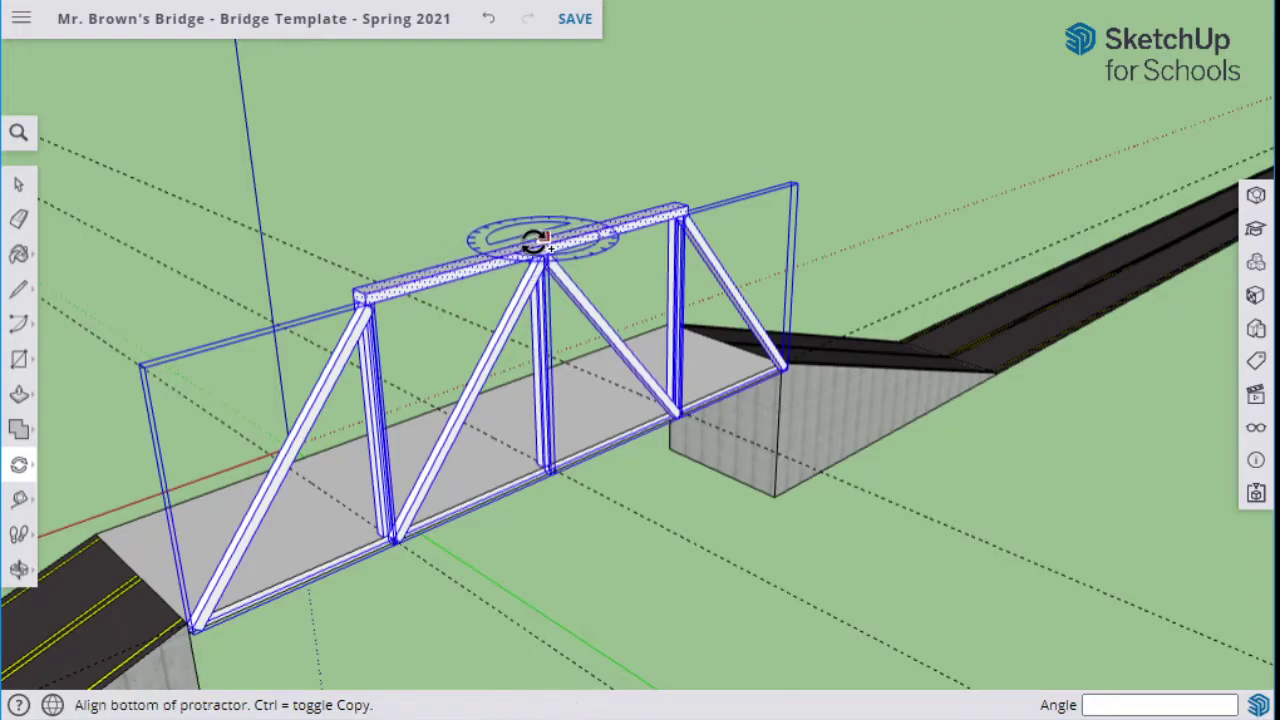
pyautogui.click(411, 271)
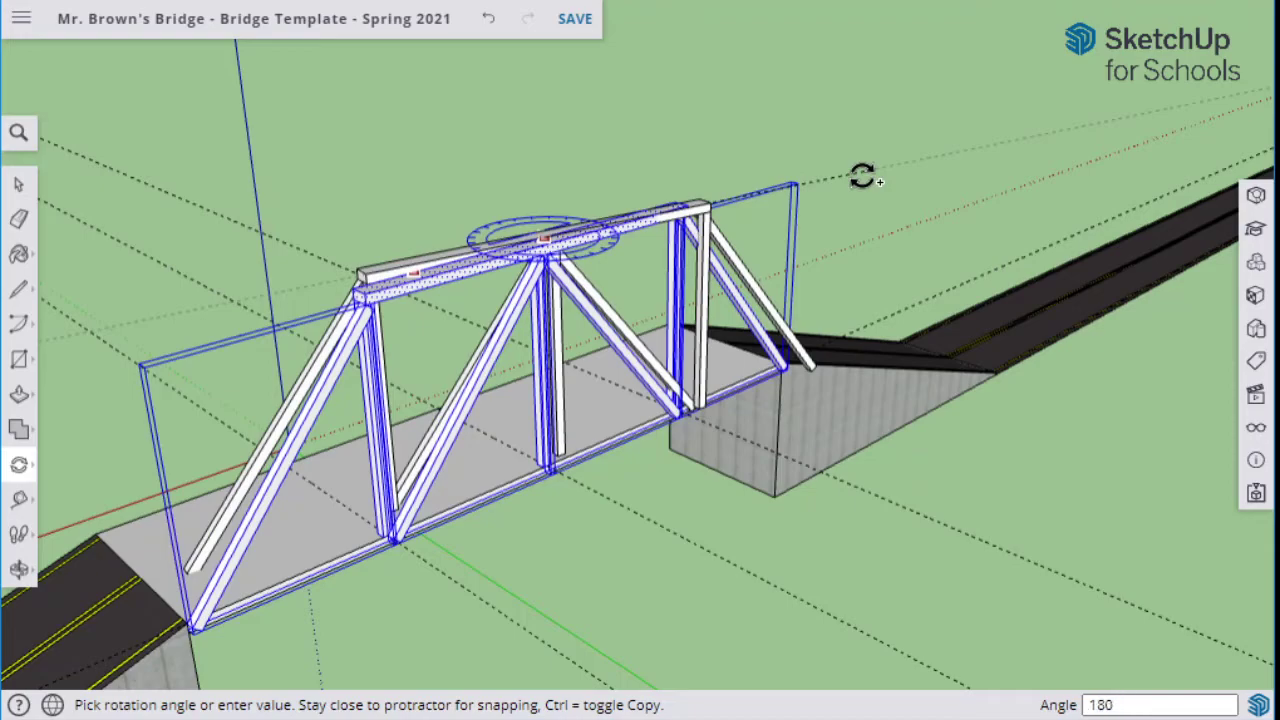
pyautogui.click(862, 177)
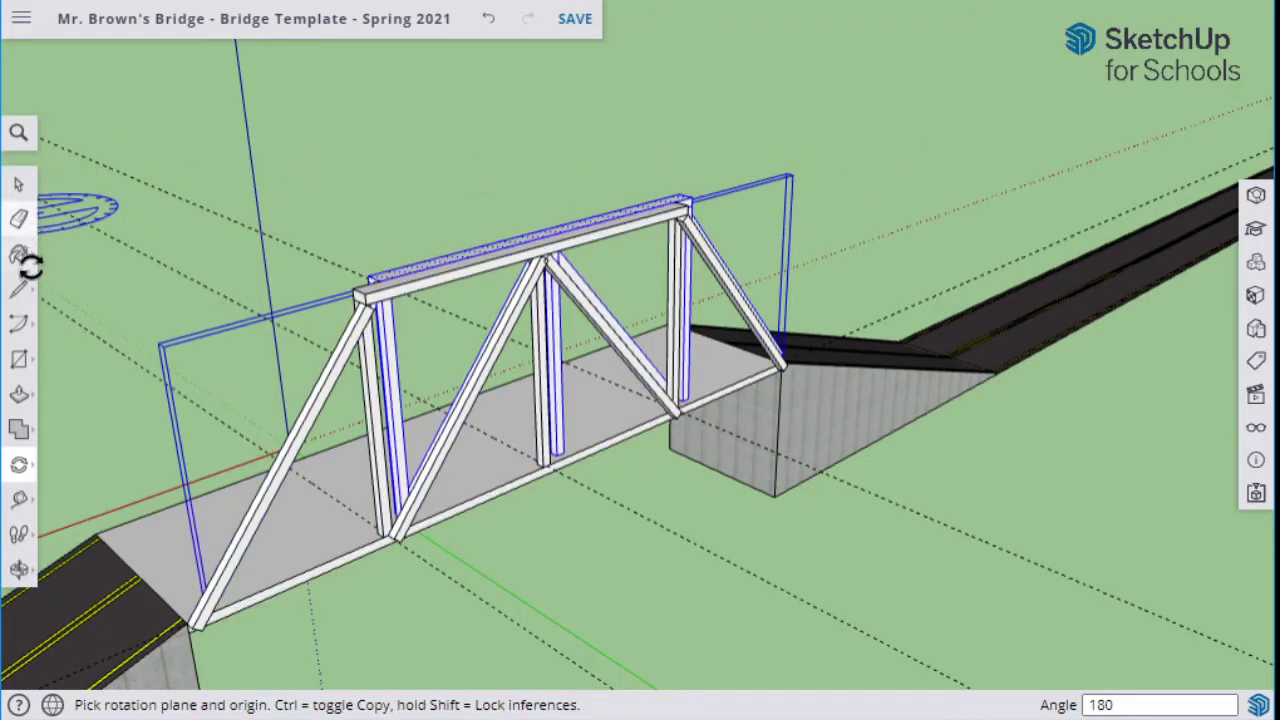
# Move the rotated truss copy by 25 across the deck, past the deck's opposite long edge.
pyautogui.click(18, 470)
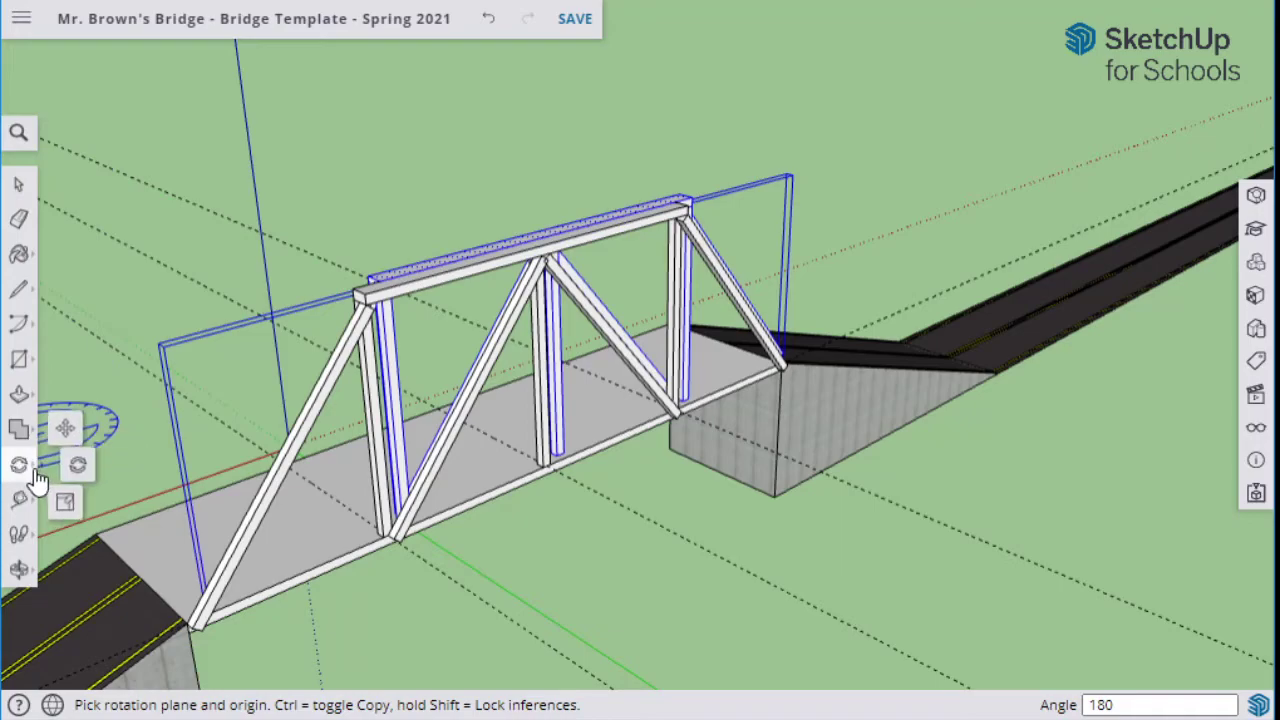
pyautogui.click(63, 428)
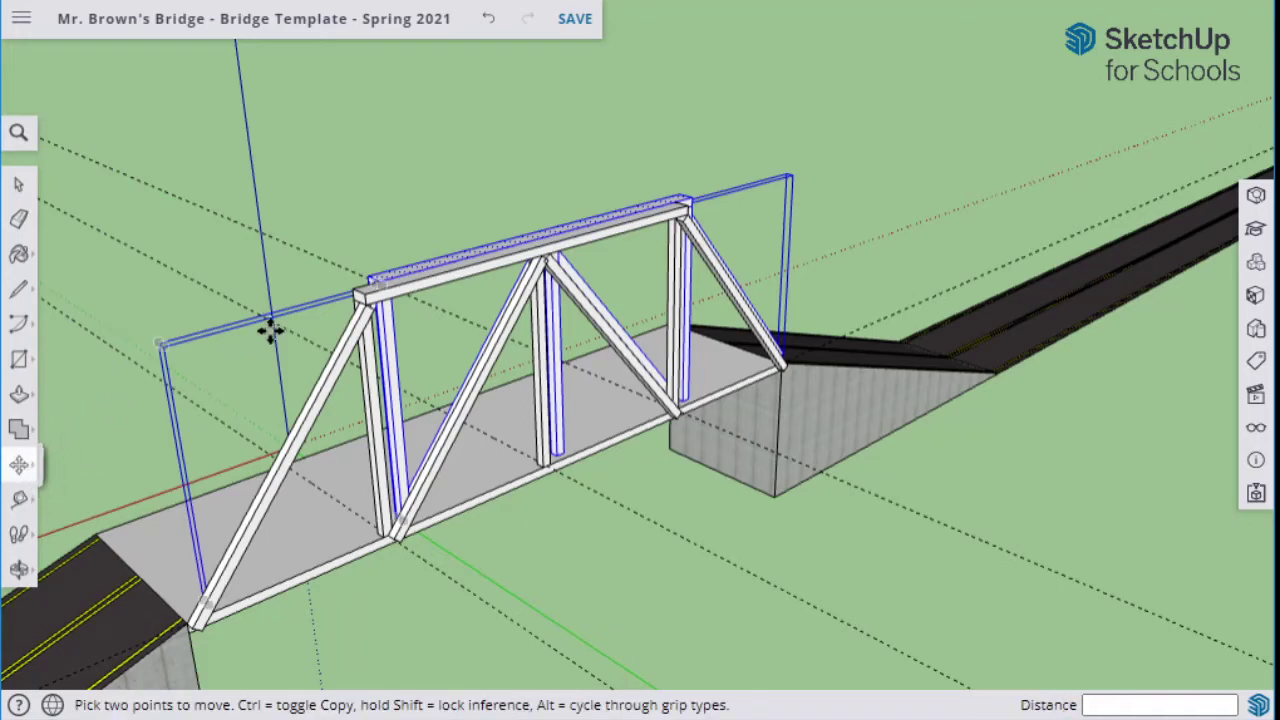
pyautogui.click(371, 276)
pyautogui.write('25')
pyautogui.press('Return')
# Align the truss copy with the deck edge by moving the lower end corner of its end diagonal onto the deck's corner.
pyautogui.moveTo(189, 500); pyautogui.dragTo(610, 395, button='middle')
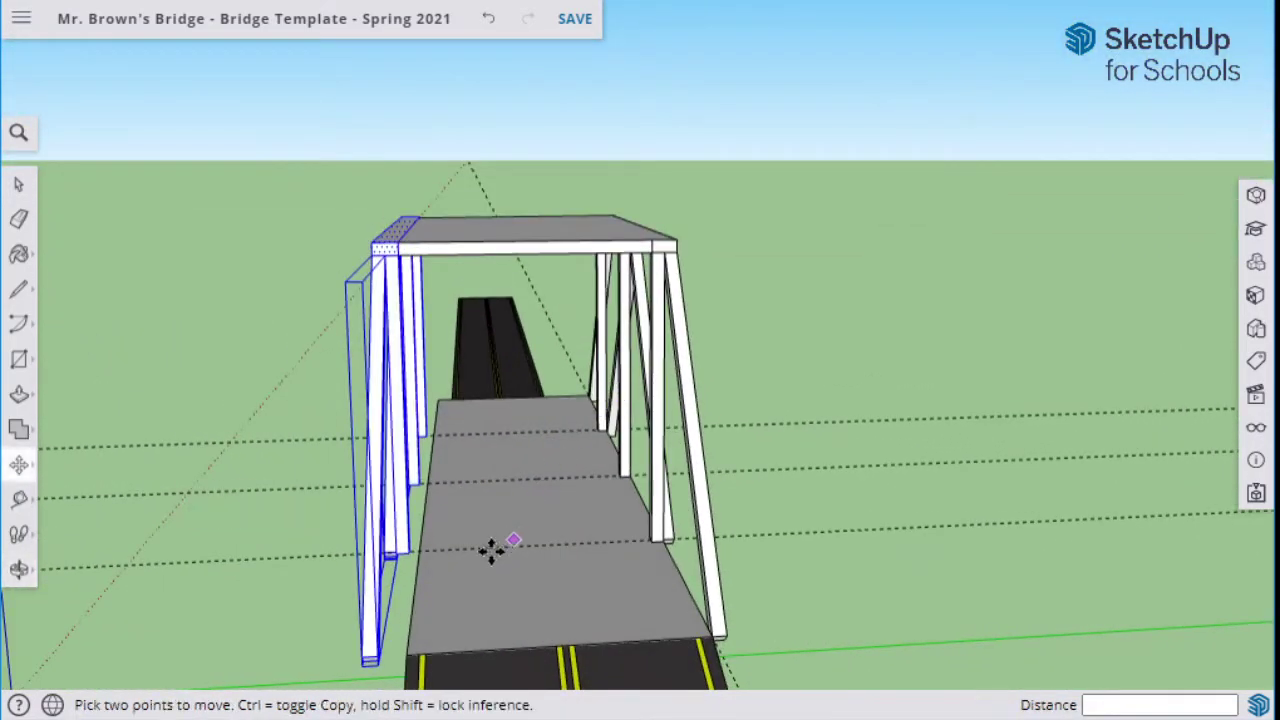
pyautogui.scroll(5, 374, 665)
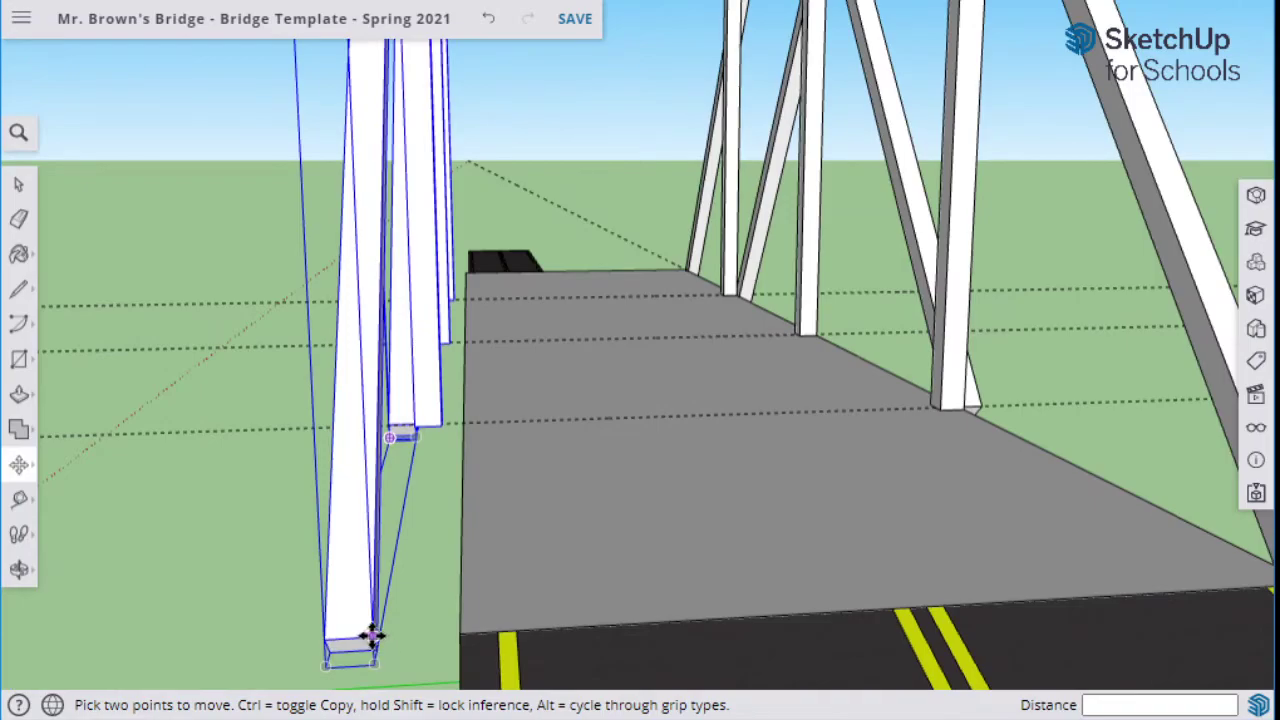
pyautogui.click(372, 636)
pyautogui.click(457, 634)
pyautogui.moveTo(716, 550); pyautogui.dragTo(1040, 517, button='middle')
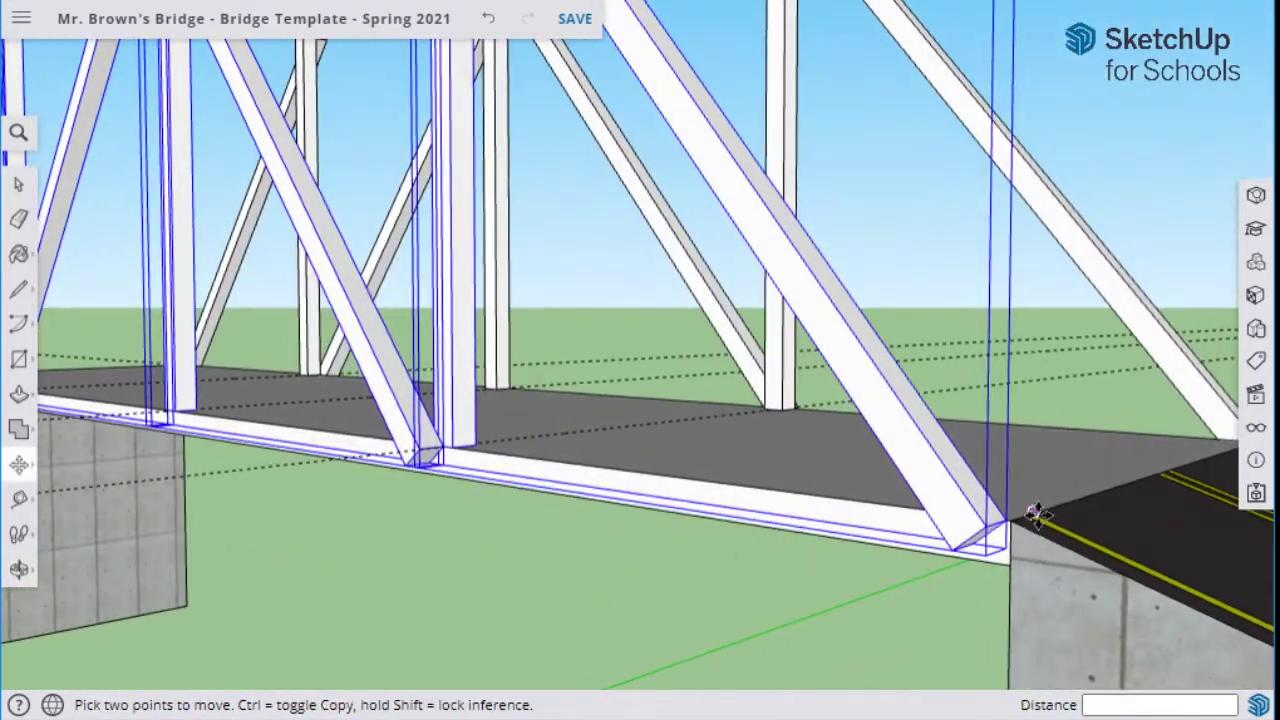
pyautogui.scroll(6, 1040, 517)
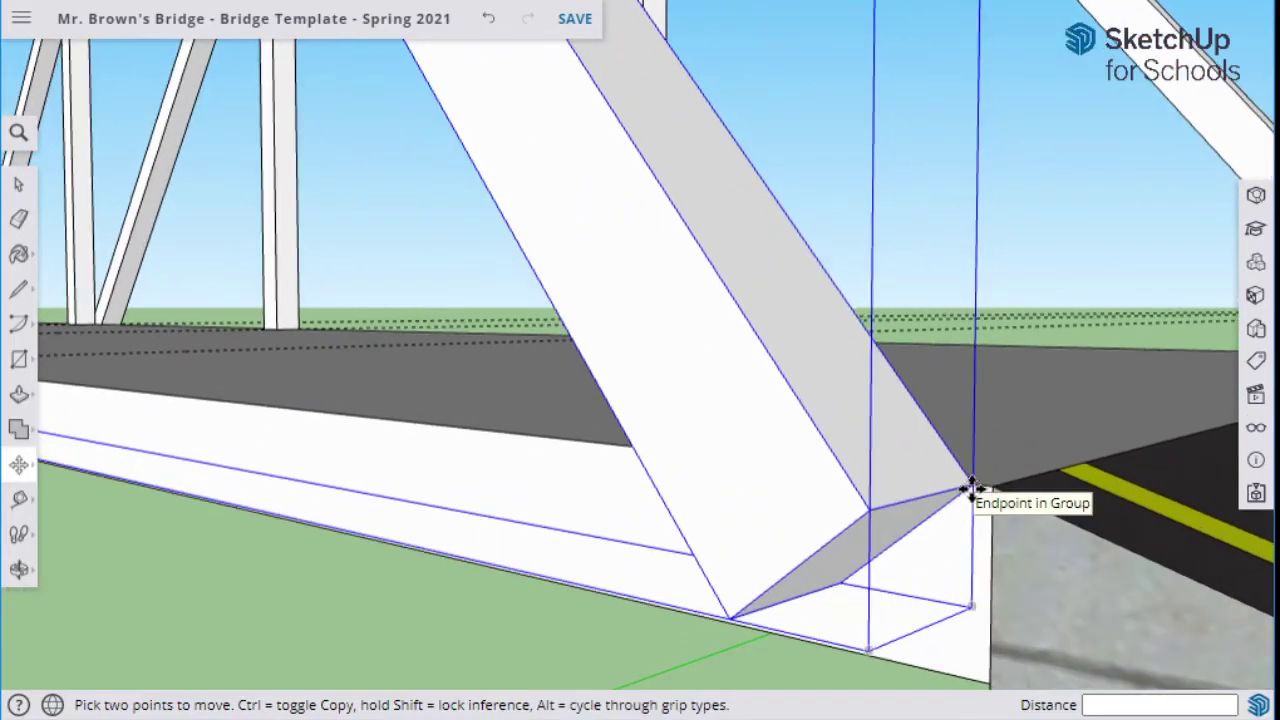
pyautogui.click(971, 488)
pyautogui.scroll(-5, 1058, 467)
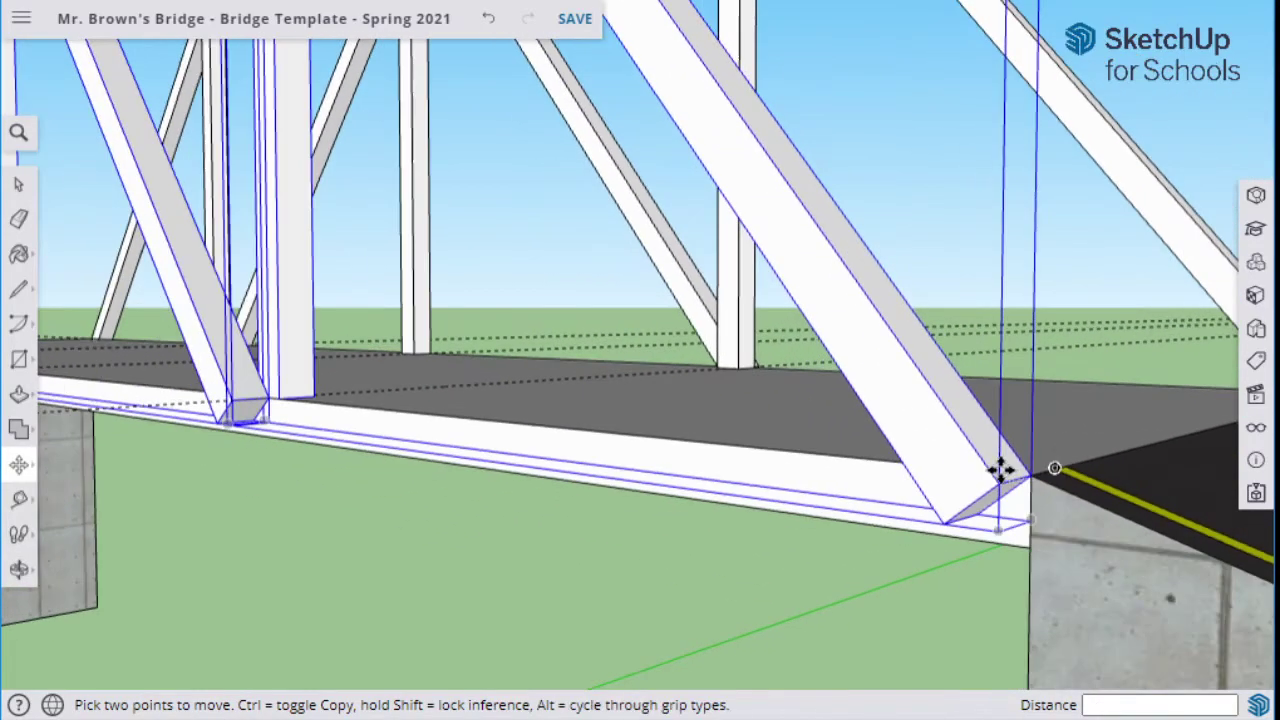
# Examine the whole bridge from both sides, checking the two trusses and the surface joining their top beams.
pyautogui.scroll(-5, 1000, 470)
pyautogui.moveTo(849, 491); pyautogui.dragTo(95, 318, button='middle')
pyautogui.click(18, 184)
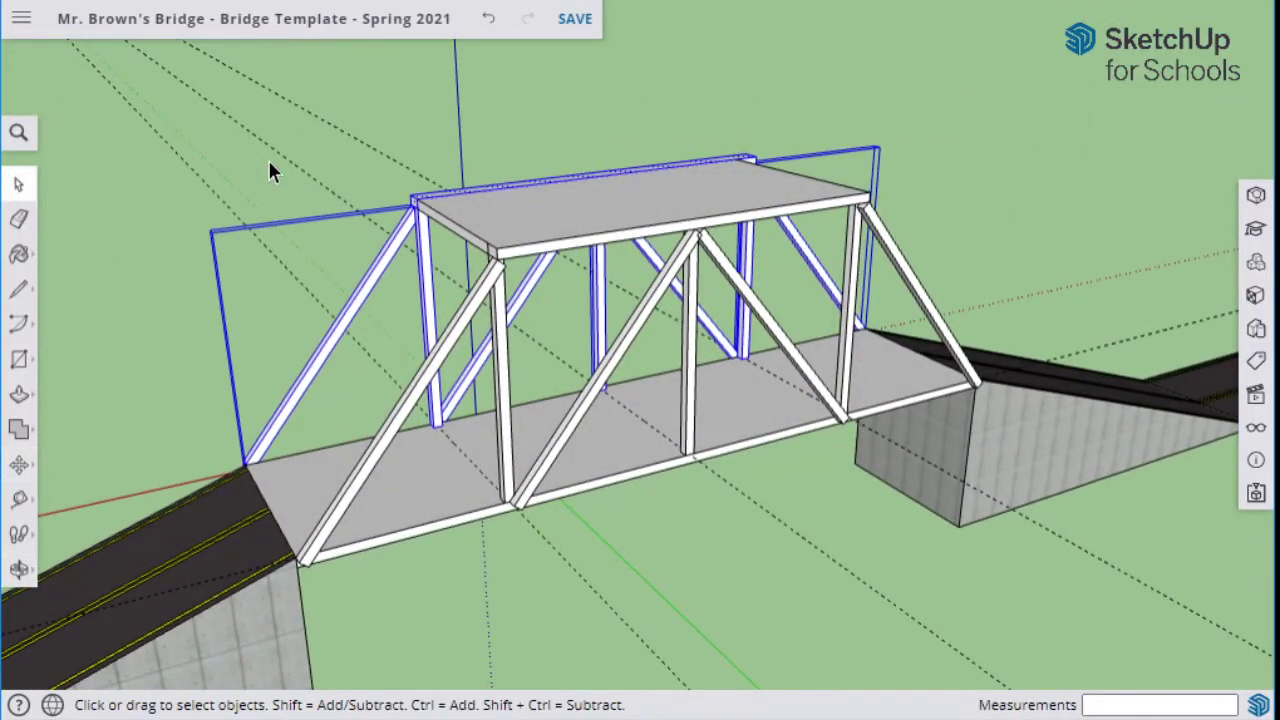
pyautogui.click(745, 470)
pyautogui.scroll(-3, 751, 471)
pyautogui.moveTo(751, 471); pyautogui.dragTo(902, 396, button='middle')
pyautogui.scroll(2, 780, 330)
pyautogui.scroll(-2, 780, 330)
pyautogui.click(780, 330)
pyautogui.moveTo(751, 400); pyautogui.dragTo(929, 306, button='middle')
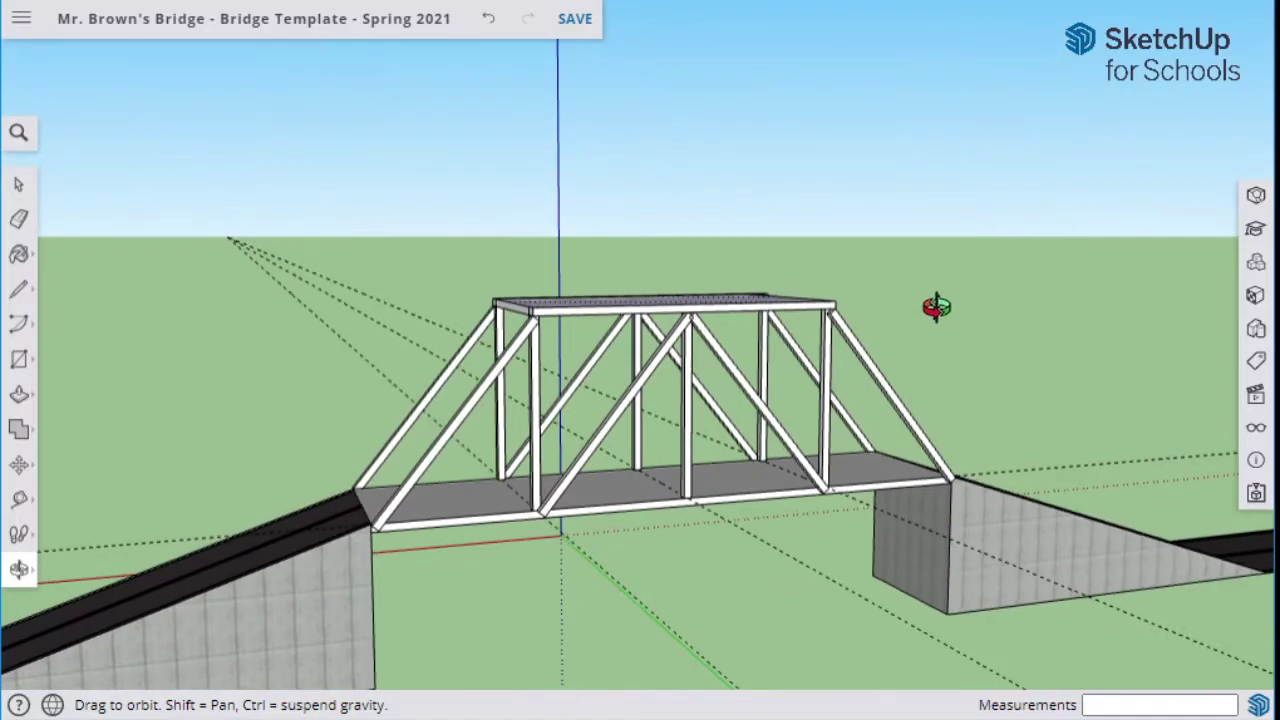
pyautogui.scroll(-2, 735, 482)
pyautogui.scroll(1, 729, 498)
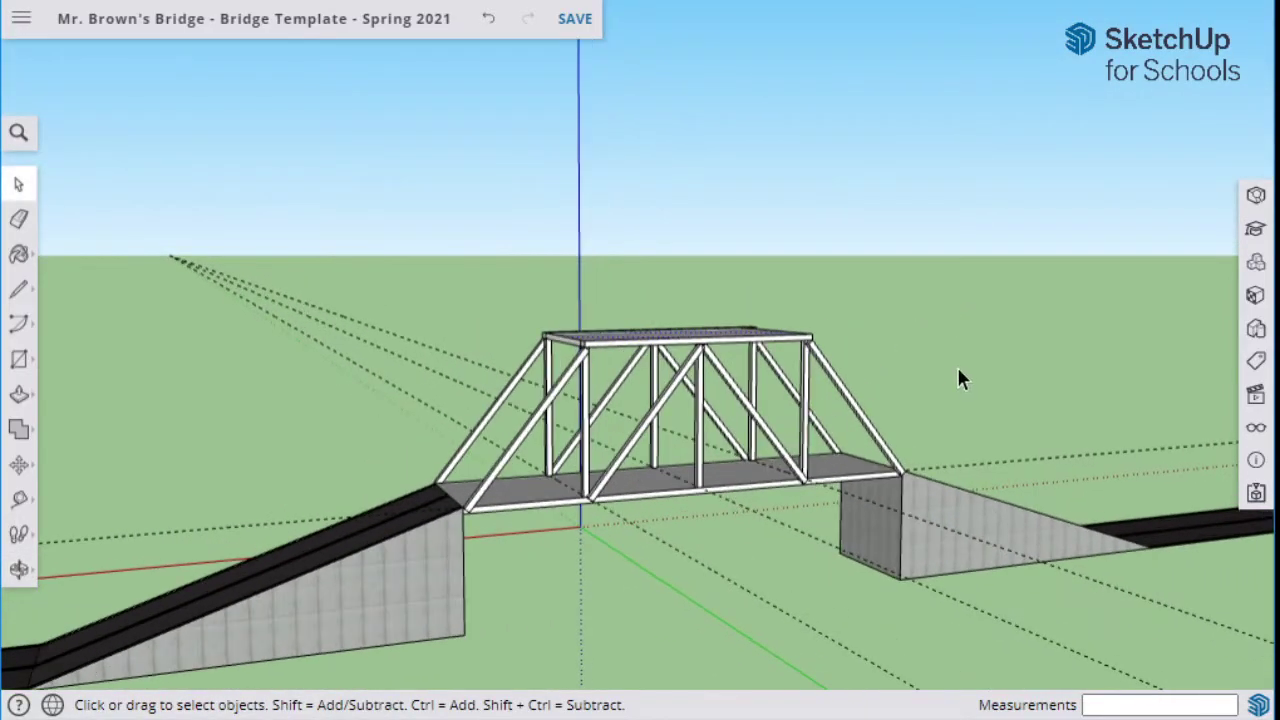
pyautogui.moveTo(857, 543); pyautogui.dragTo(491, 537, button='middle')
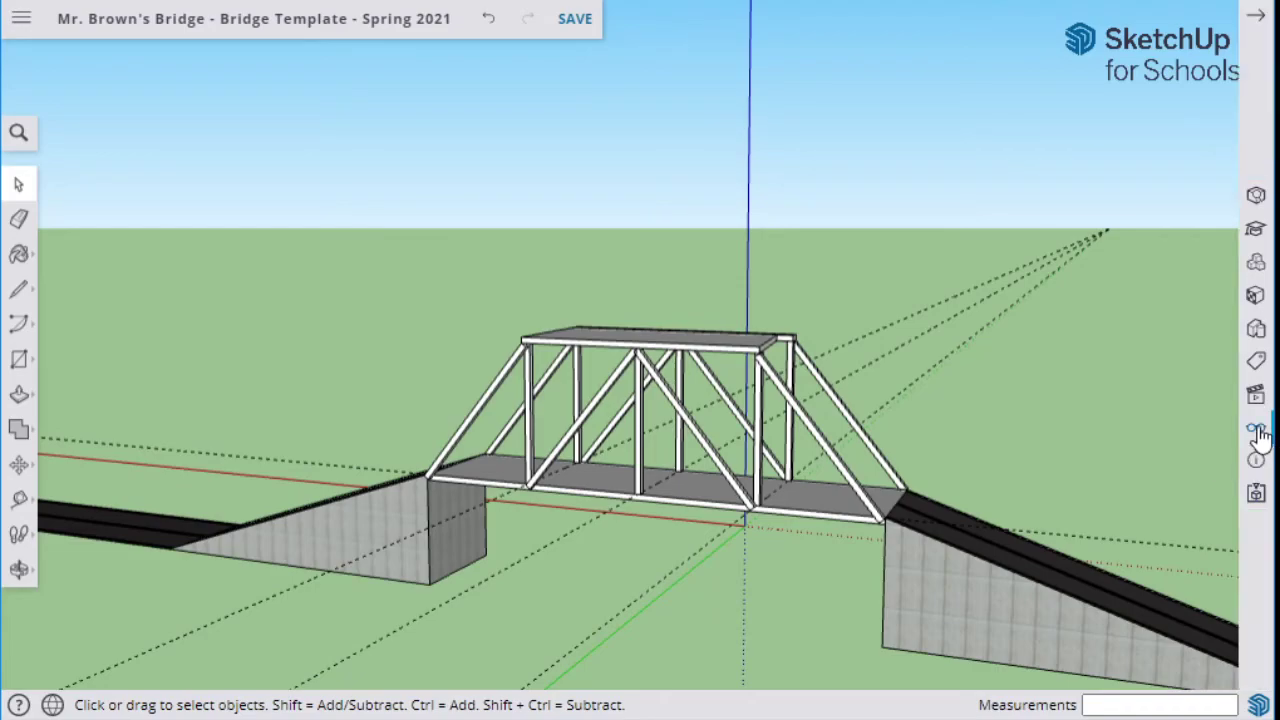
# Turn off the display of guides and axes in the model.
pyautogui.click(1256, 430)
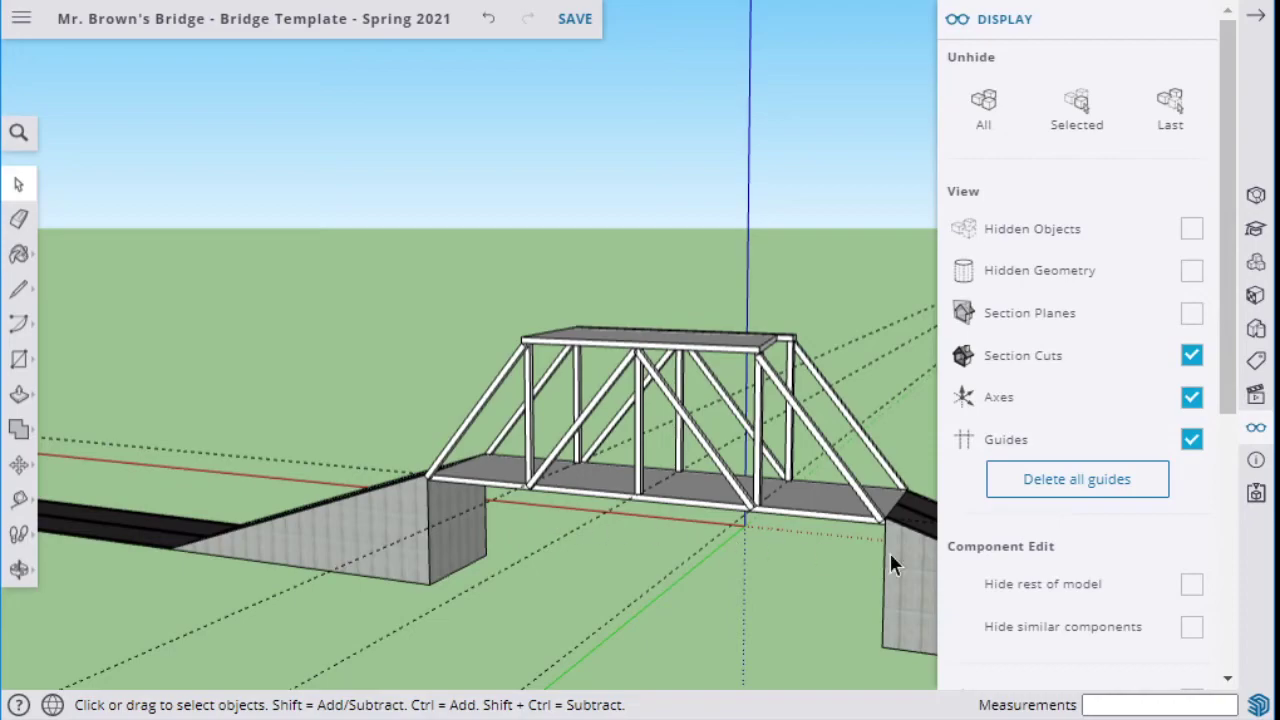
pyautogui.click(1195, 450)
pyautogui.click(1193, 400)
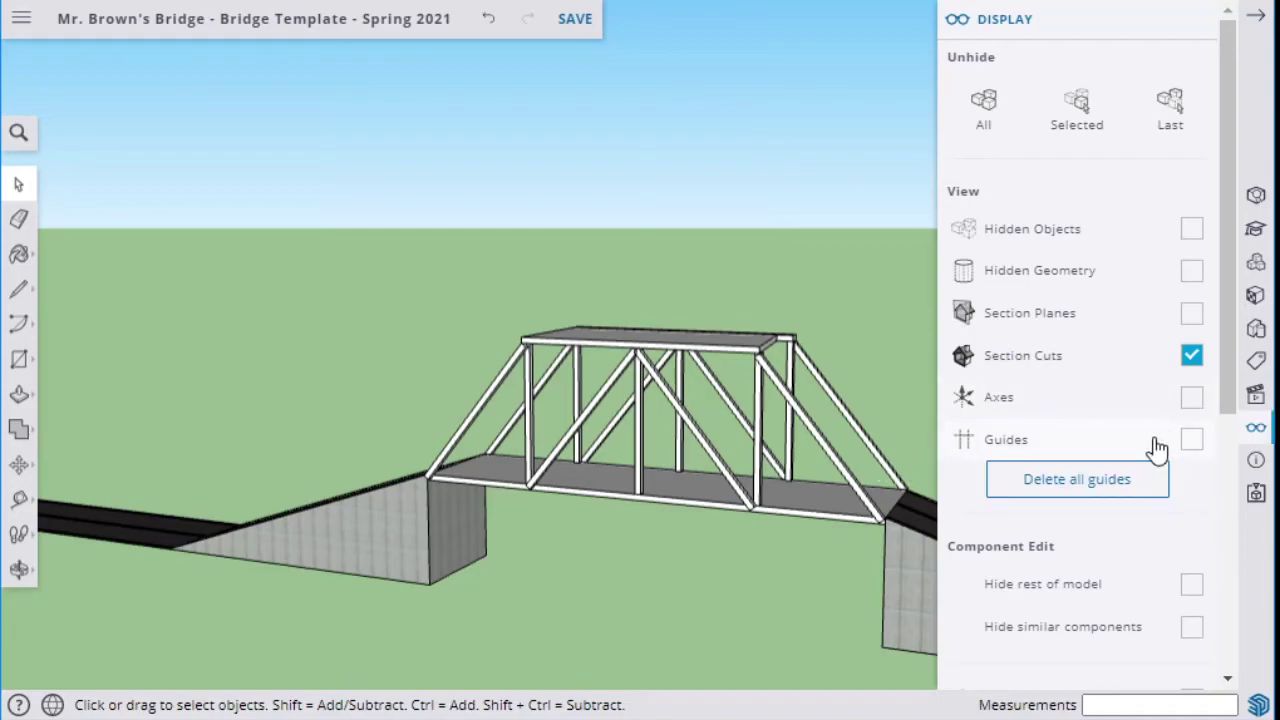
# Show the hidden objects, unhide the terrain and river with everything in the model selected, and close the display settings.
pyautogui.click(1192, 232)
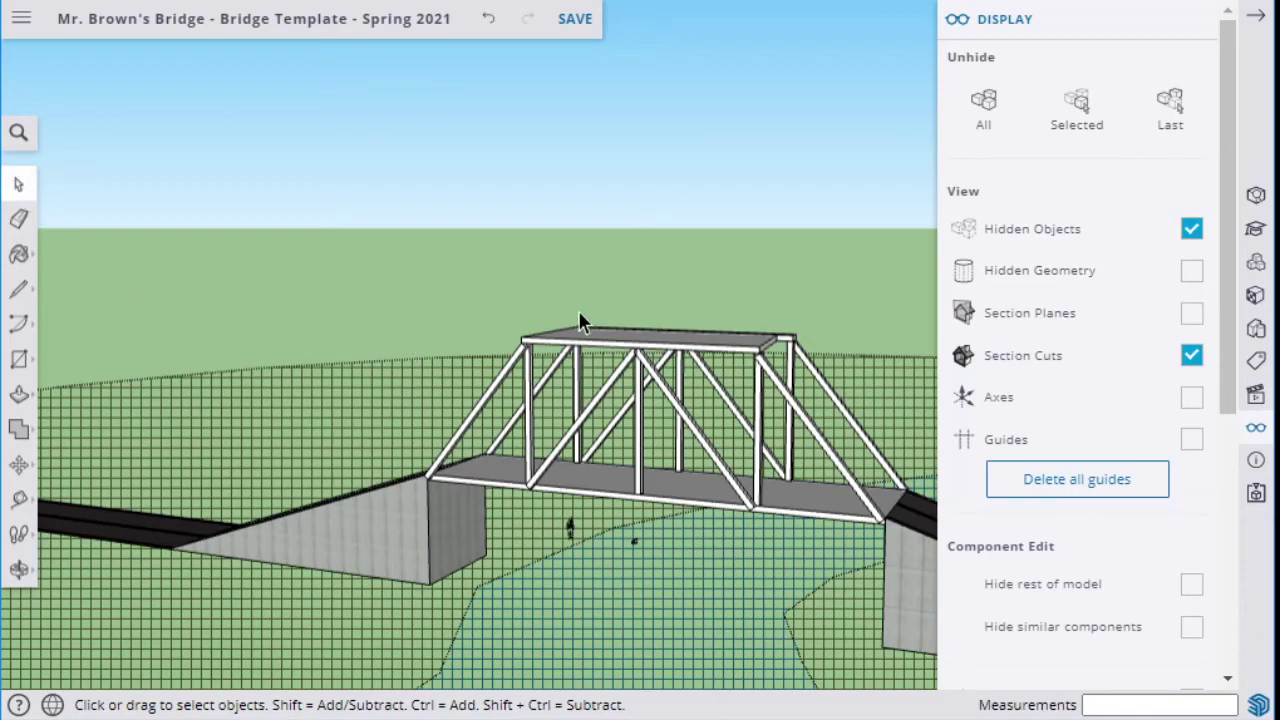
pyautogui.hotkey('ctrl', 'a')
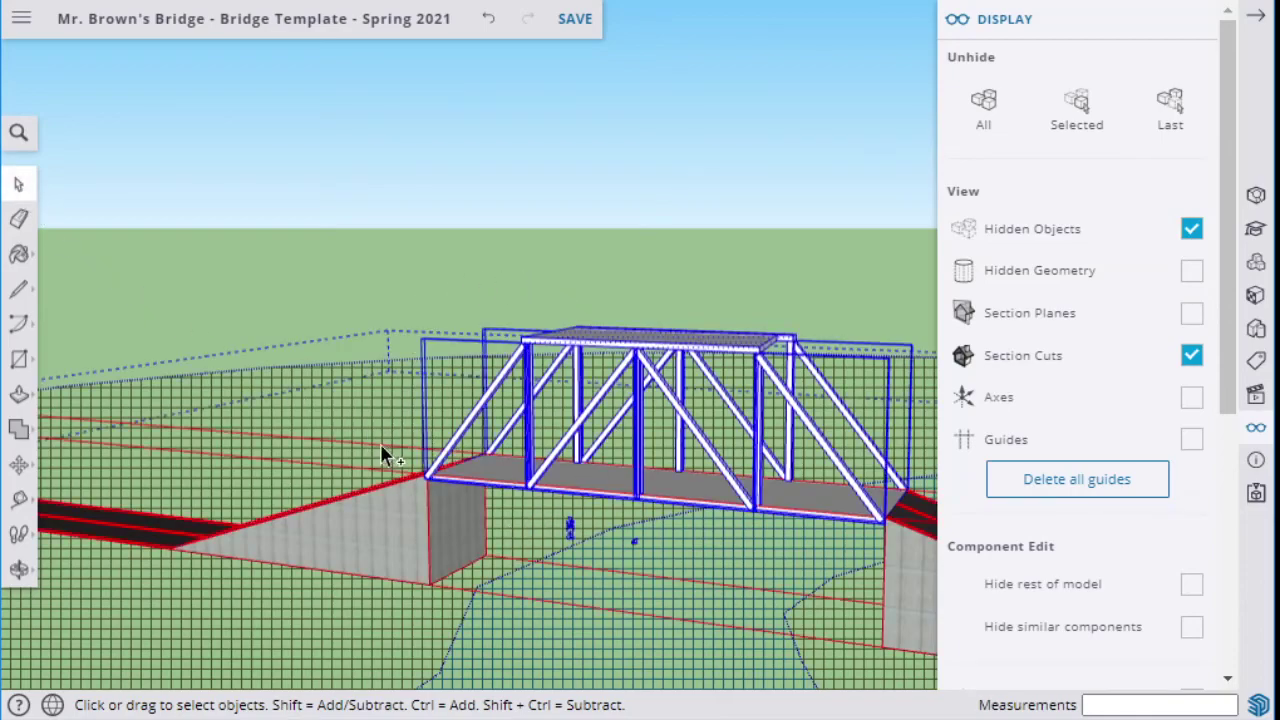
pyautogui.rightClick(381, 406)
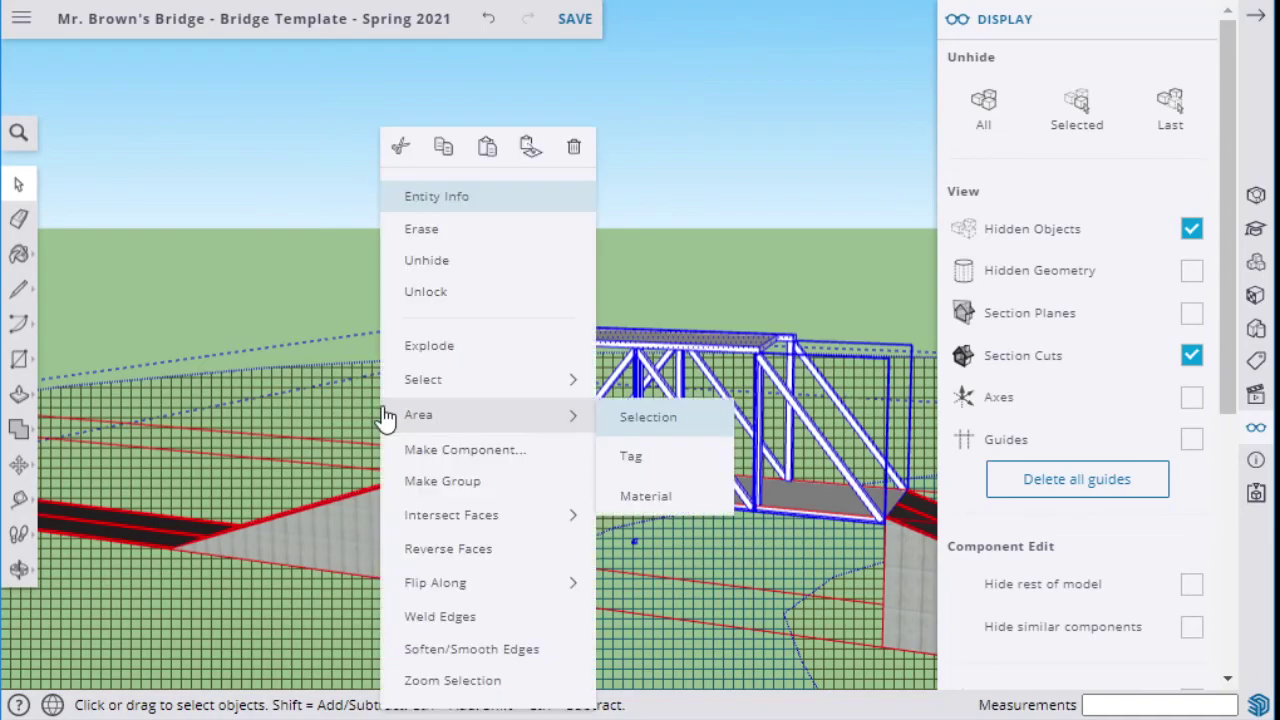
pyautogui.click(455, 264)
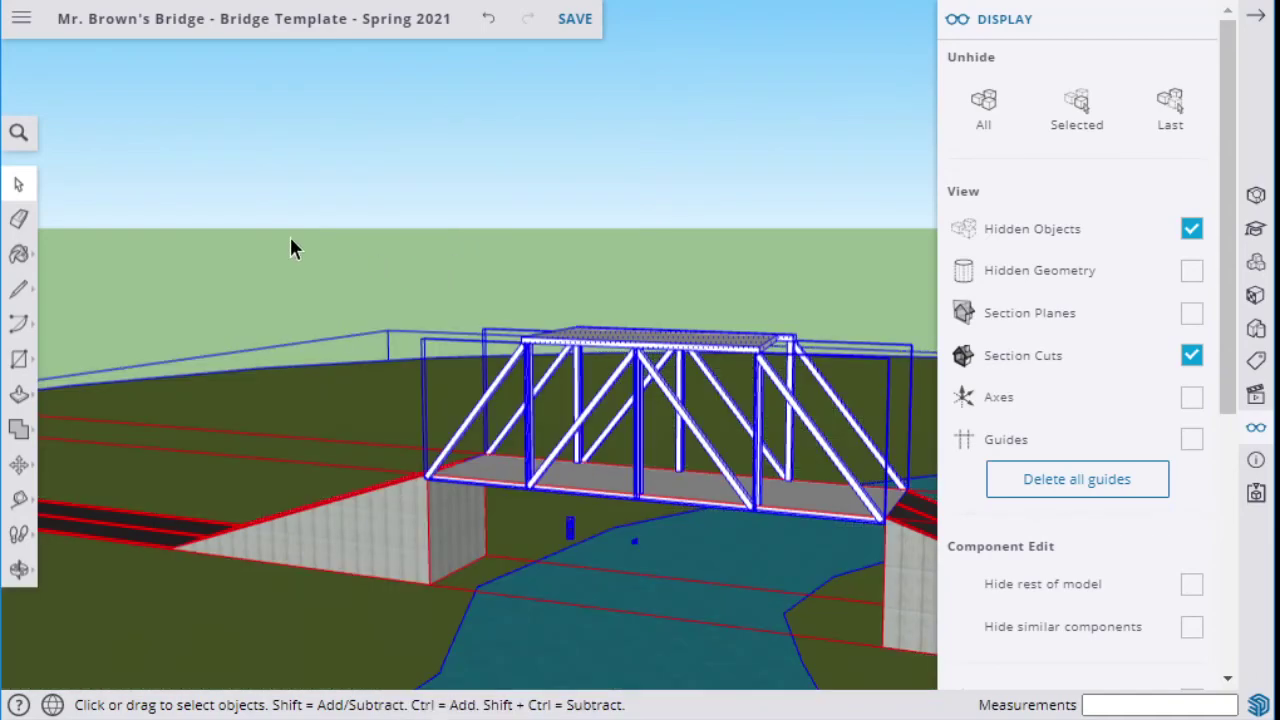
pyautogui.click(335, 204)
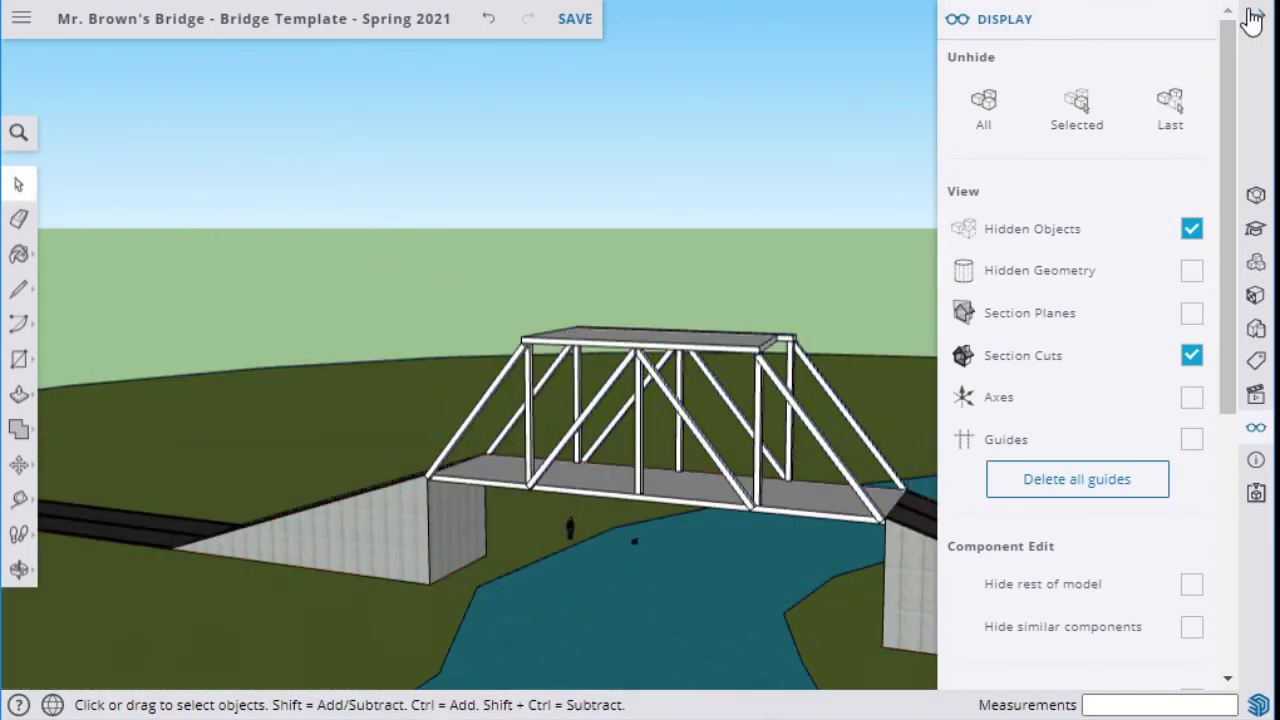
pyautogui.click(1197, 22)
# Examine the bridge in its landscape over the river from several angles and distances.
pyautogui.scroll(-6, 889, 480)
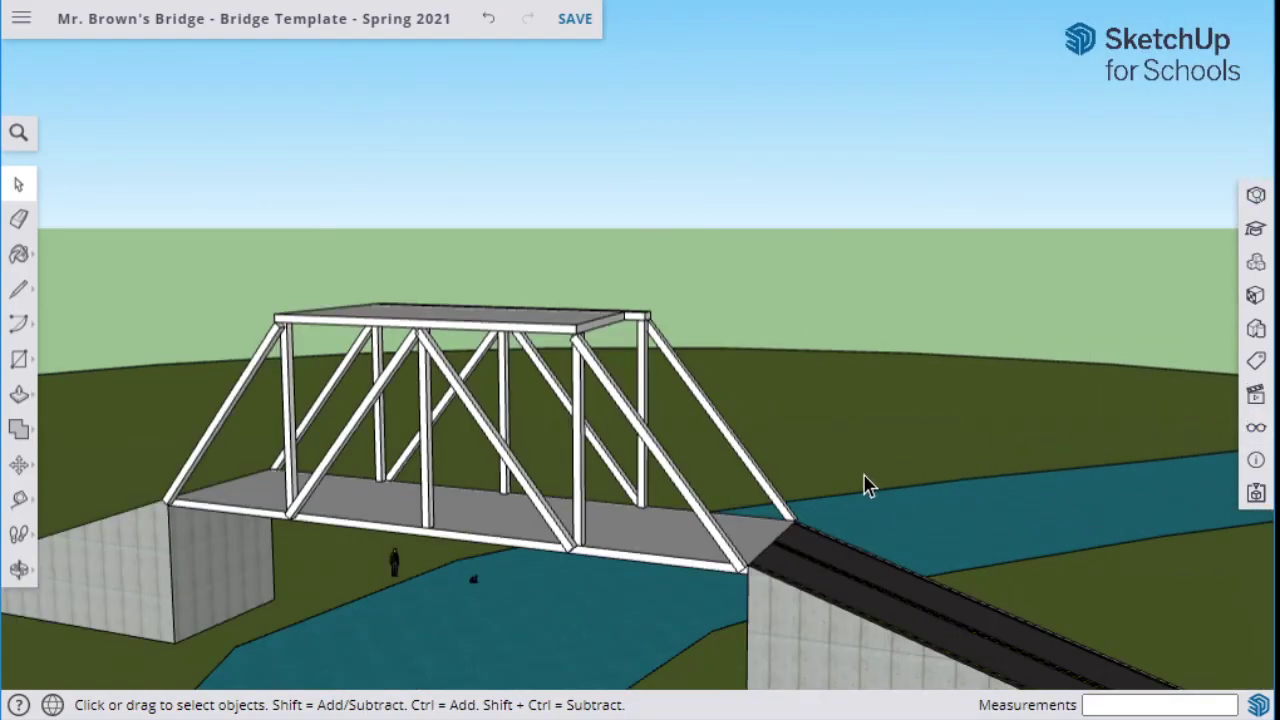
pyautogui.moveTo(634, 580); pyautogui.dragTo(529, 557, button='middle')
pyautogui.scroll(5, 675, 505)
pyautogui.scroll(1, 691, 551)
pyautogui.moveTo(691, 551); pyautogui.dragTo(950, 600, button='middle')
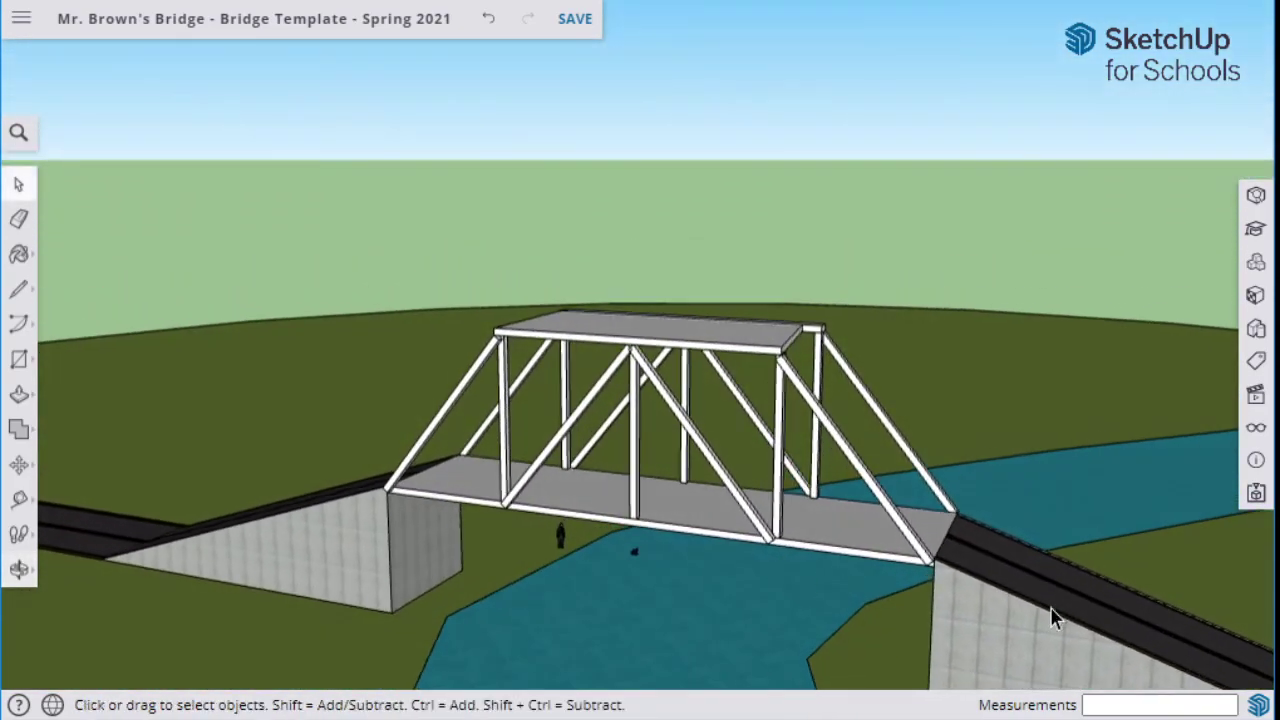